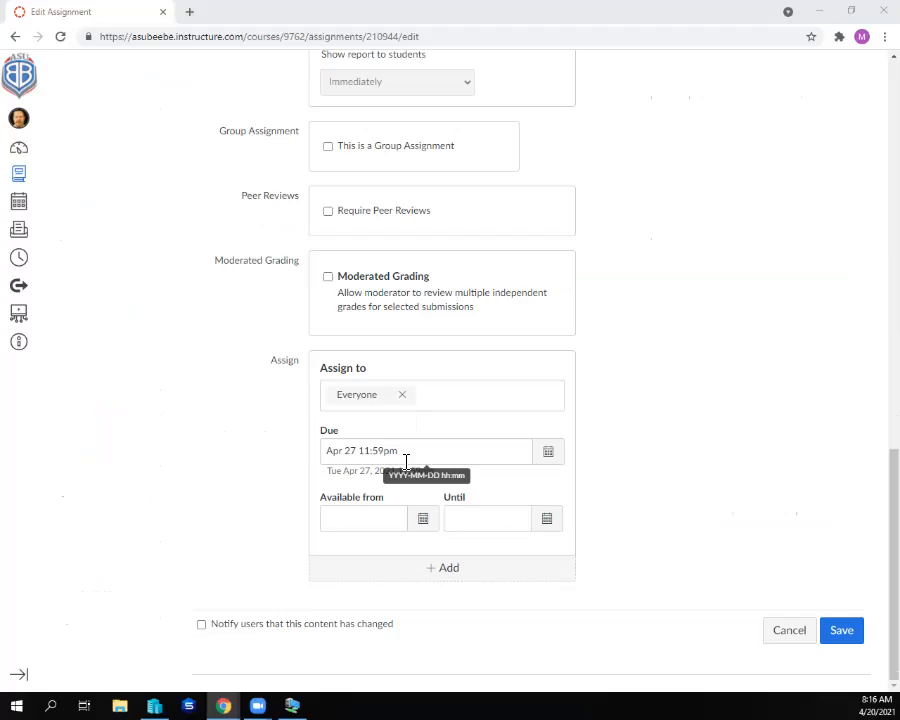
- Check the date on the system calendar and save the assignment with its due date of Apr 27 11:59pm
left_click(877, 706)
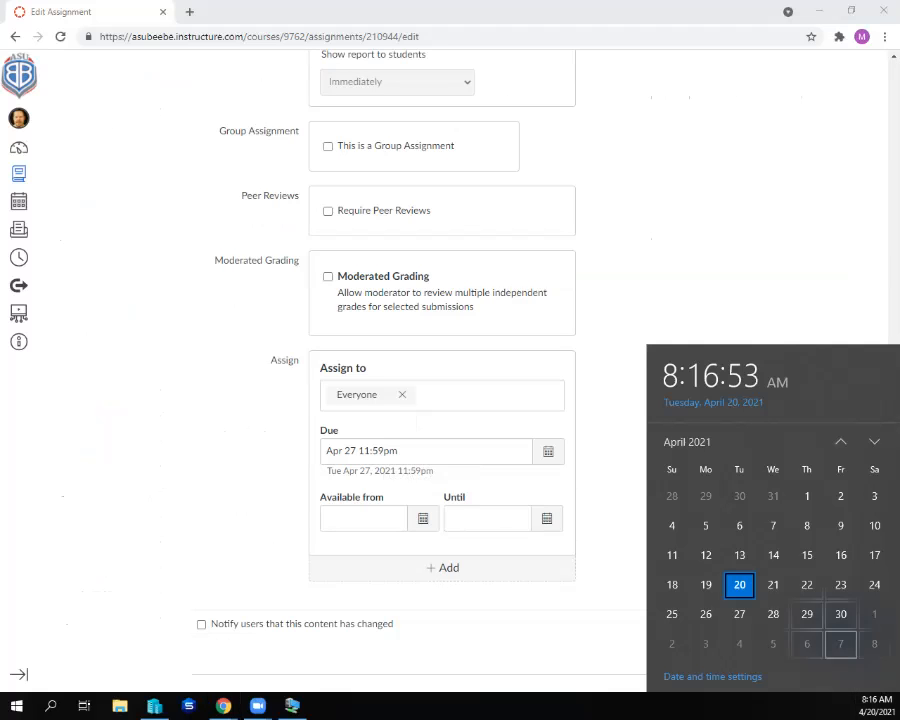
left_click(877, 706)
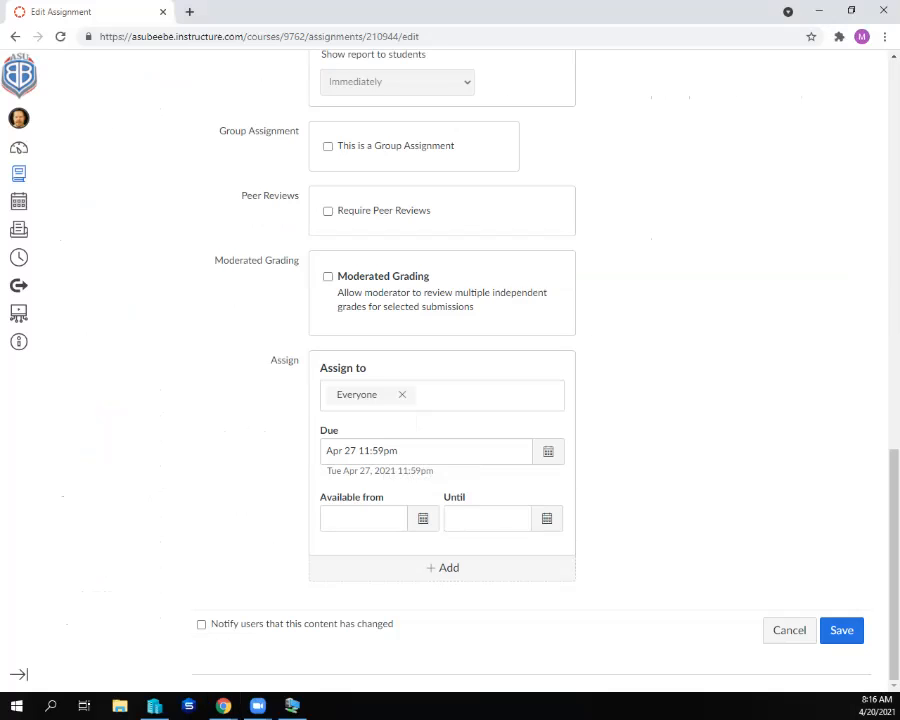
left_click(841, 631)
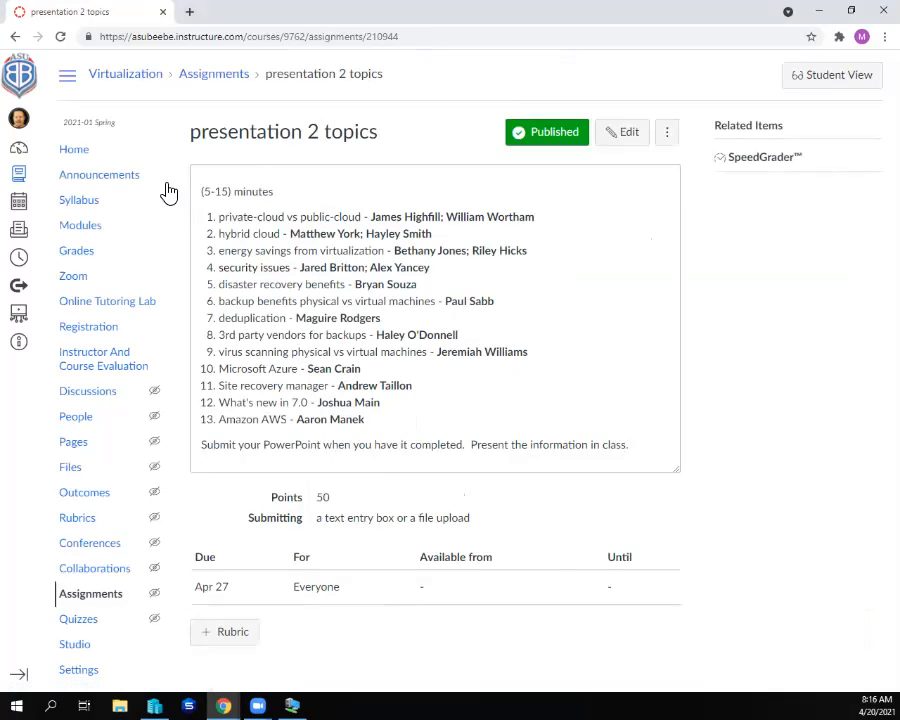
- View the Week 14 weekly plan from the course home page and return to the home page
left_click(75, 154)
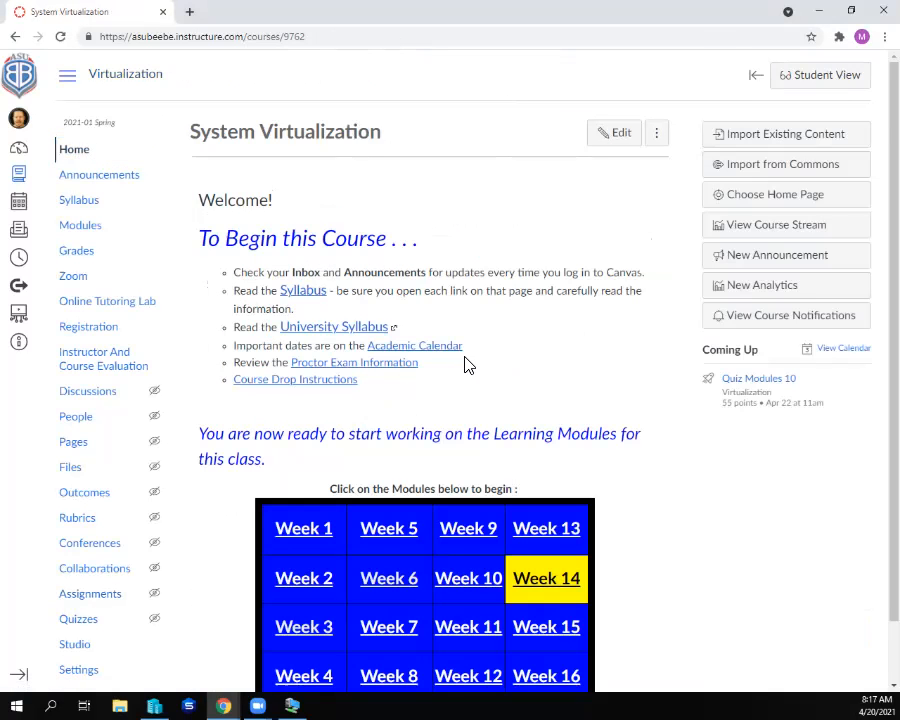
scroll(466, 366, "down", 2)
left_click(558, 495)
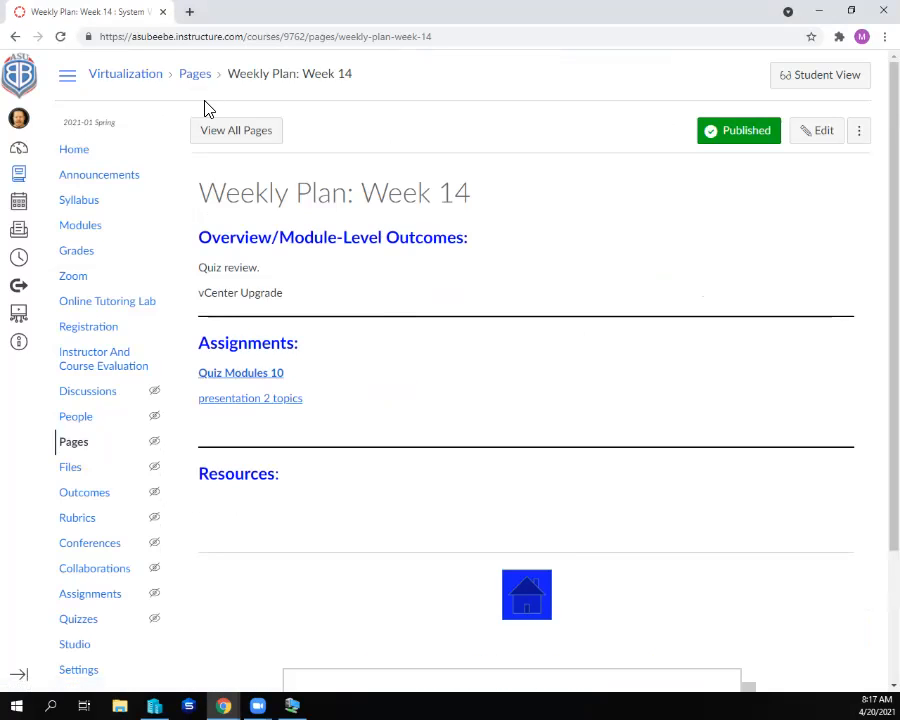
left_click(64, 150)
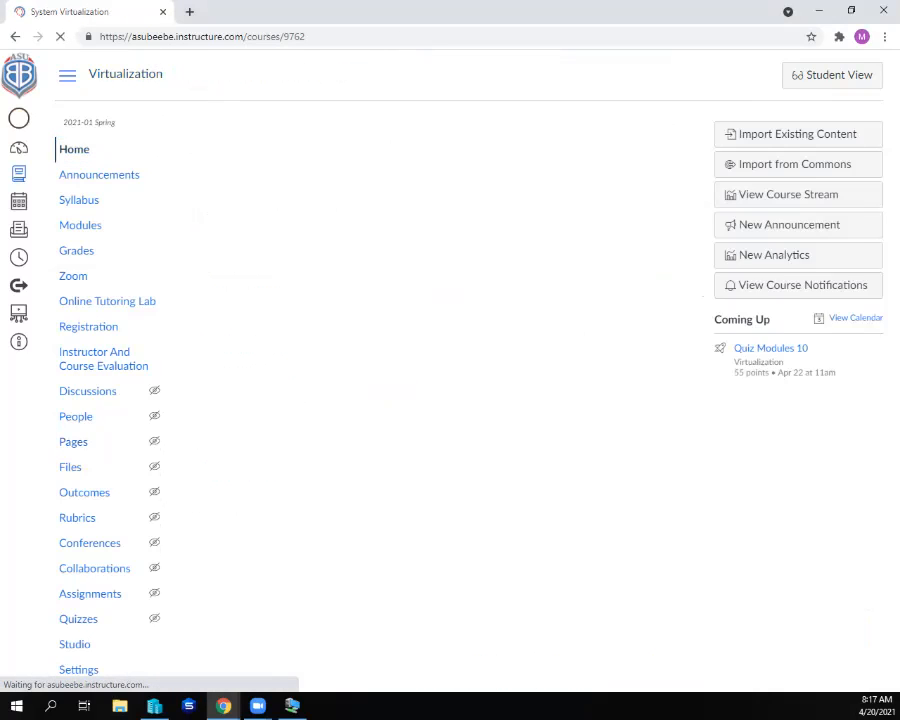
- Switch to the VMware Class remote desktop and open vc1.csnt.edu:5480 in Google Chrome
left_click(819, 10)
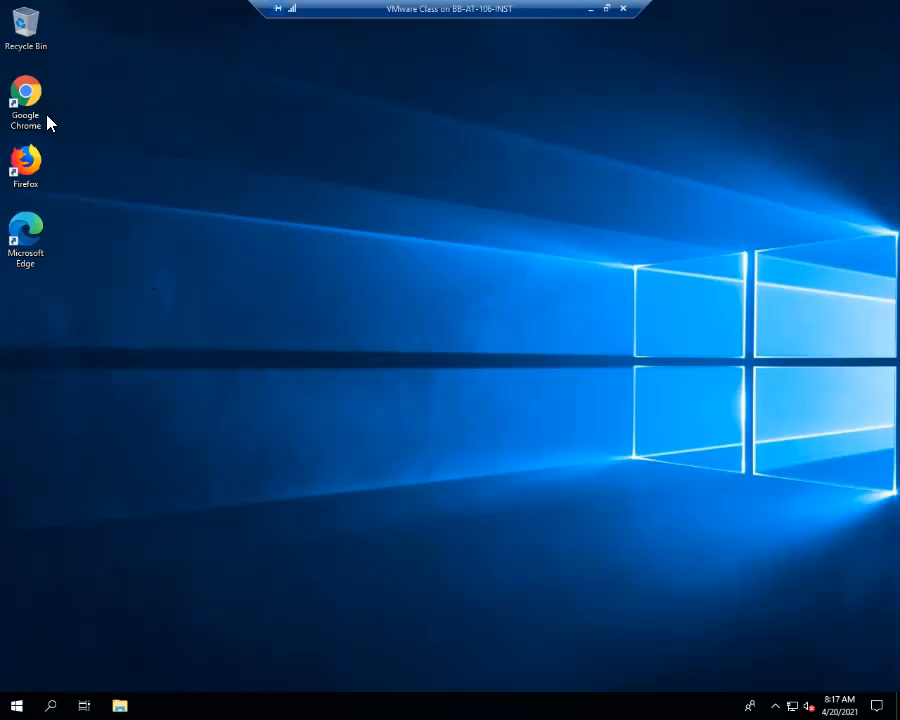
double_click(27, 104)
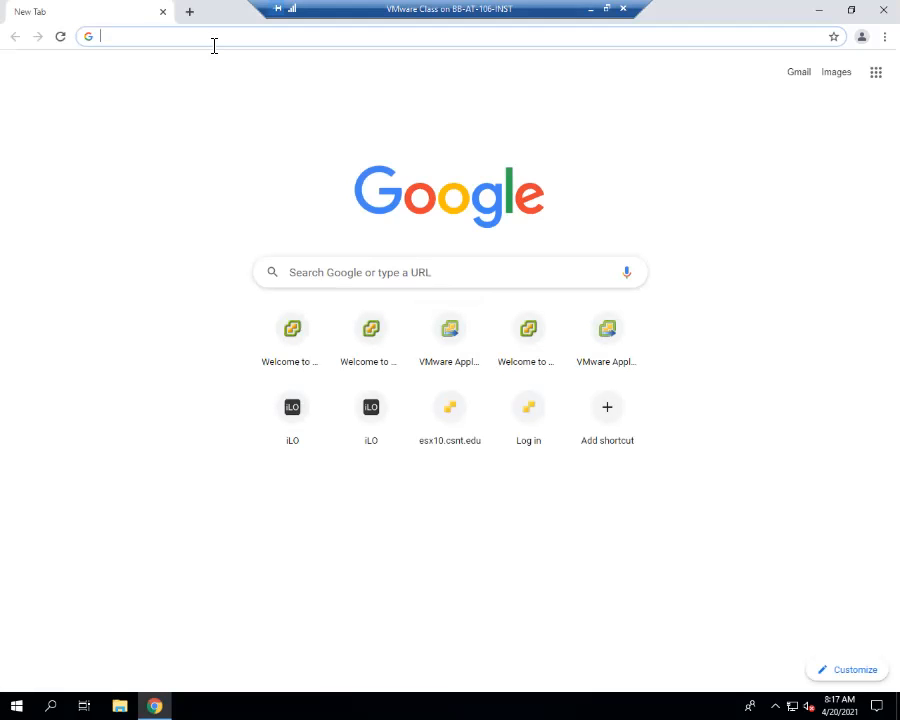
type("vc1")
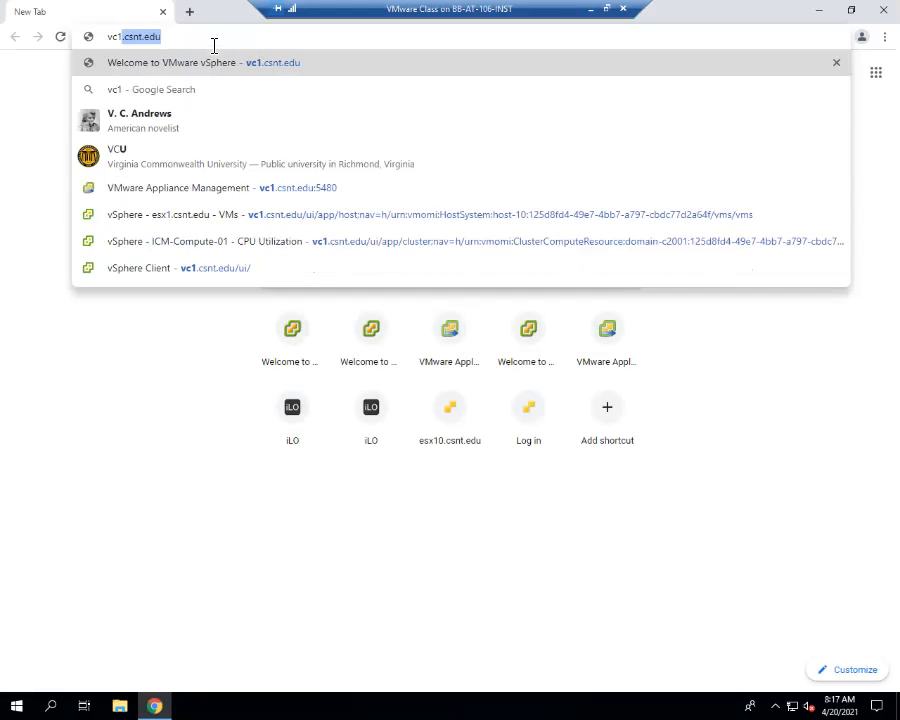
type(".csnt.e")
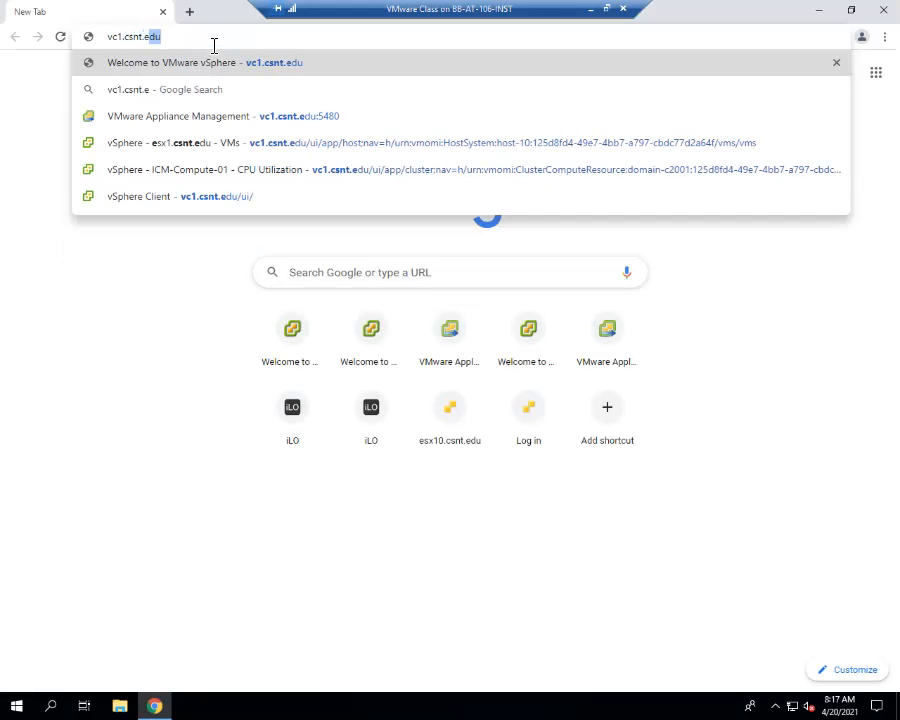
type("du:4")
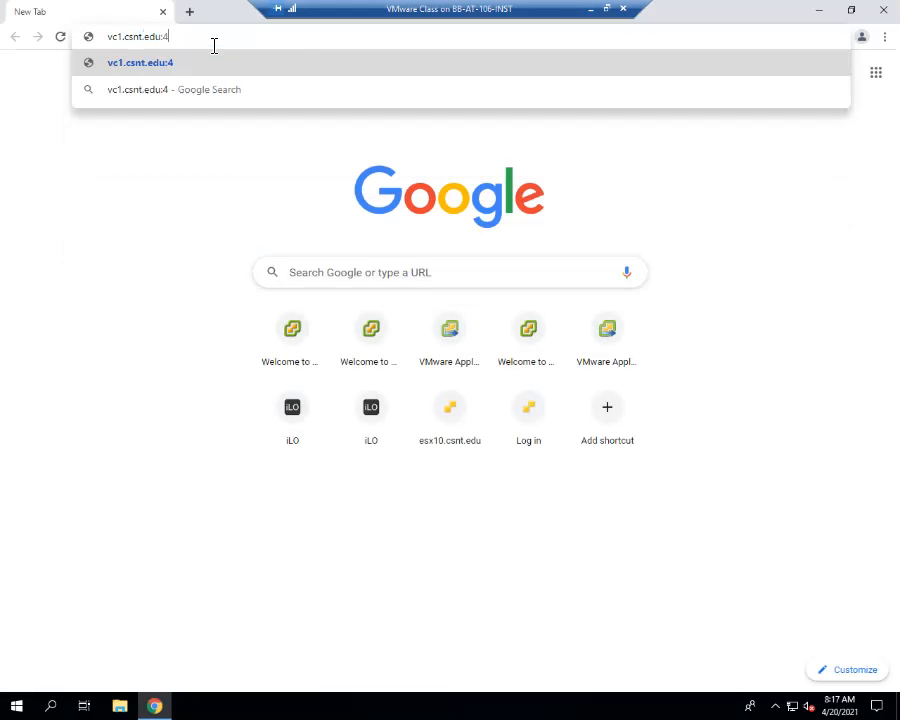
key("BackSpace")
type("5480")
key("Return")
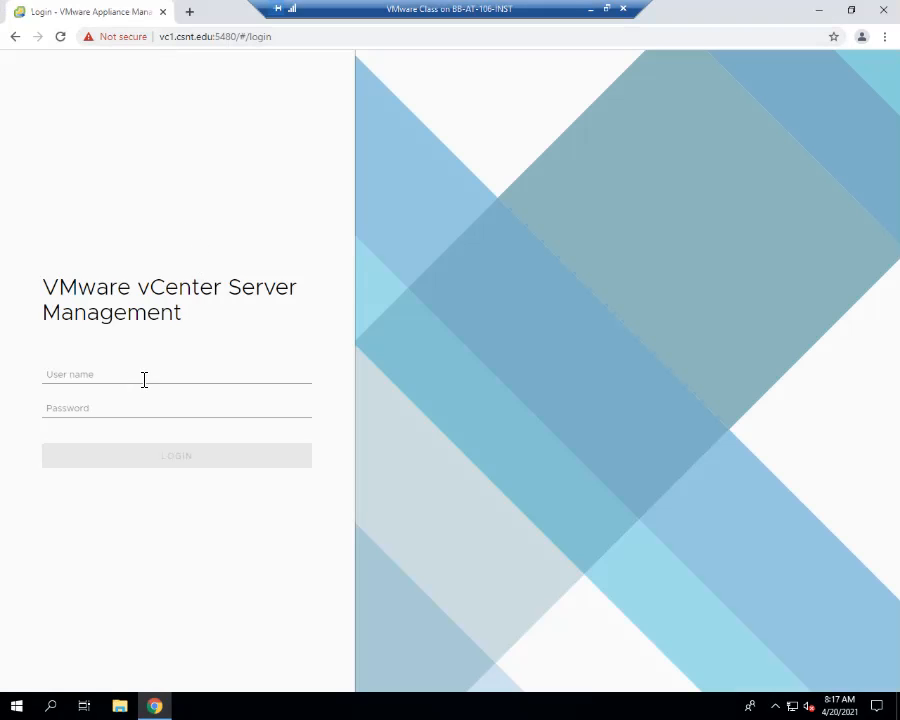
- Log in to vCenter Server Management with the saved csnt.edu admin user name and the account password
left_click(144, 380)
key("Escape")
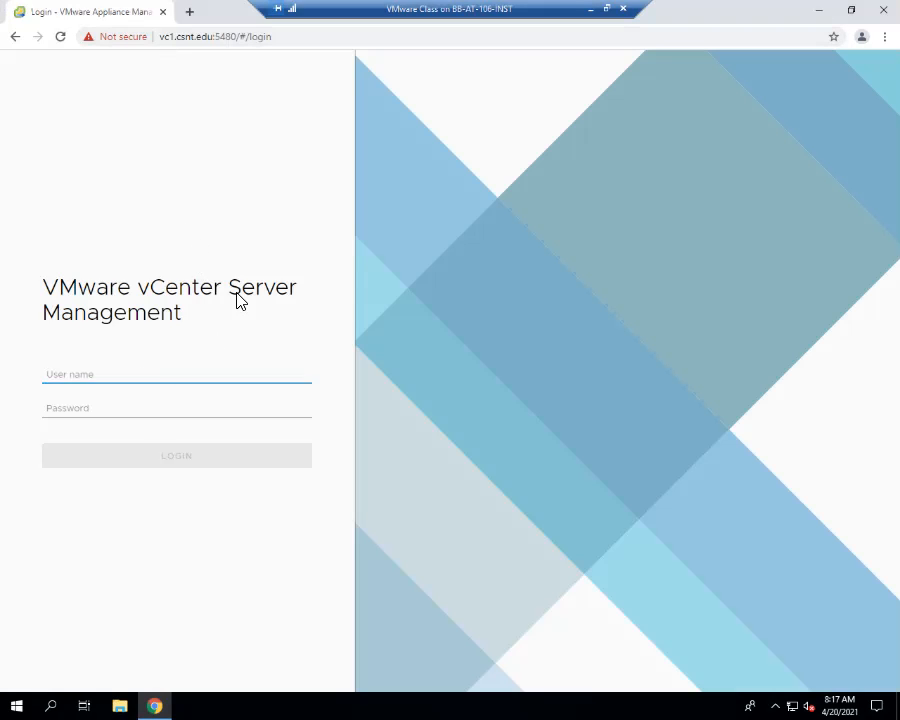
left_click(183, 378)
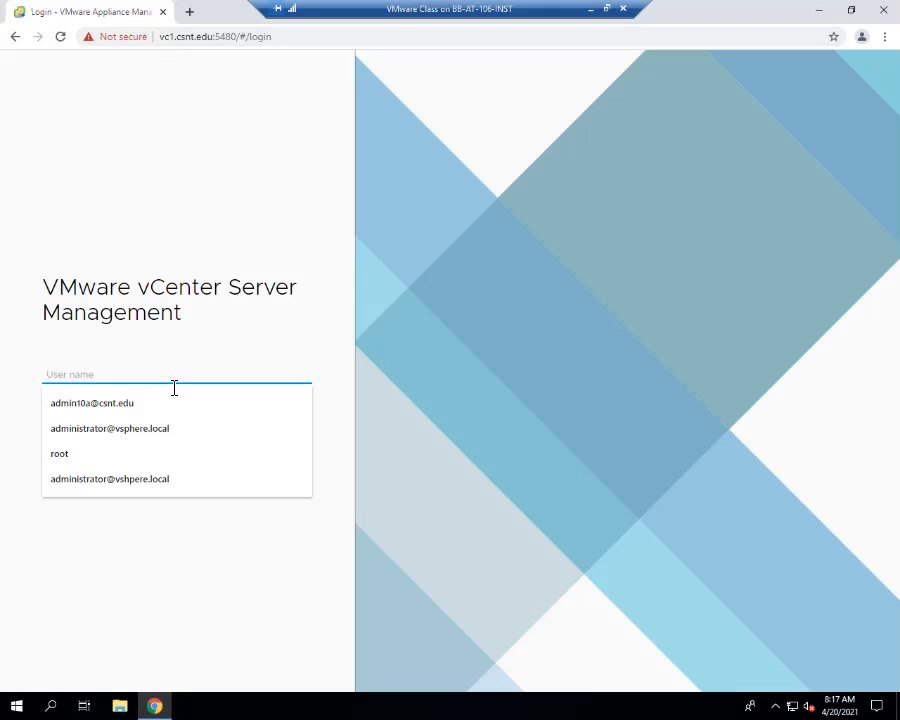
left_click(124, 404)
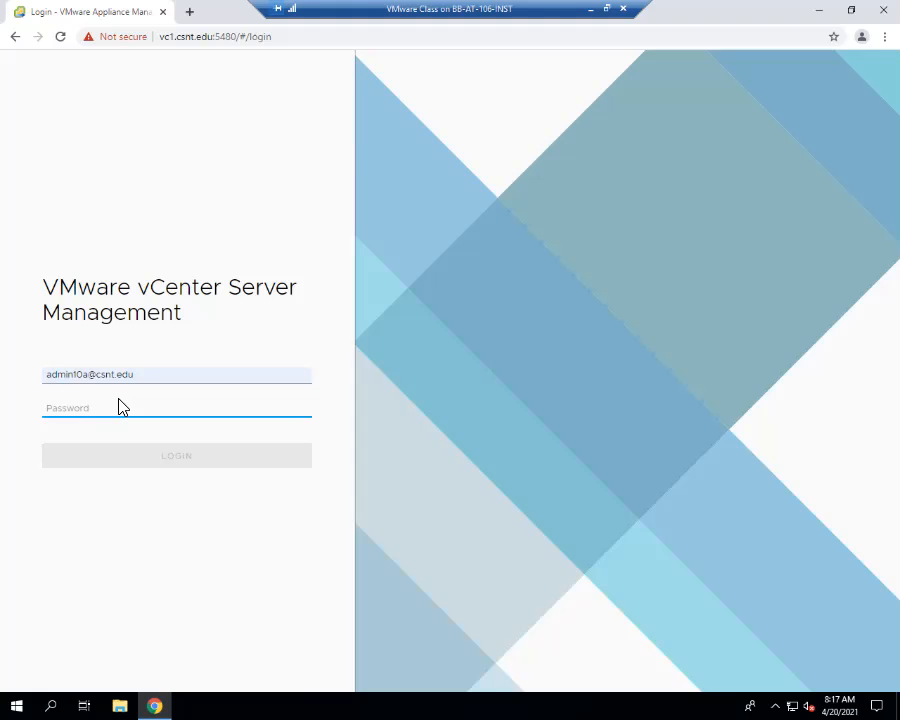
type("********")
left_click(173, 458)
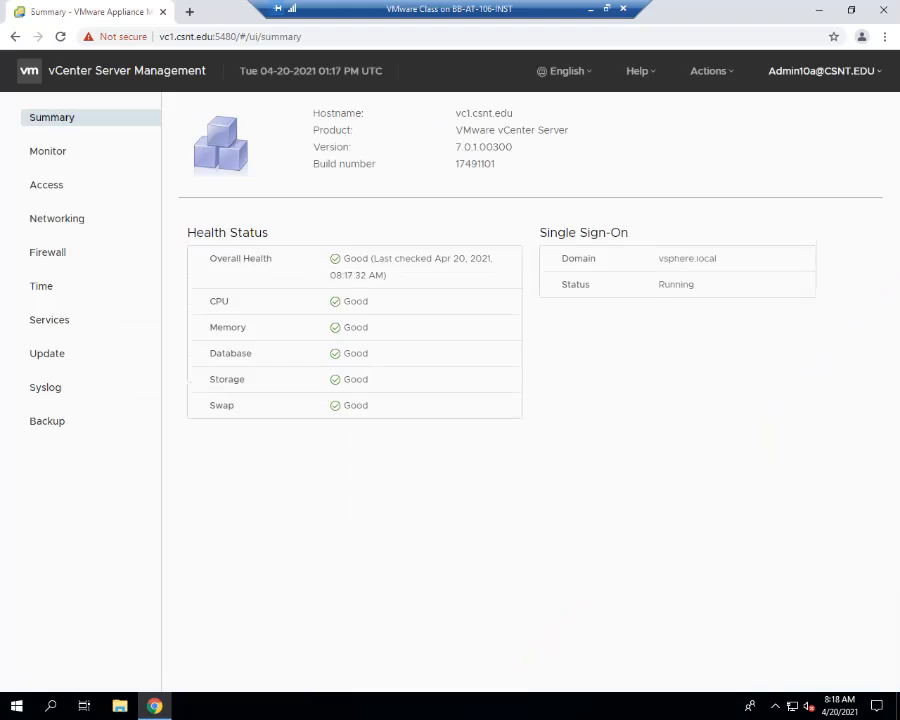
- Open the VMware welcome page at 10.10.20.10 in a new browser tab
left_click(189, 11)
type("vc")
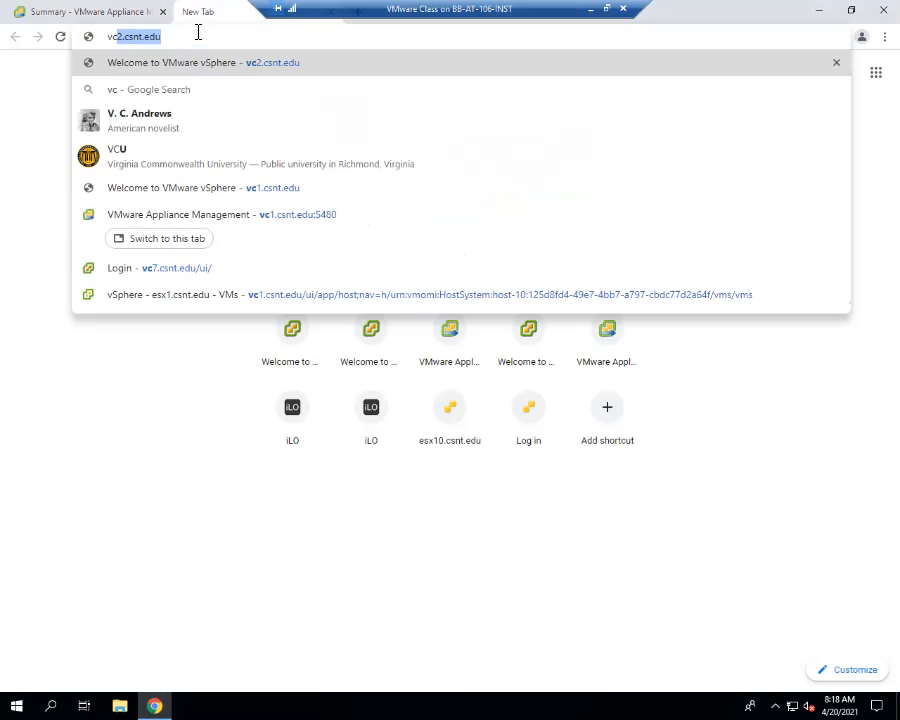
type("10")
key("BackSpace")
key("BackSpace")
key("BackSpace")
key("BackSpace")
key("BackSpace")
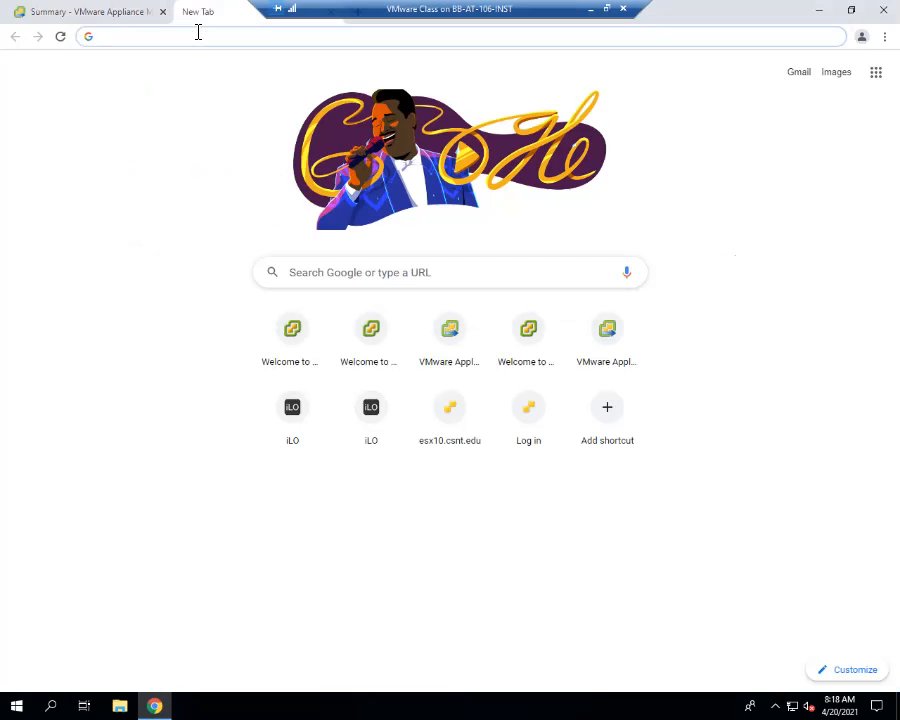
type("10.")
key("Return")
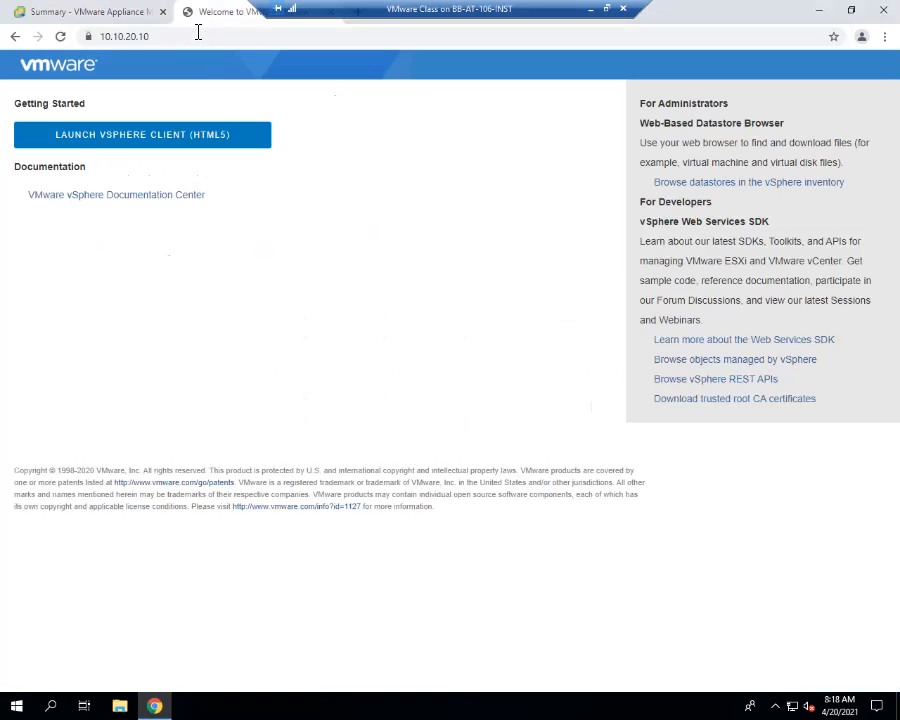
- Launch the HTML5 vSphere Client and log in using Windows session authentication
left_click(212, 148)
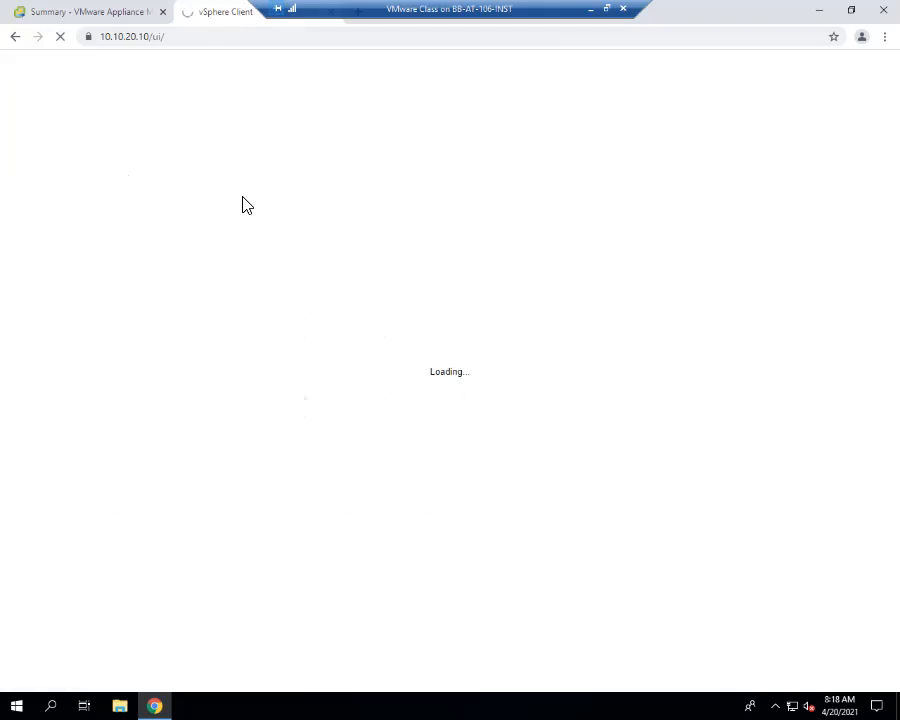
left_click(160, 398)
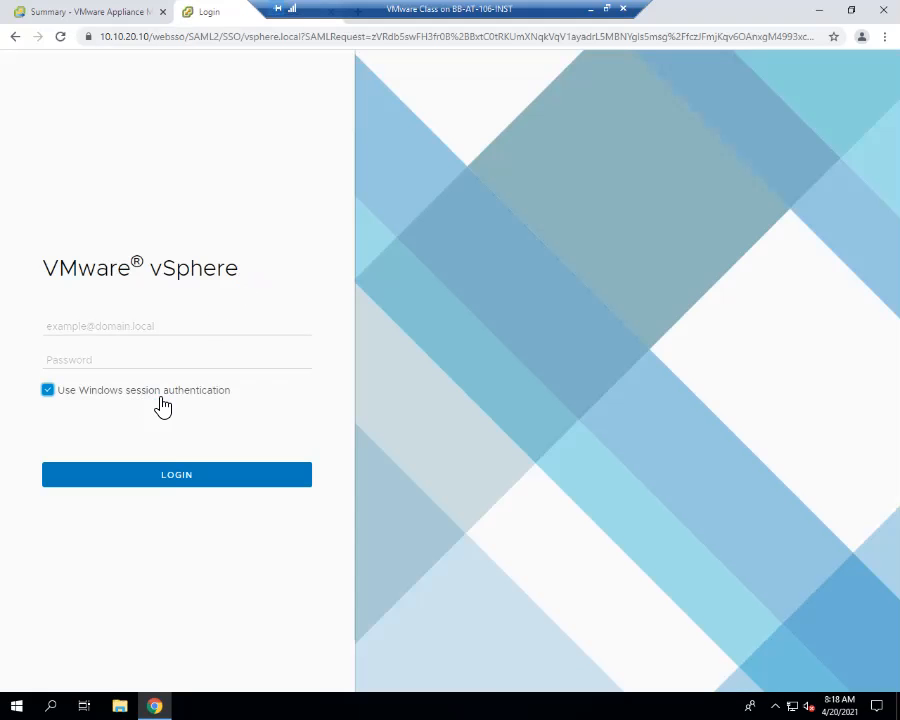
left_click(172, 478)
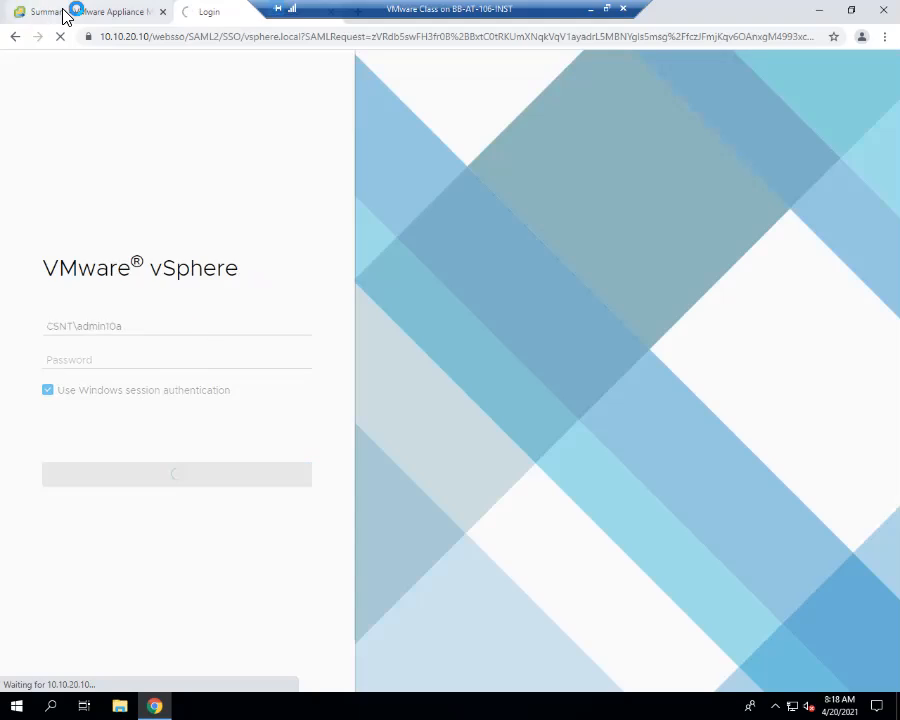
- Move the remote session's connection bar clear of the browser tabs and return to the vSphere Client
left_click(62, 14)
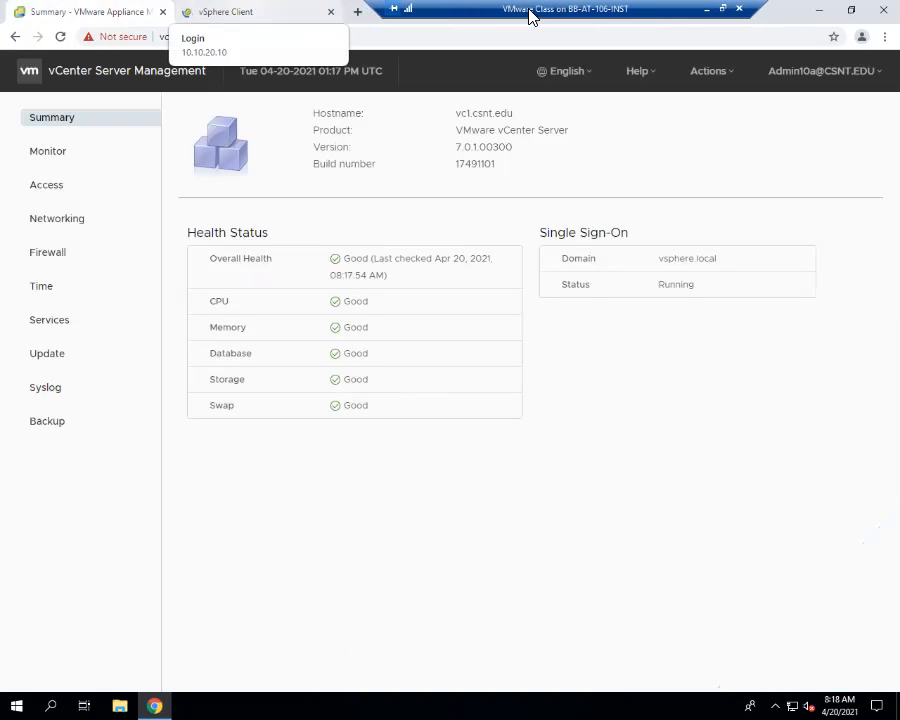
left_click_drag(530, 12, 570, 12)
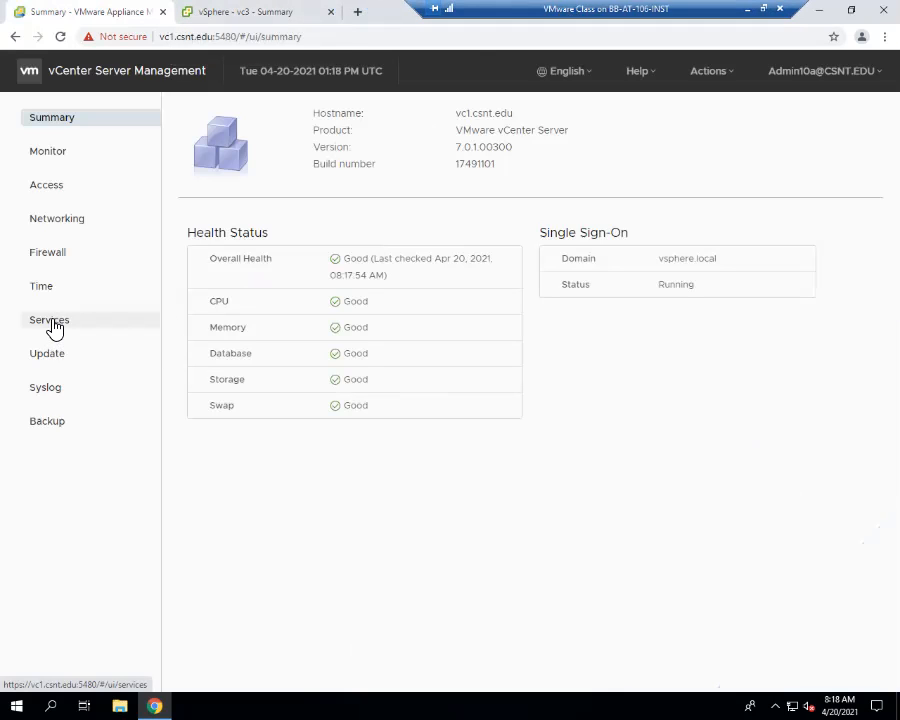
left_click(272, 10)
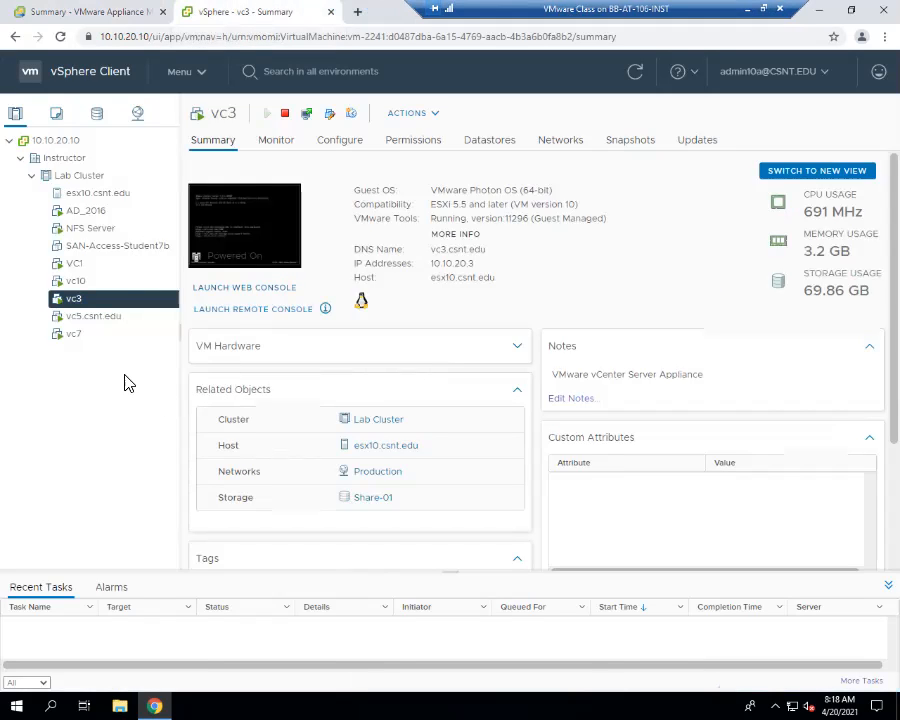
- Open a remote console for the vc3 virtual machine and switch it to the text login prompt
right_click(112, 303)
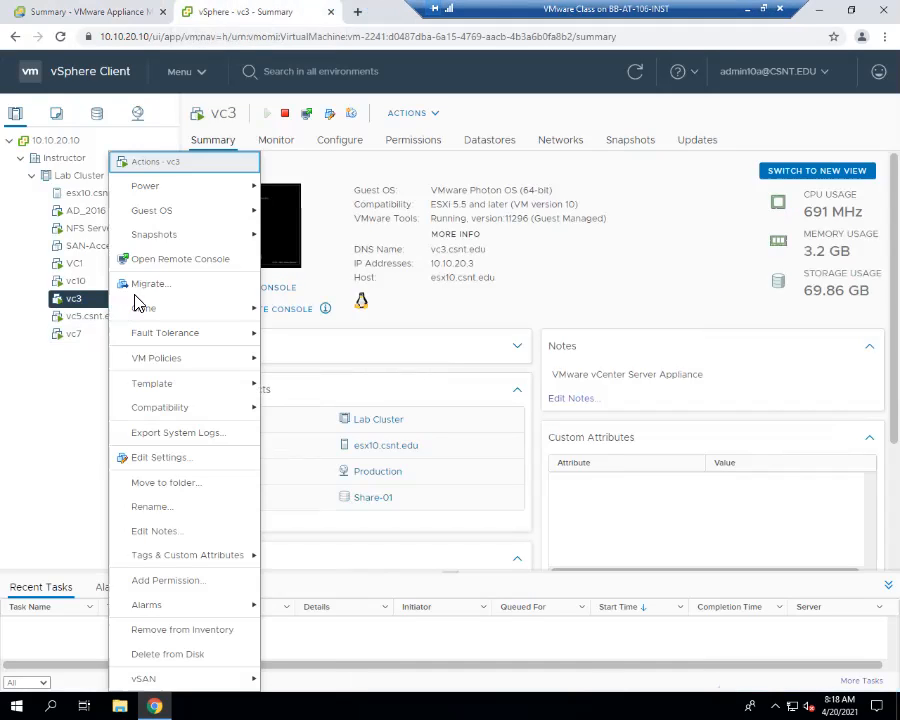
left_click(185, 259)
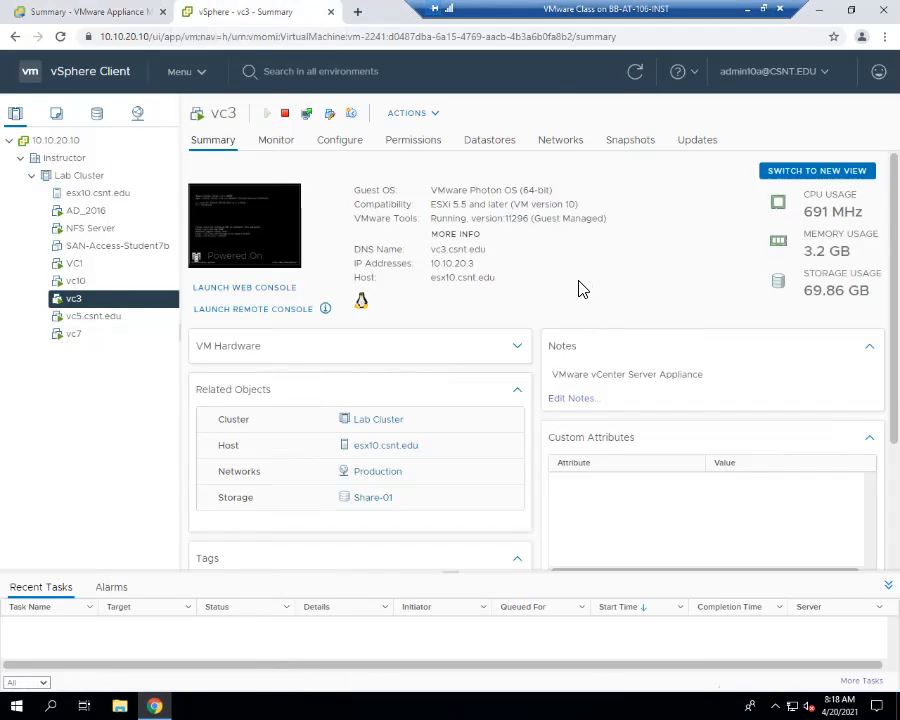
left_click_drag(229, 67, 334, 110)
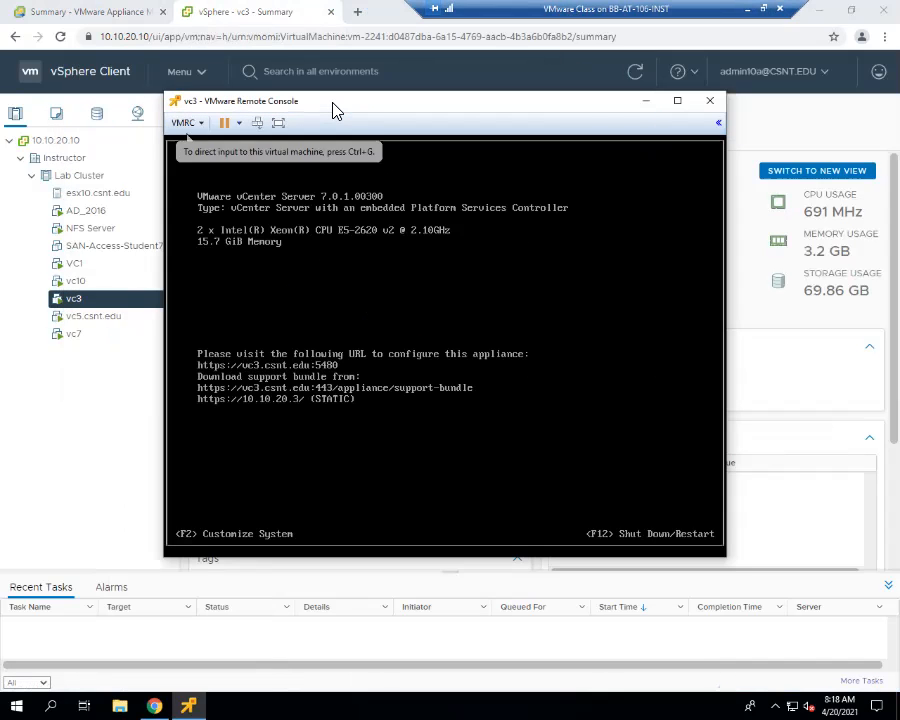
left_click(341, 211)
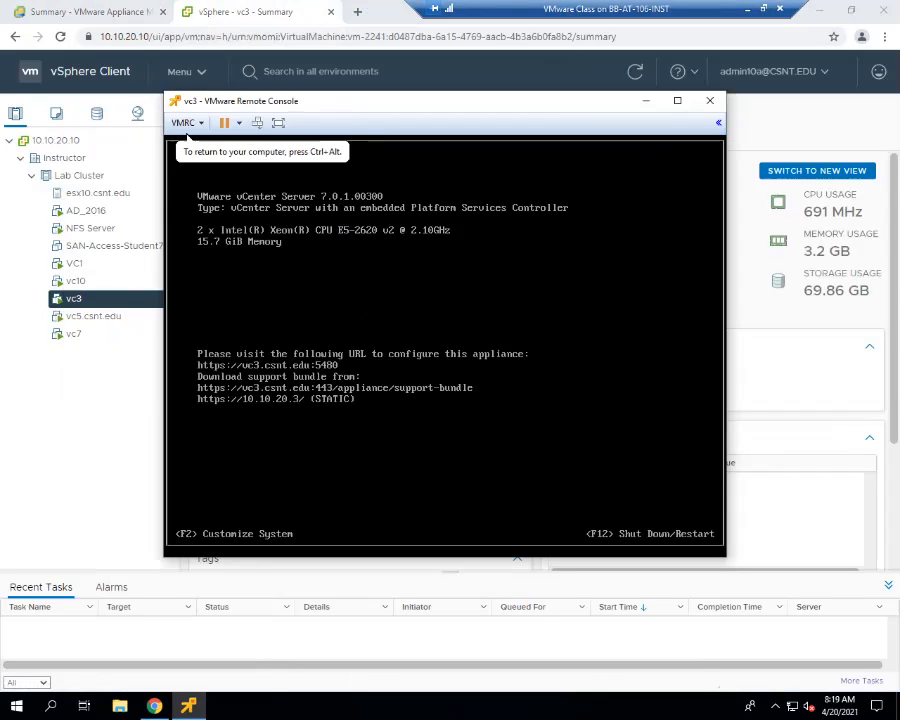
key("alt+F1")
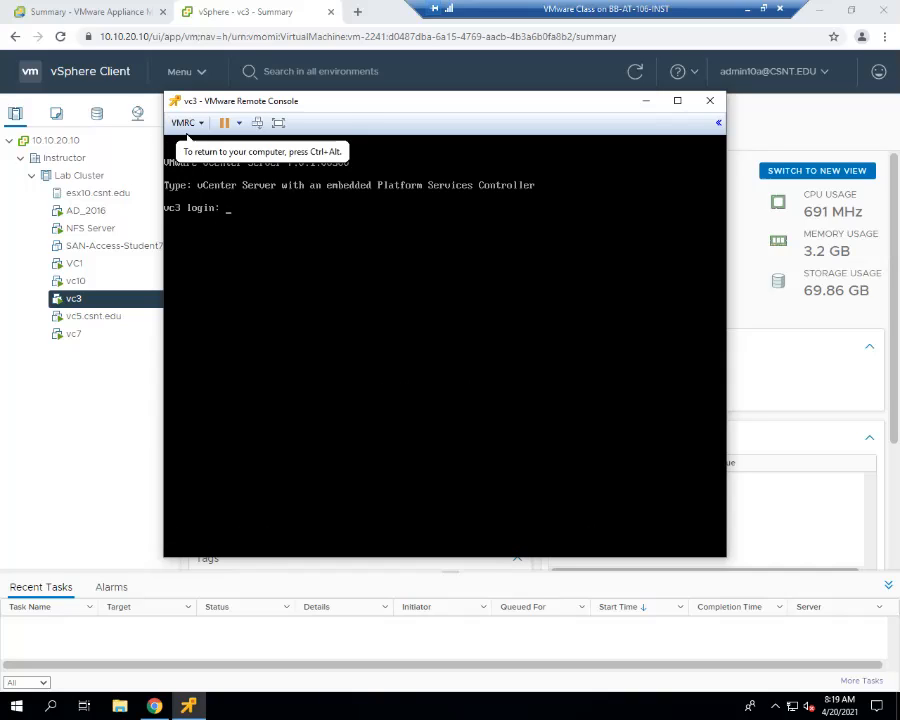
- Try twice to log in to the vc3 console as root, entering the current password for the required password change
type("root")
key("Return")
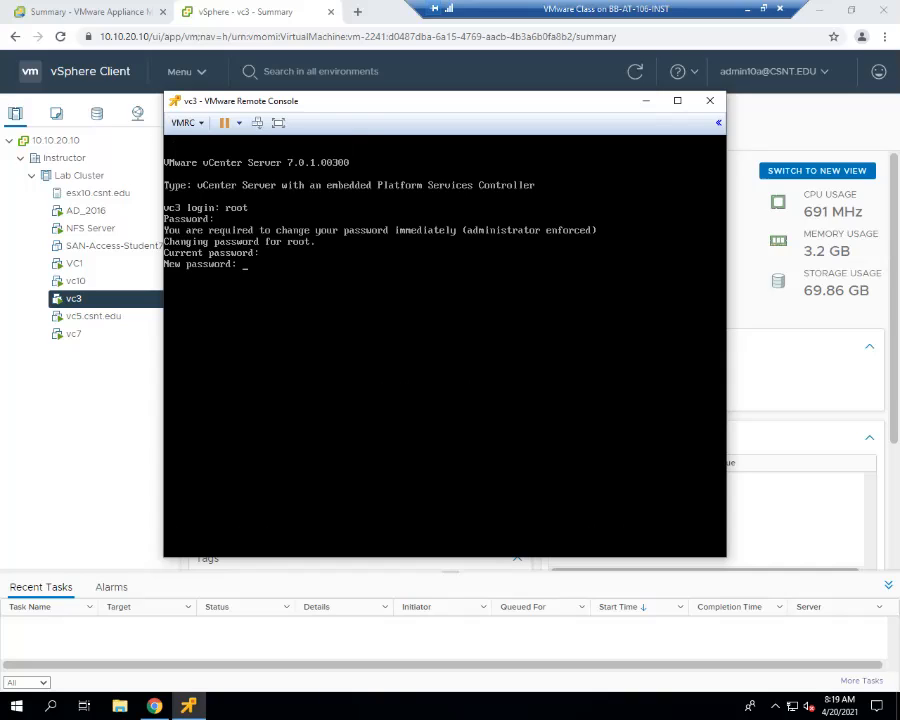
key("Return")
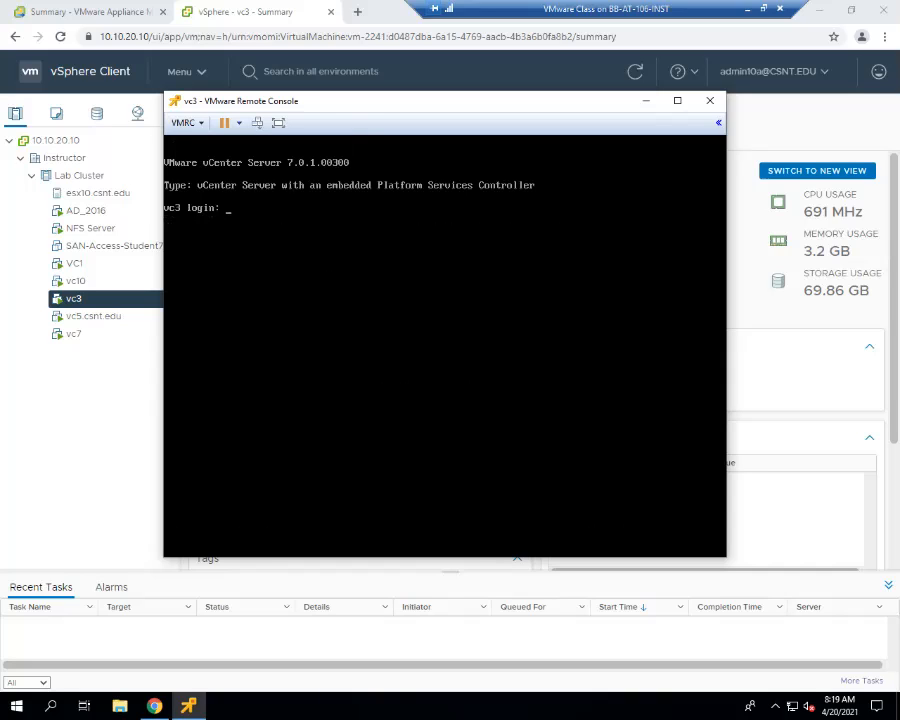
type("root")
key("Return")
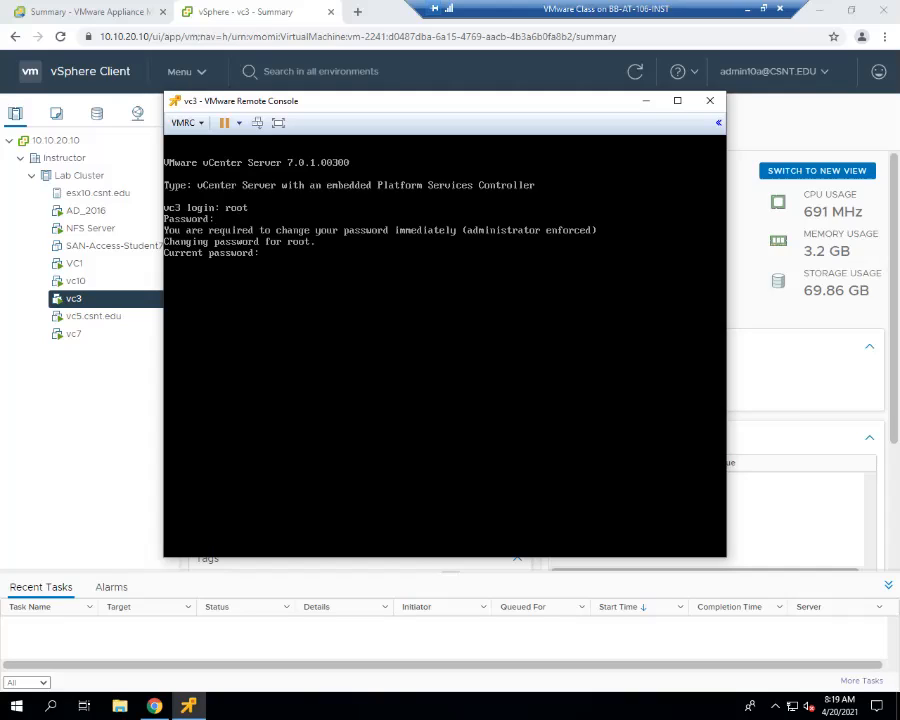
key("Return")
key("Return")
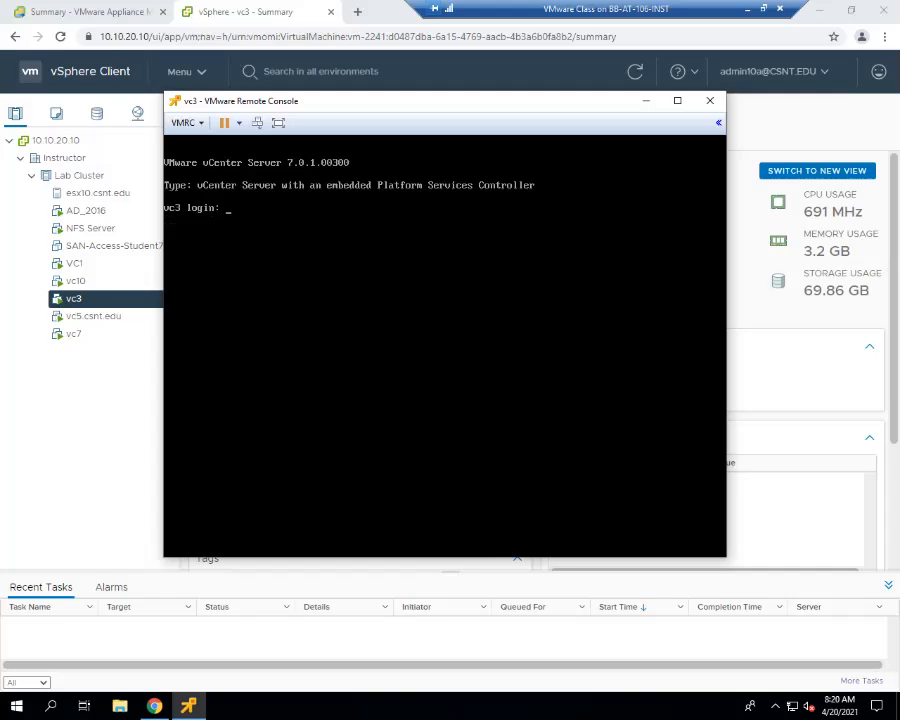
- Return to the vCenter Server Management summary page for vc1
left_click(30, 11)
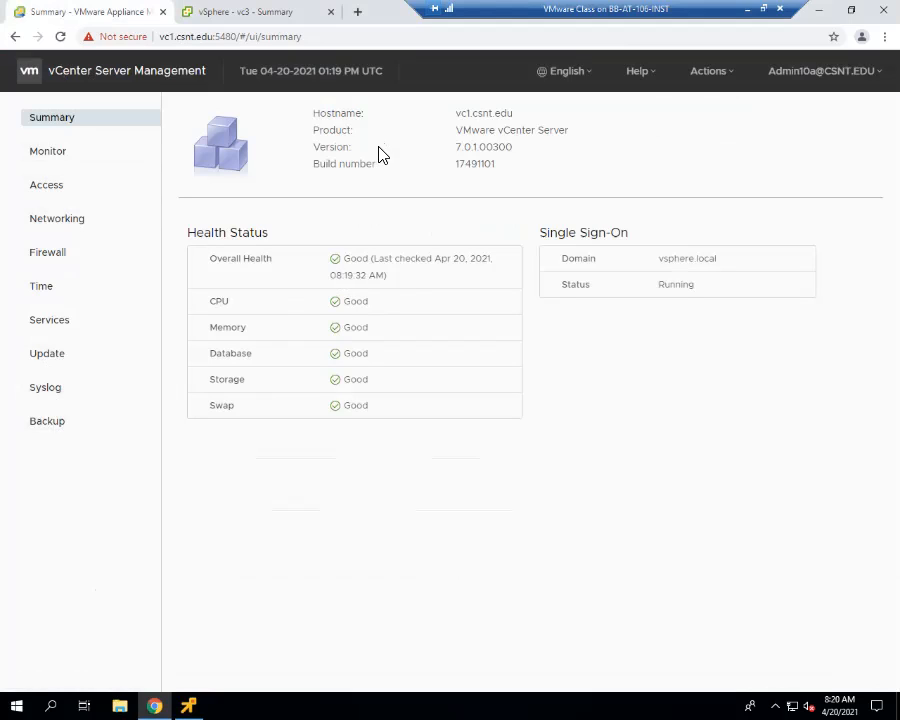
- Open vc1.csnt.edu in a new browser tab and launch the HTML5 vSphere Client
left_click(359, 12)
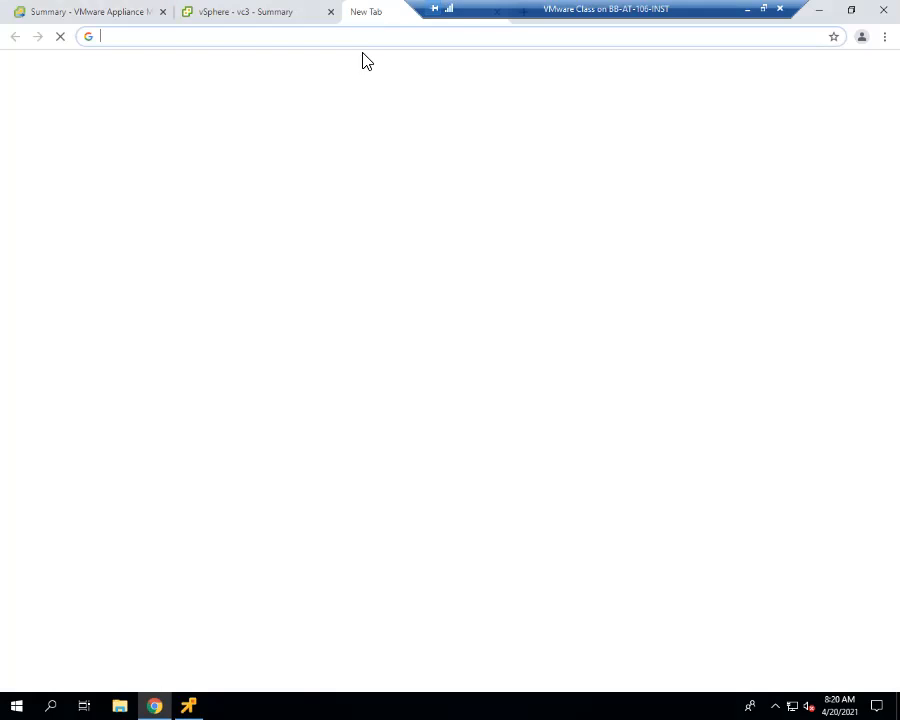
left_click(218, 37)
type("vc1.csnt.edu")
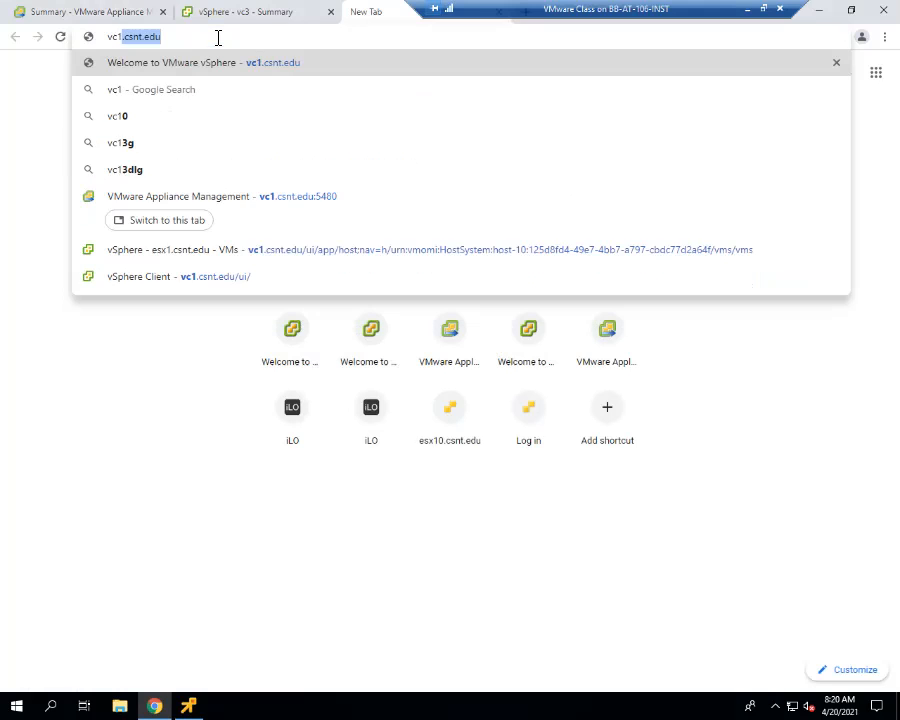
key("Return")
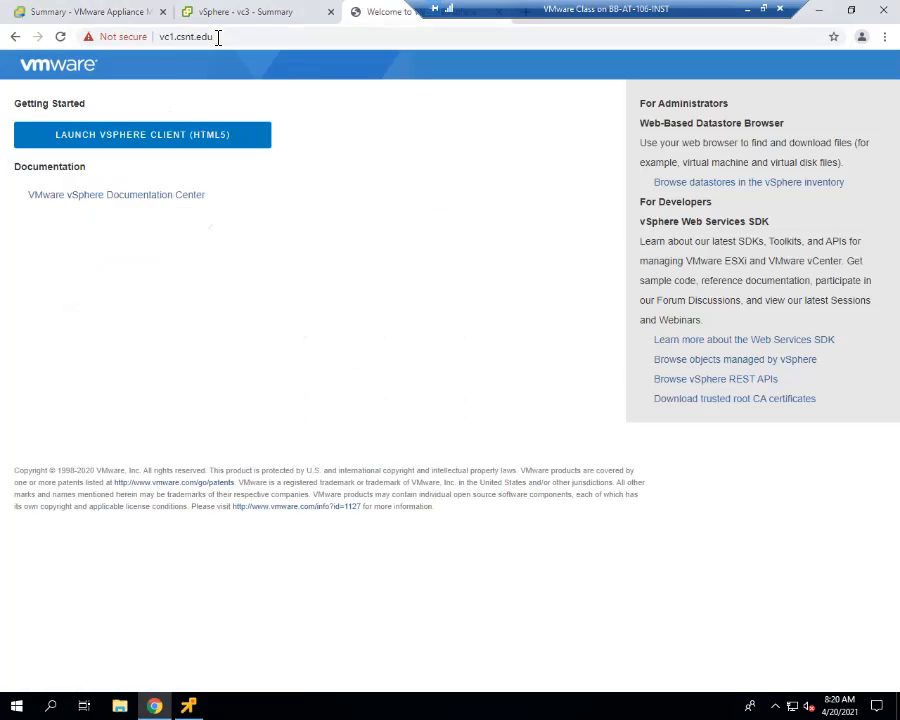
left_click(203, 140)
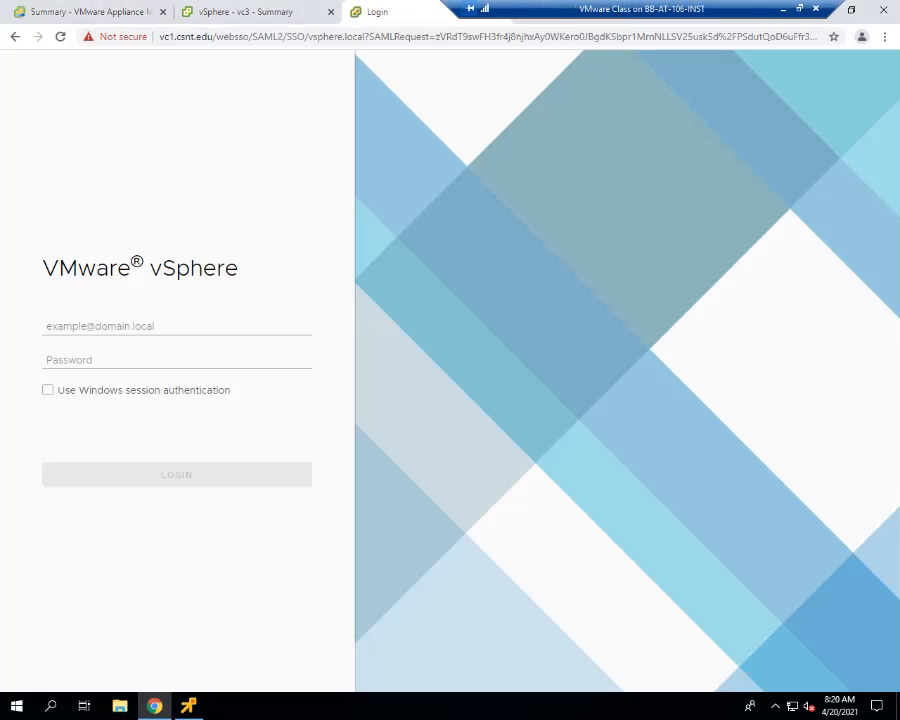
- Log in to the vSphere Client on vc1 using Windows session authentication
left_click(114, 14)
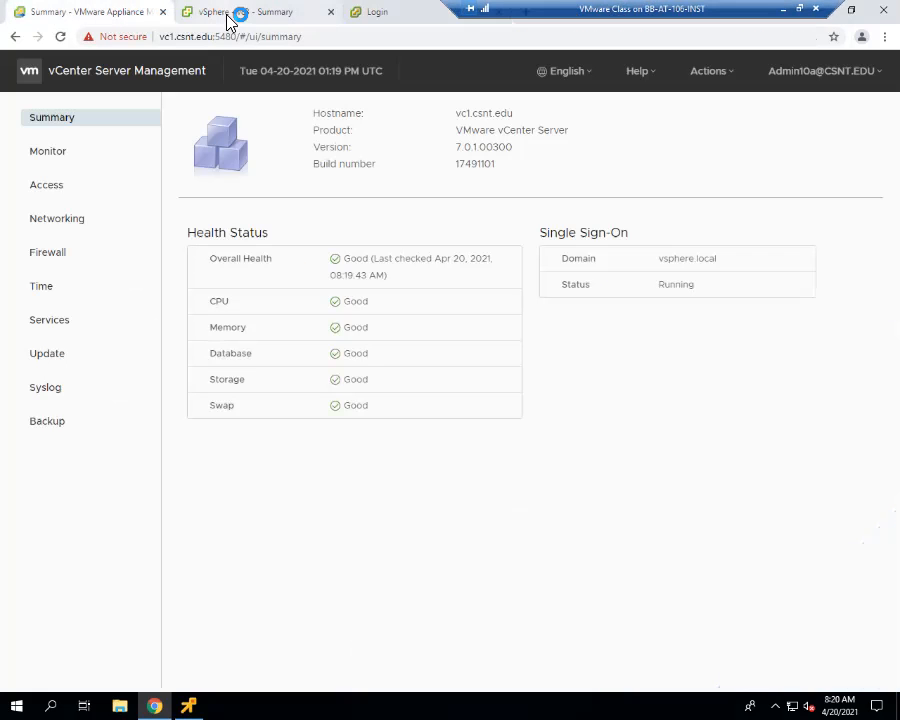
left_click(380, 14)
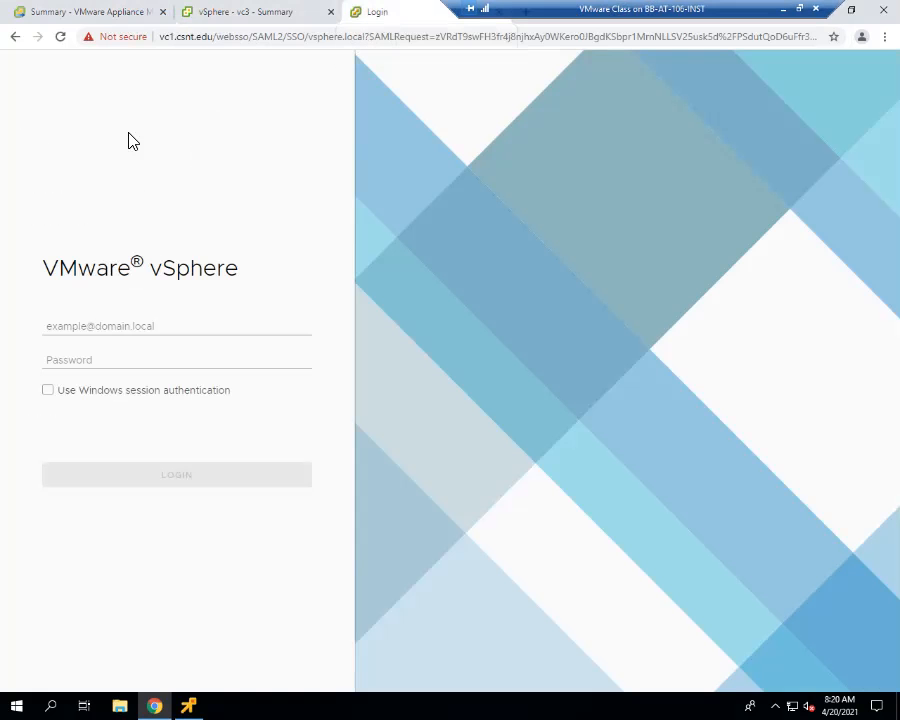
left_click(113, 392)
left_click(186, 476)
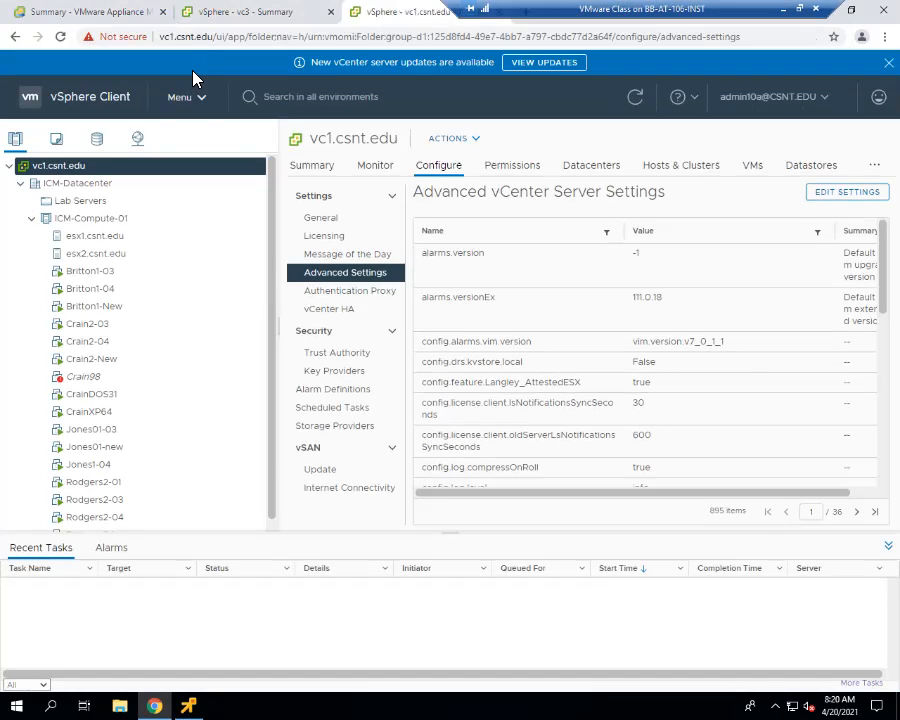
- Open the Administration area of the vSphere Client for vc1
left_click(190, 98)
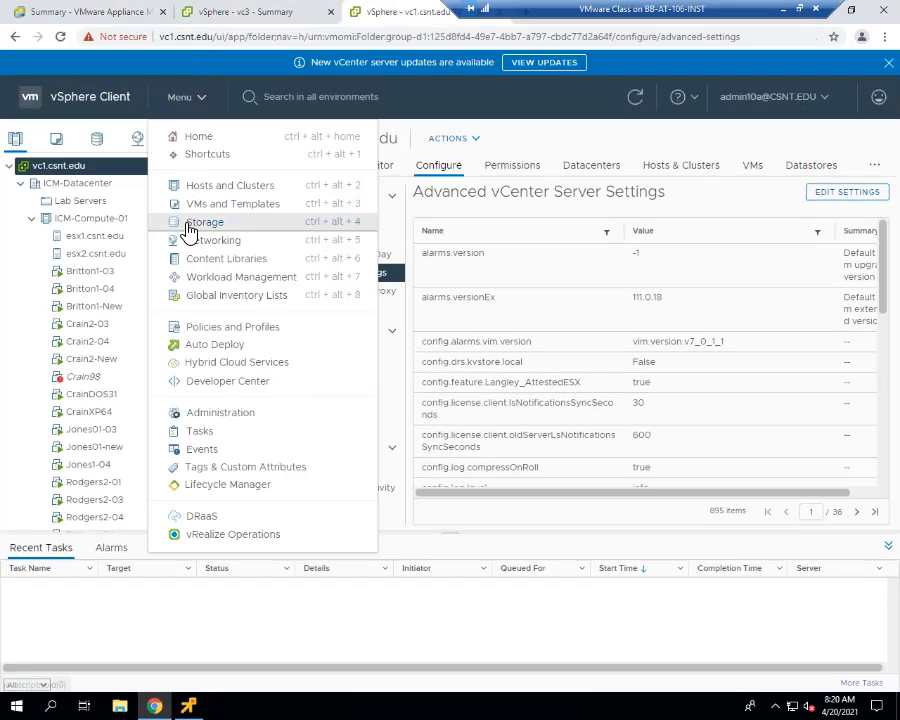
left_click(222, 415)
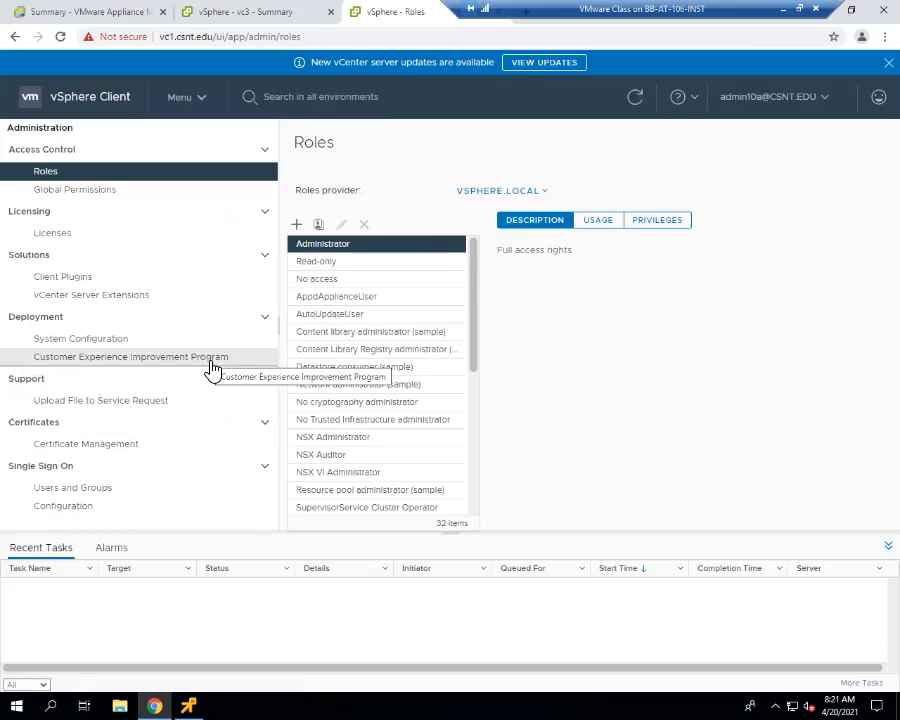
left_click(87, 14)
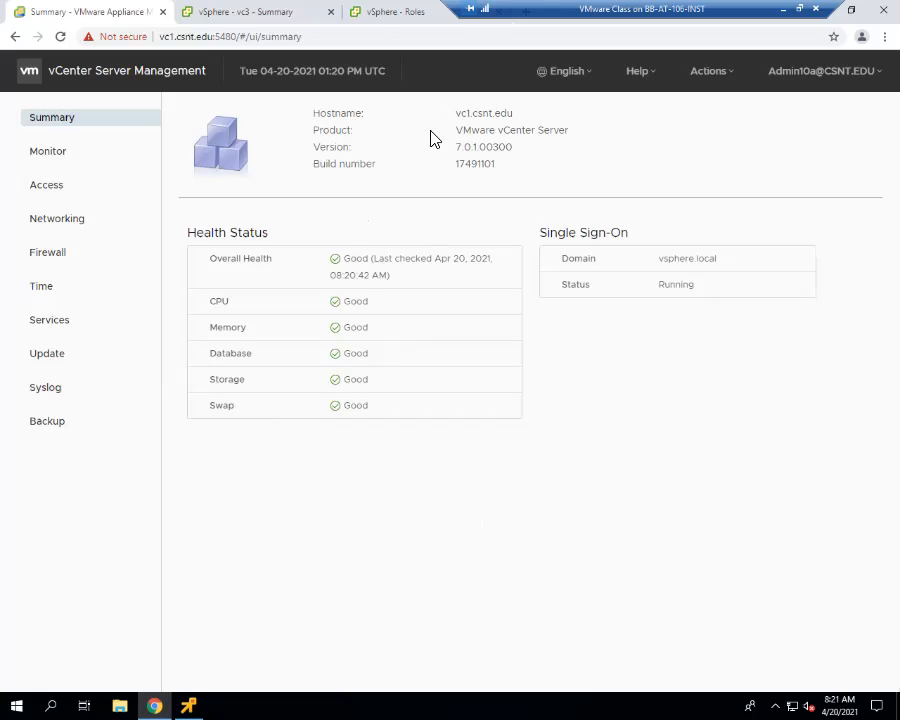
left_click(375, 15)
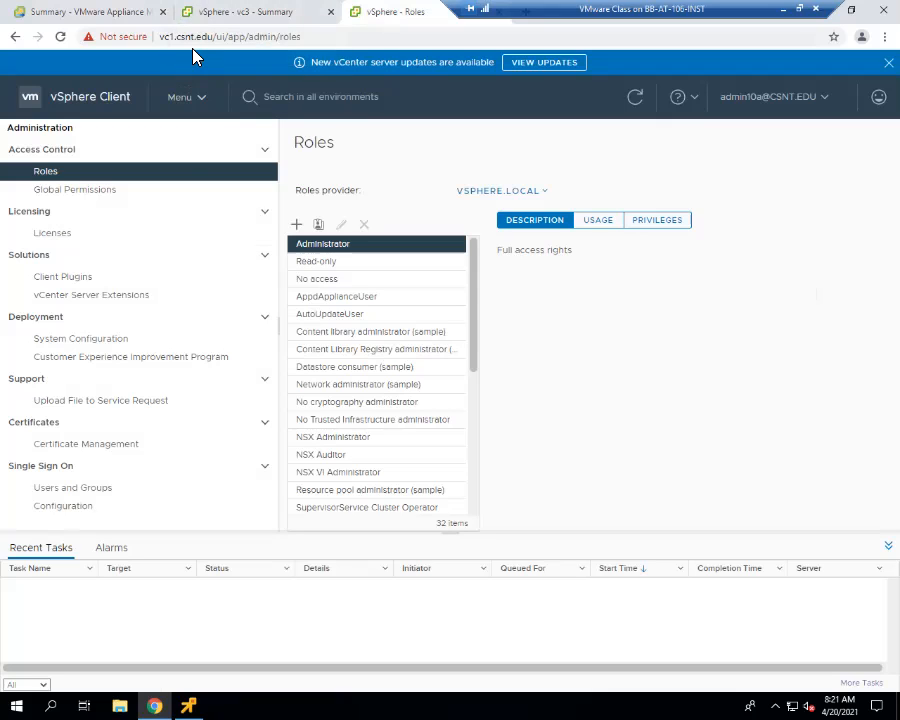
- Select the root user of the localos domain in Users and Groups and check which account actions are offered
left_click(107, 489)
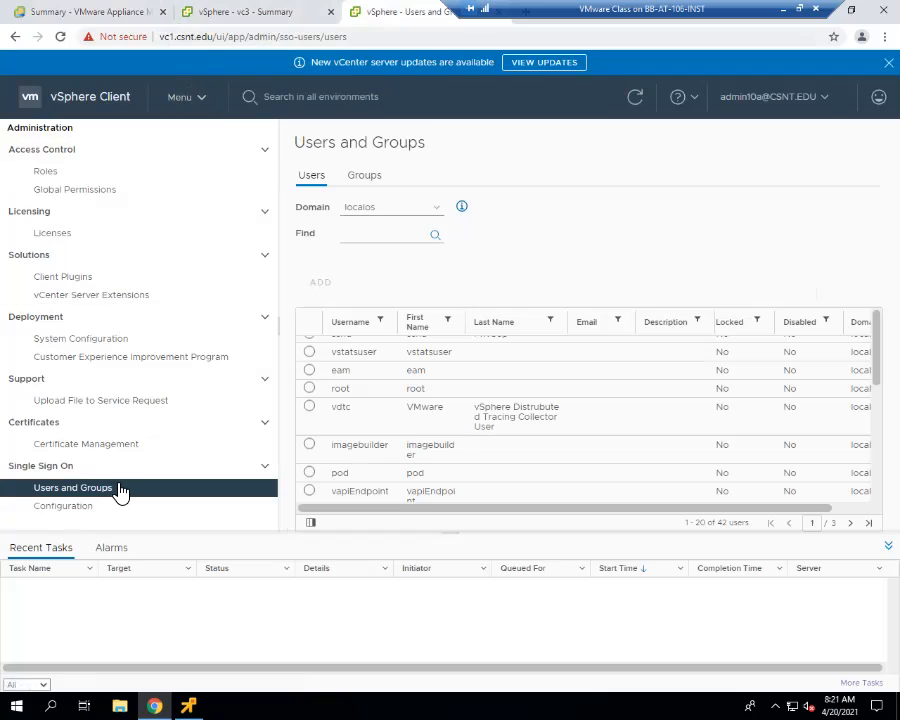
left_click(310, 391)
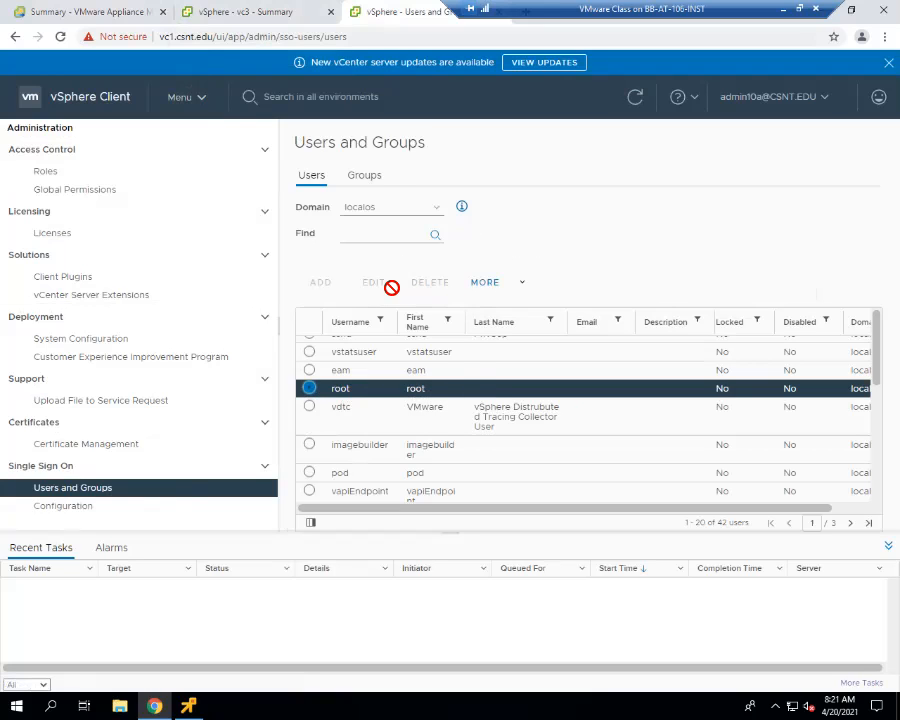
left_click(524, 285)
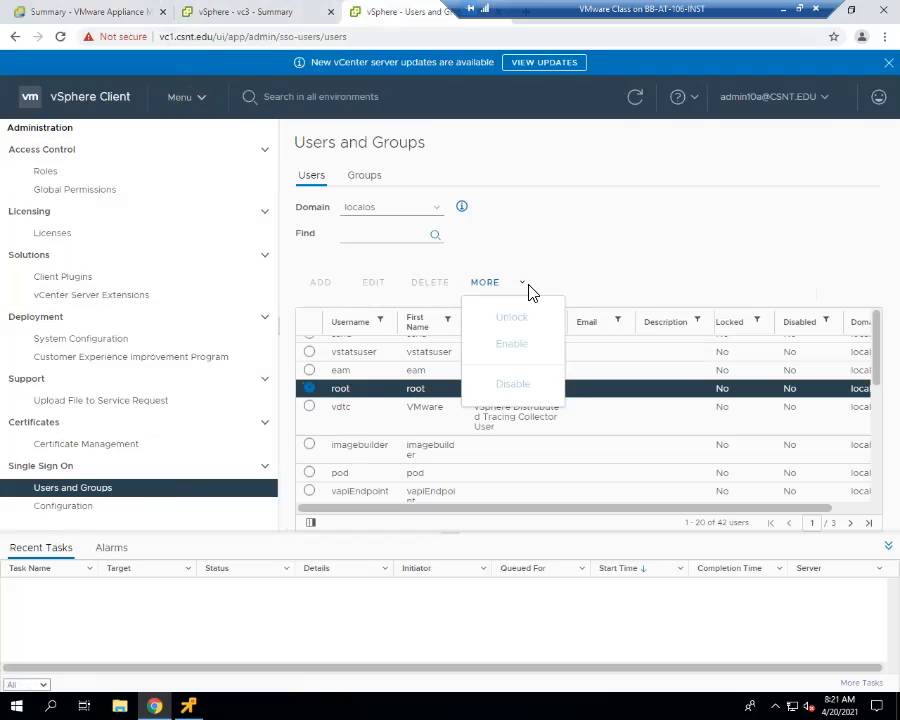
left_click(598, 230)
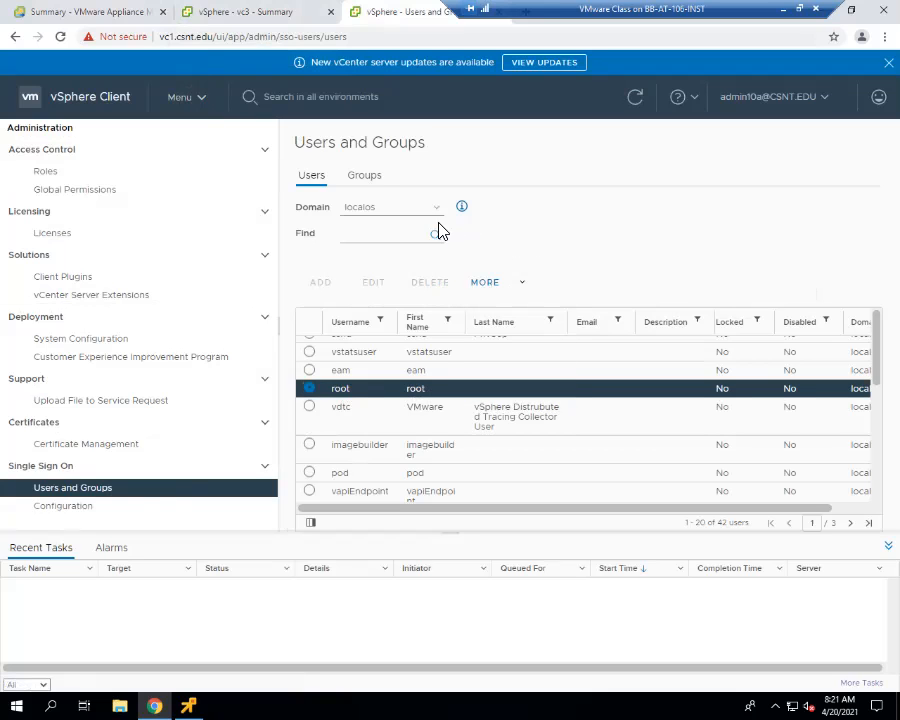
left_click(516, 287)
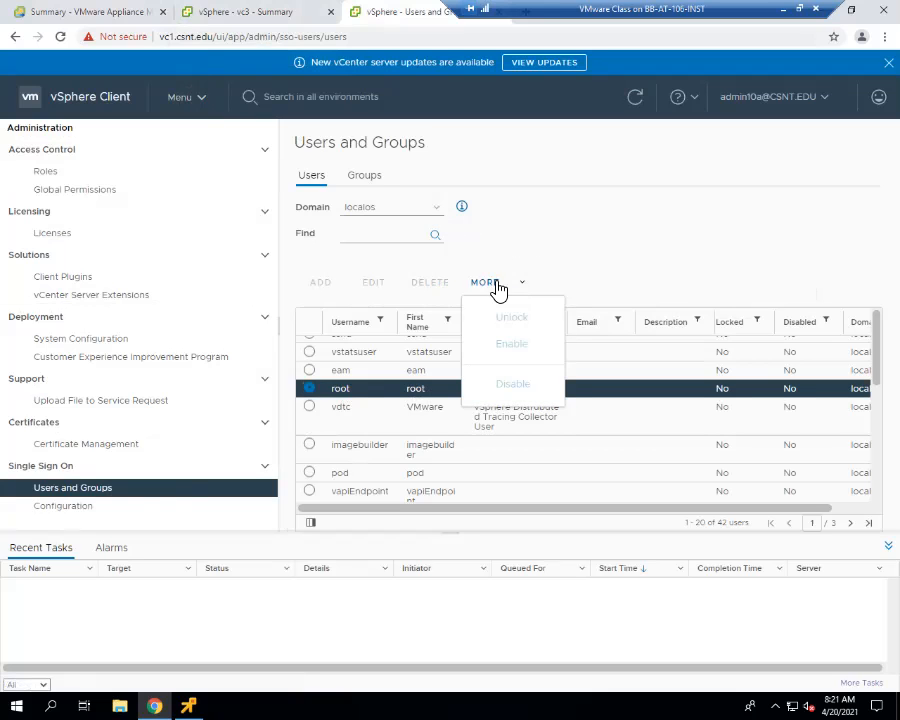
left_click(494, 288)
- Switch the user list to the vsphere.local domain and back to localos, and reselect the root user
left_click(424, 216)
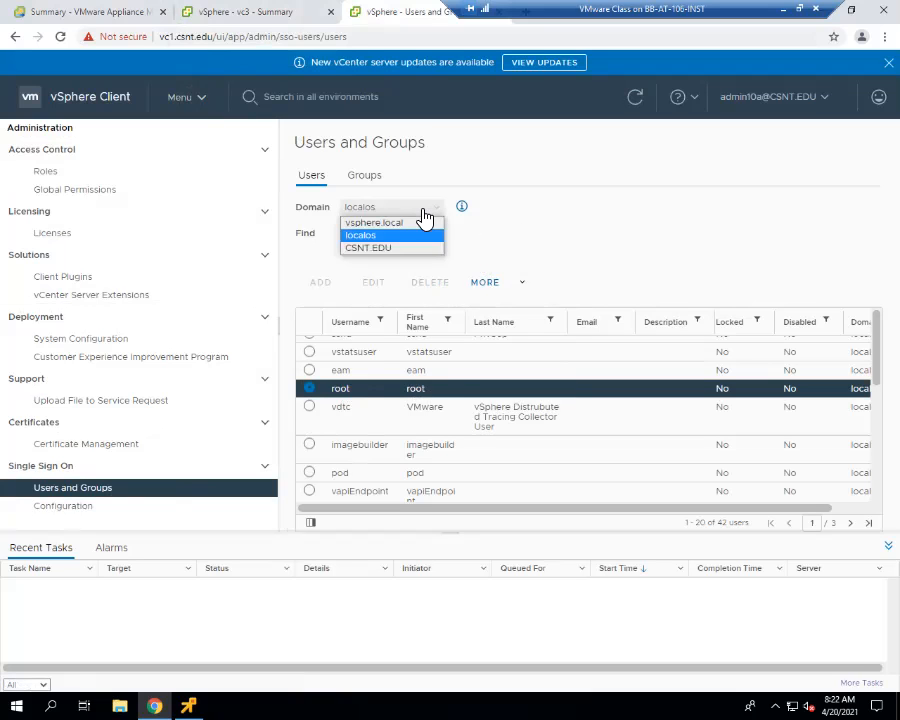
left_click(400, 224)
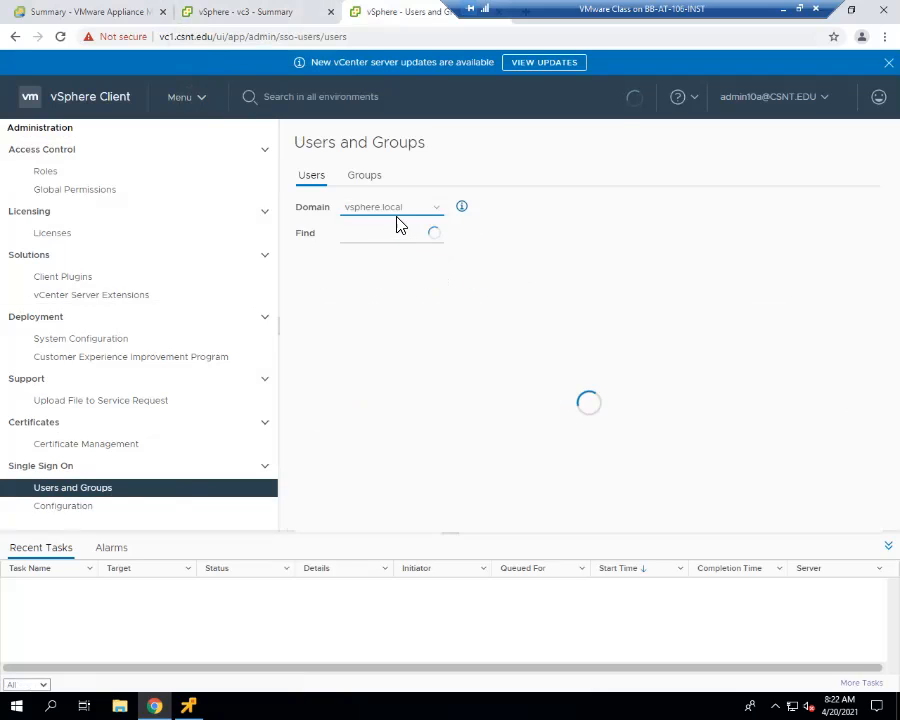
left_click(394, 214)
left_click(390, 236)
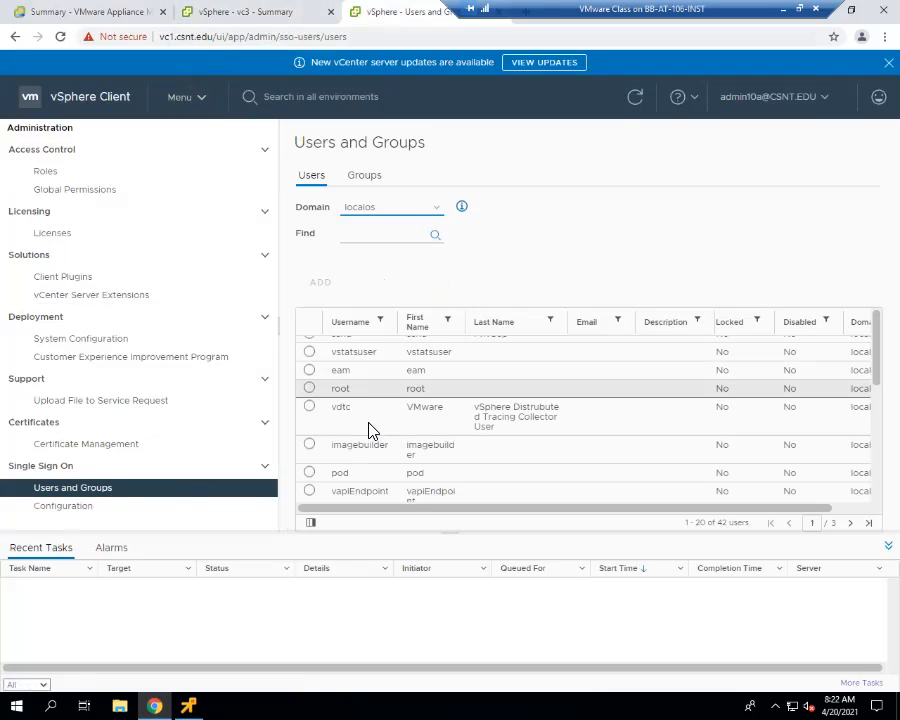
left_click(311, 392)
mouse_move(430, 508)
left_mouse_down()
mouse_move(470, 508)
mouse_move(428, 507)
left_mouse_up()
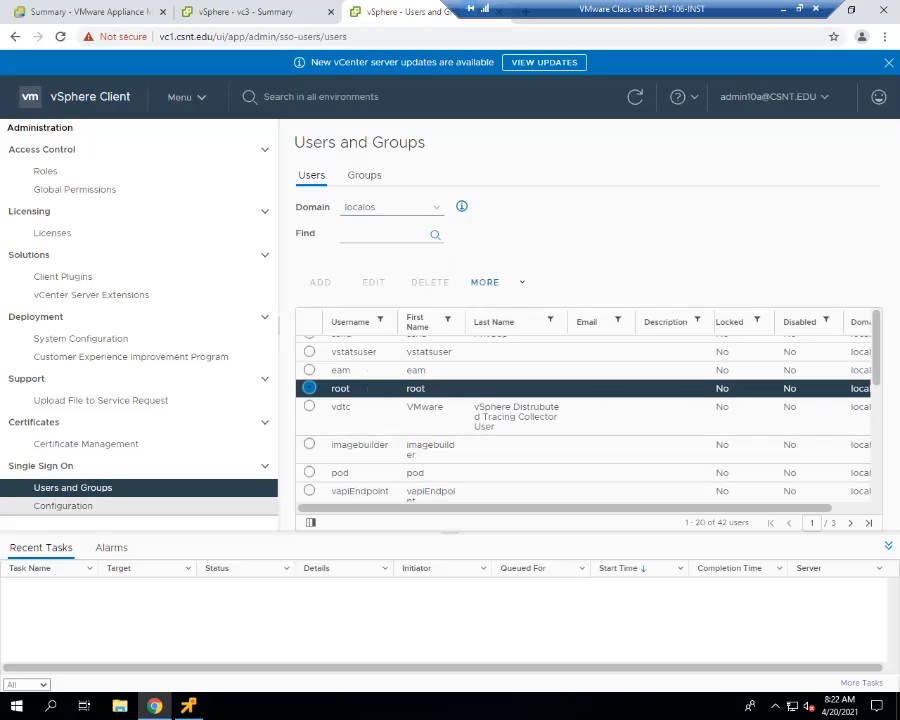
- Examine the Single Sign On configuration, covering the identity sources, local account policies and login message settings
left_click(64, 500)
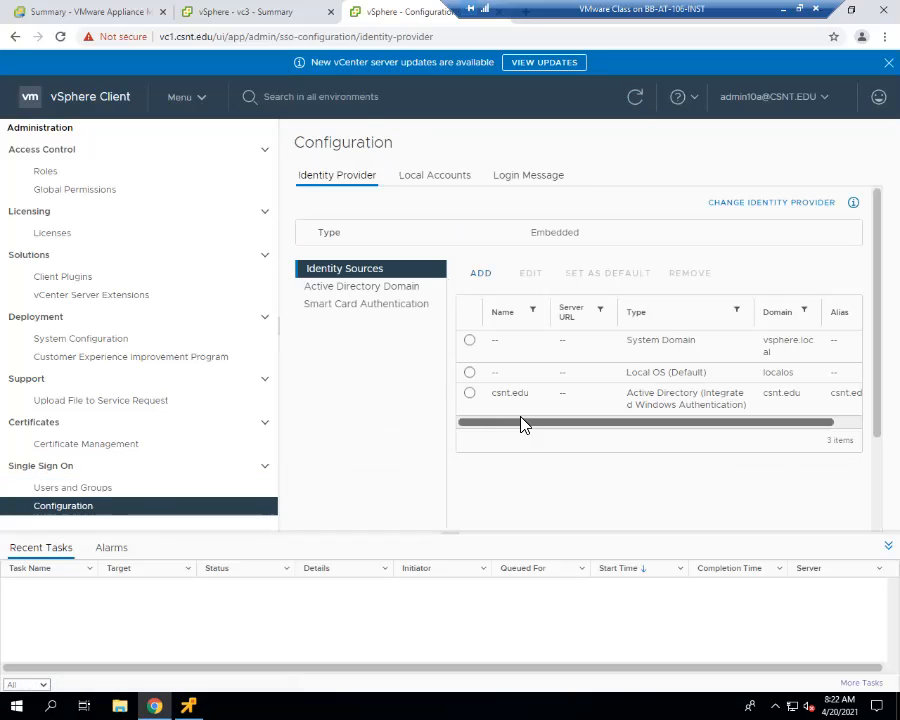
left_click(429, 185)
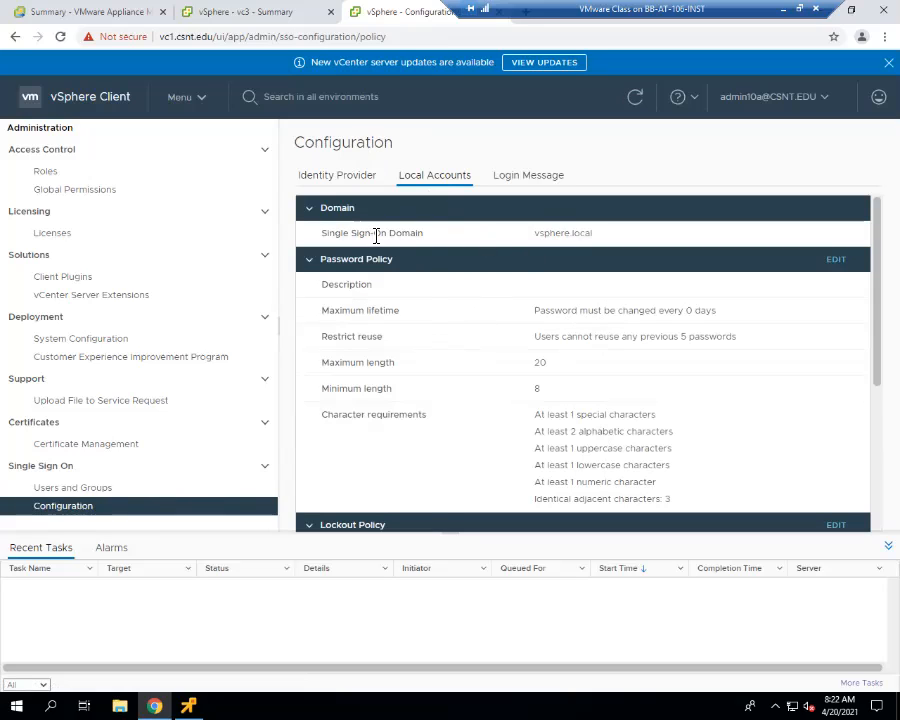
scroll(372, 435, "down", 5)
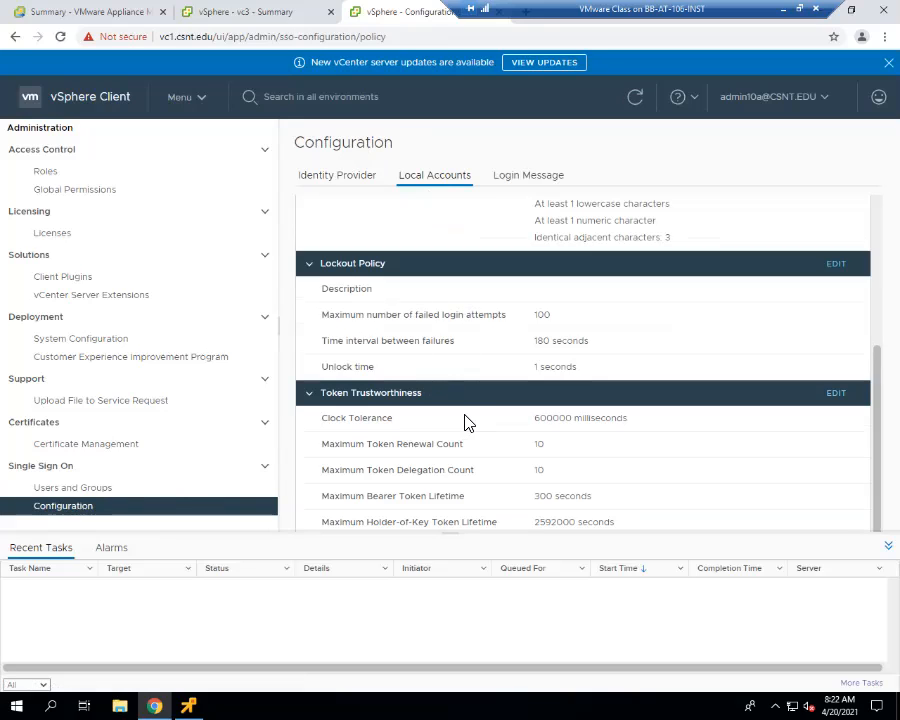
scroll(464, 421, "up", 1)
scroll(464, 402, "up", 1)
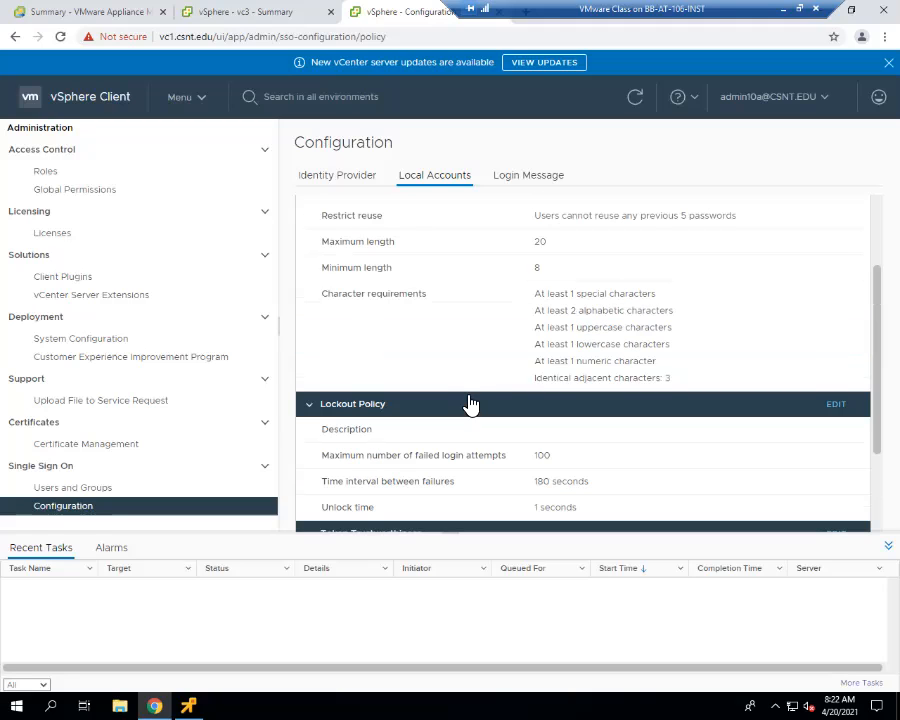
scroll(464, 386, "up", 1)
scroll(480, 300, "up", 1)
left_click(524, 185)
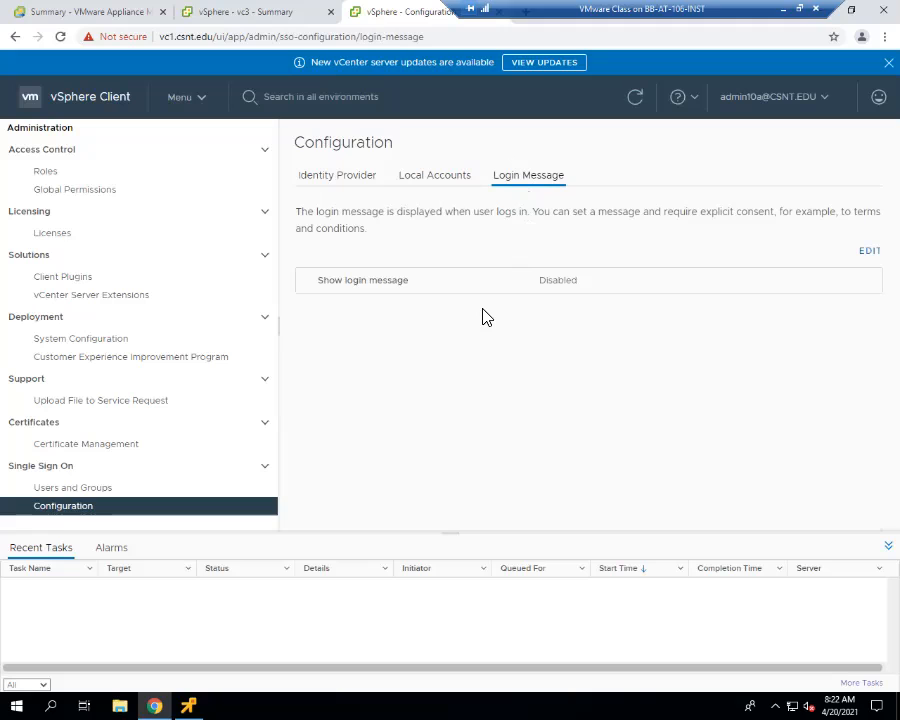
left_click(432, 178)
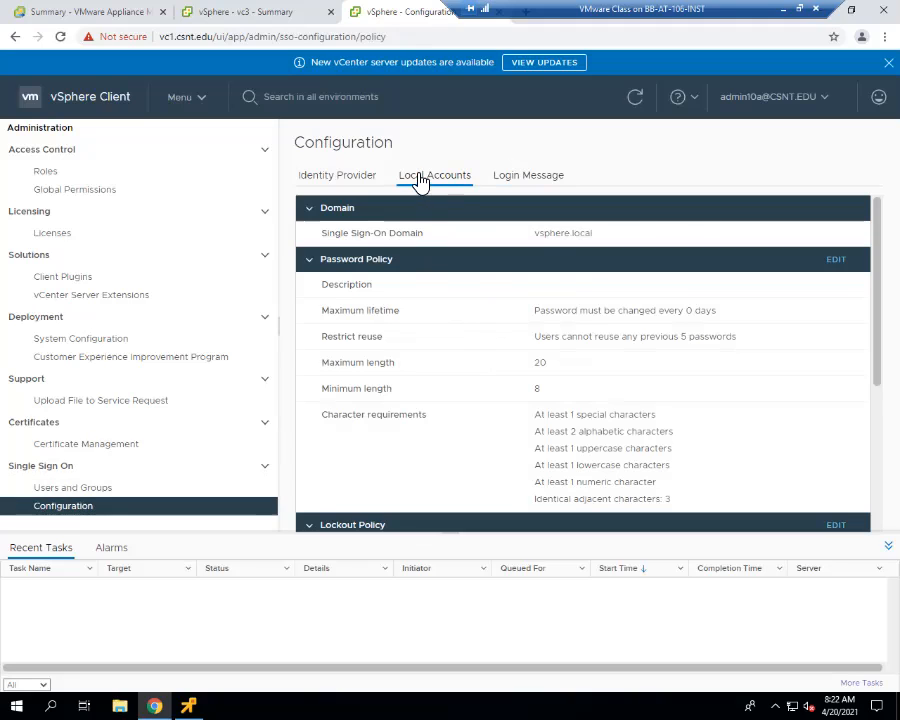
- Set the local accounts' password policy to a maximum lifetime of 999999 days and a reuse restriction of 1 previous password, and save it
left_click_drag(718, 310, 532, 313)
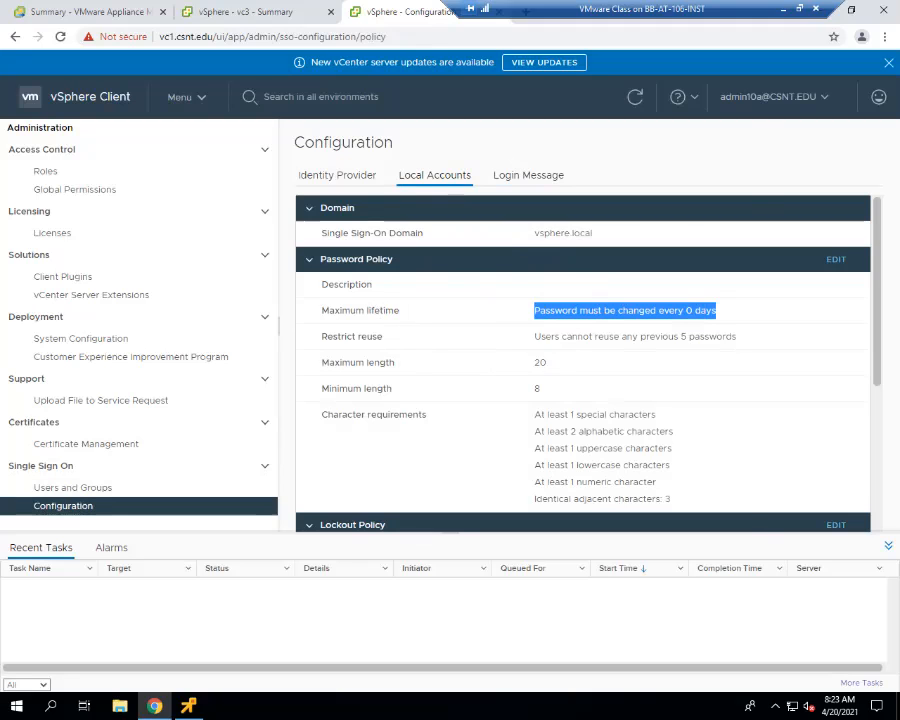
left_click(836, 260)
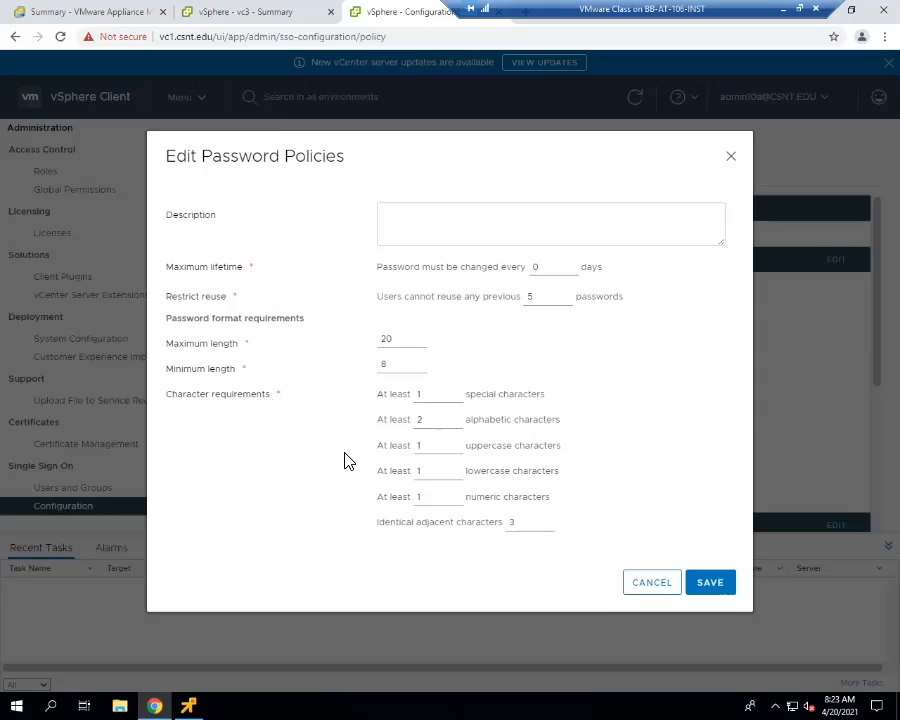
double_click(556, 267)
type("0")
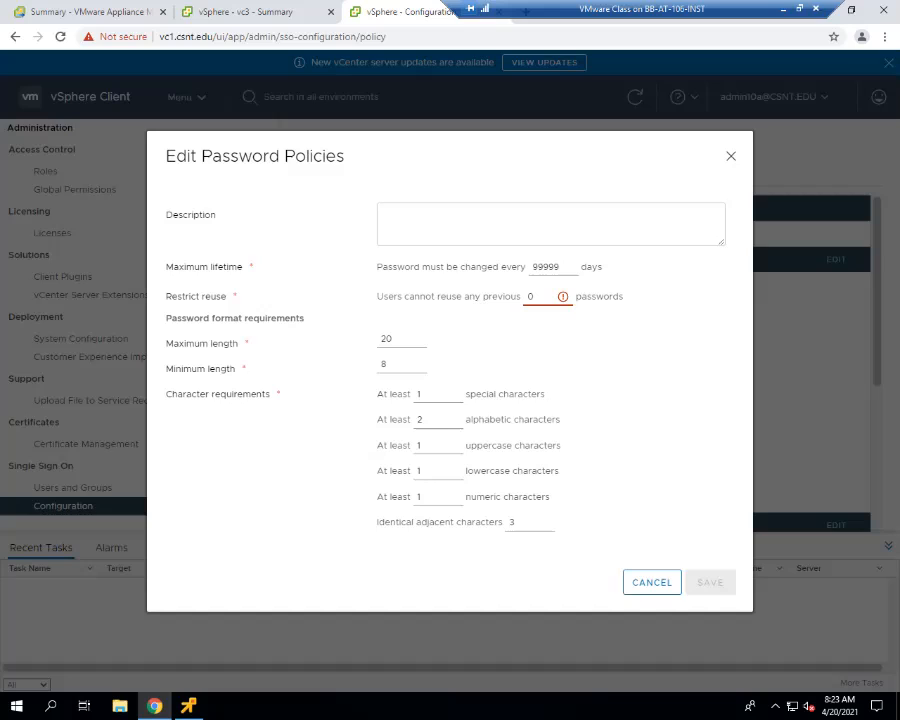
left_click_drag(553, 296, 514, 296)
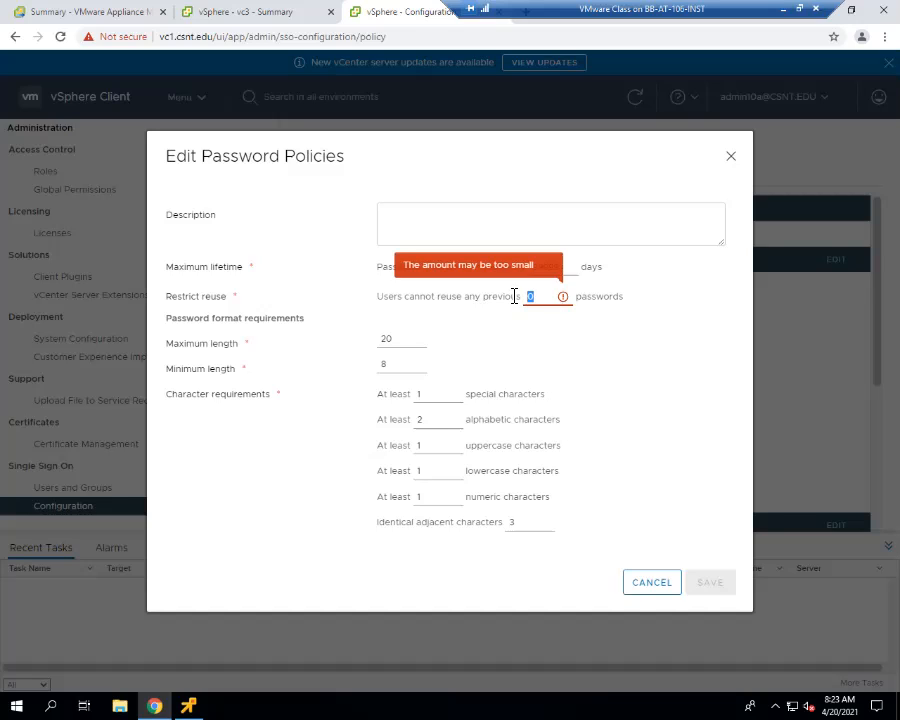
type("1")
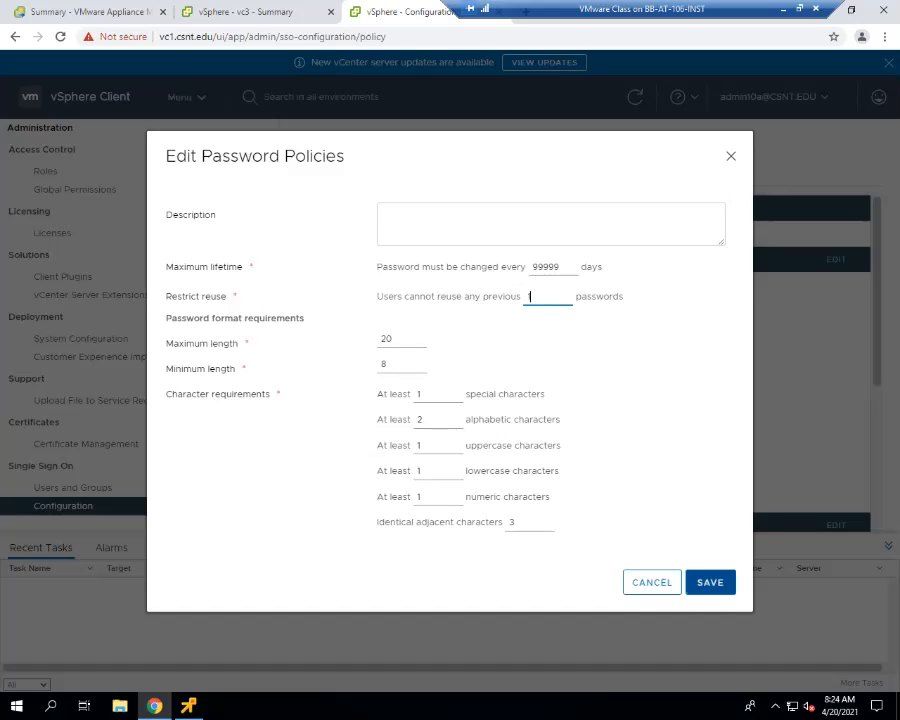
key("Return")
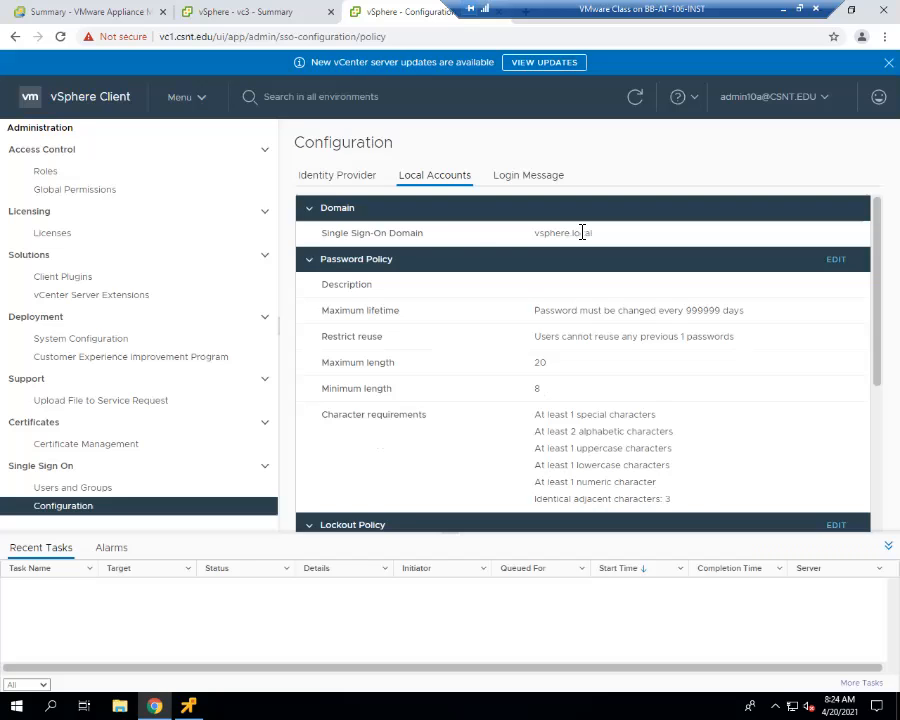
- Review the local accounts' single sign-on domain, lockout policy and token trustworthiness settings
left_click_drag(592, 233, 518, 237)
scroll(549, 316, "down", 1)
scroll(450, 390, "down", 5)
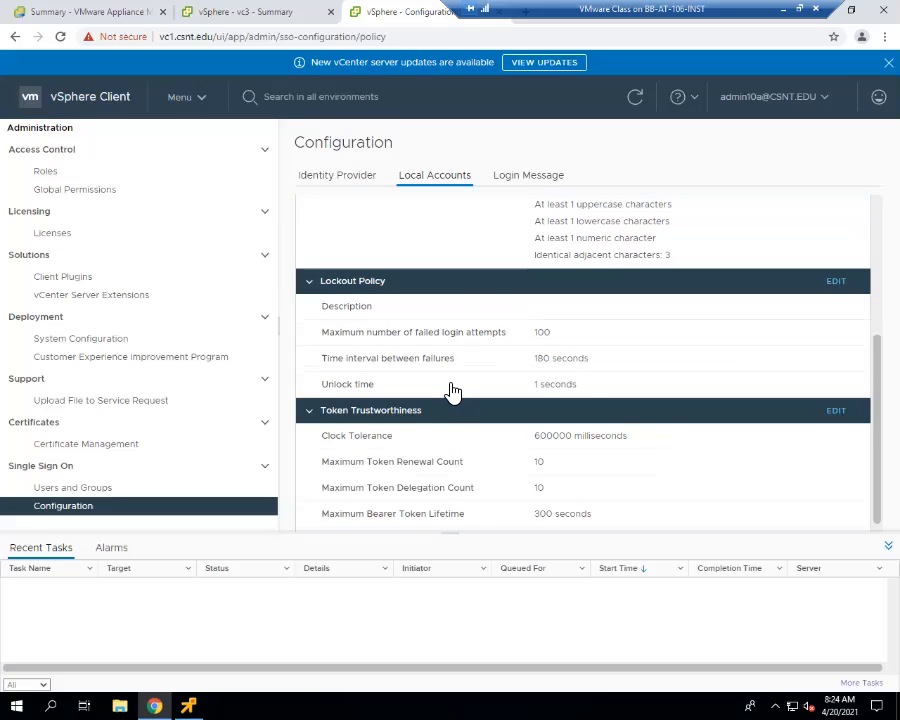
scroll(450, 390, "up", 5)
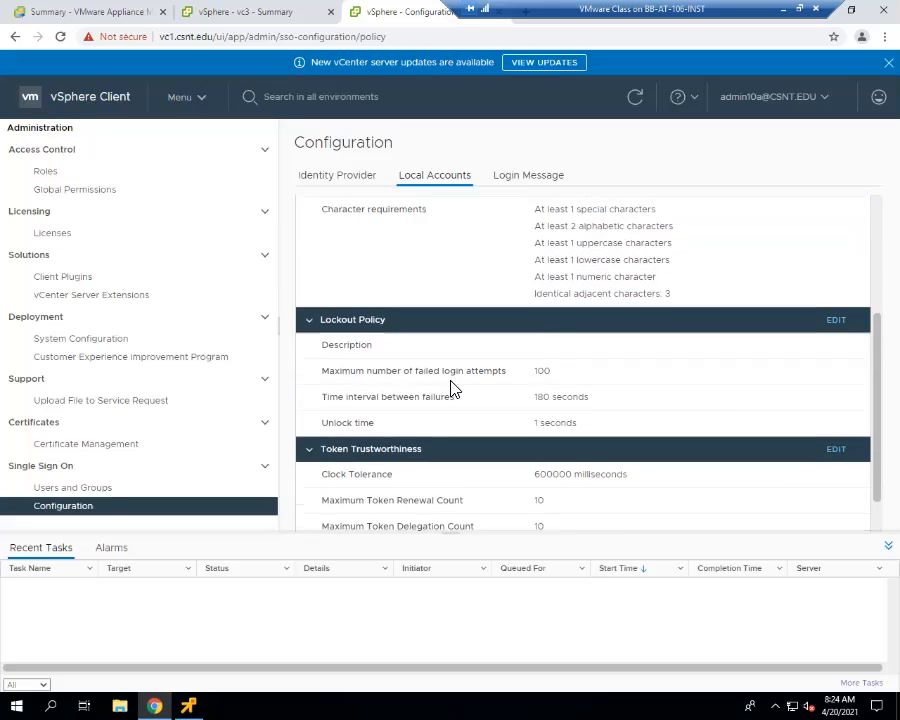
- Log out of vc1 and sign back in with the vsphere.local administrator account and its password
left_click(768, 96)
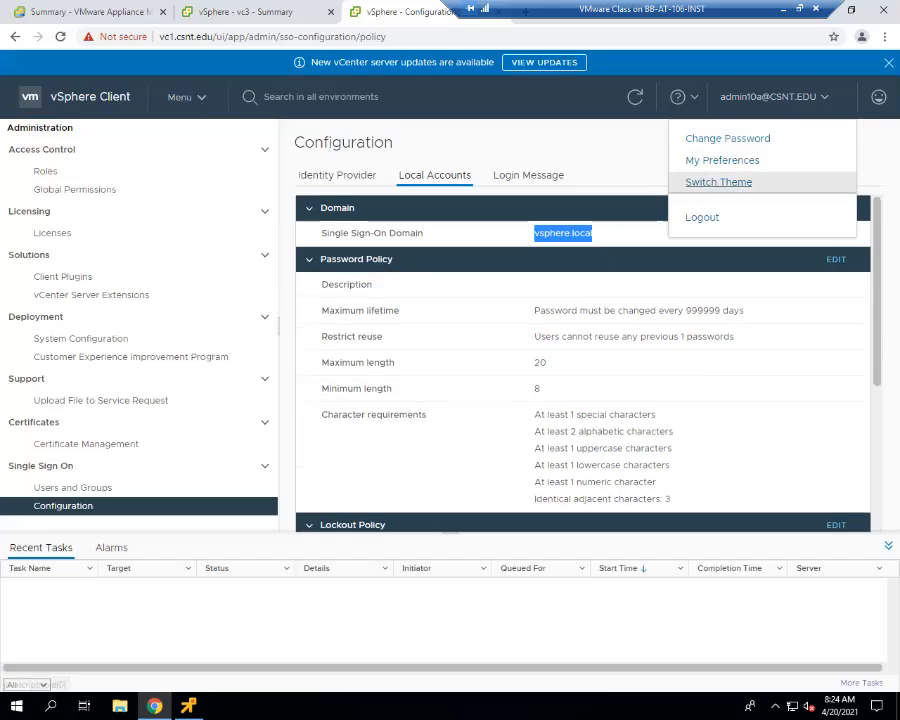
left_click(702, 217)
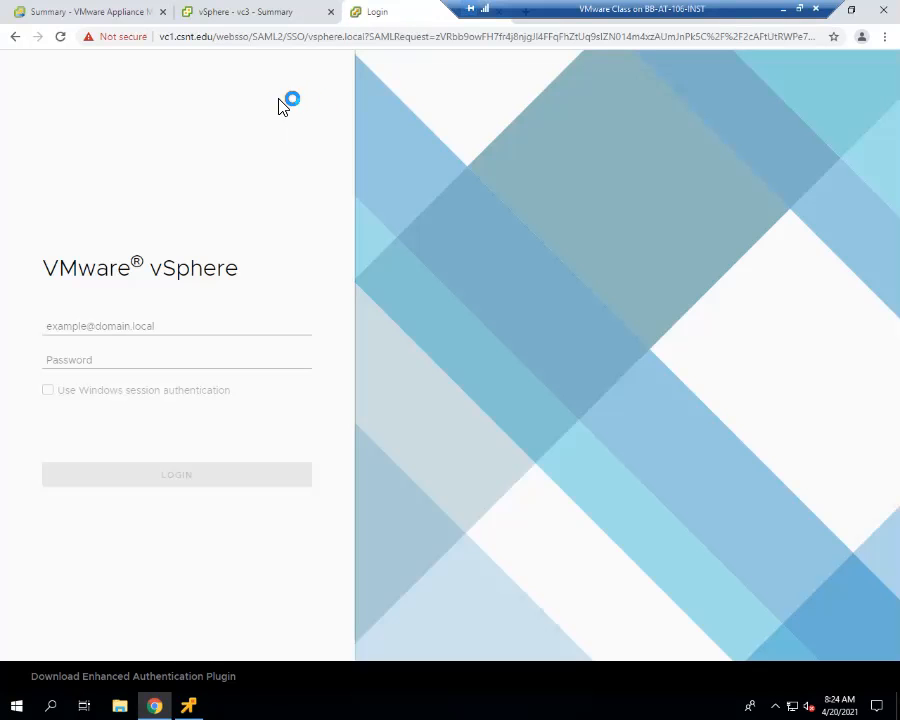
left_click(144, 326)
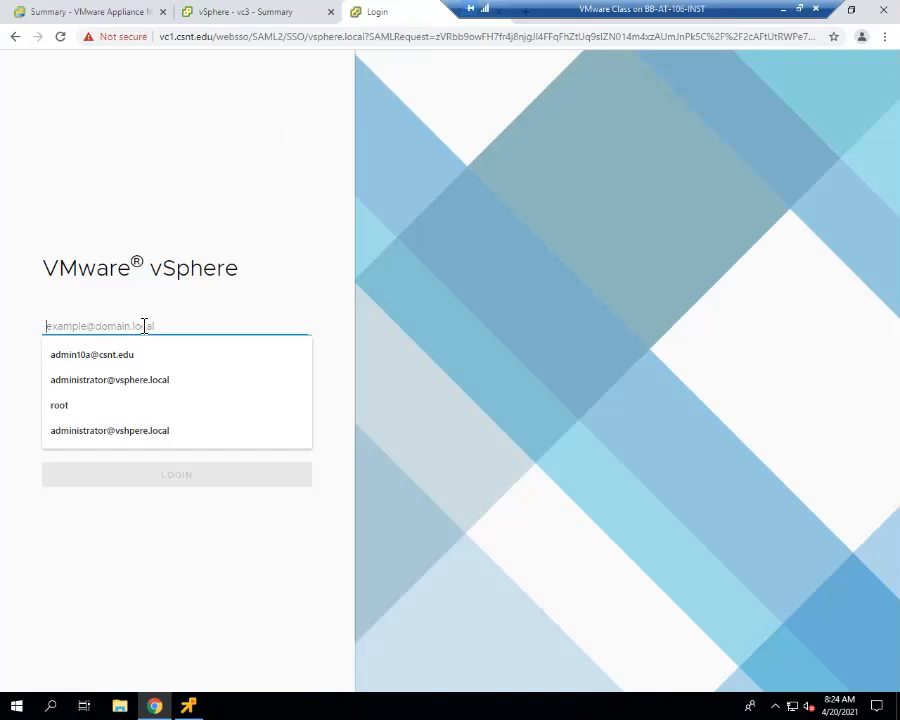
key("Down")
key("Down")
key("Down")
key("Up")
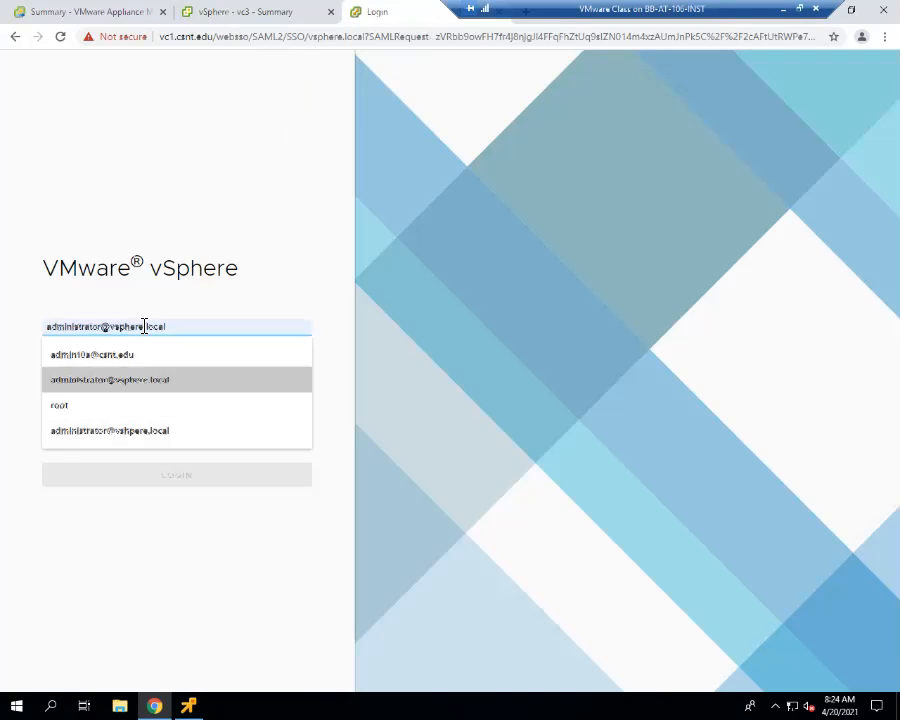
key("Tab")
type("•••••")
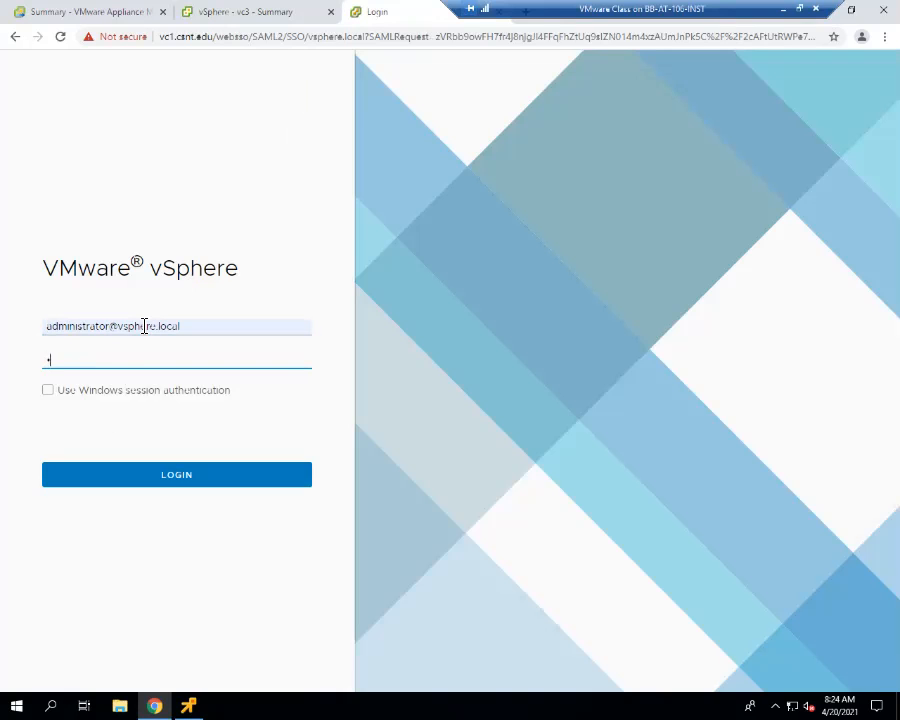
type("••••")
key("Return")
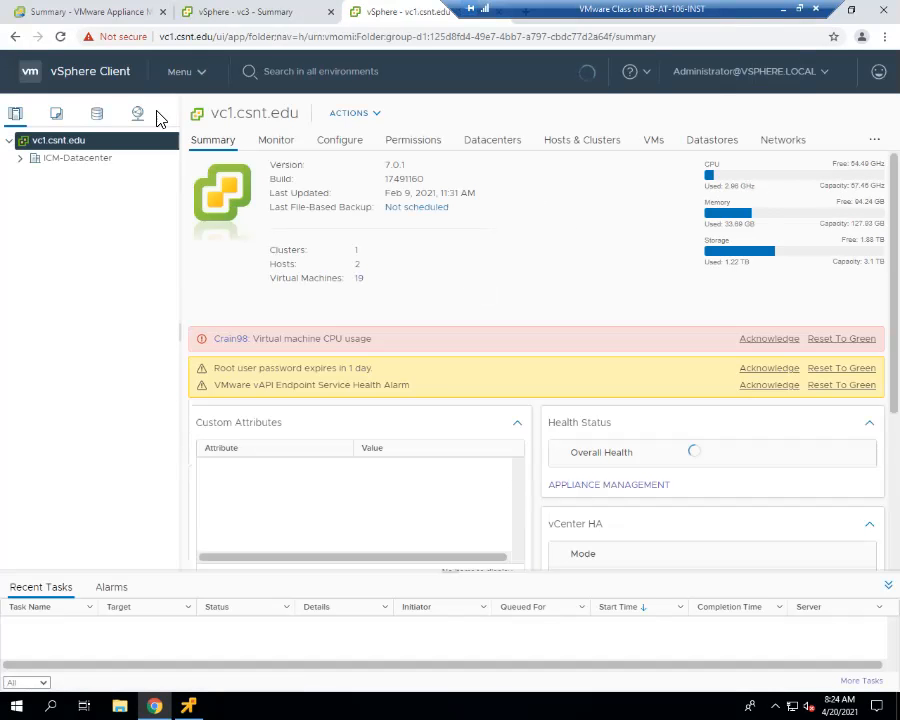
- Select the root user of the localos domain in Users and Groups and check the account actions available to the administrator
left_click(210, 78)
left_click(210, 78)
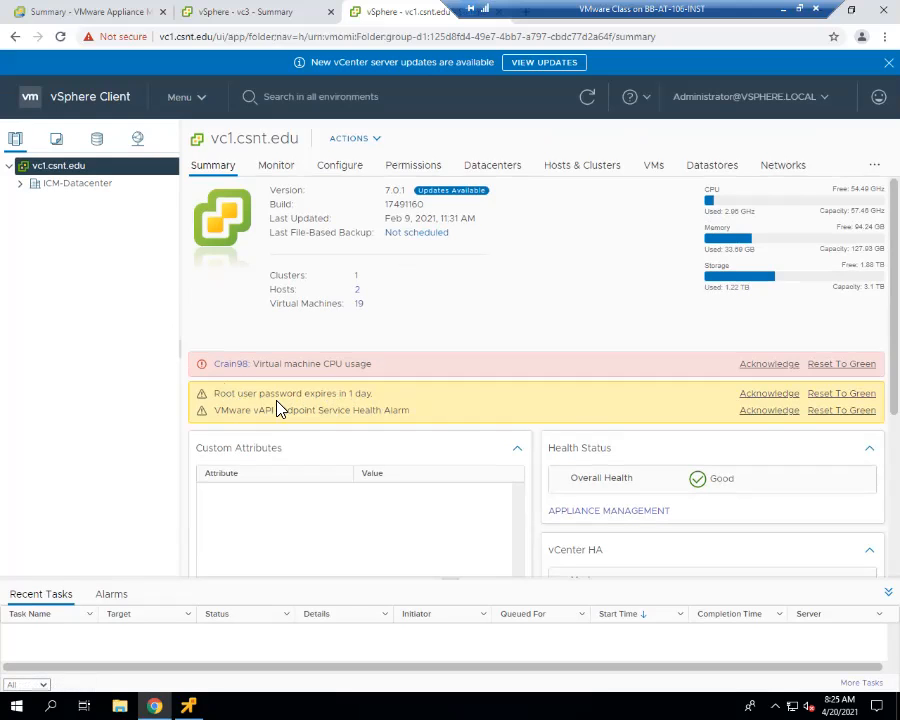
left_click(205, 100)
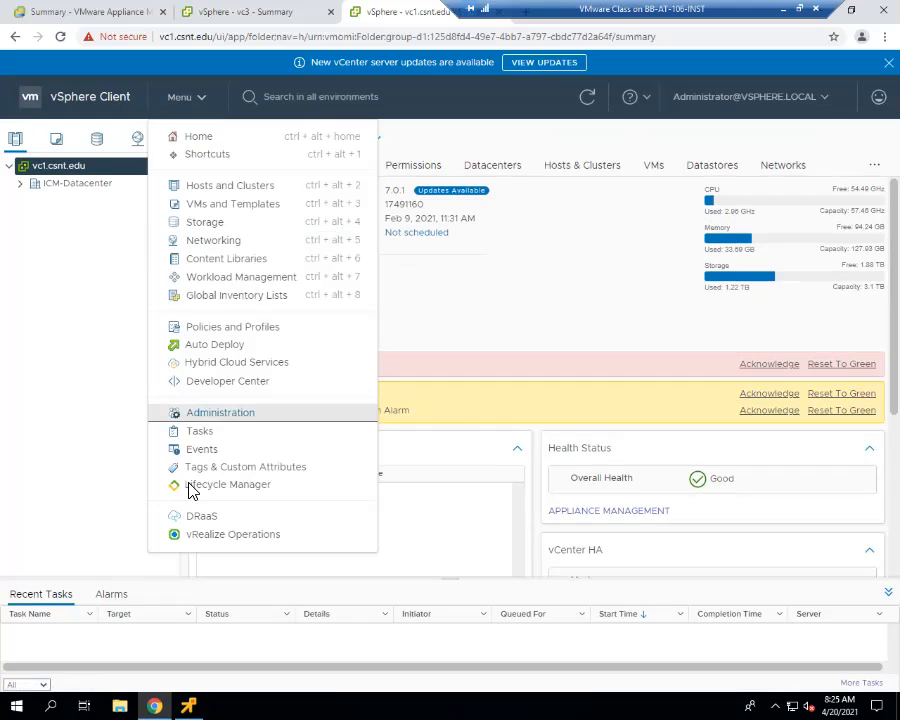
left_click(216, 414)
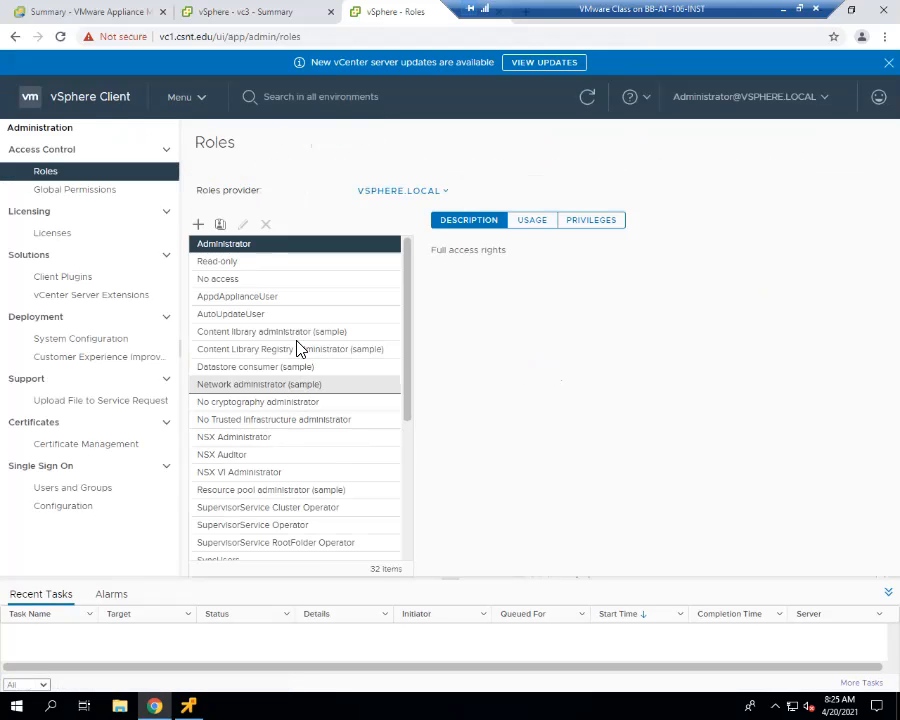
left_click(89, 489)
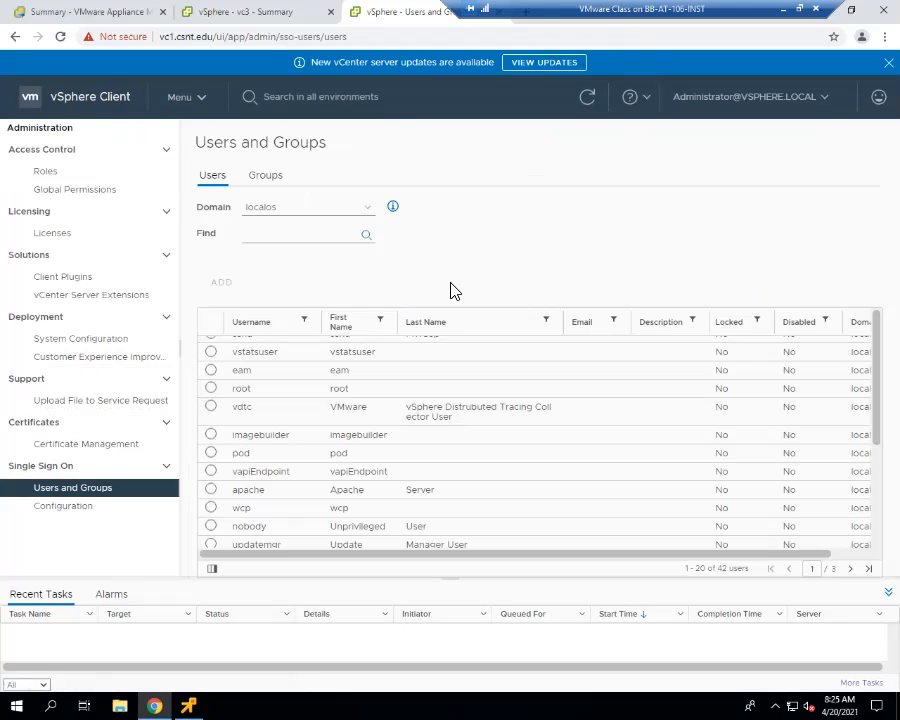
left_click(211, 388)
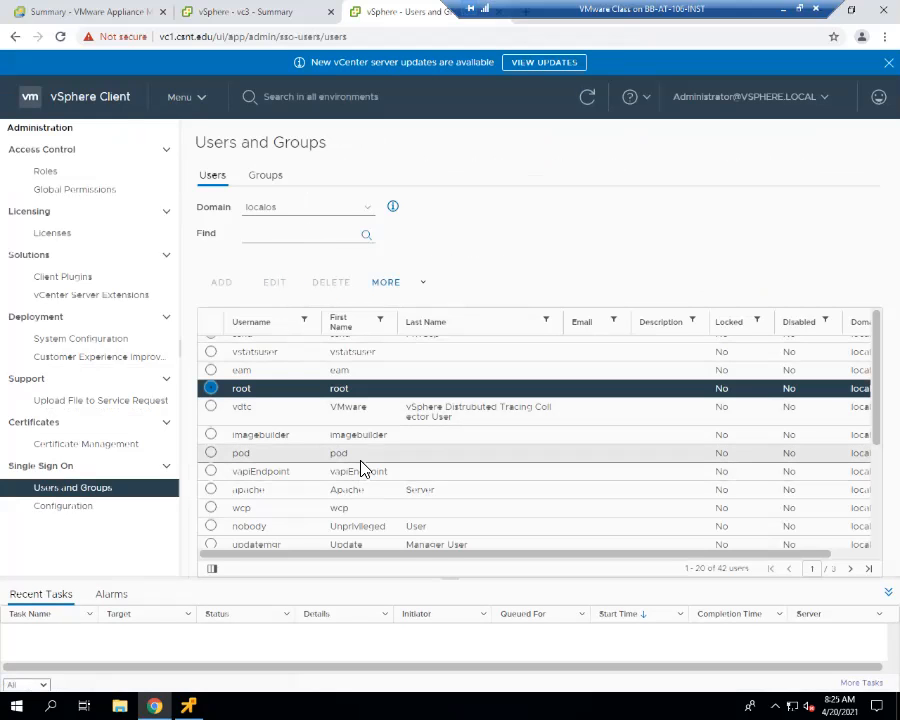
scroll(362, 470, "down", 5)
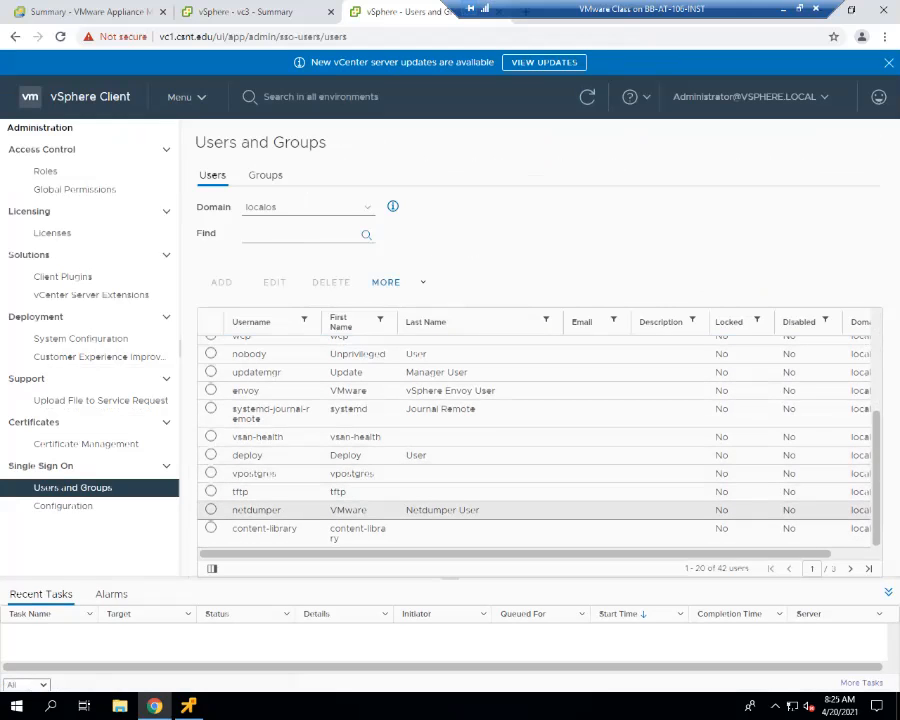
scroll(390, 440, "up", 5)
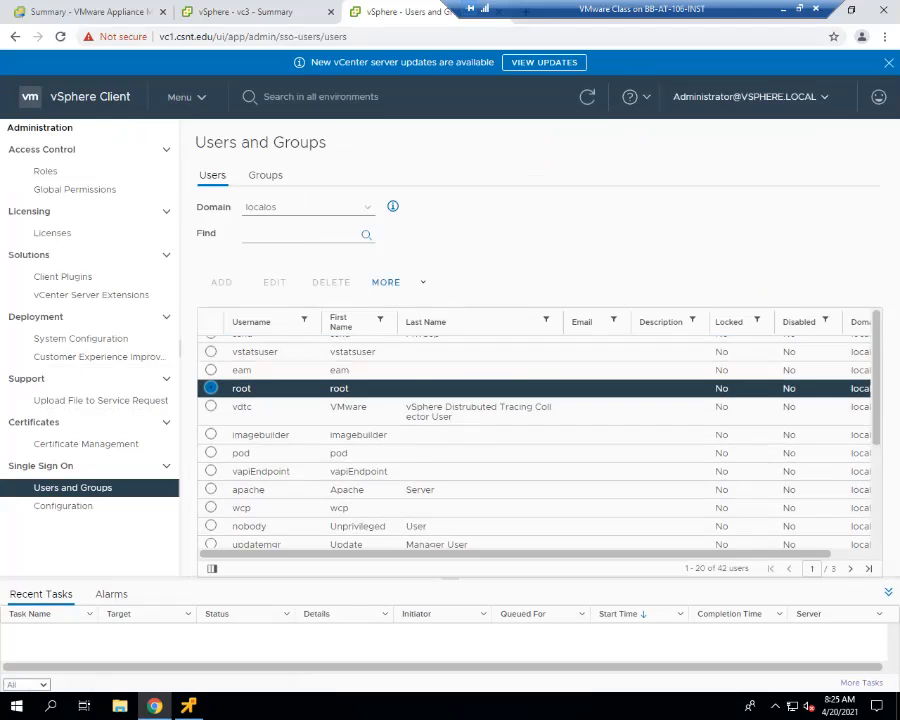
- Log out of vc1, try to sign in as root with the account password, and return to the login screen
left_click(745, 96)
left_click(718, 182)
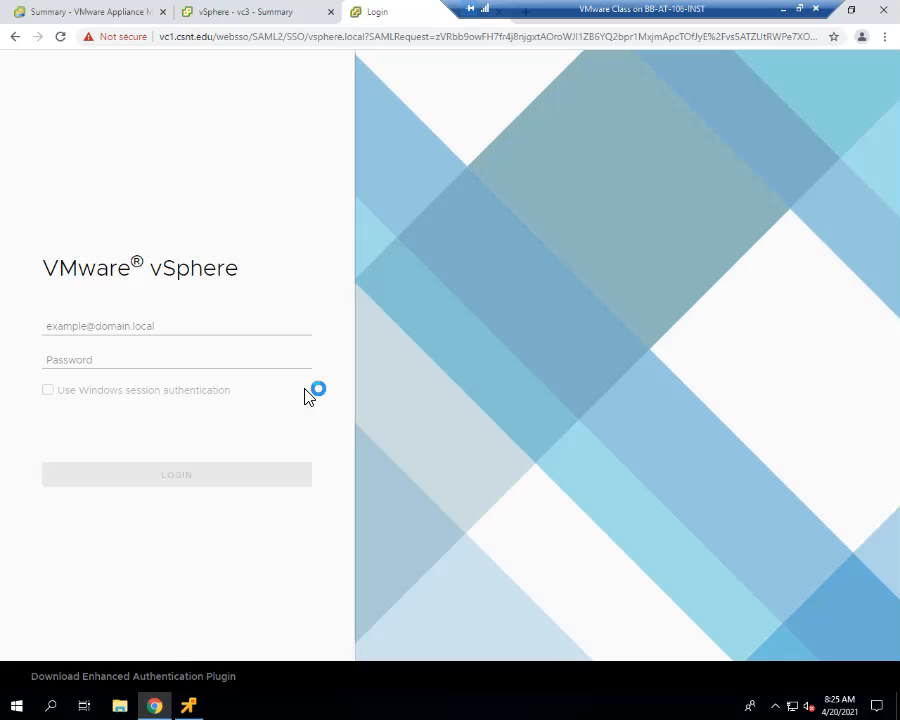
left_click(232, 324)
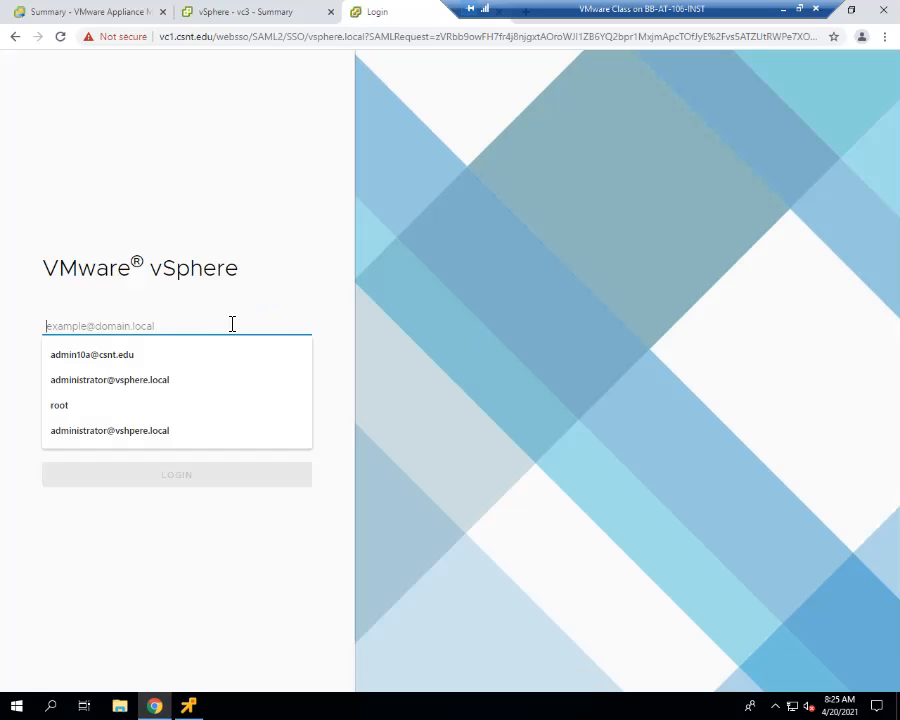
type("root")
key("Tab")
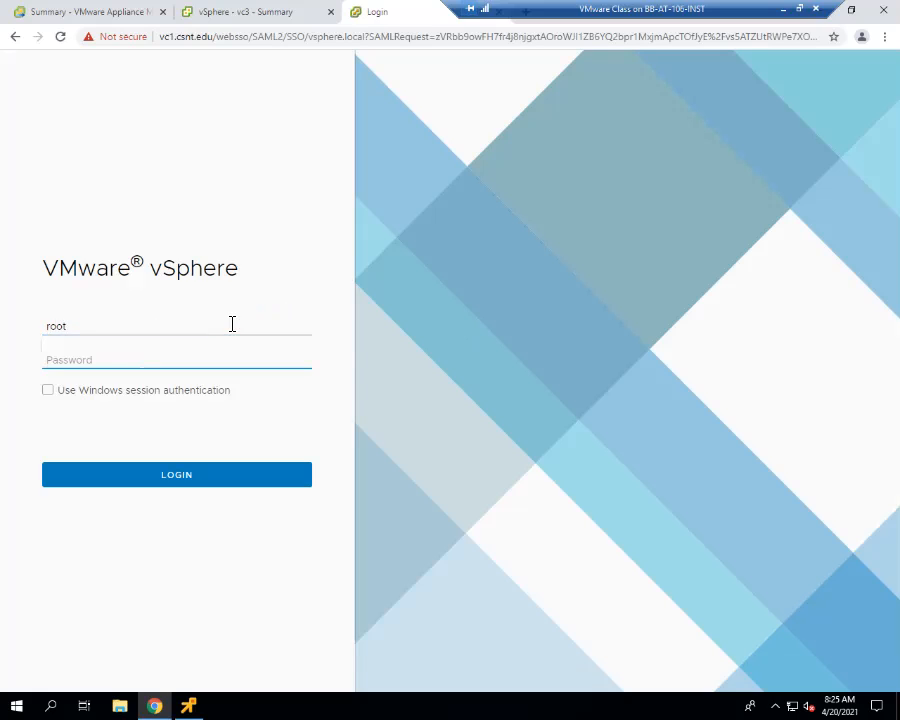
type("•••••••••")
key("Return")
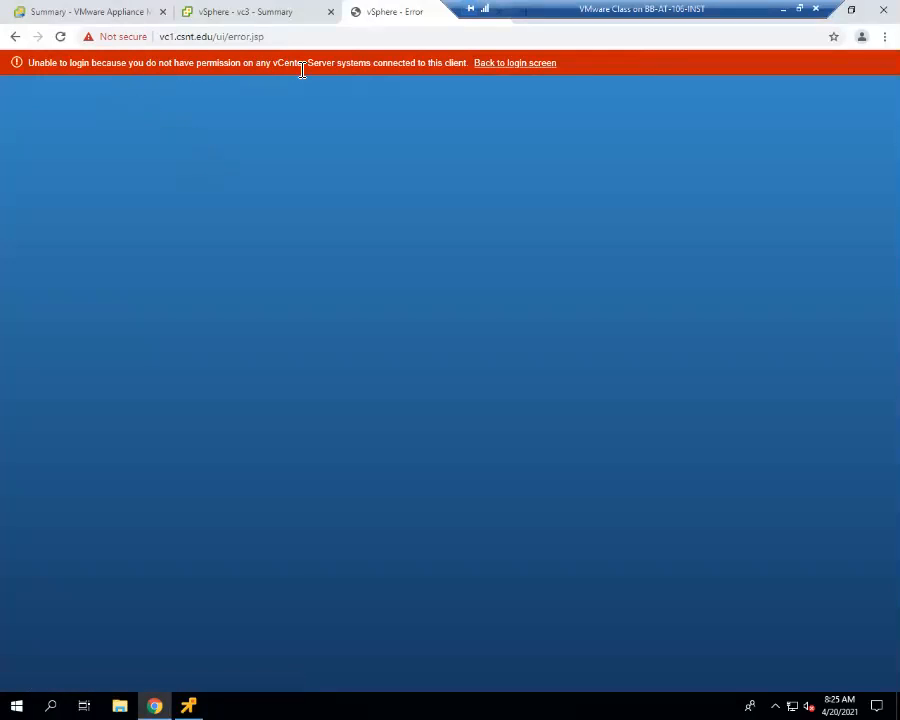
left_click(492, 68)
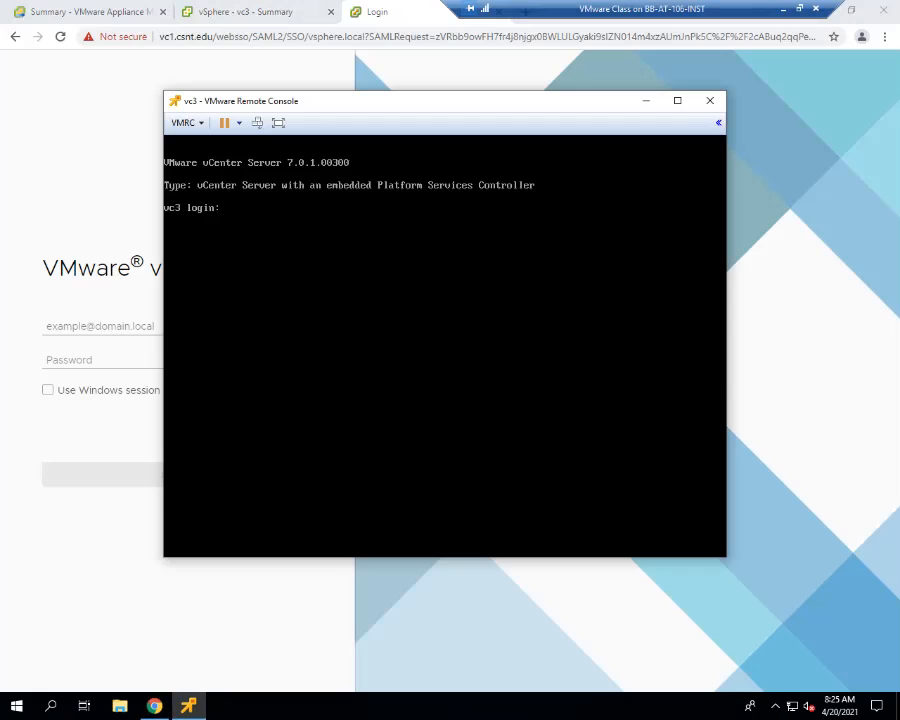
- Try to log in to the vc3 remote console as root, entering the account password and the current password for the required change
type("root")
key("Return")
key("Return")
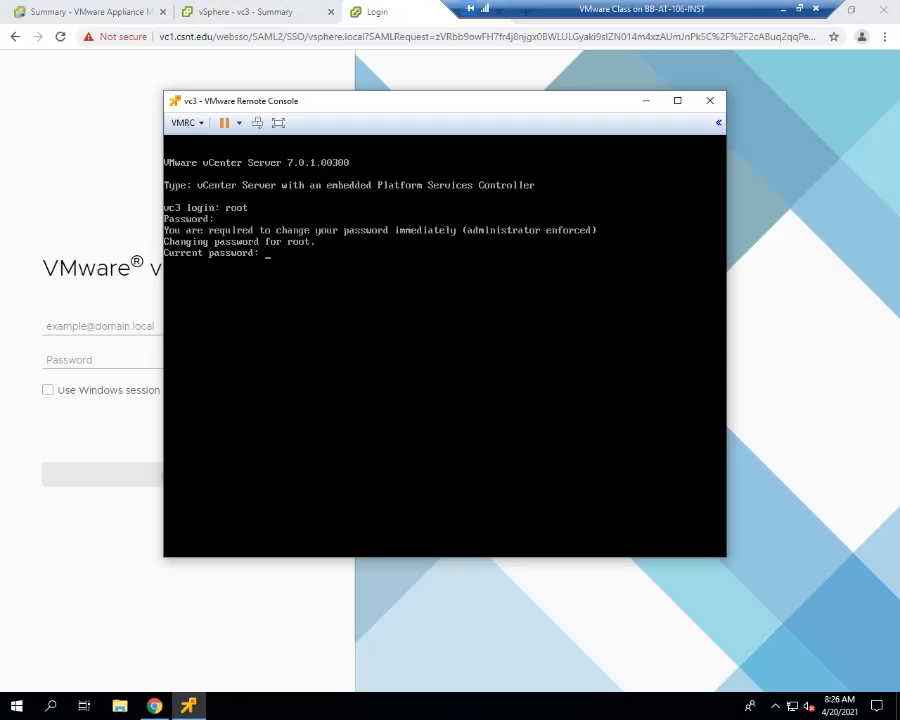
key("Return")
key("Return")
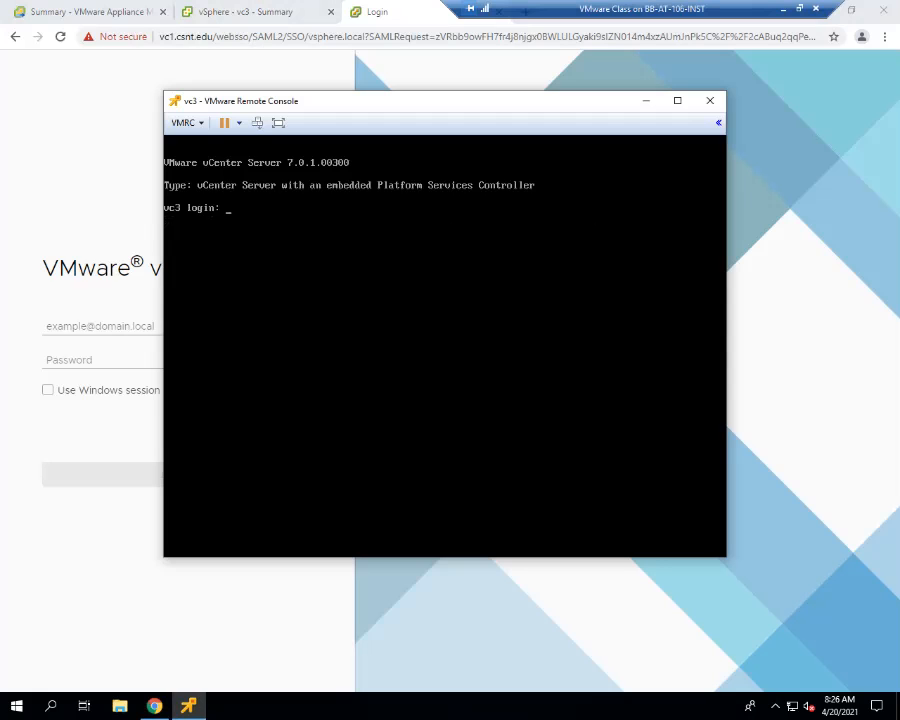
- Log in to the vc3 console as root again and try to enter a new password after the current one
type("root")
key("Return")
key("Return")
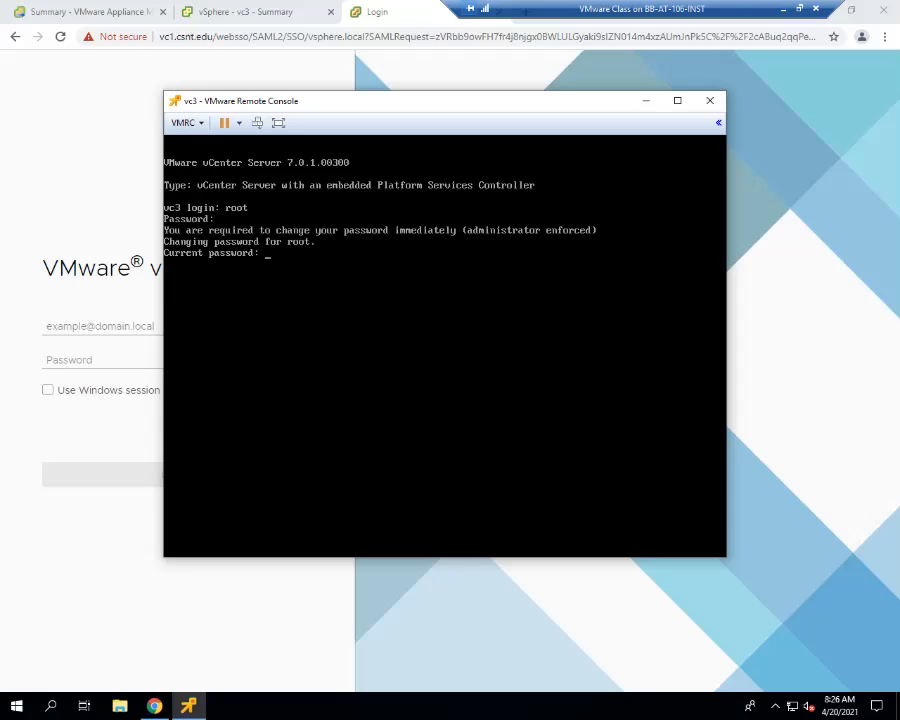
key("Return")
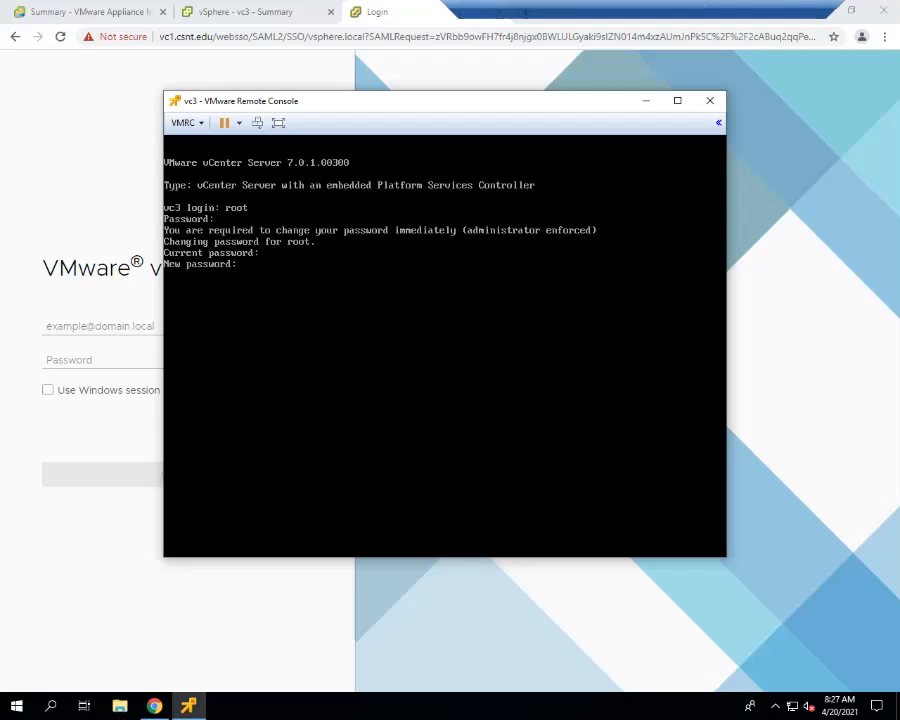
key("Return")
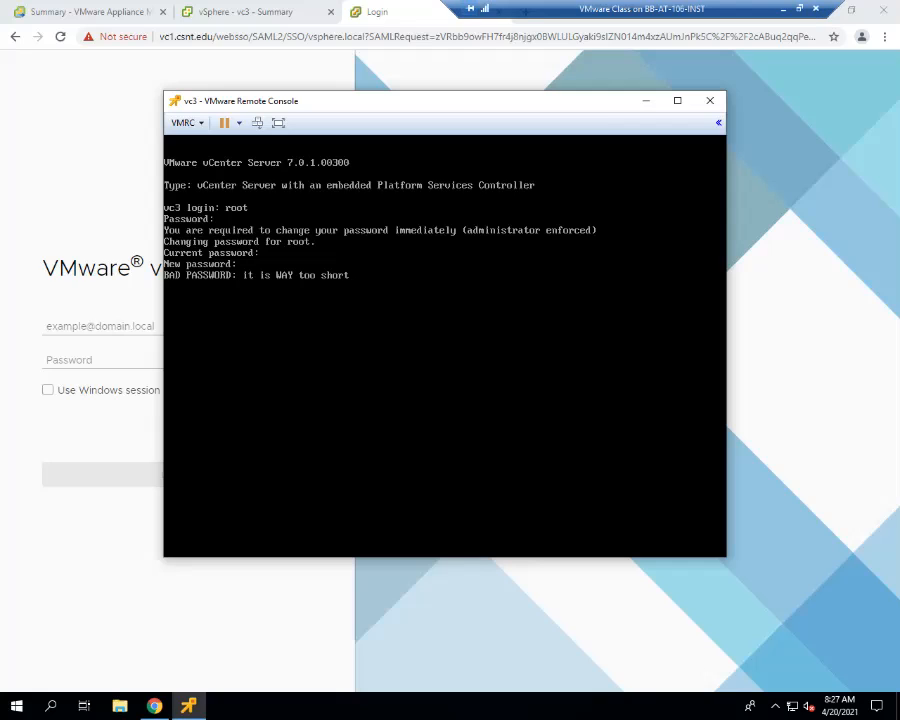
key("Return")
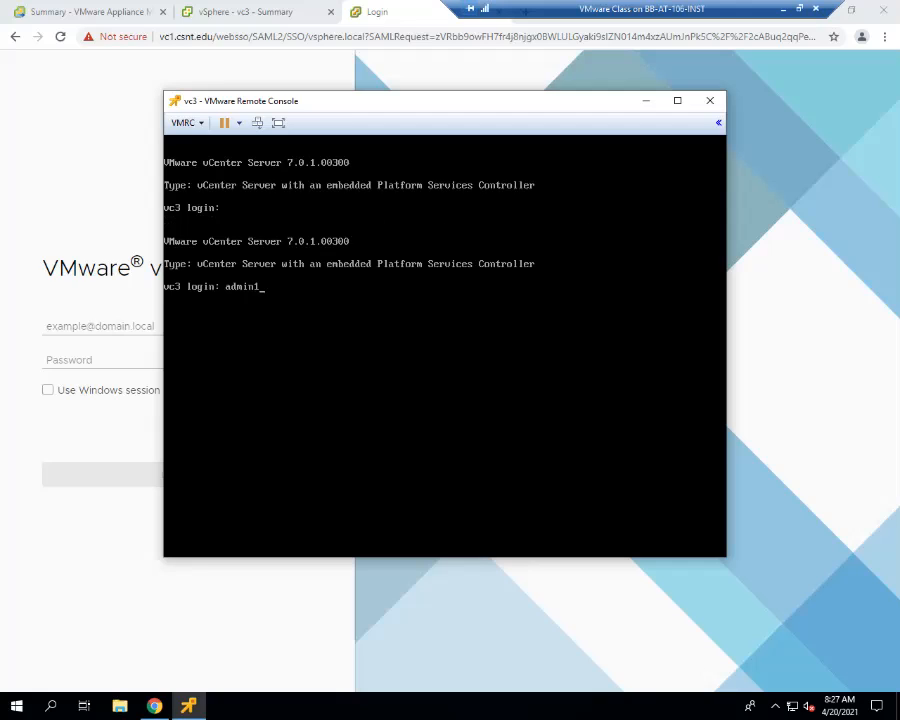
- Try to log in to the vc3 console with the csnt.edu domain administrator account
key("Return")
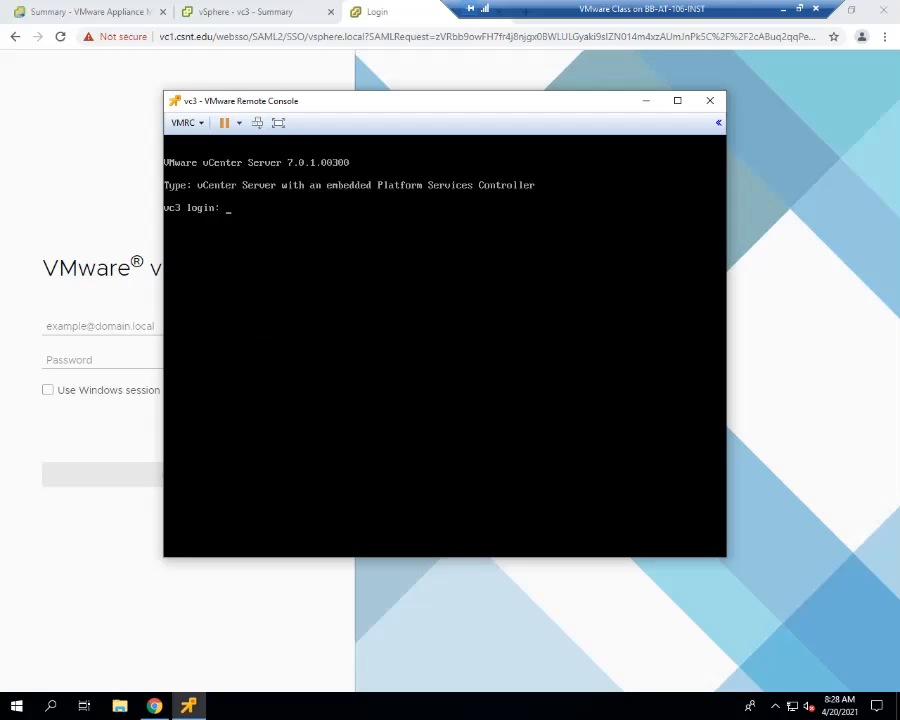
- Retry the root login and password change at the vc3 console, entering the account password and current password
type("root")
key("Return")
key("Return")
type("root")
key("Return")
key("Return")
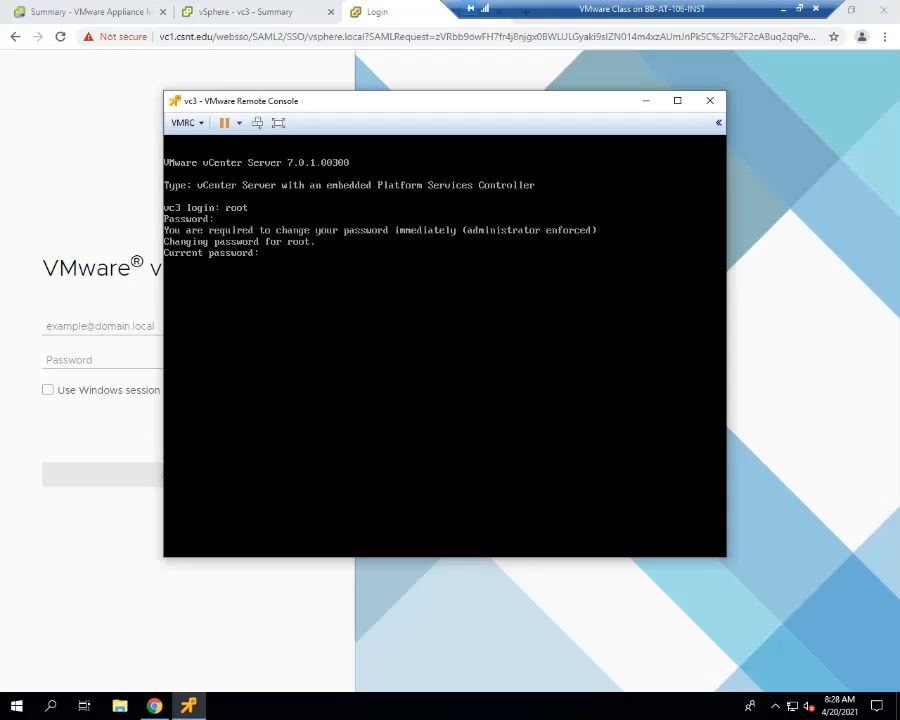
key("Return")
key("Return")
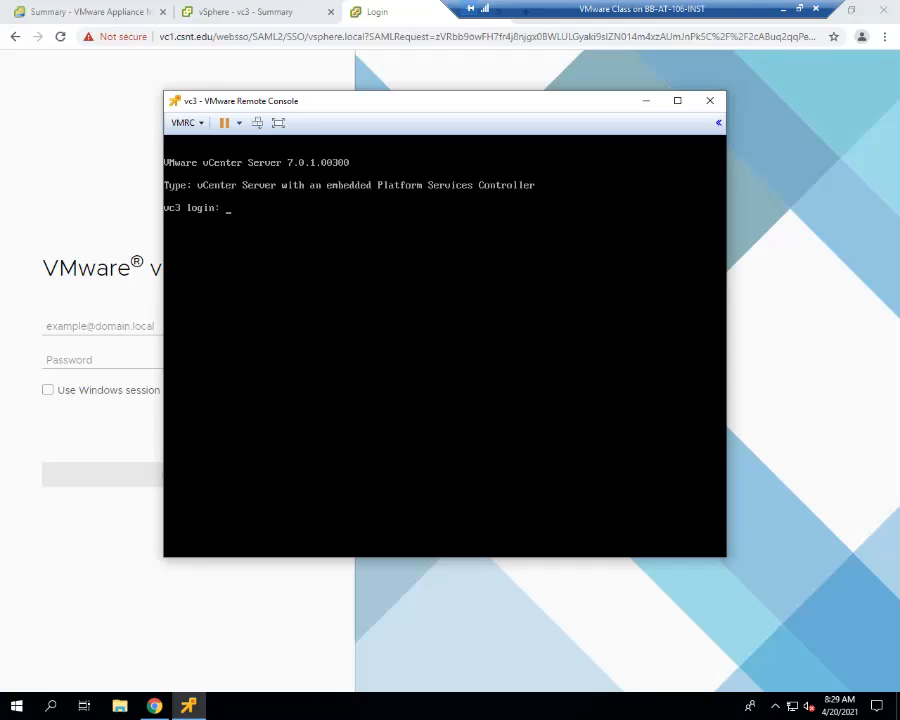
type("root")
key("Return")
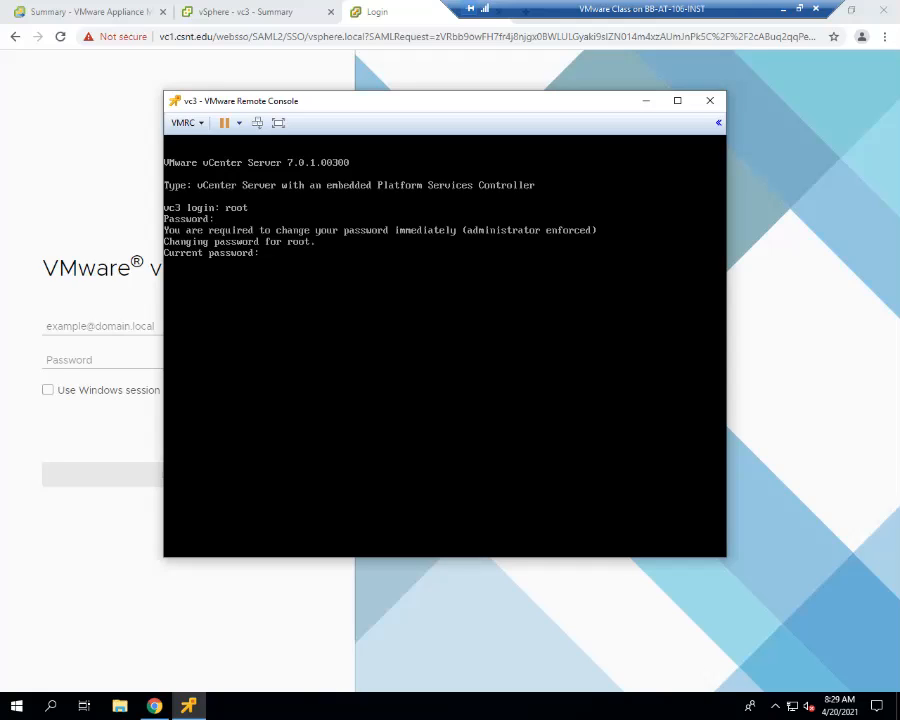
key("Return")
key("Return")
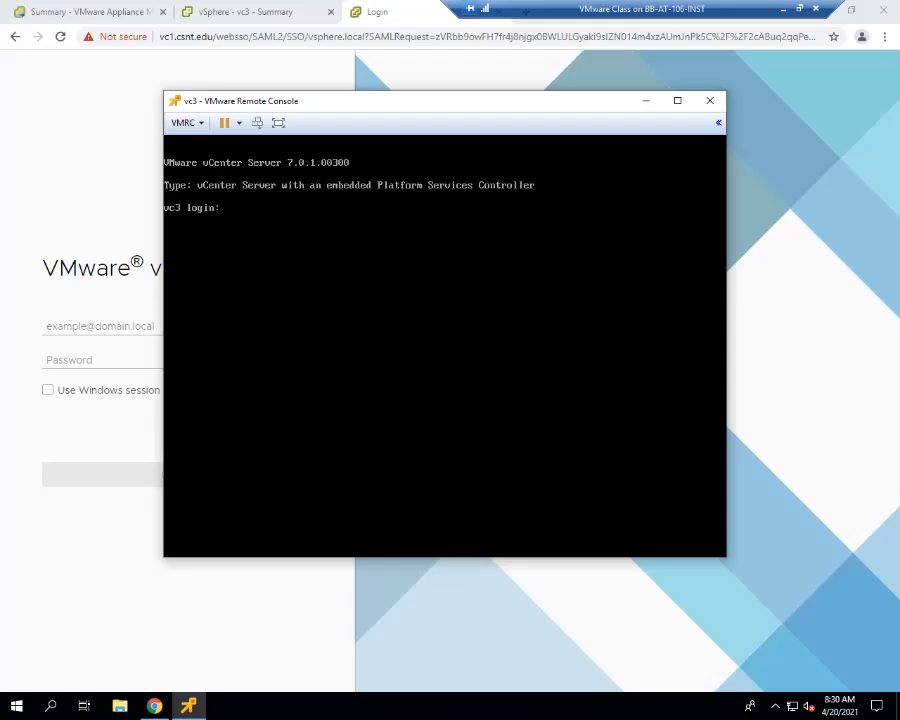
- Change the root password during the vc3 console login, confirming the new password, and launch the BASH shell with the shell command
type("root")
key("Return")
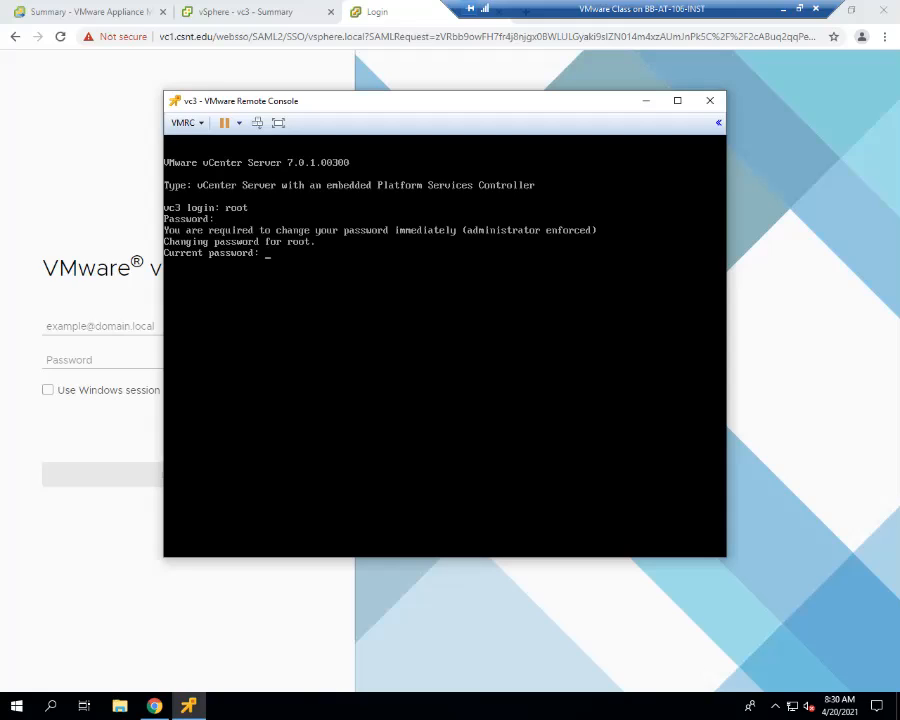
key("Return")
key("Return")
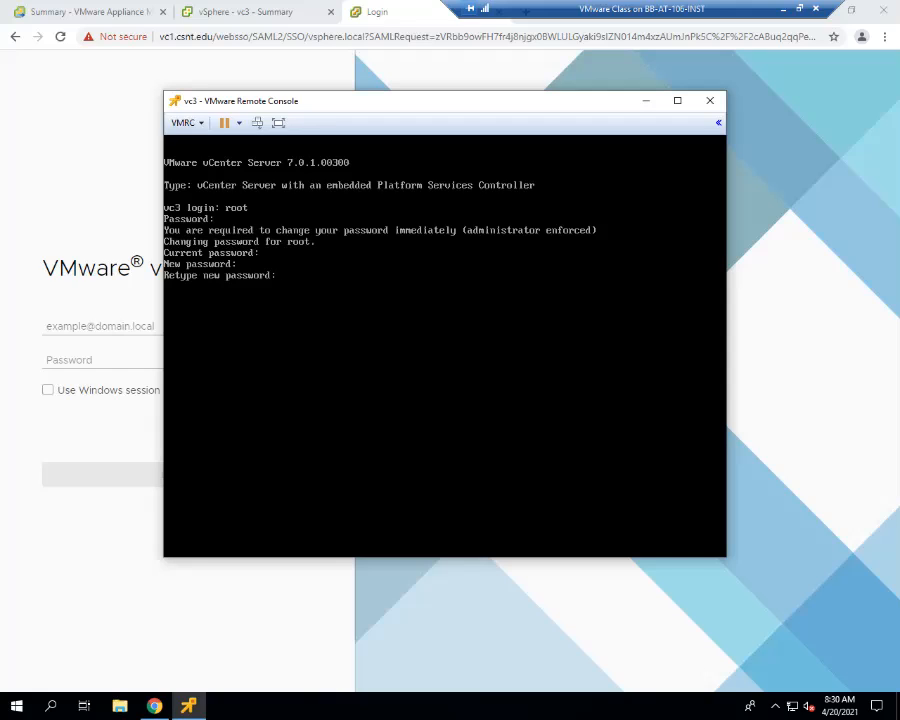
key("Return")
key("Return")
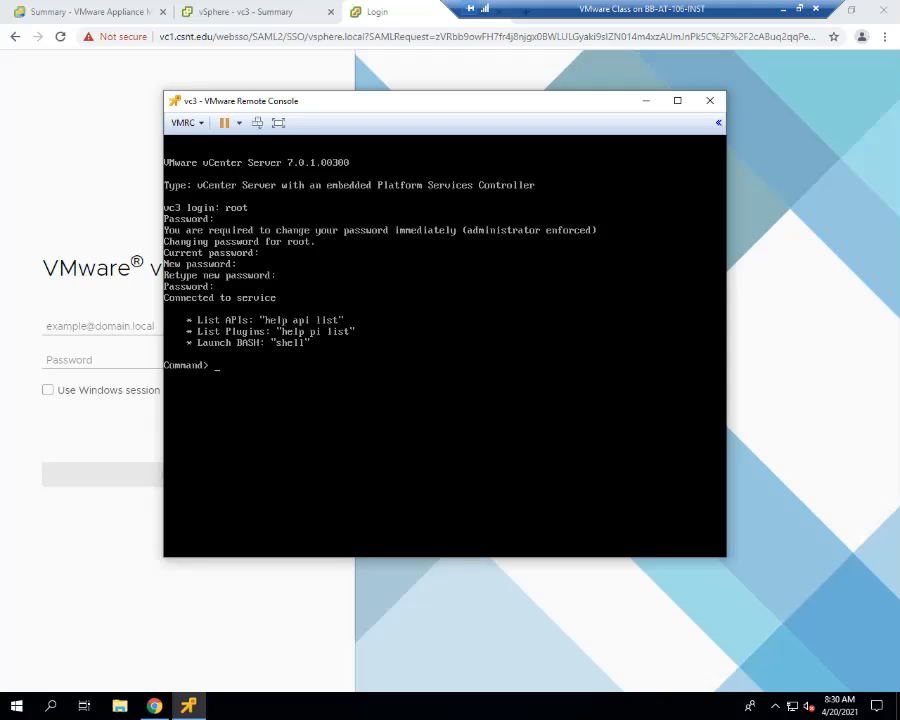
type("shell")
key("Return")
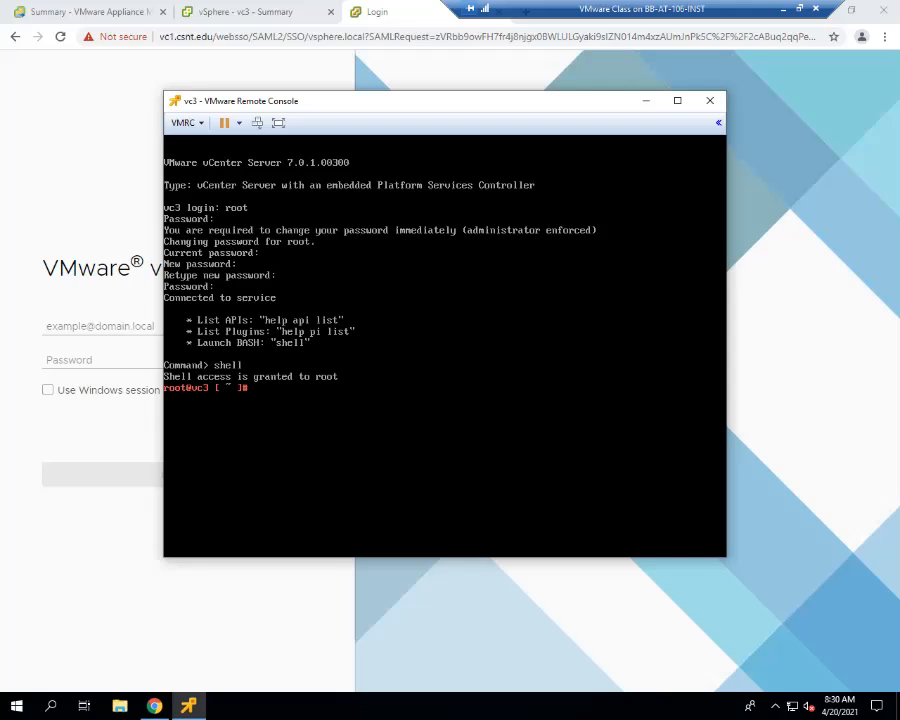
- Try to change the root password with the passwd command, entering a new password
type("passwd")
key("Return")
key("Return")
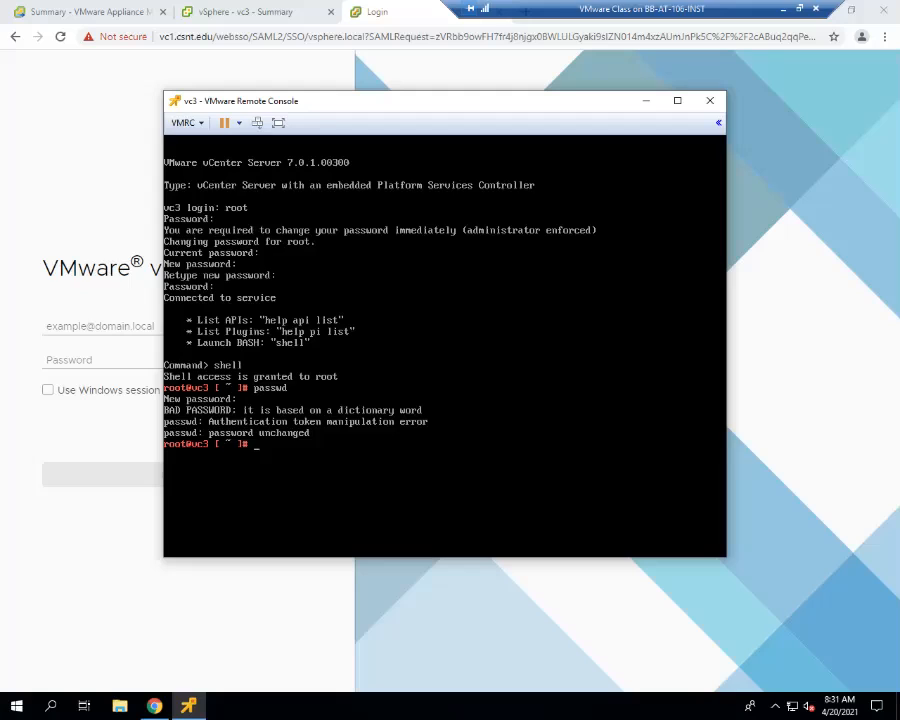
- Display the passwd command's usage and options with passwd --help
type("passwd --help")
key("Return")
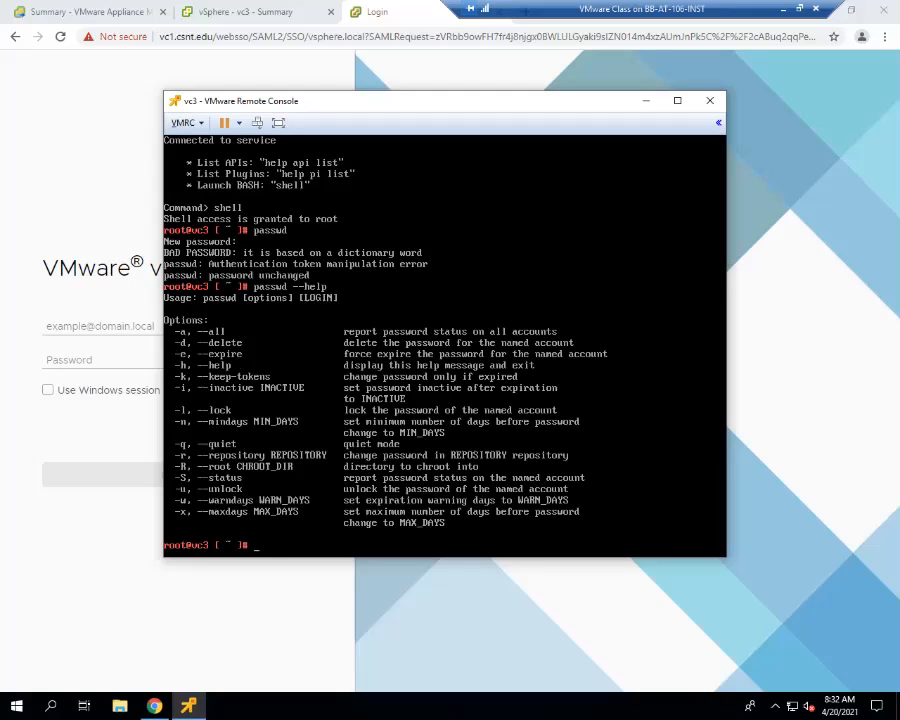
- Try to report password status with passwd -a, including for the root account with passwd -a root
key("Up")
key("BackSpace")
key("BackSpace")
key("BackSpace")
key("BackSpace")
key("BackSpace")
type("a")
key("BackSpace")
key("BackSpace")
type("-a")
key("Return")
key("Up")
type("root")
key("Return")
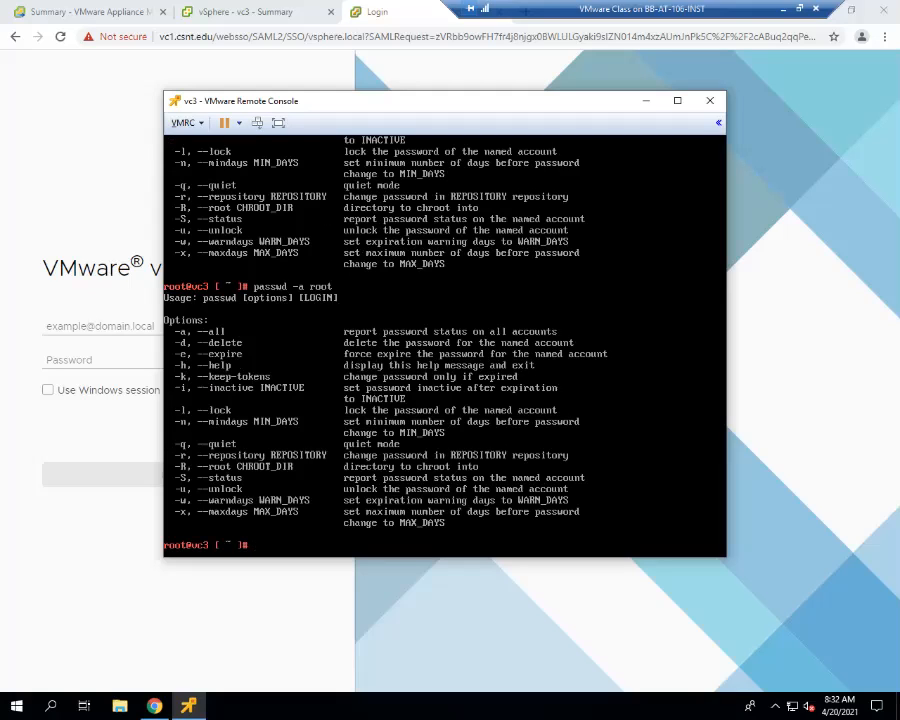
- Try to report the password status of every account using the --all option of passwd
key("Up")
key("BackSpace")
key("BackSpace")
key("BackSpace")
key("BackSpace")
key("BackSpace")
key("BackSpace")
key("BackSpace")
key("BackSpace")
type("admin")
key("BackSpace")
key("BackSpace")
key("BackSpace")
key("BackSpace")
key("BackSpace")
type("--all")
key("Return")
- Clear the console, then list the directory contents with ls and the vCenter services with service-control --list
type("clear")
key("Return")
type("ls")
key("Return")
type("service-c")
type("c")
key("BackSpace")
key("BackSpace")
type("control --list")
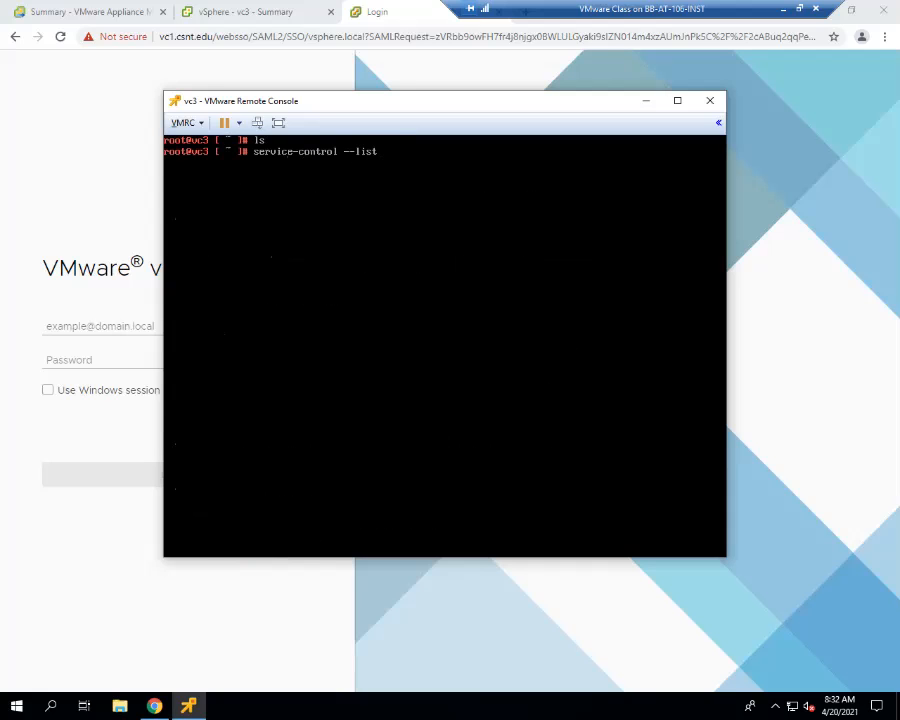
key("Return")
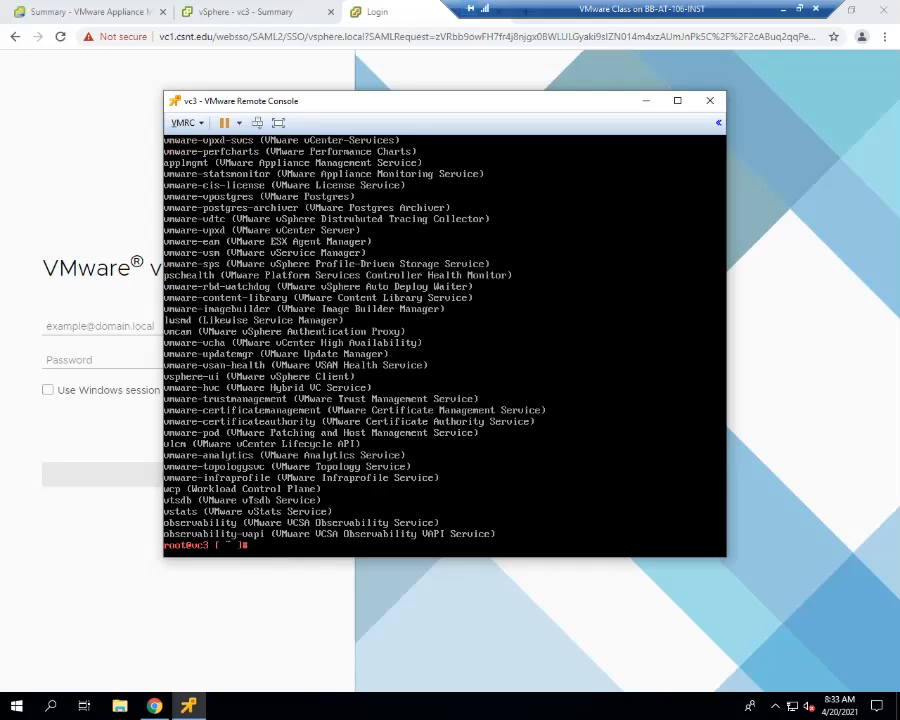
- Clear the console and check which vCenter services are running with service-control --status
type("clear")
key("Return")
key("Up")
key("Up")
key("Up")
key("Up")
key("BackSpace")
key("BackSpace")
key("BackSpace")
key("BackSpace")
key("BackSpace")
type("0")
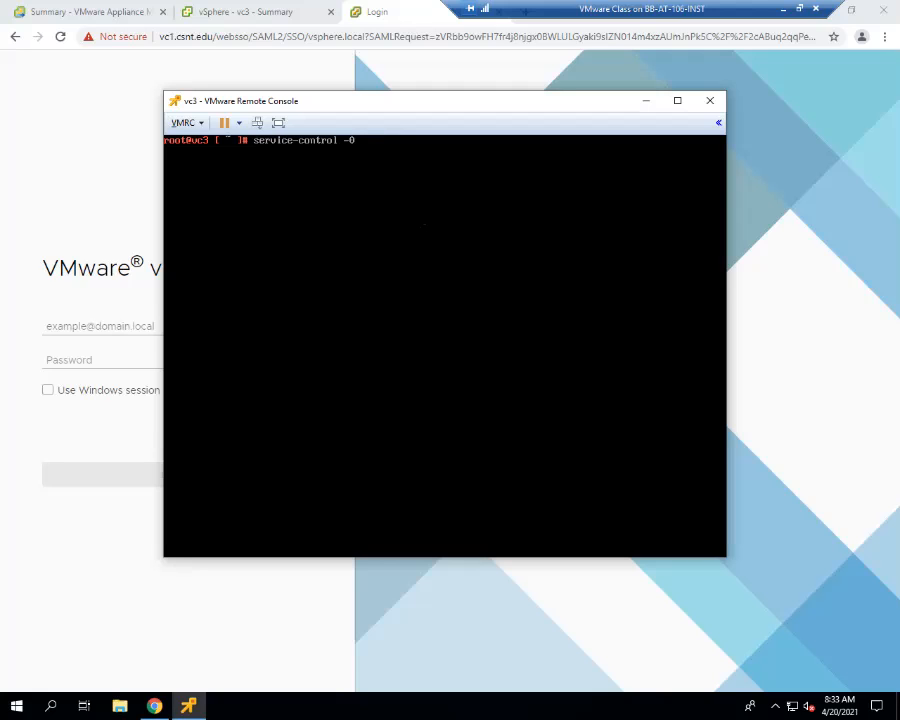
key("BackSpace")
type("-status")
key("Return")
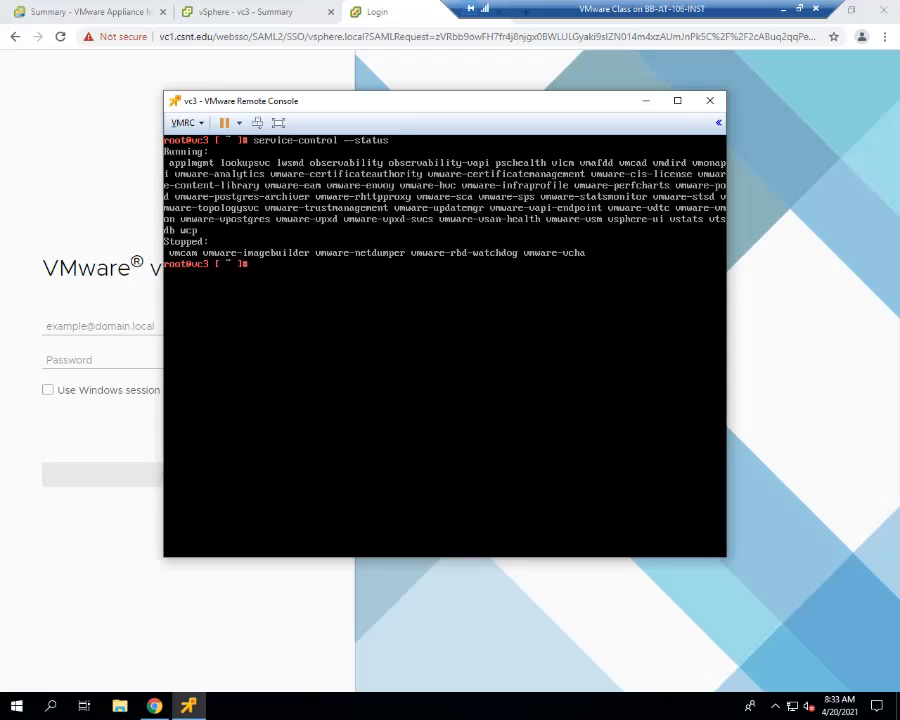
- Try to set a new root password by running passwd root and entering the password
type("passwd")
type(" root")
key("Return")
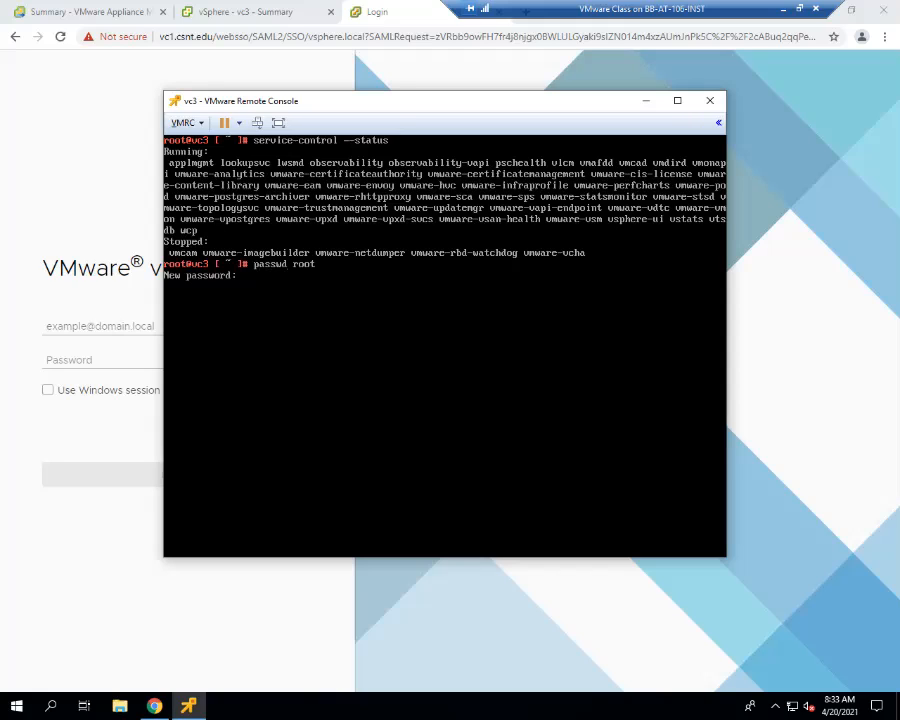
key("Return")
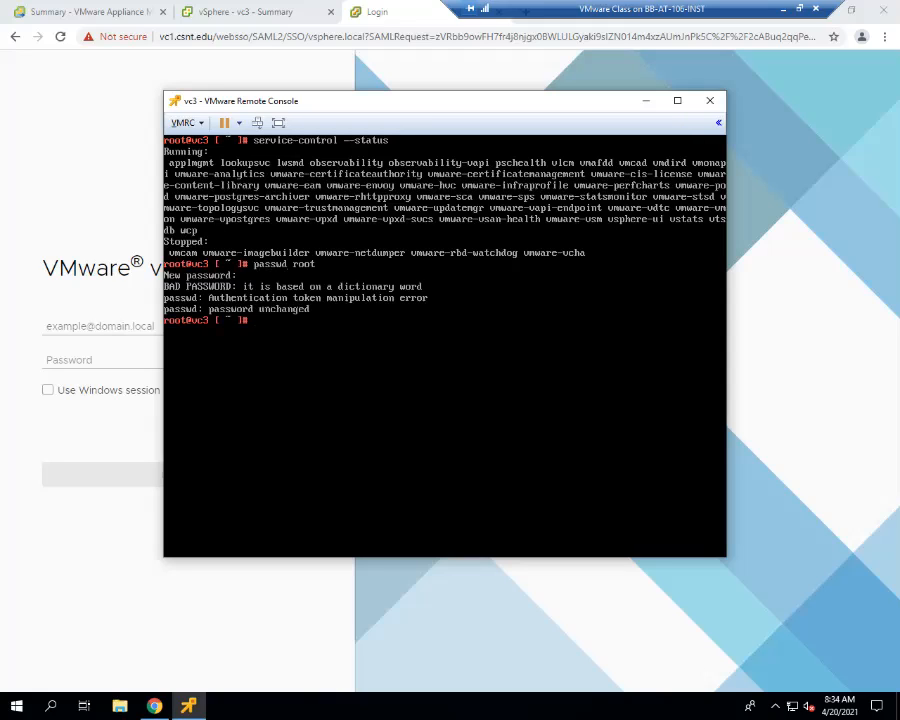
- Rerun passwd root and set the root account's password, entering and retyping the new password
key("Up")
key("Return")
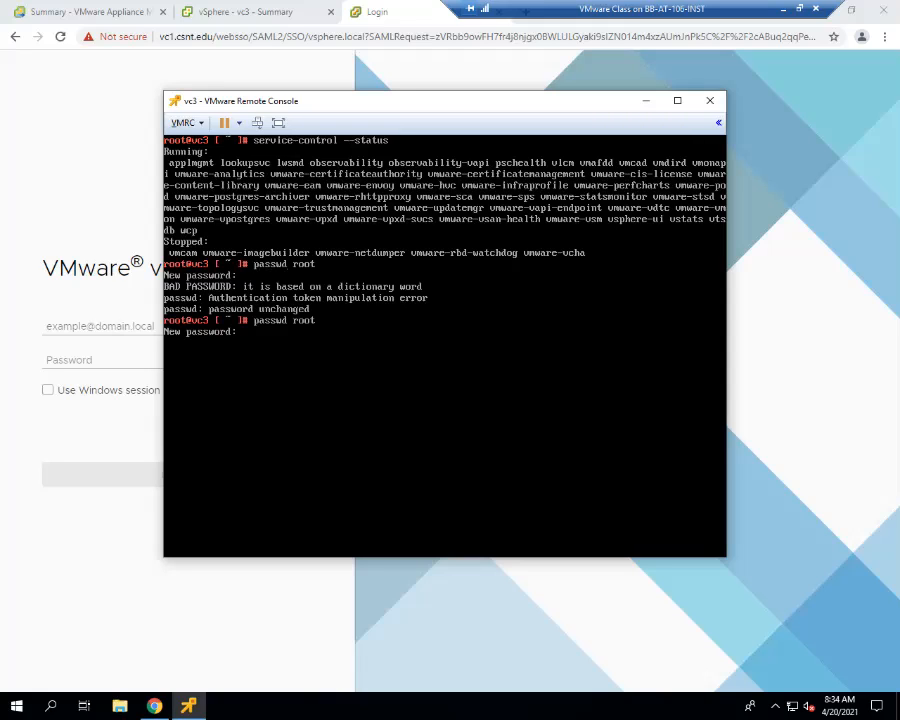
key("Return")
key("Return")
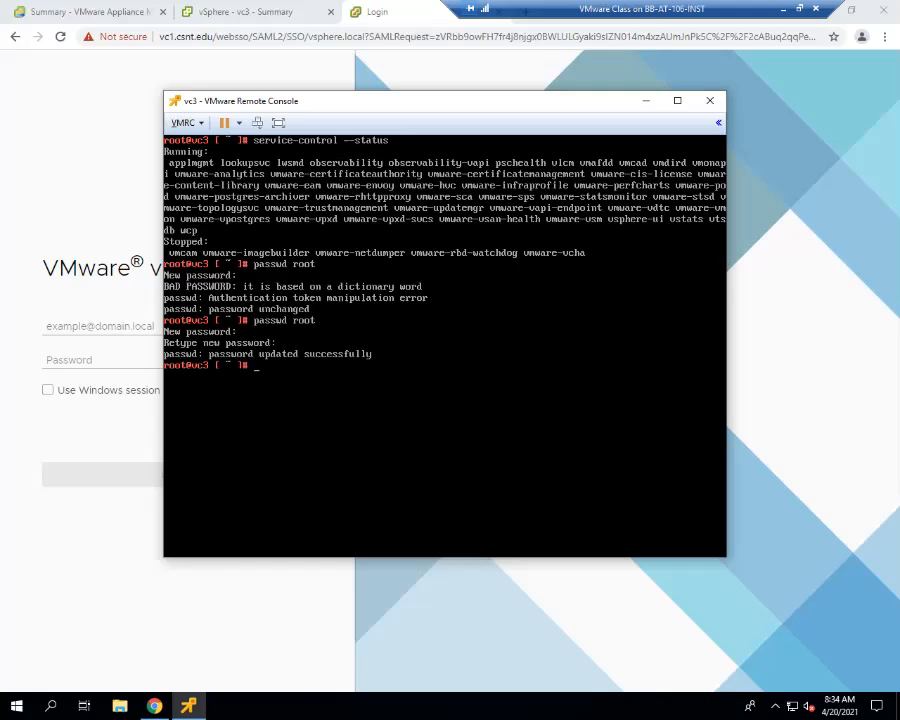
- Clear the console and list the root account's password aging settings with chage -l root
type("clear")
key("Return")
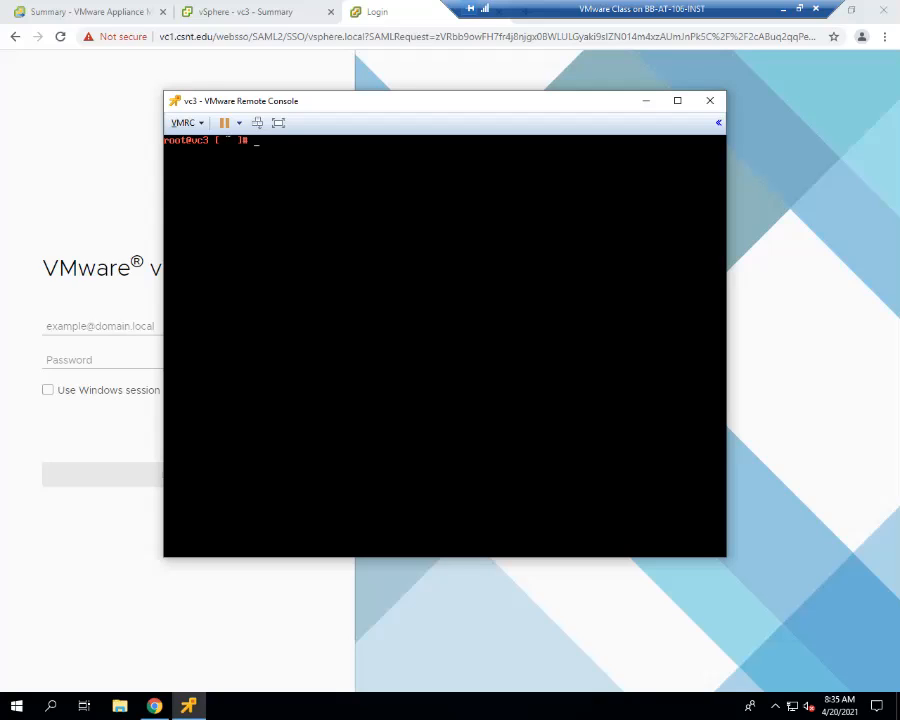
type("chage -l root")
key("Return")
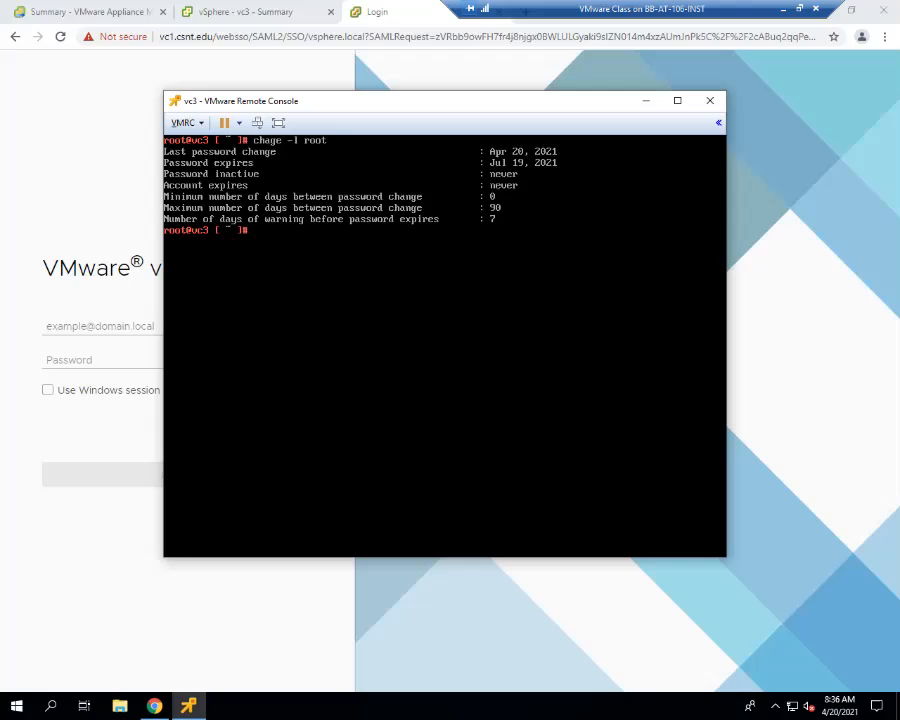
- Switch to the vc3 appliance's Customize System login and sign in as root with the account password
key("alt+F2")
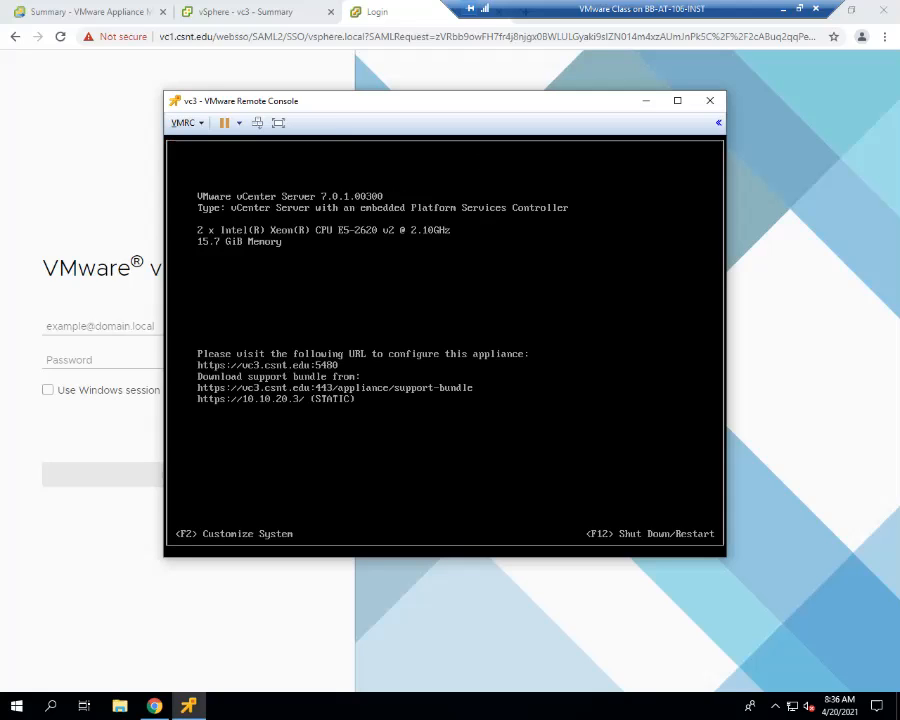
key("alt+F1")
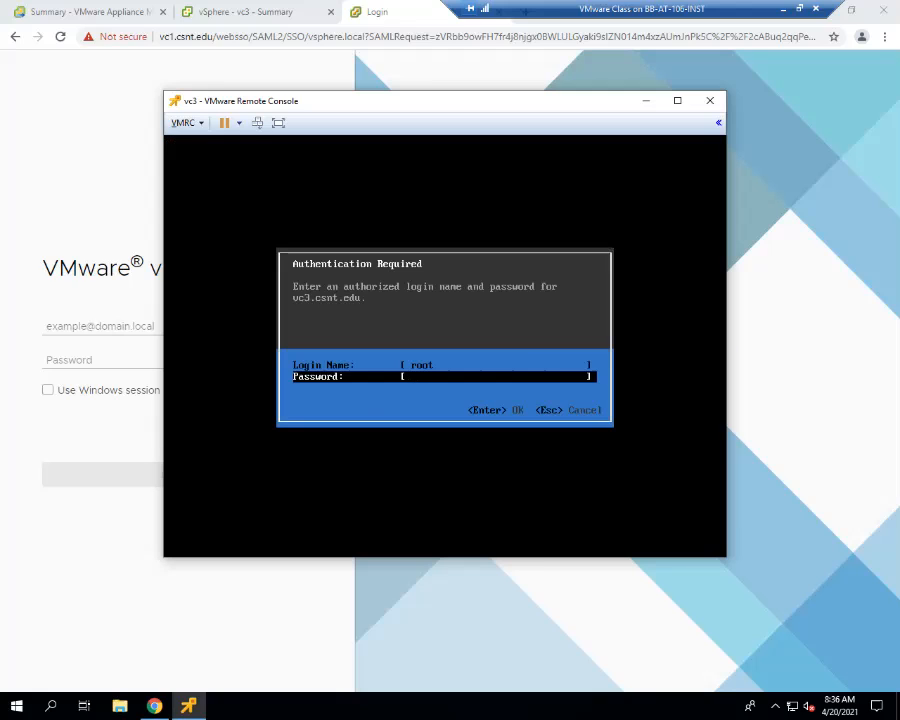
type("*********")
key("Return")
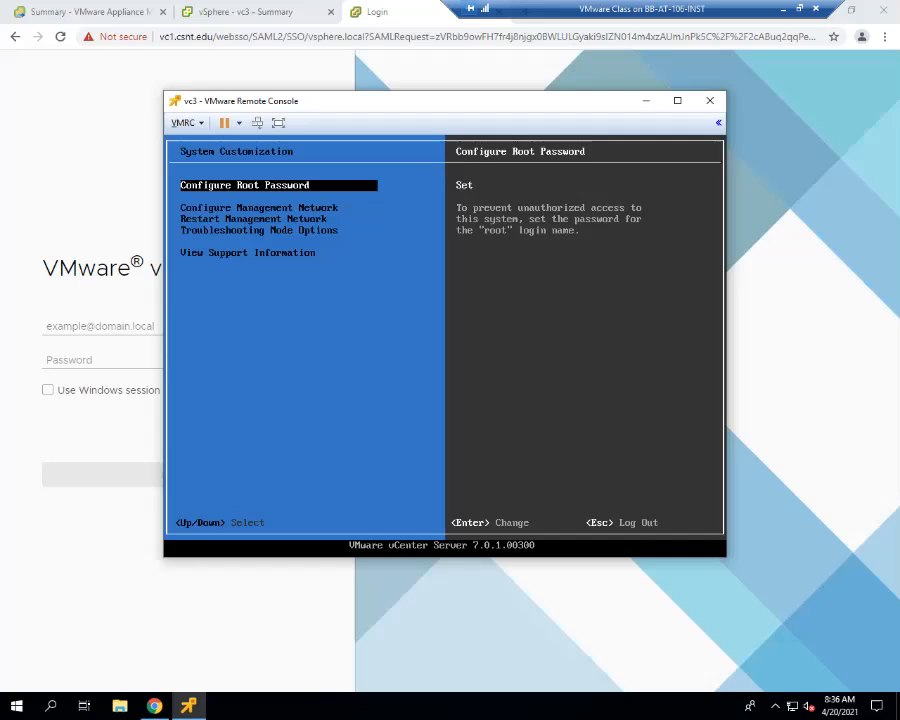
- Review the System Customization options, including the Troubleshooting Mode Options for the BASH shell and SSH
key("Down")
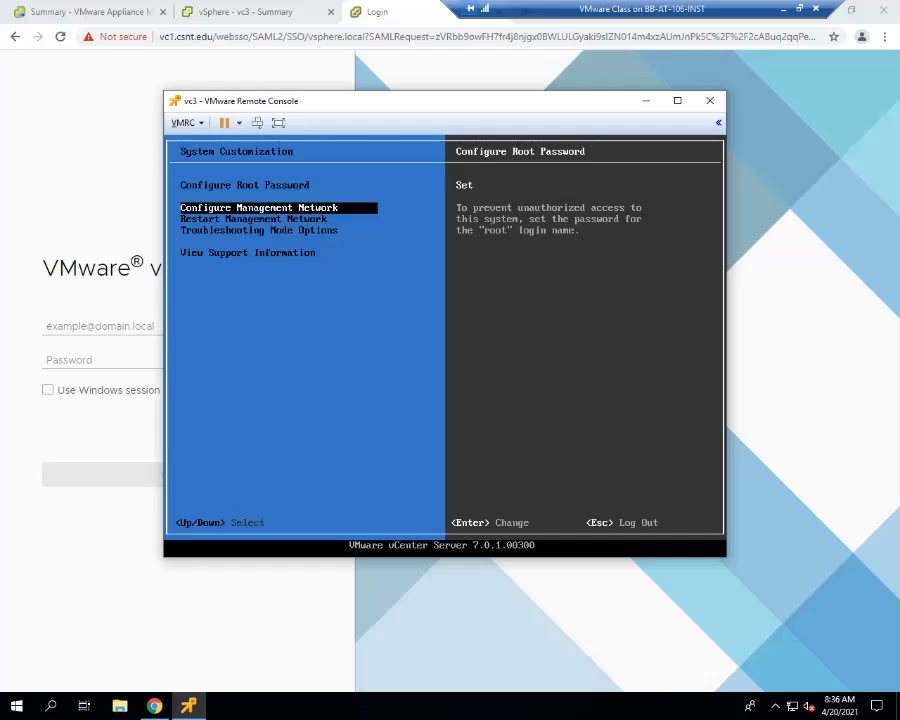
key("Down")
key("Down")
key("Up")
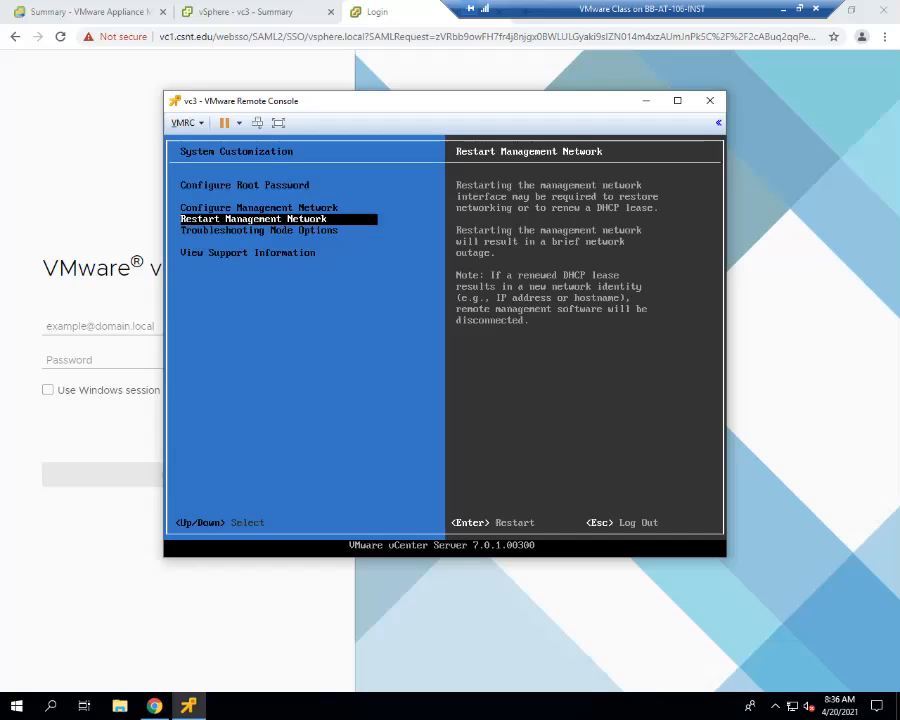
key("Up")
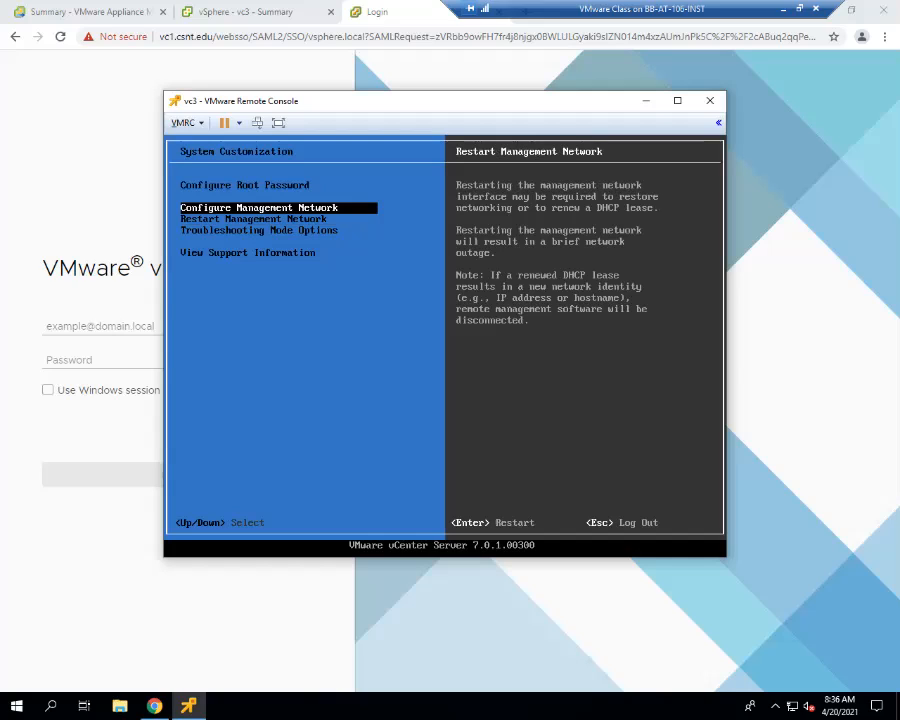
key("Up")
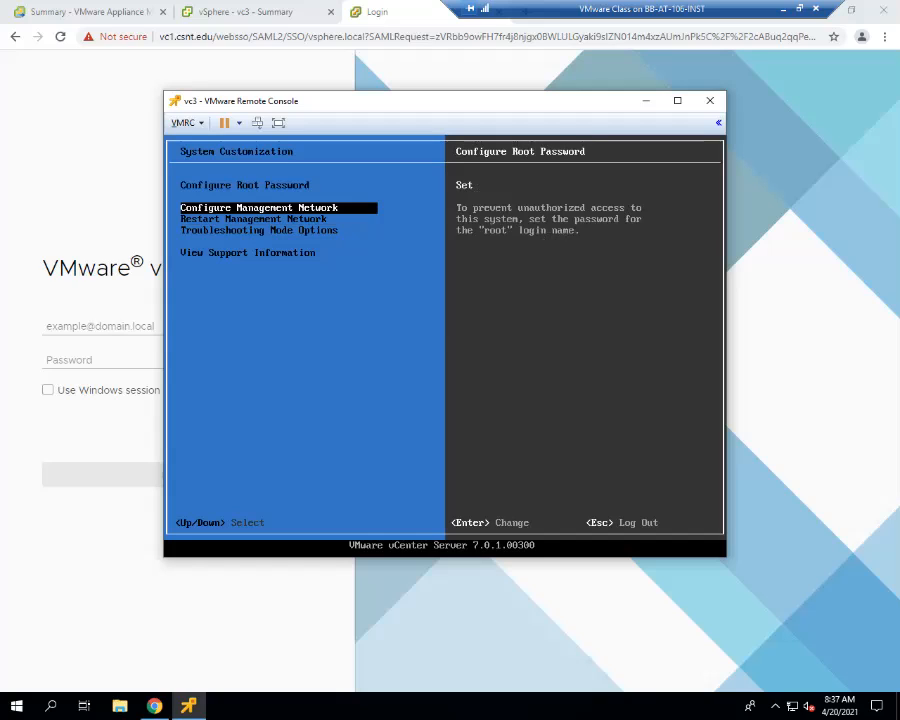
key("Down")
key("Down")
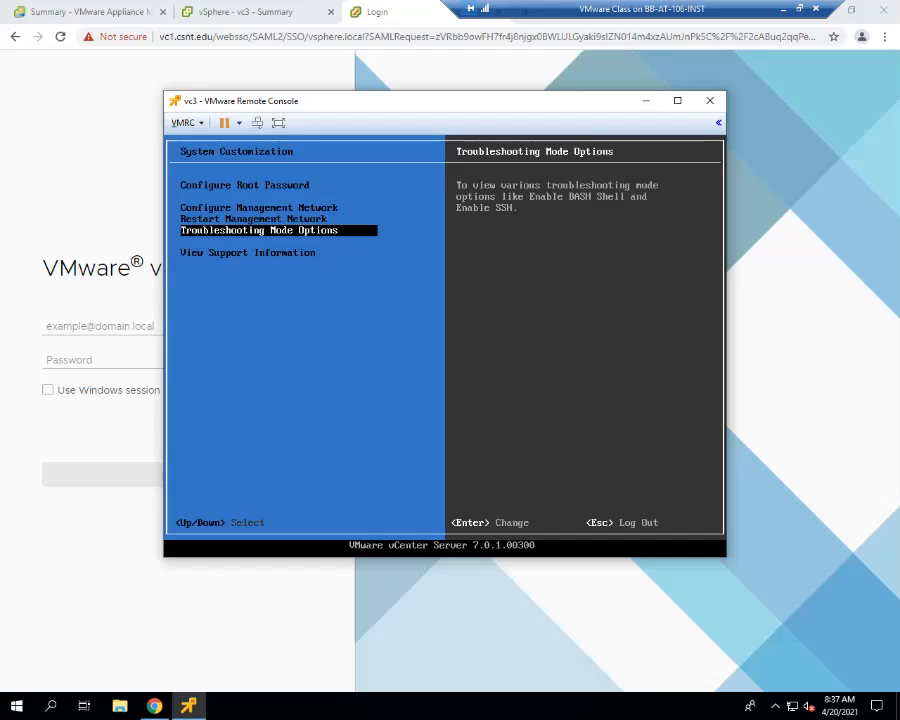
key("Return")
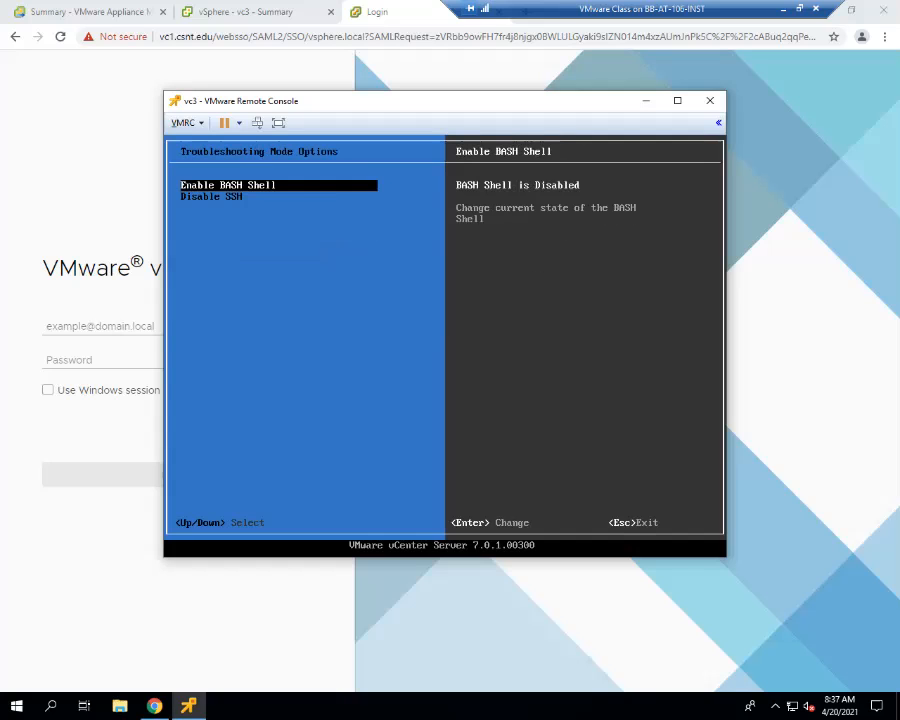
key("Escape")
- Try to change the password through Configure Root Password with the old, new and confirmation passwords, then log out and return to the shell
key("Up")
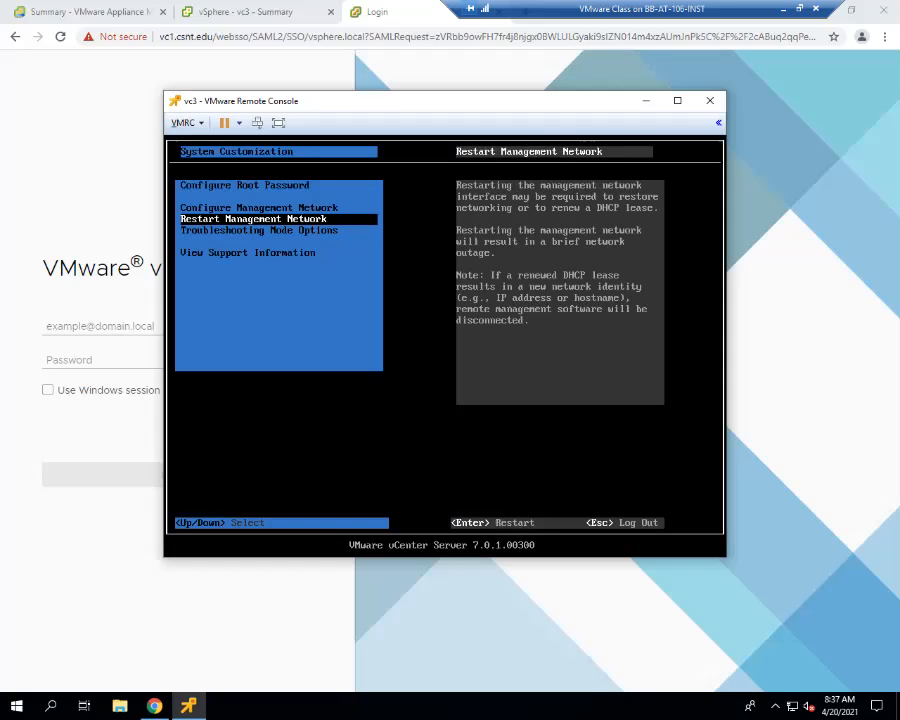
key("Up")
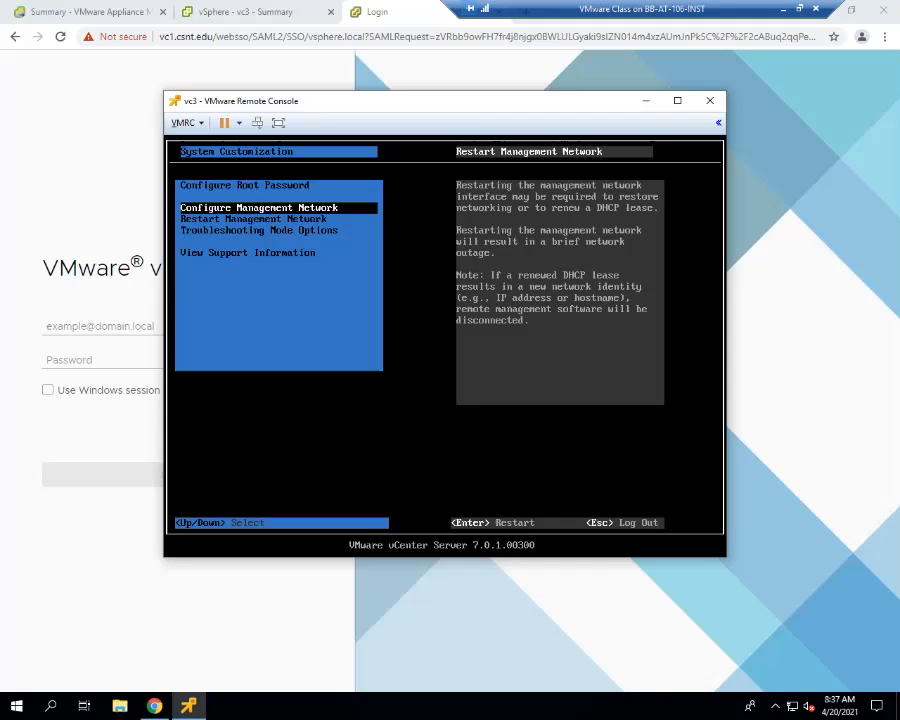
key("Up")
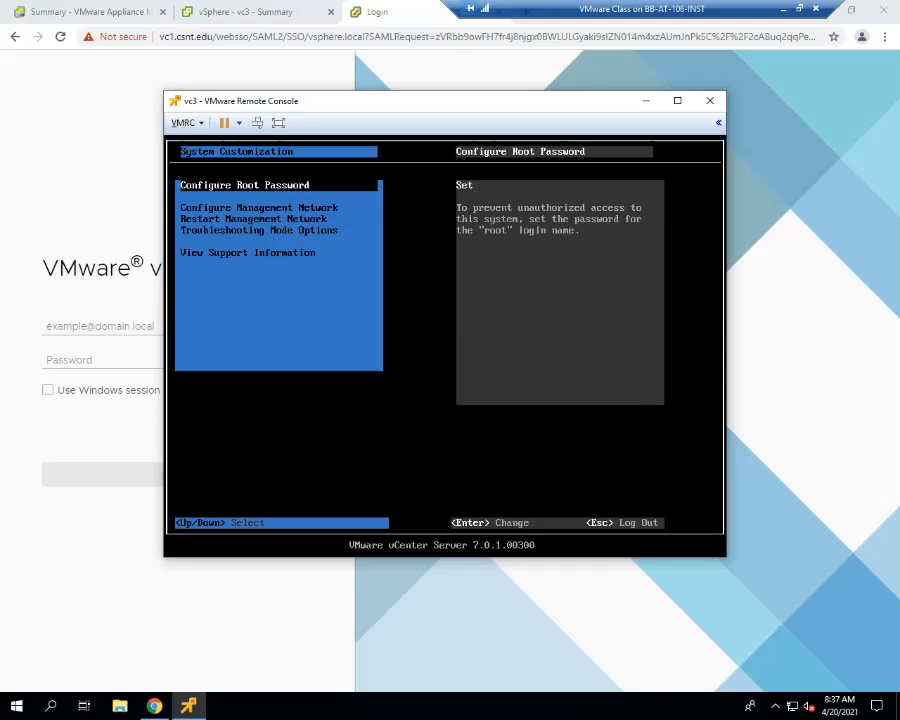
key("Return")
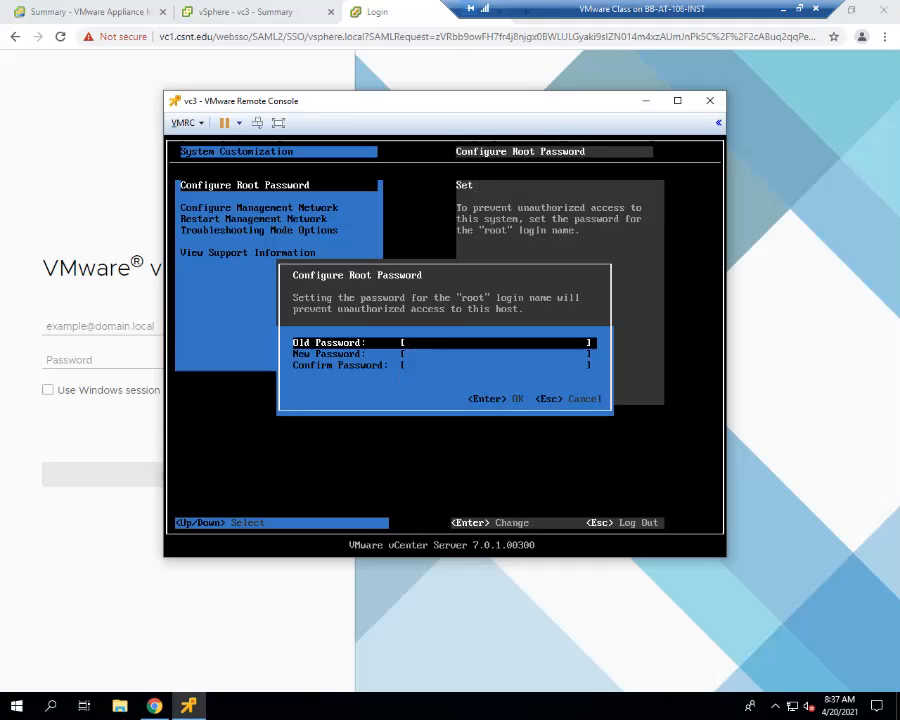
type("**************")
key("Tab")
type("*********")
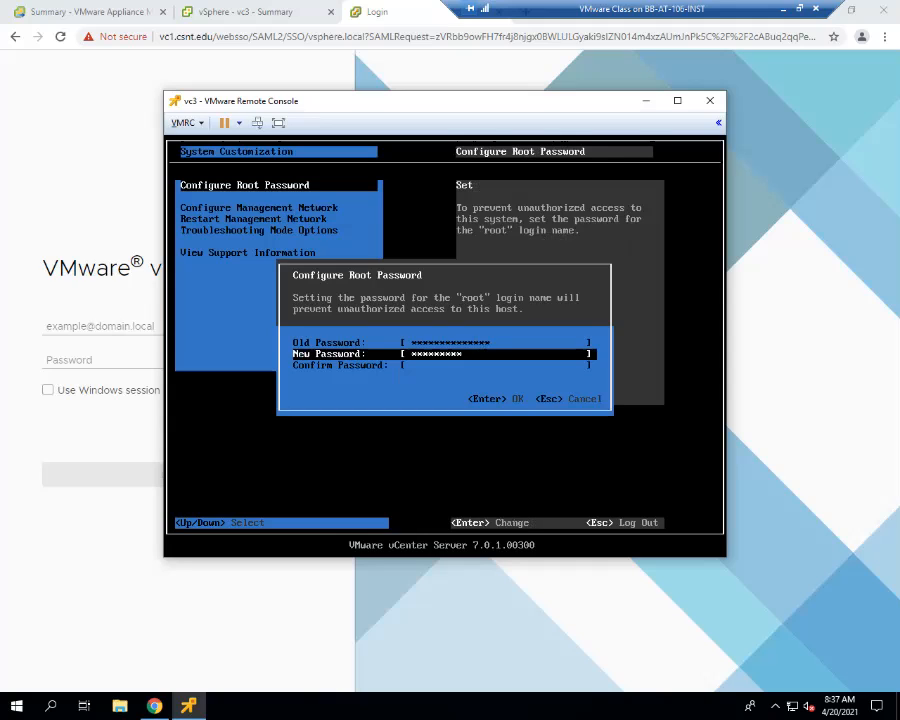
key("Tab")
type("*********")
key("Return")
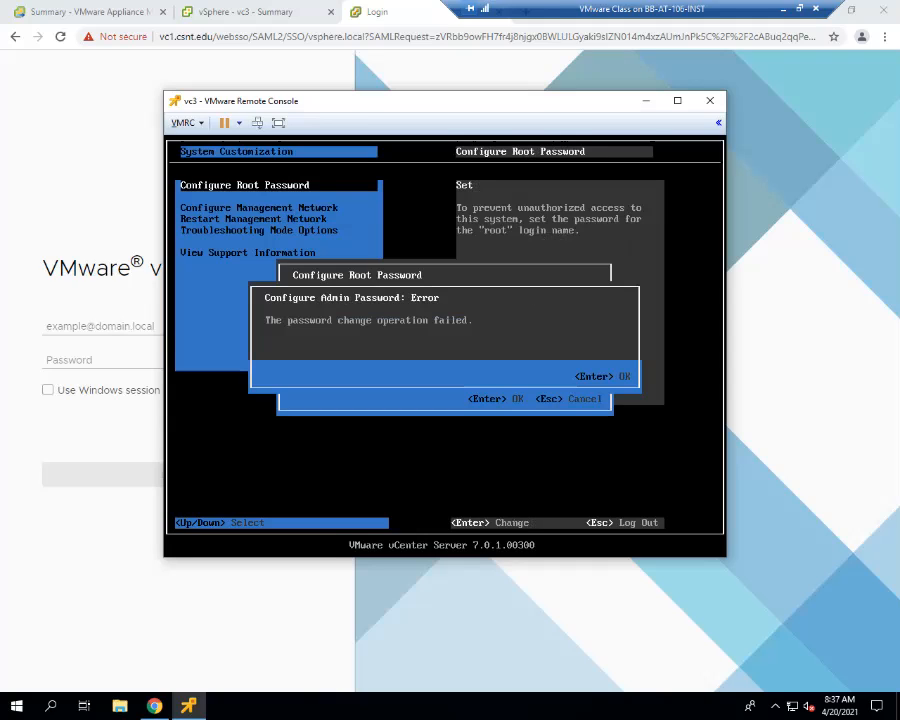
key("Return")
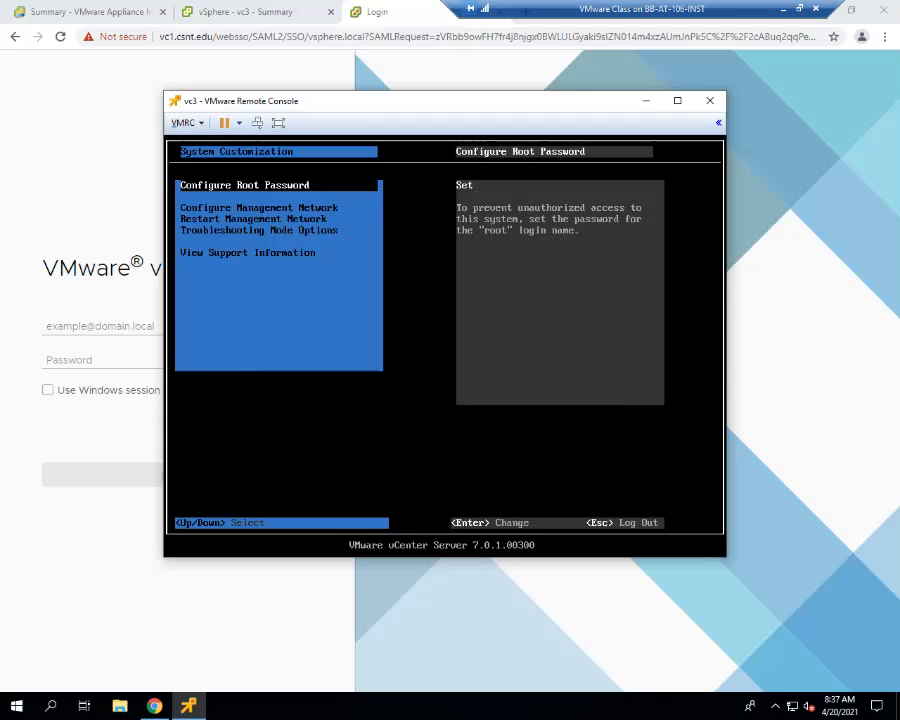
key("Escape")
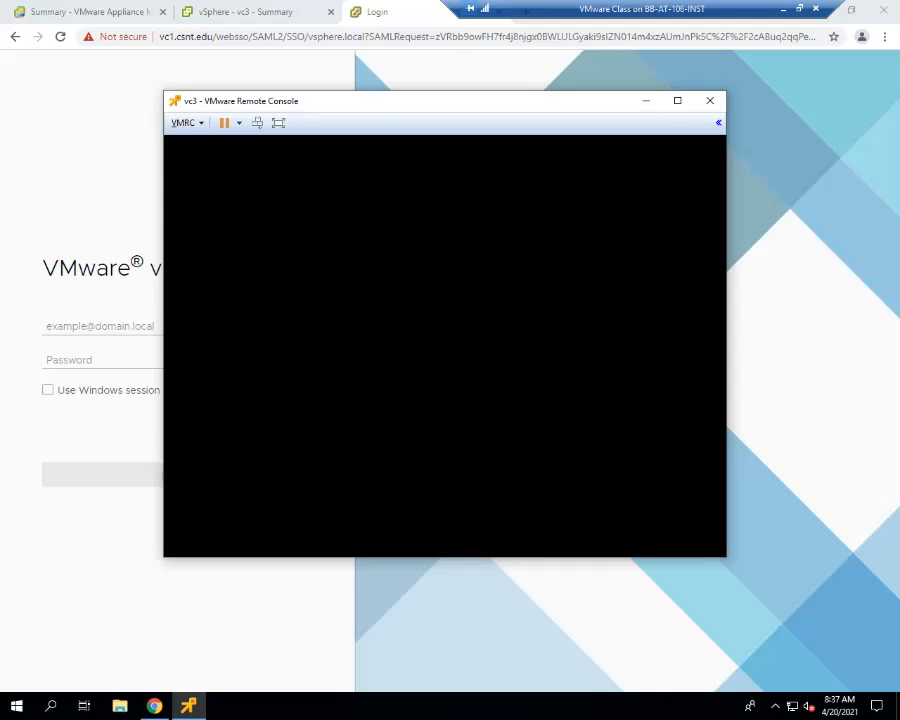
key("alt+F1")
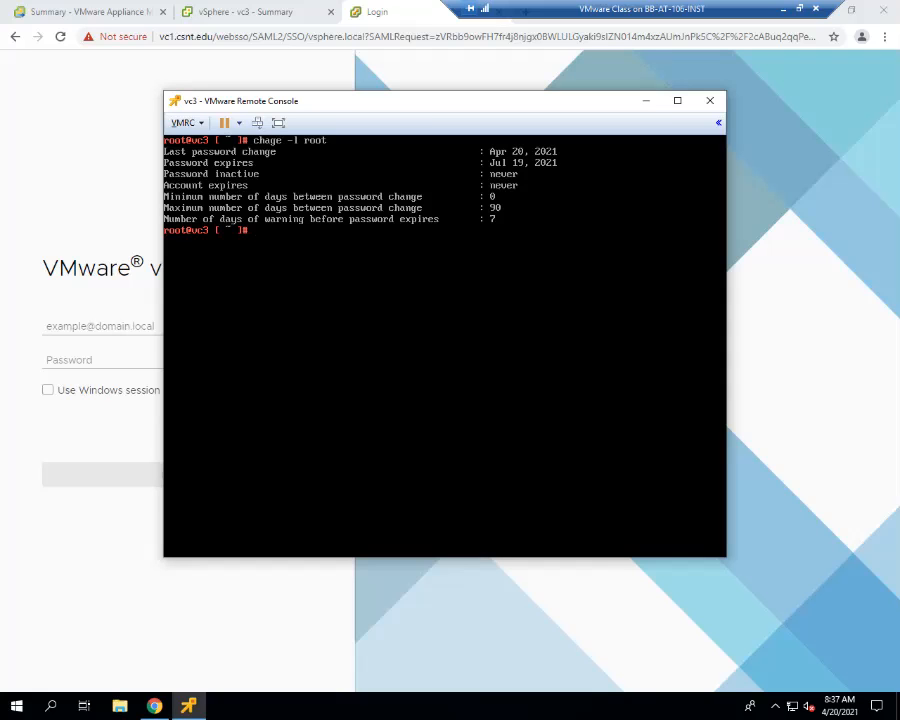
- Switch to Chrome, log in to the vc1 vSphere Client with Windows session authentication, and highlight the Single Sign-On domain in Local Accounts
left_click(266, 16)
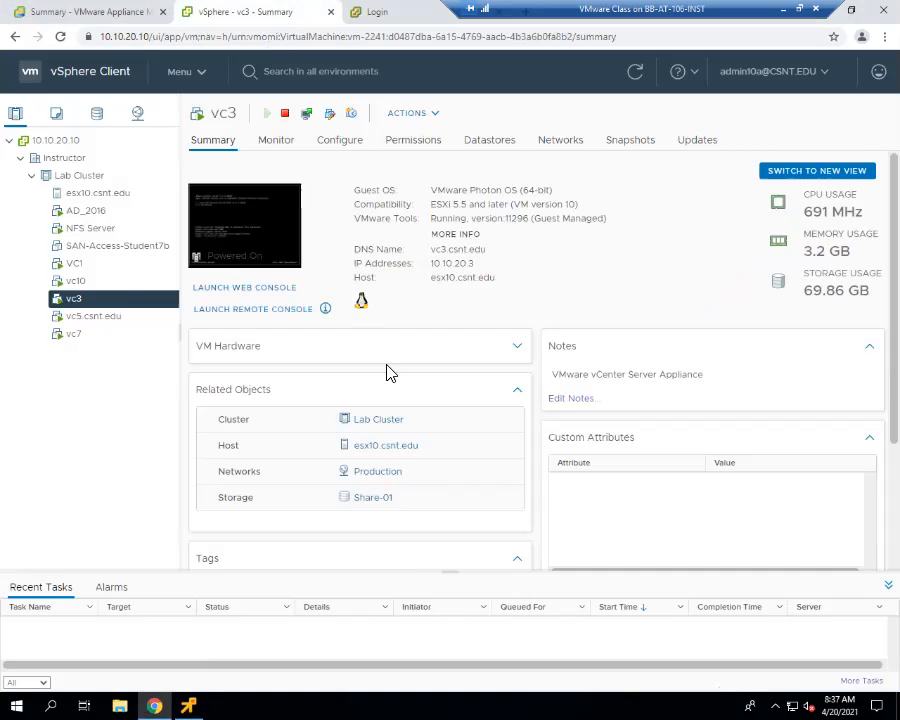
left_click(190, 76)
left_click(95, 13)
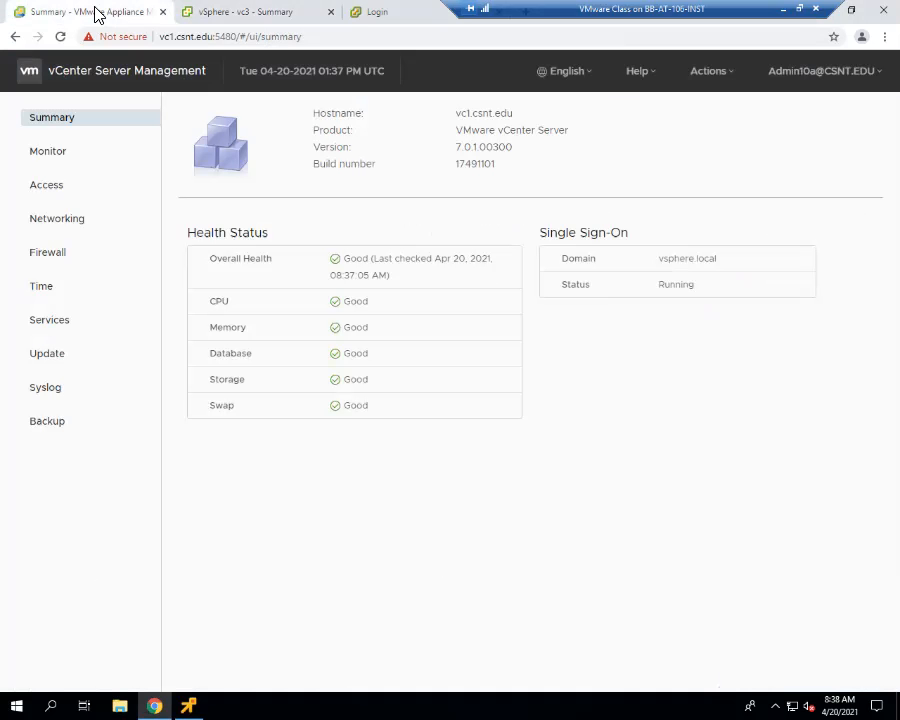
left_click(380, 14)
left_click(88, 392)
left_click(178, 478)
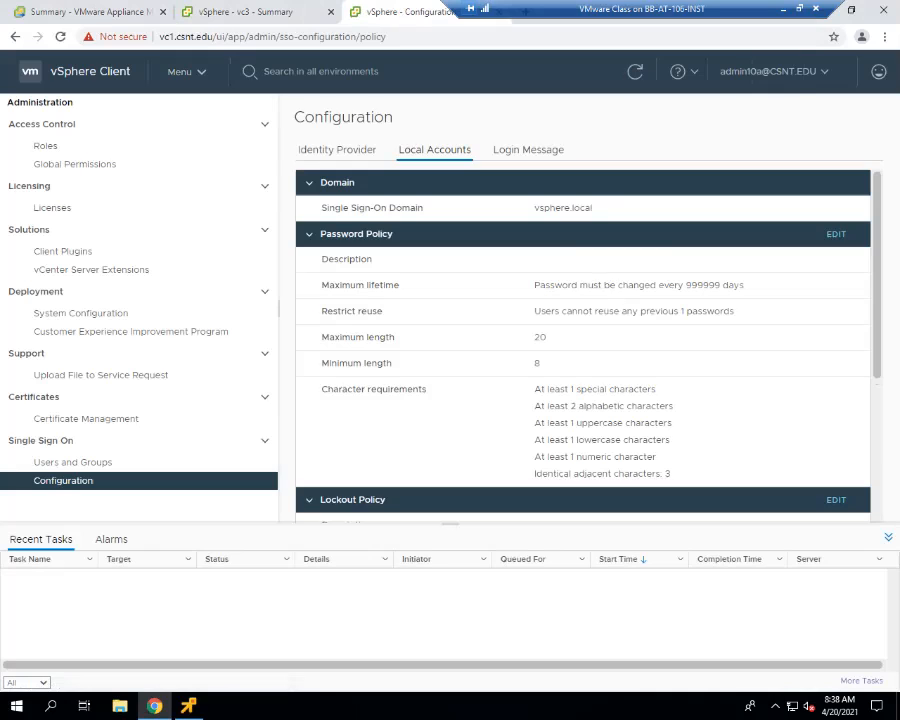
left_click_drag(594, 210, 534, 214)
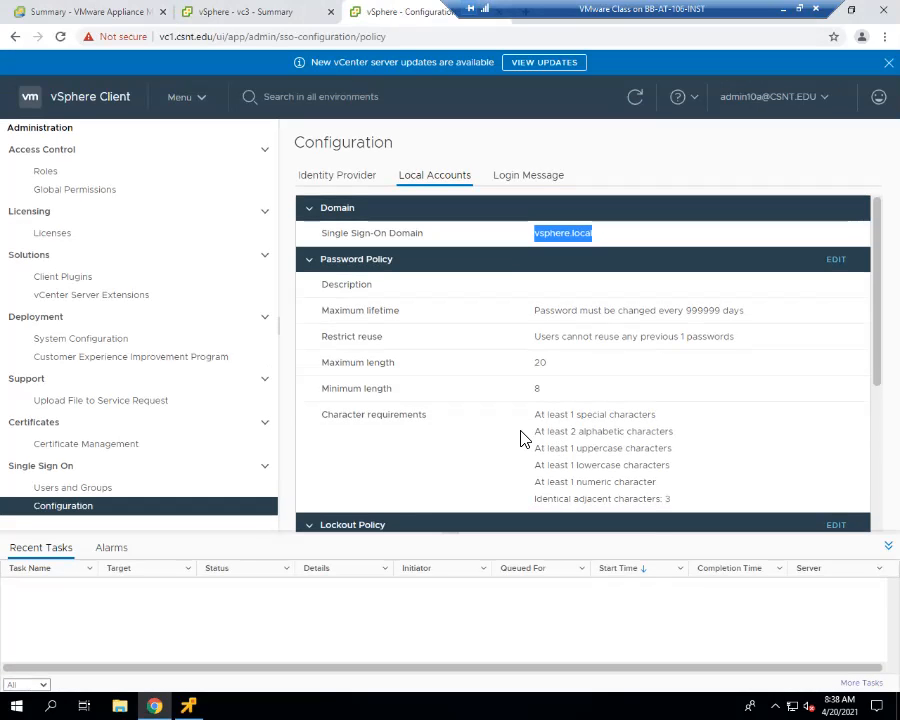
- Select the root user in the localos domain under Single Sign On Users and Groups and review the other local accounts
left_click(94, 488)
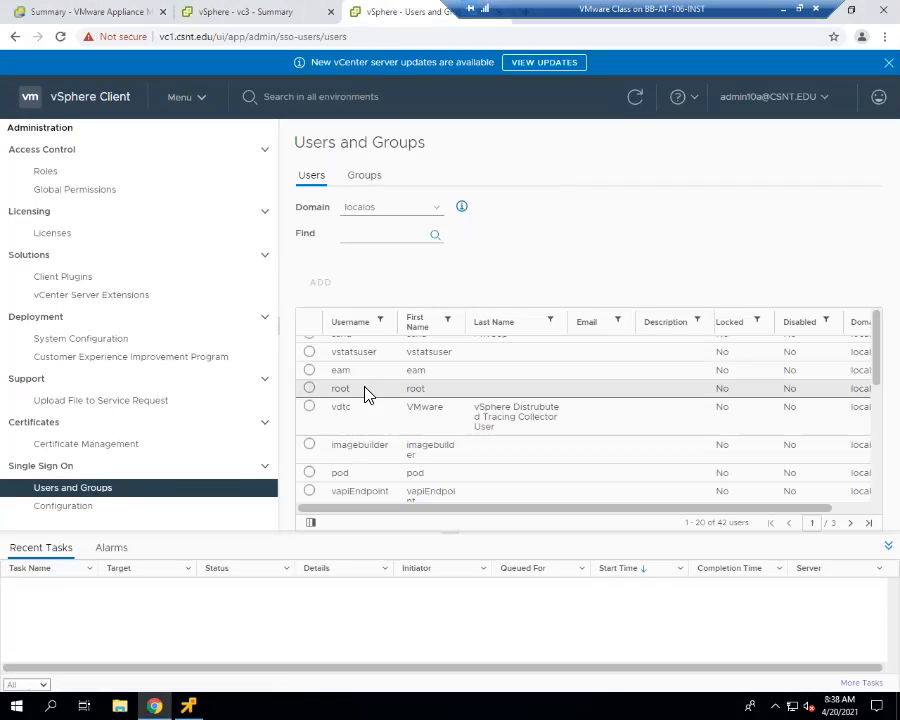
left_click(368, 392)
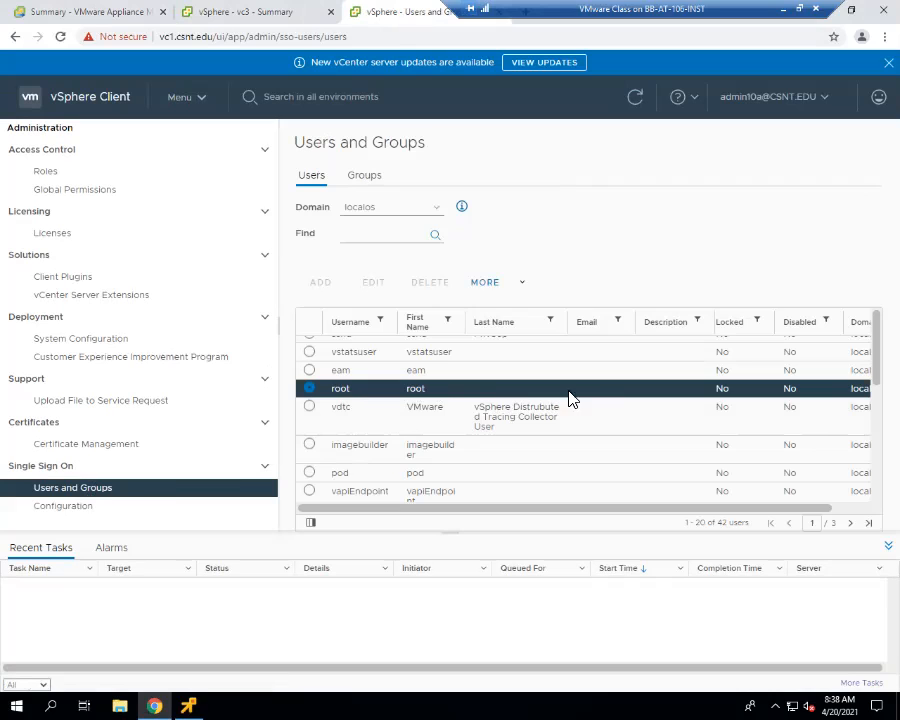
scroll(484, 407, "down", 3)
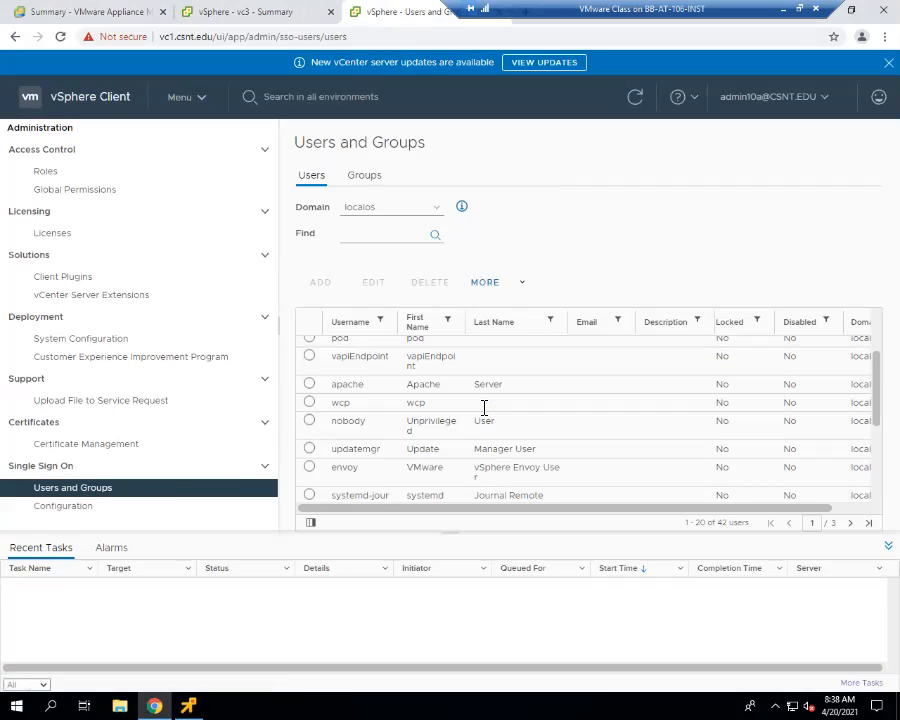
scroll(484, 407, "up", 3)
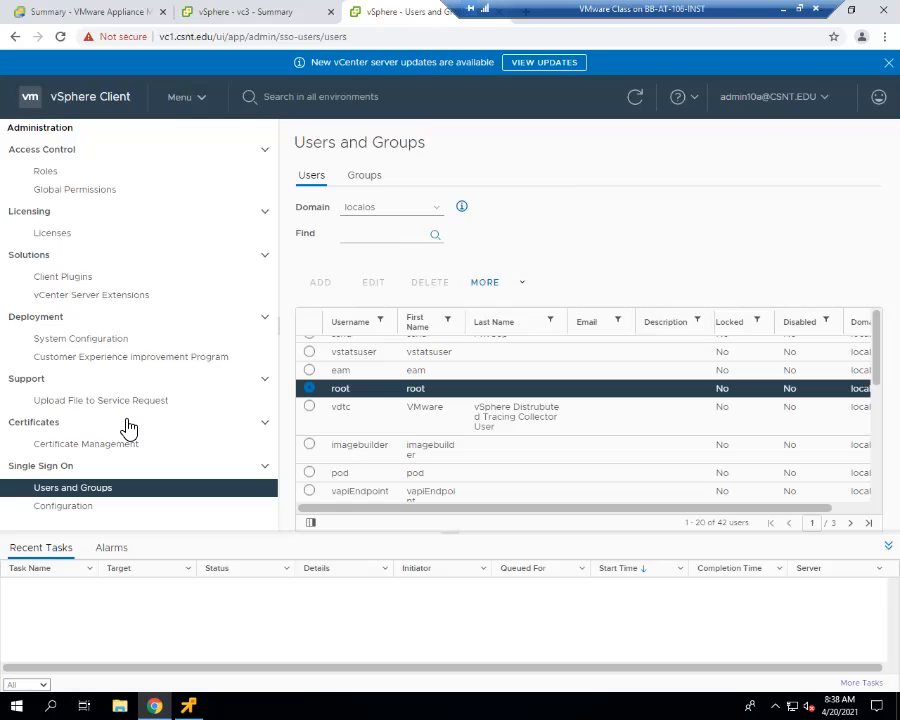
- Switch to the vc3 remote console and display the available options for the chage command with --help
left_click(249, 12)
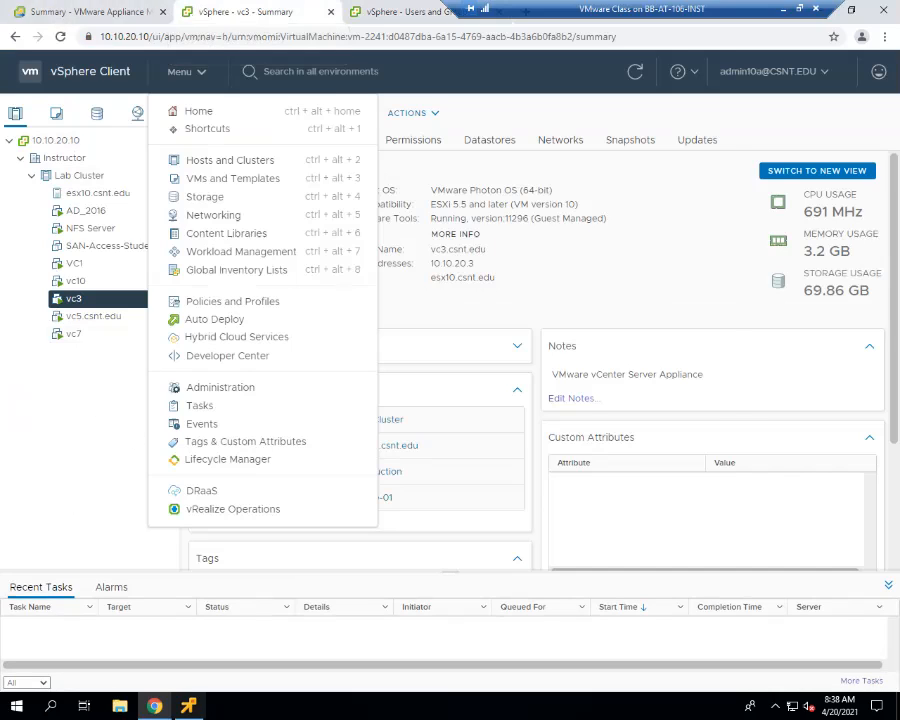
left_click(188, 706)
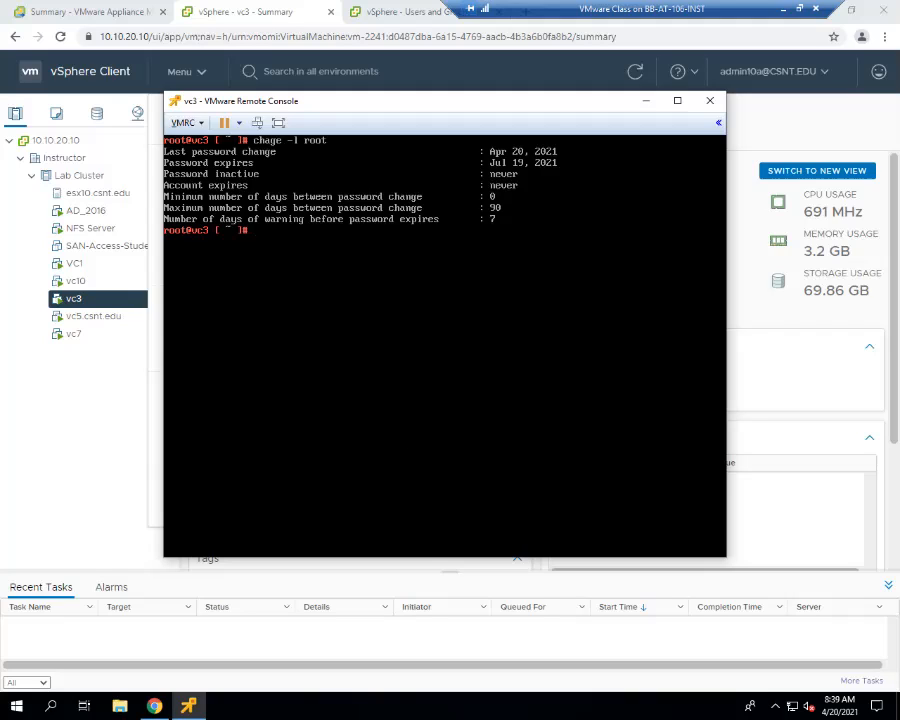
type("chage --help")
key("Return")
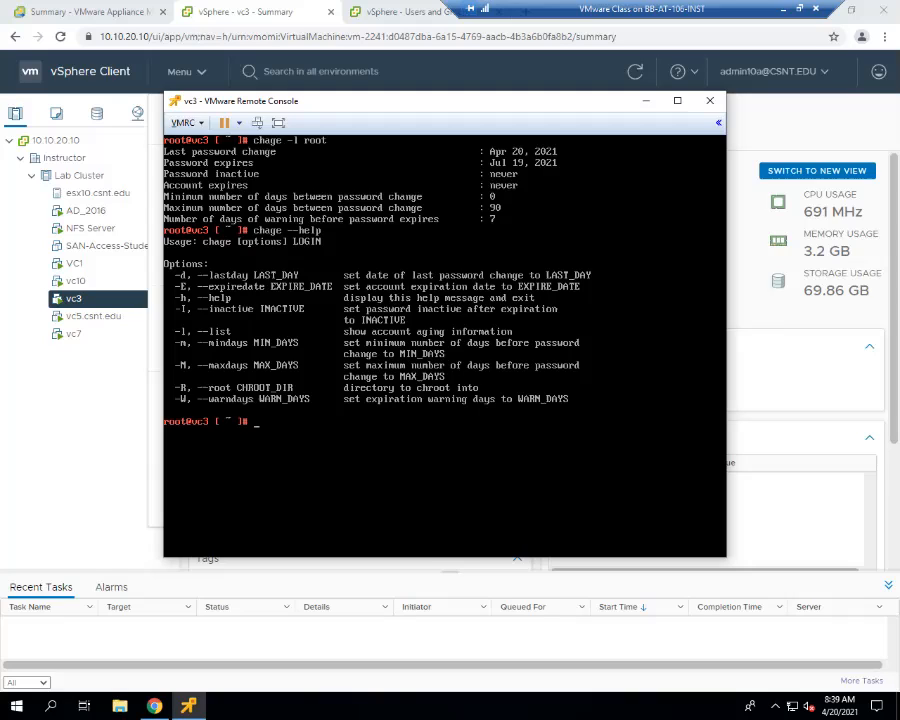
- Disable root's password expiration by setting the maximum password age to -1 with chage -M -1 root
key("Up")
key("BackSpace")
key("BackSpace")
key("BackSpace")
key("BackSpace")
key("BackSpace")
type("M 0")
key("BackSpace")
type("-1 root")
key("Return")
- List root's password aging information again with chage -l root
key("Up")
key("Up")
key("Up")
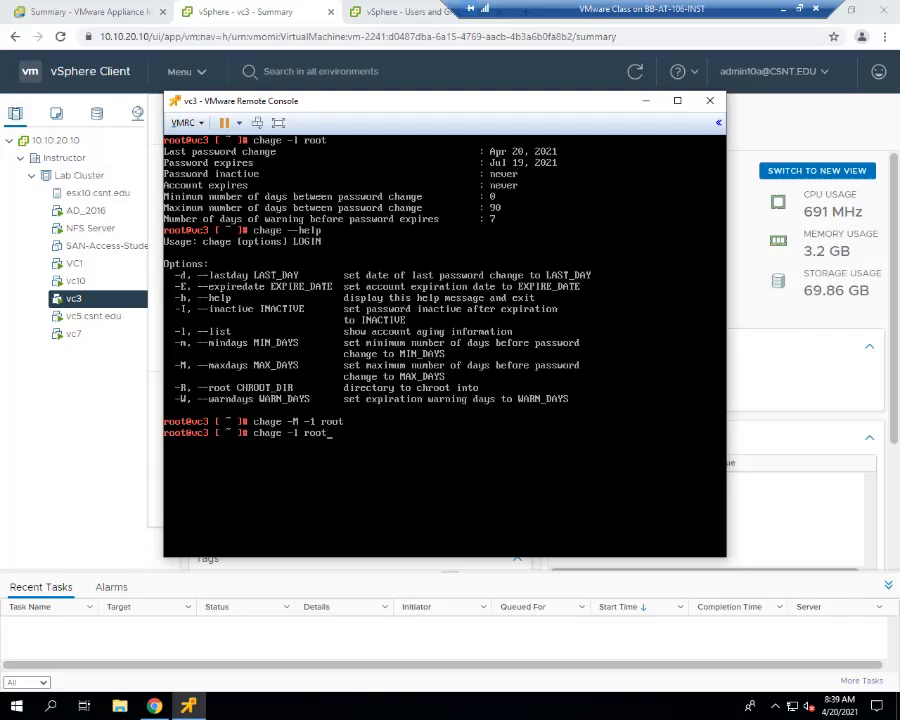
key("Return")
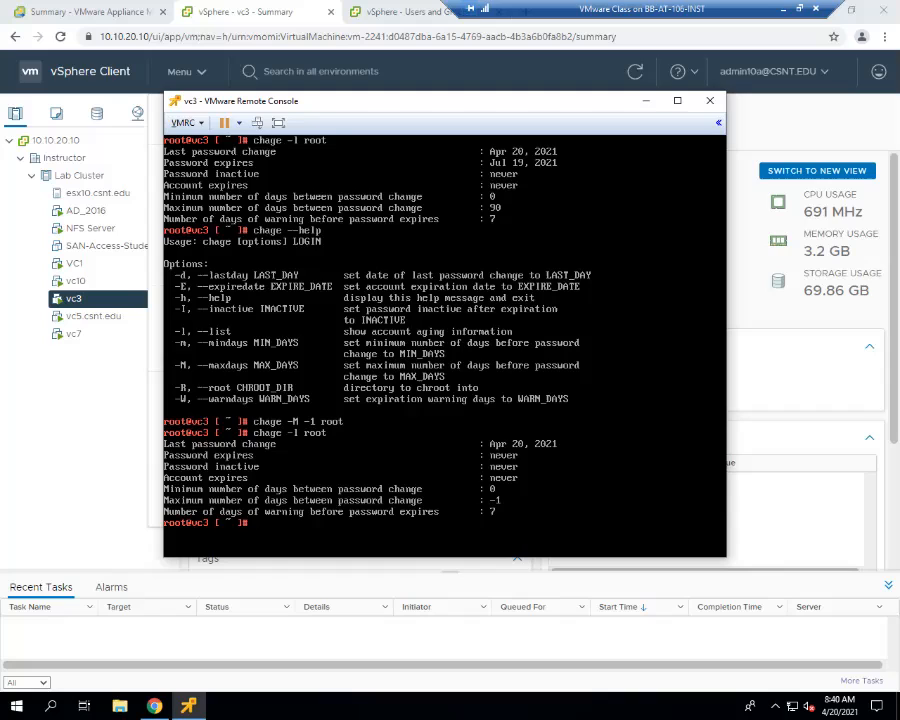
- Exit the BASH and appliance shells on vc3, close the remote console and dismiss the open vSphere Client menu
type("exit")
key("Return")
type("exit")
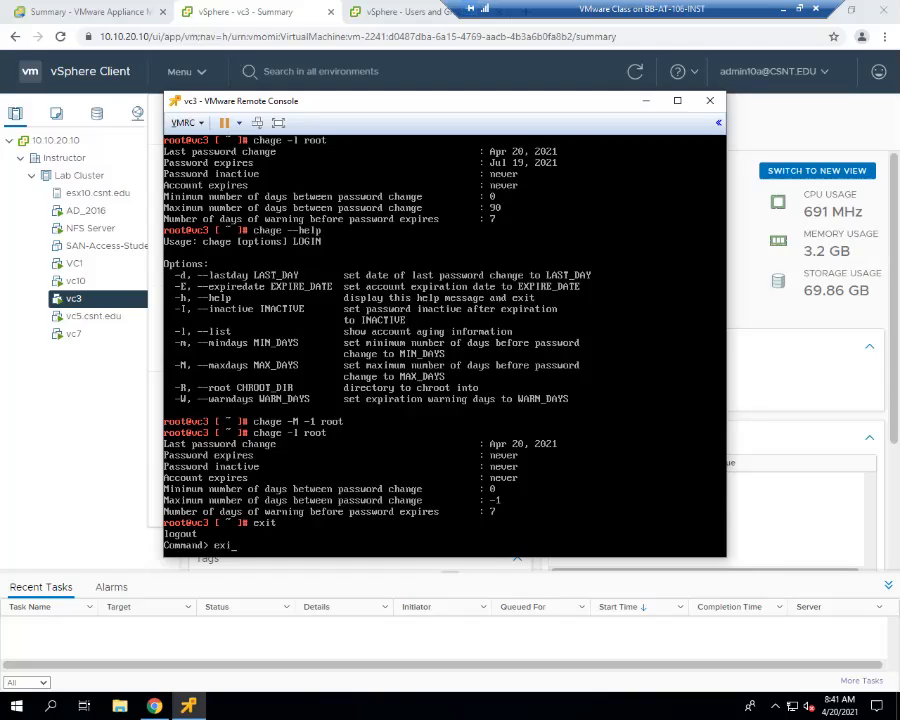
key("Return")
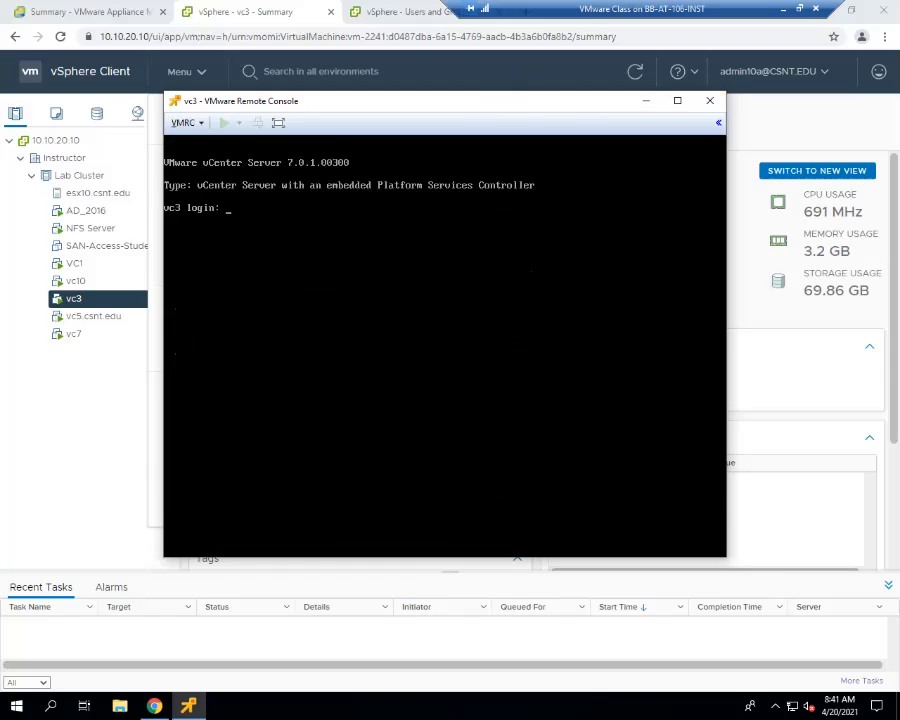
left_click(710, 100)
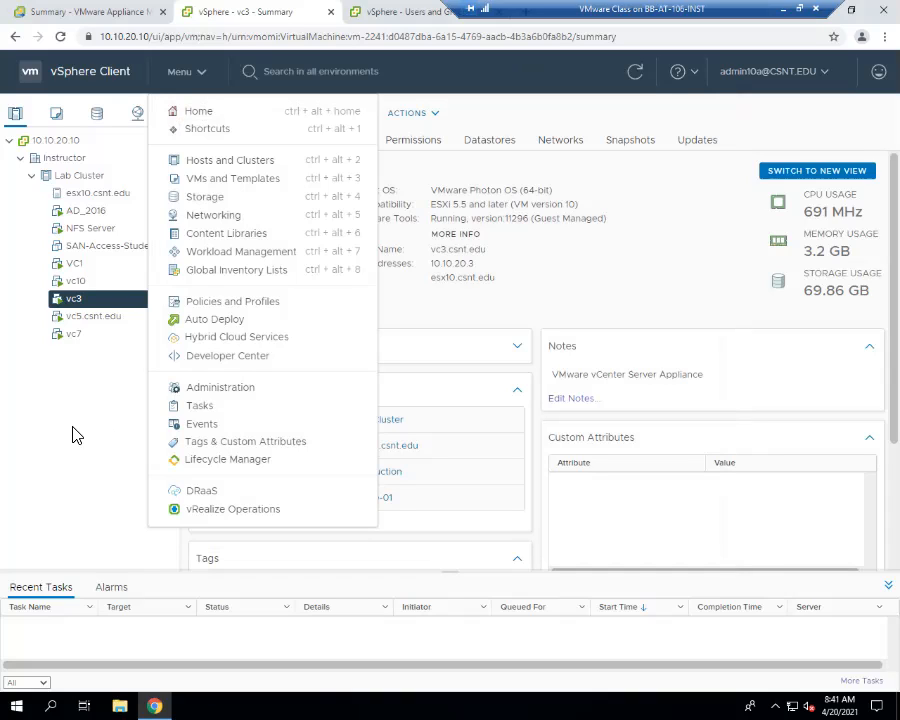
left_click(143, 453)
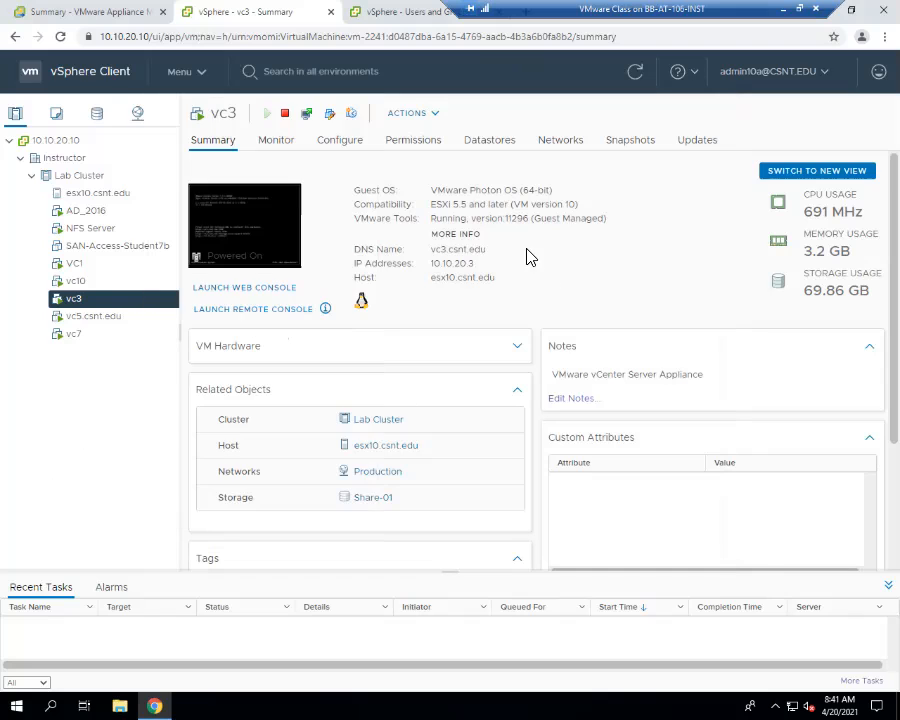
- Open the Update page in vc1's vCenter Server Management and check for available updates
left_click(57, 12)
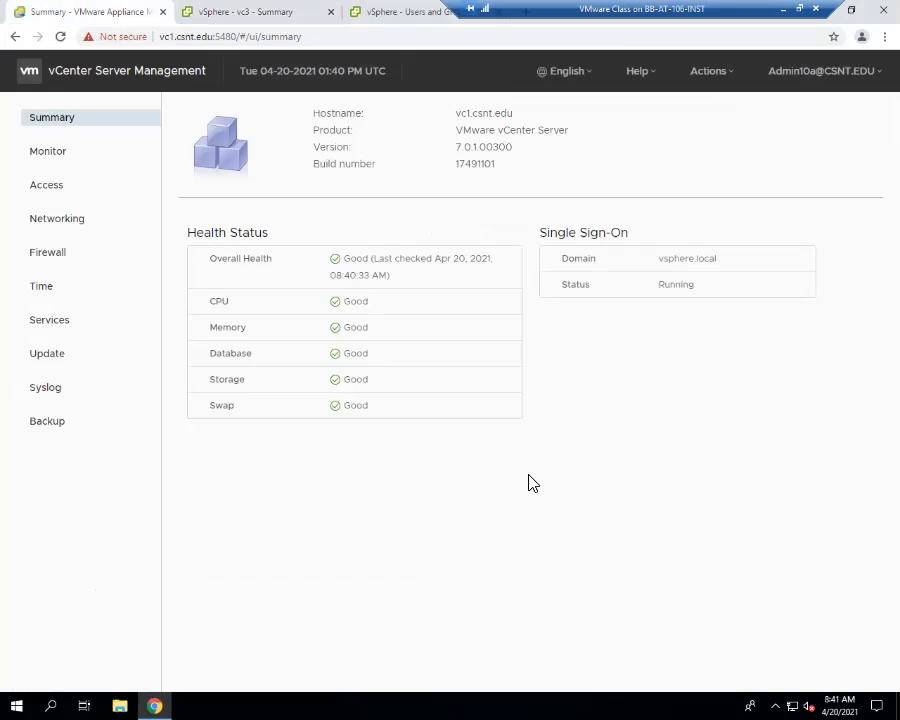
left_click(50, 357)
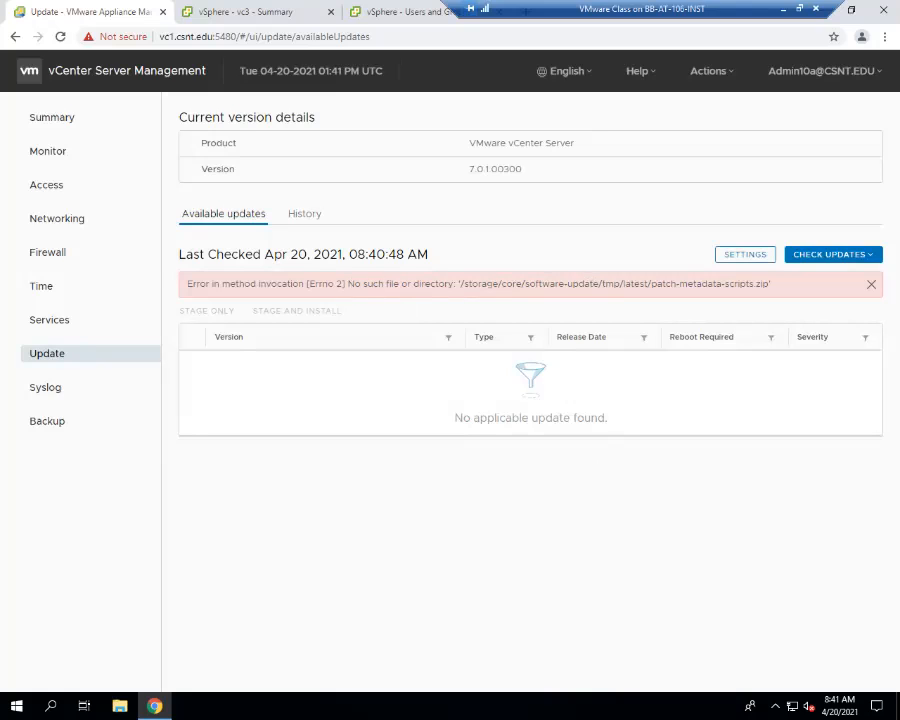
left_click(832, 254)
left_click(813, 360)
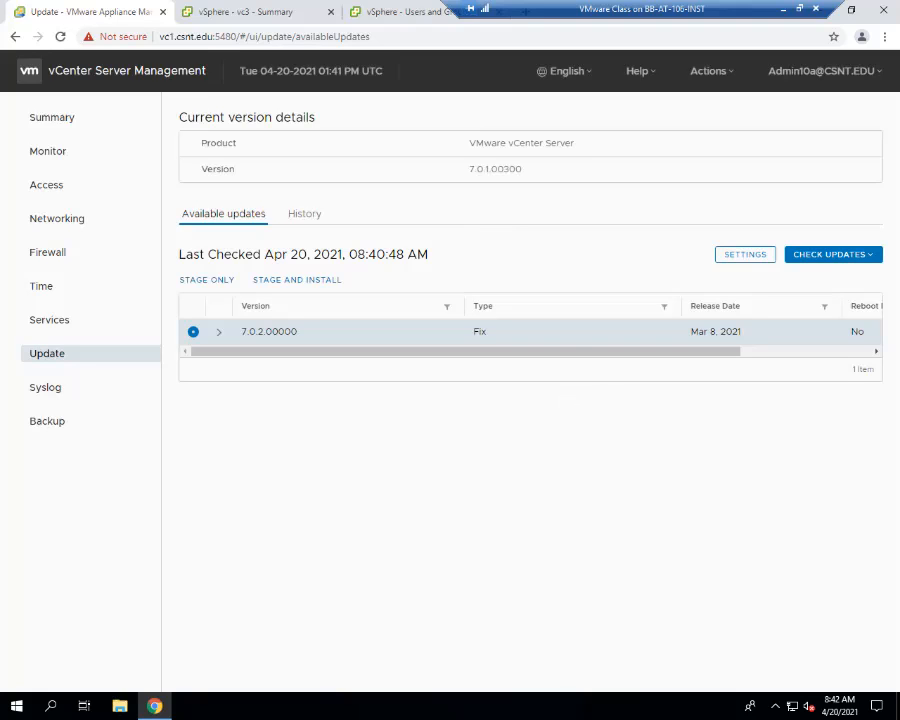
- In the BB-ATAH-106-01 virtual machine connection, start Stage and Install for update 7.0.2.00000 and accept the license agreement terms
left_click_drag(428, 227, 203, 42)
left_click_drag(750, 46, 634, 30)
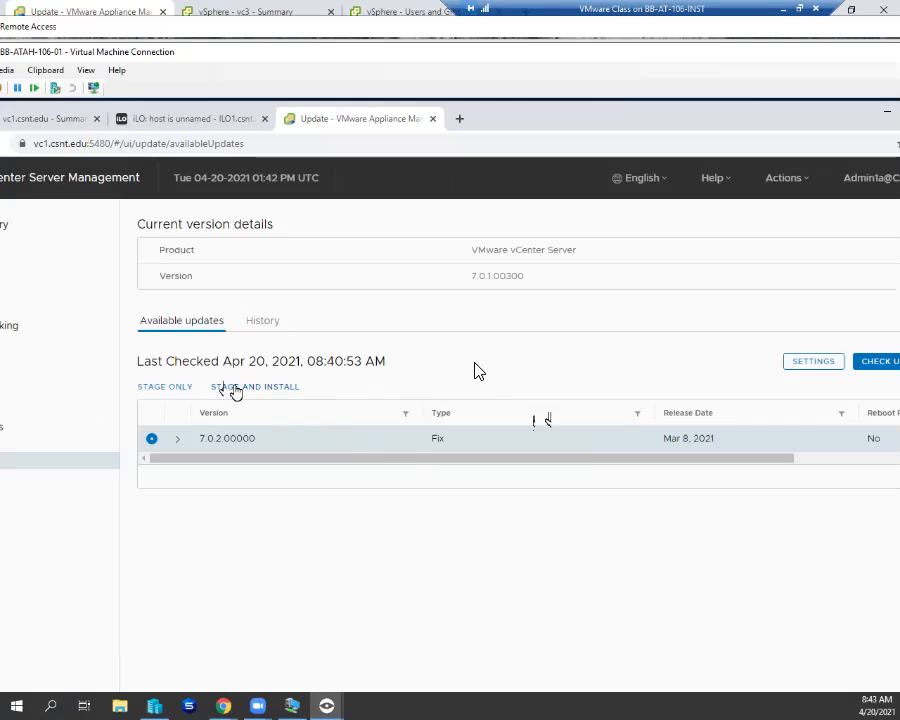
left_click(235, 388)
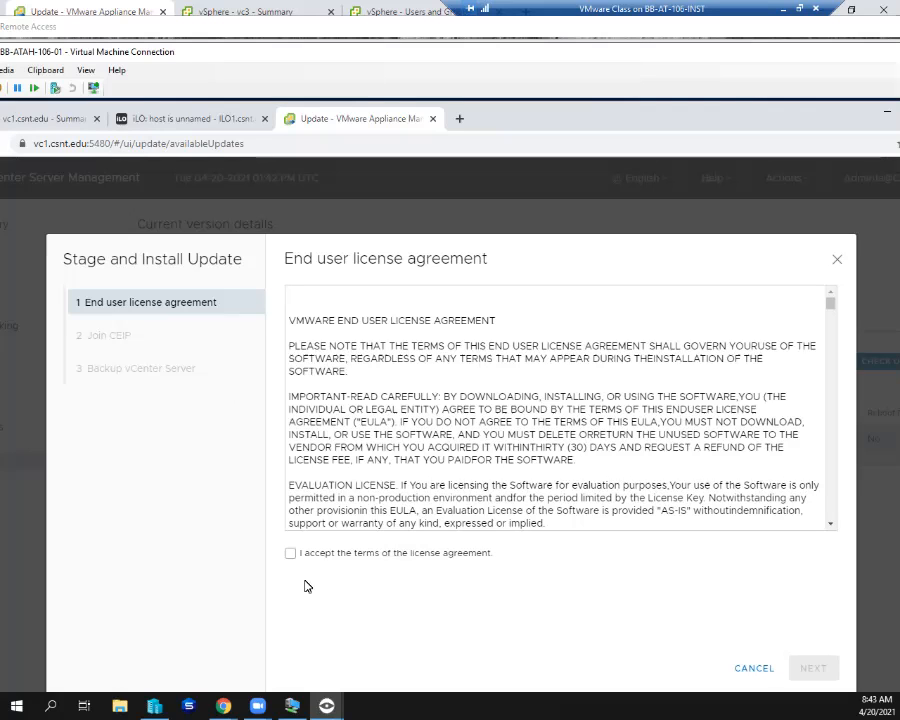
left_click(290, 553)
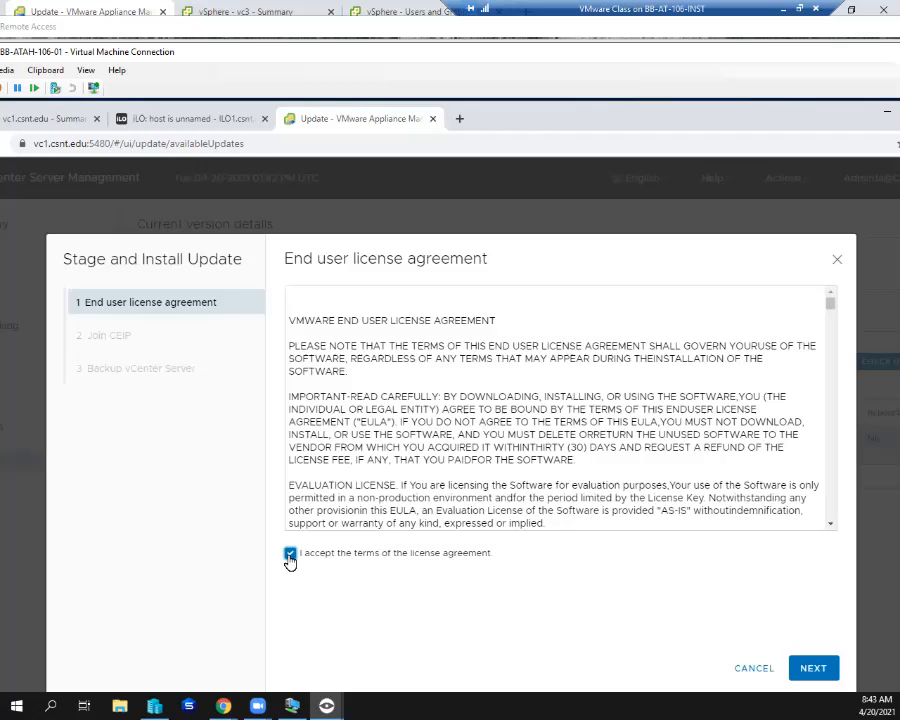
- Read through the VMware end user license agreement, from the definitions to the license grant and the restrictions and ownership sections
scroll(448, 495, "down", 3)
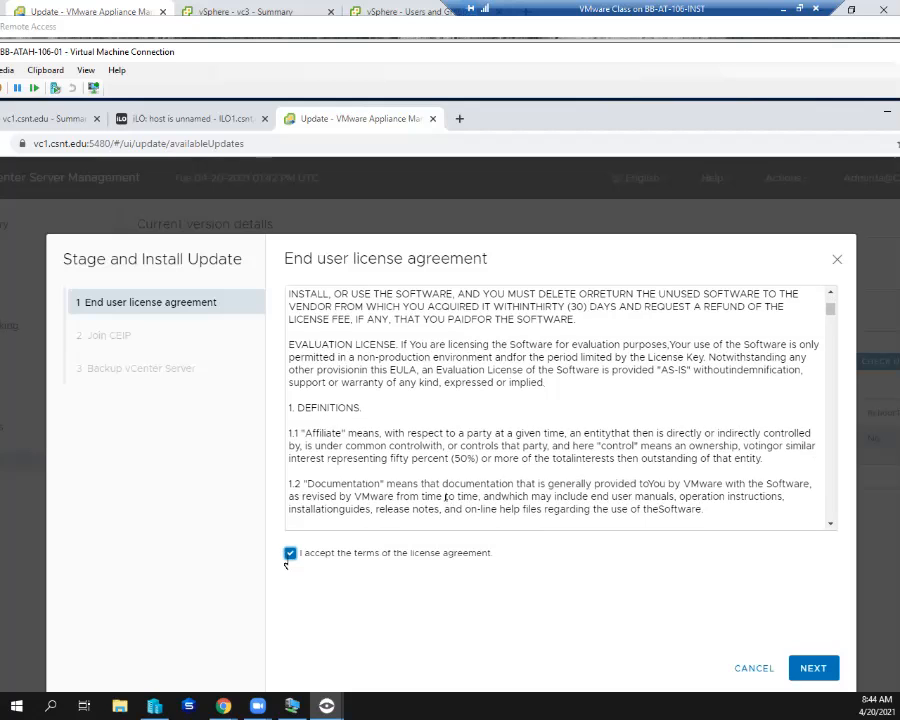
scroll(446, 496, "down", 2)
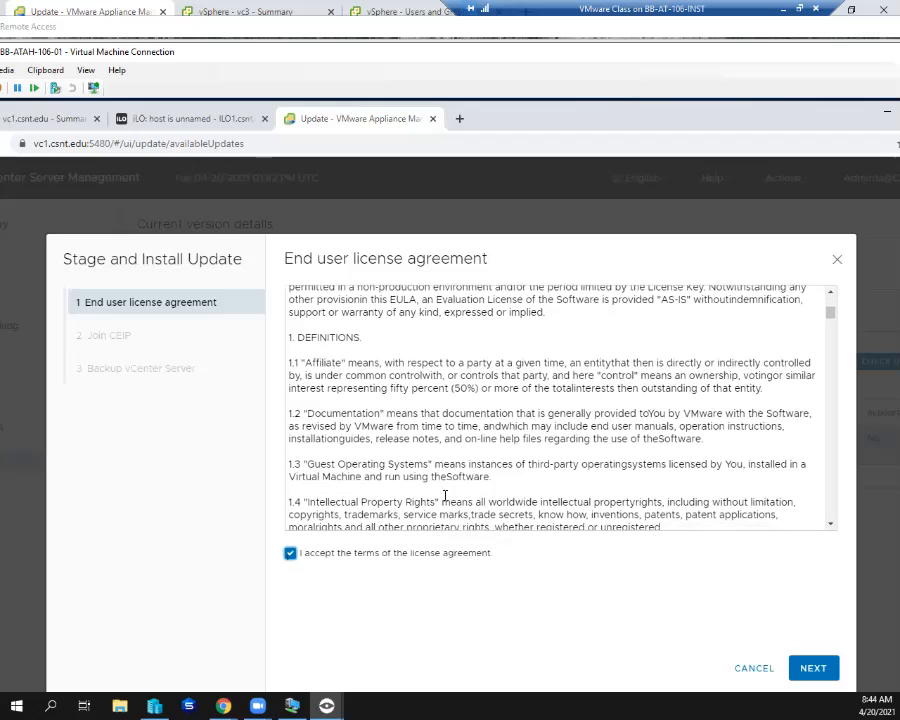
scroll(445, 496, "down", 1)
scroll(445, 496, "down", 3)
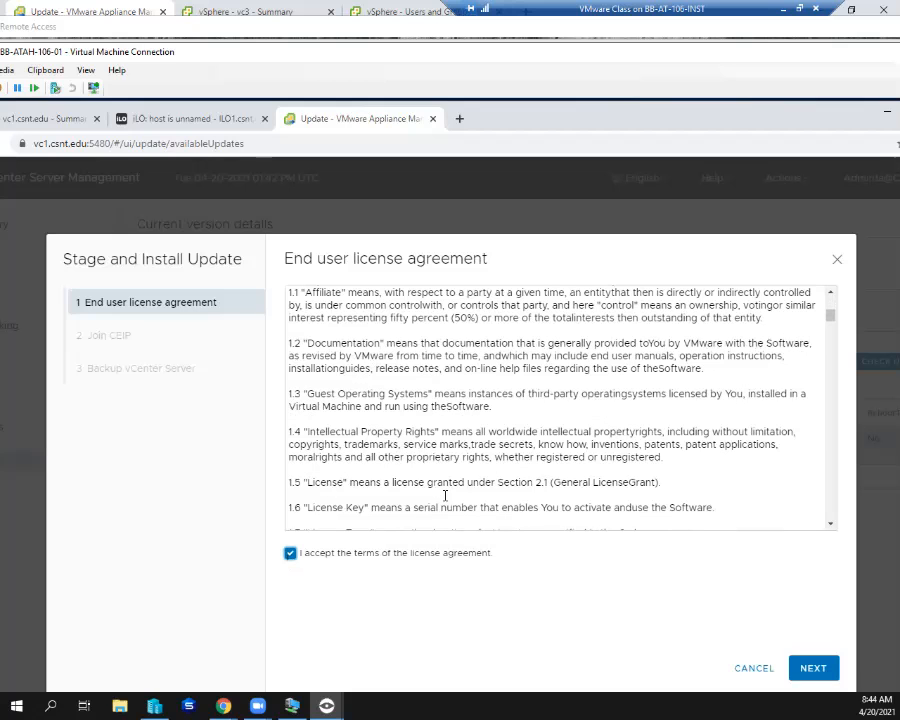
scroll(445, 496, "down", 8)
scroll(445, 496, "down", 8)
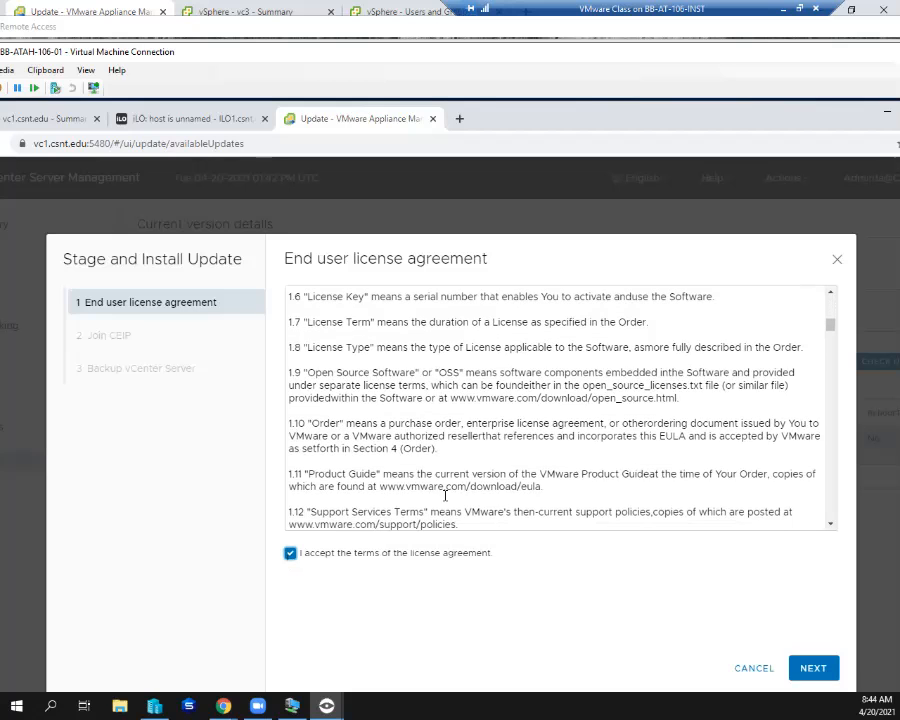
scroll(445, 496, "down", 8)
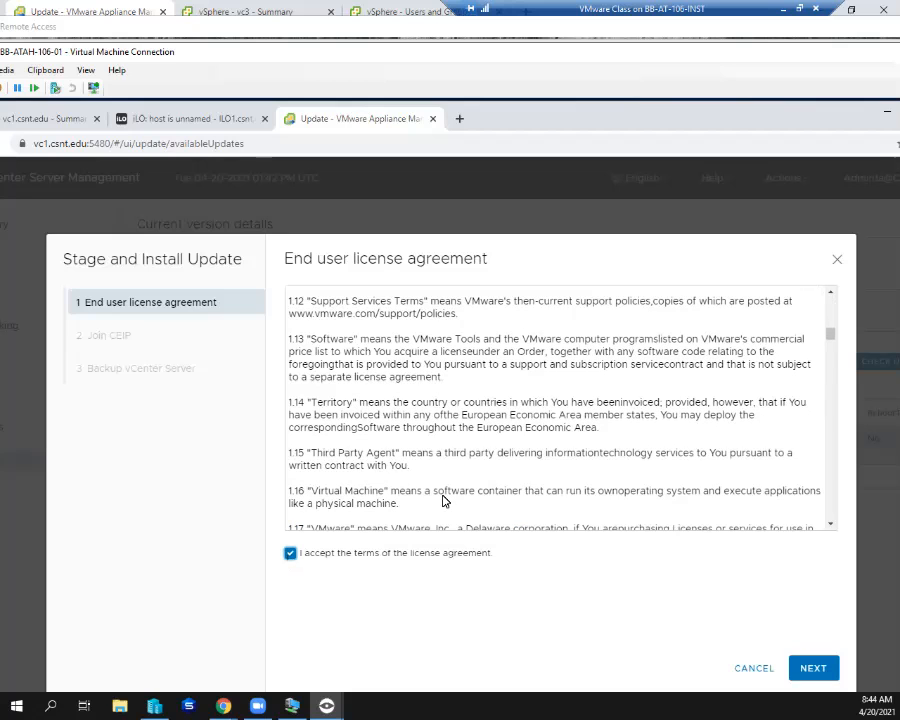
scroll(445, 500, "down", 4)
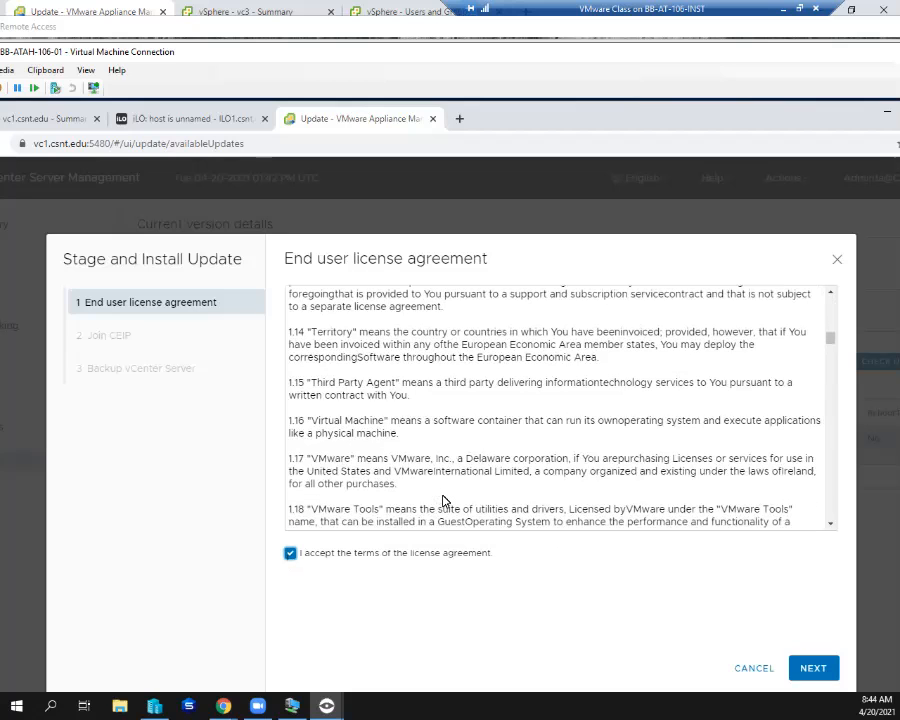
scroll(447, 503, "down", 12)
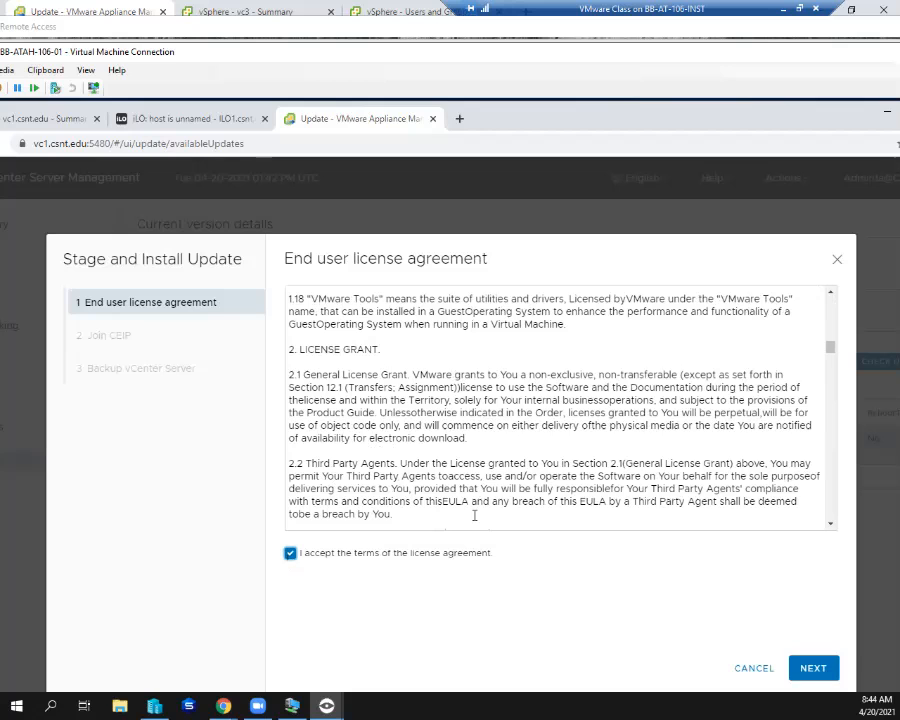
scroll(475, 515, "down", 12)
scroll(475, 515, "down", 4)
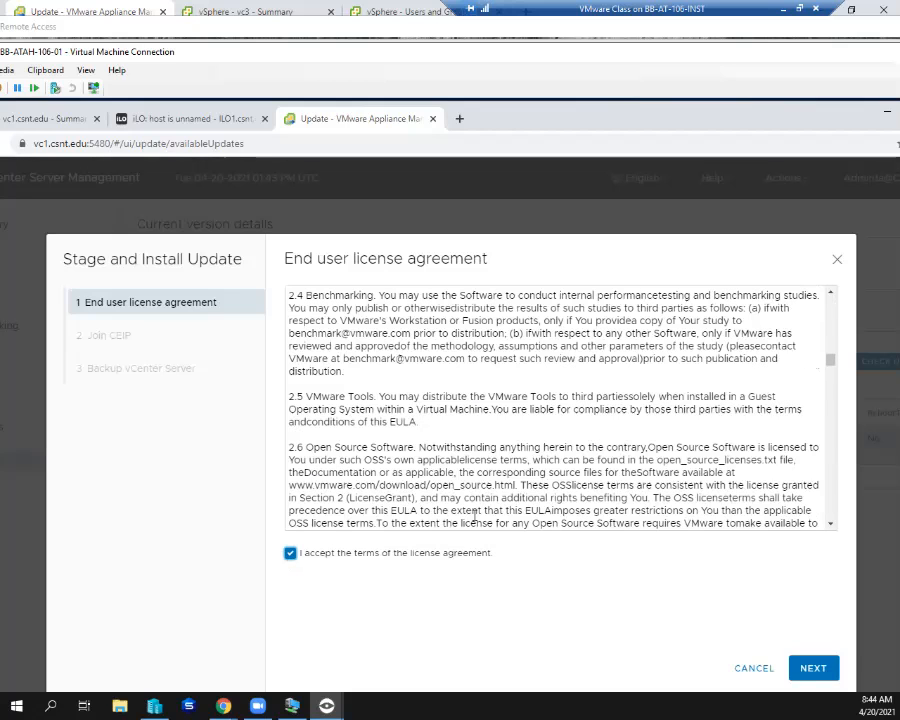
scroll(475, 515, "down", 1)
scroll(475, 513, "down", 3)
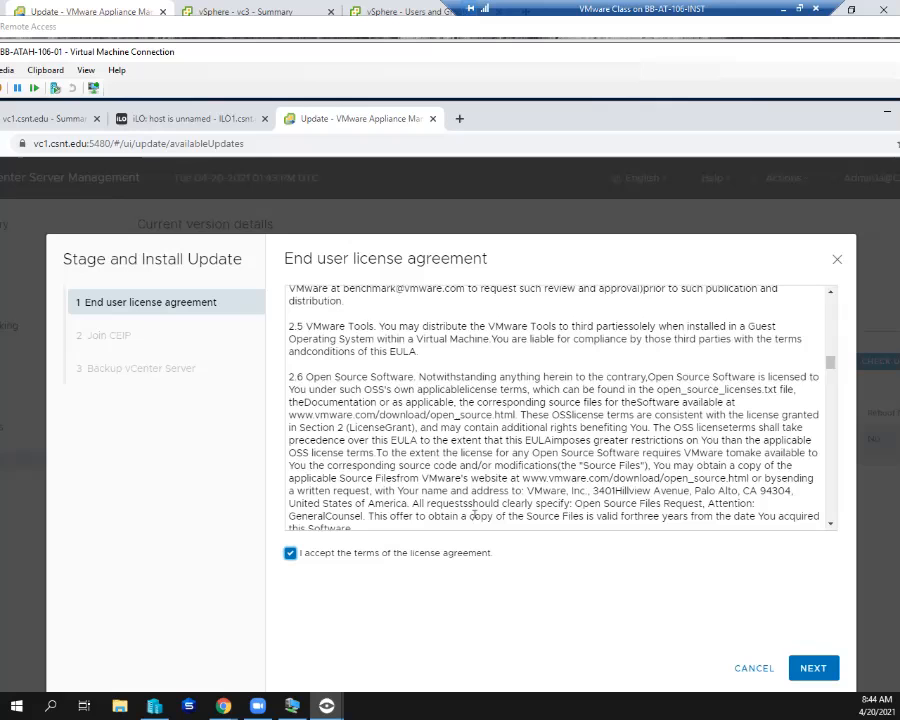
scroll(472, 497, "down", 6)
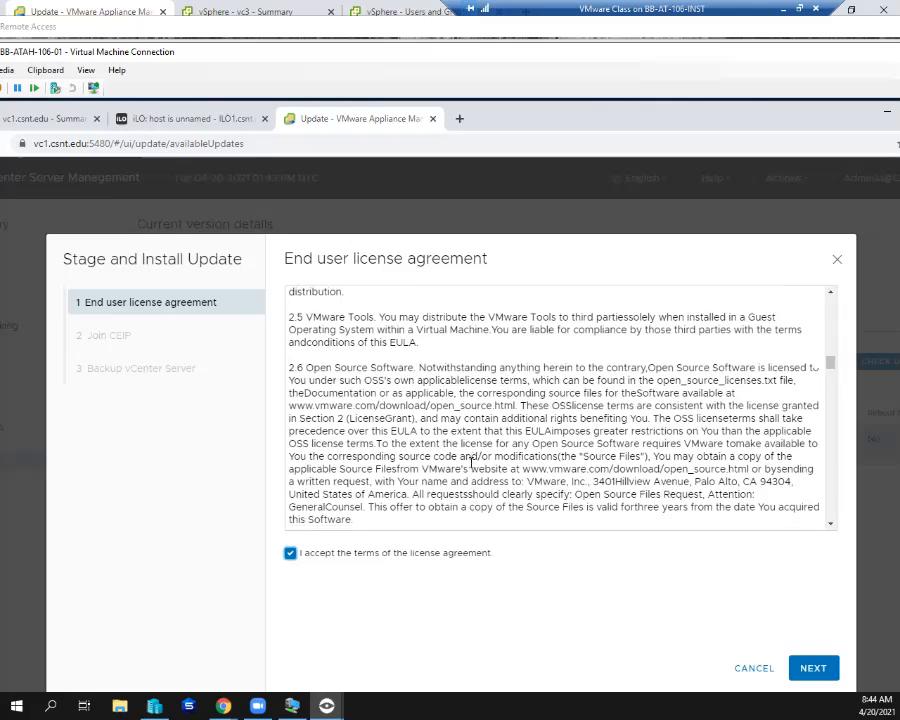
scroll(472, 463, "down", 3)
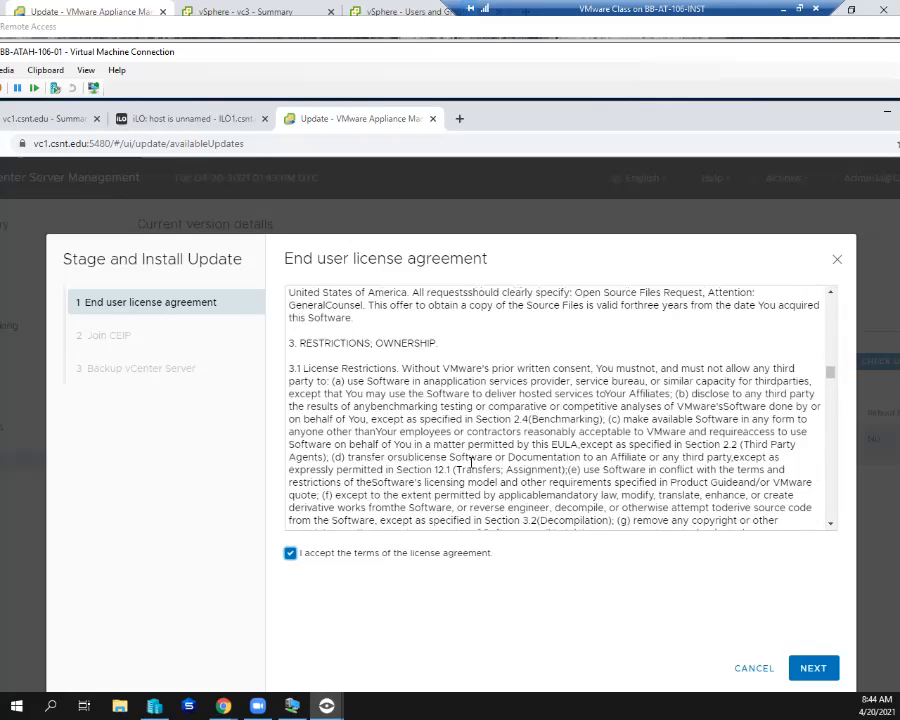
scroll(472, 462, "down", 3)
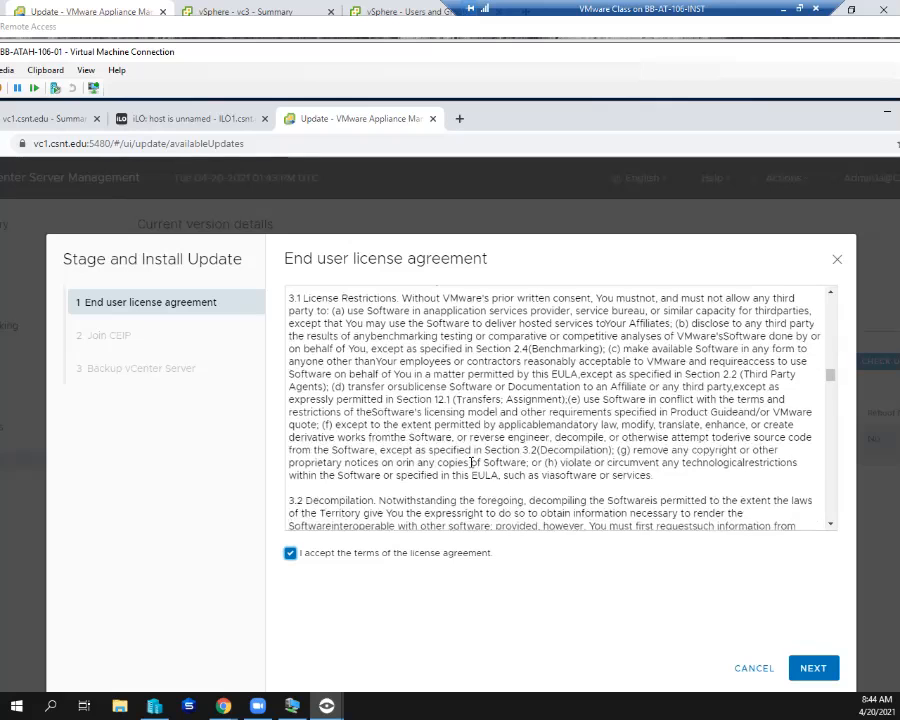
scroll(472, 462, "up", 3)
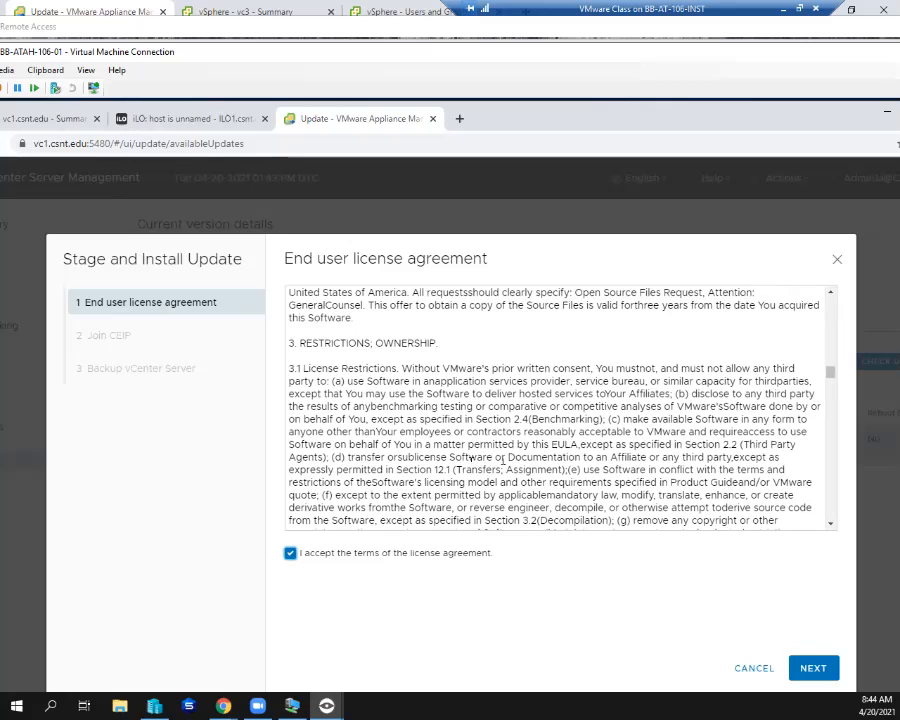
scroll(502, 458, "down", 1)
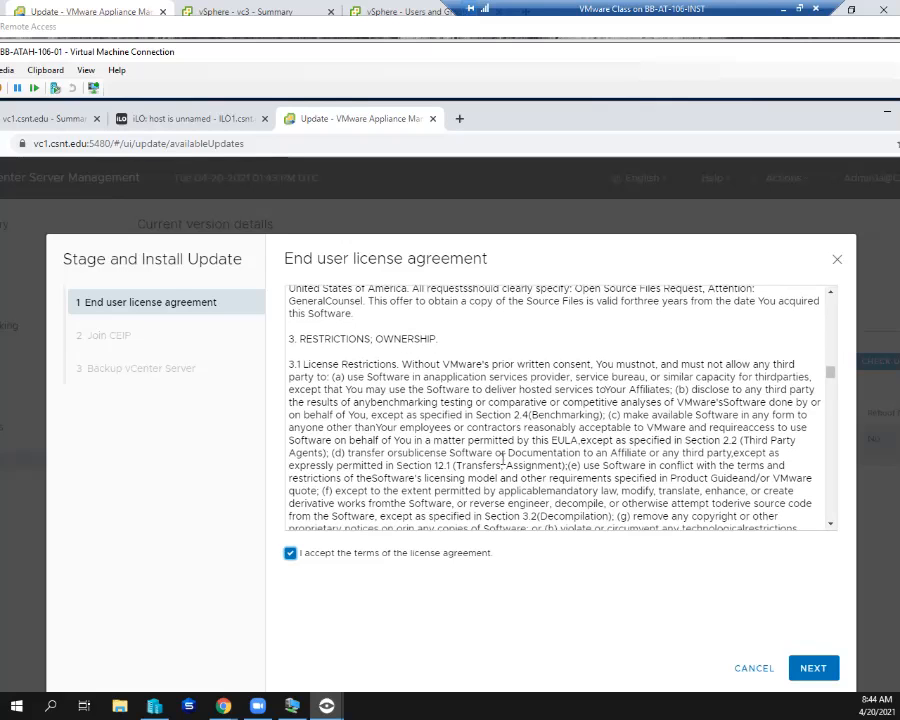
scroll(502, 458, "down", 2)
scroll(695, 448, "down", 5)
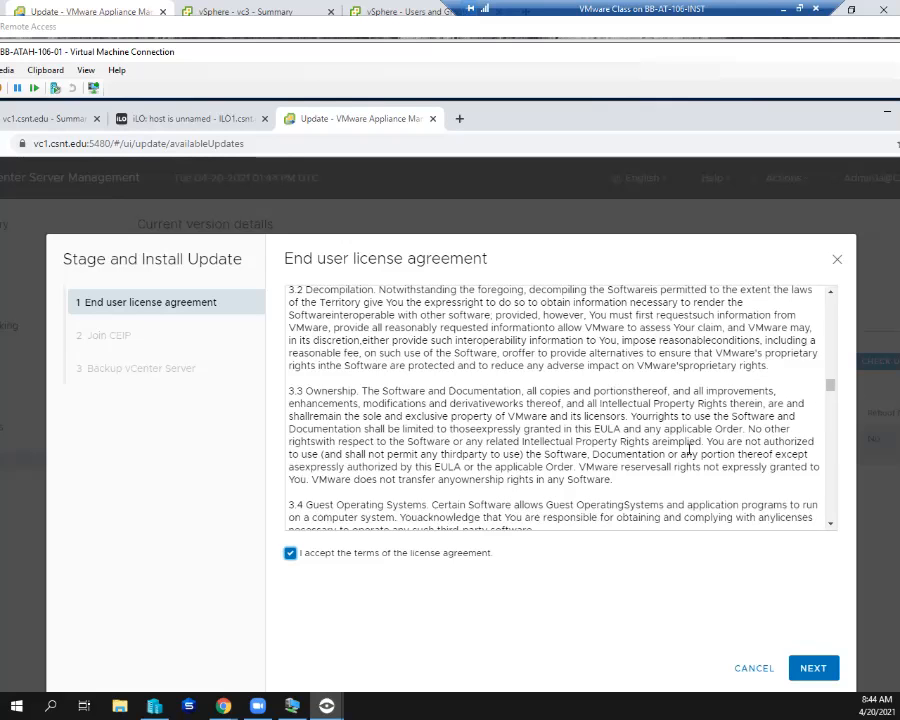
scroll(688, 450, "down", 1)
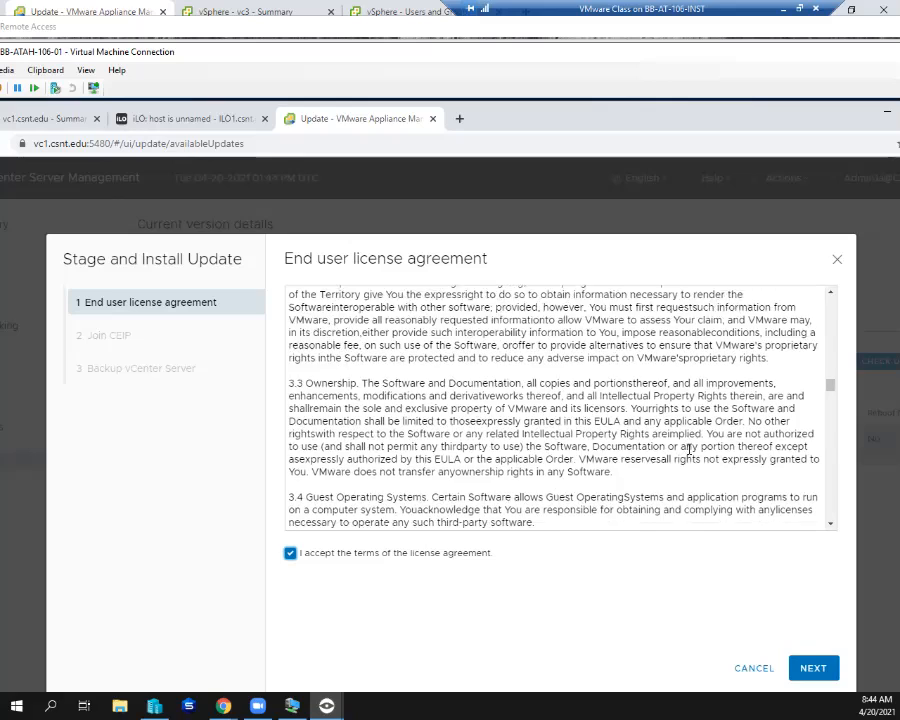
- Read the rest of the license agreement, from guest operating systems through warranty, indemnification, liability, termination and confidentiality to the general terms' contact information
scroll(688, 450, "down", 4)
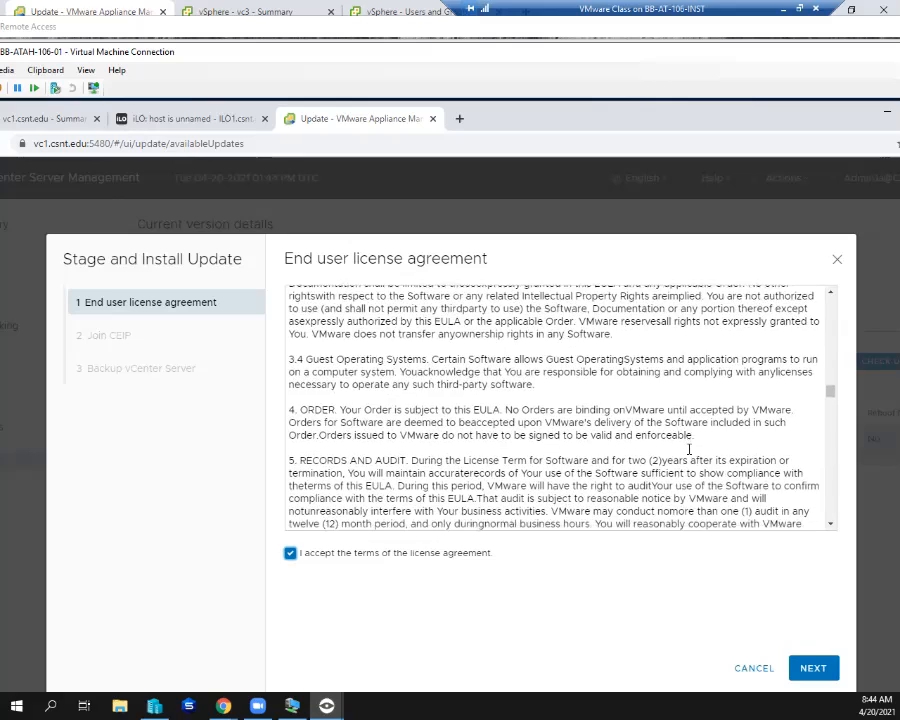
scroll(688, 450, "down", 5)
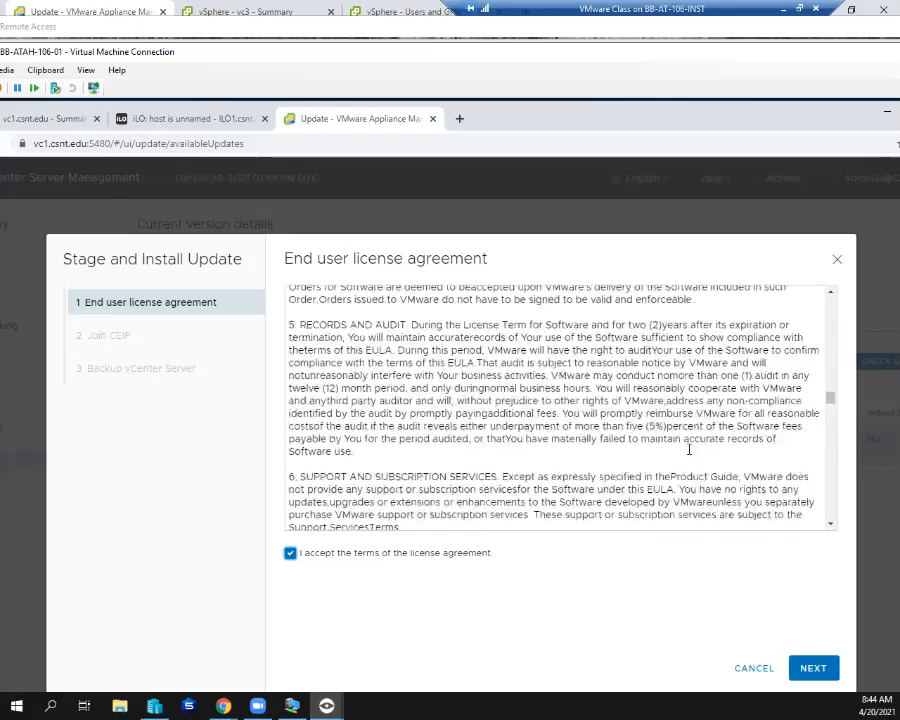
scroll(688, 450, "down", 6)
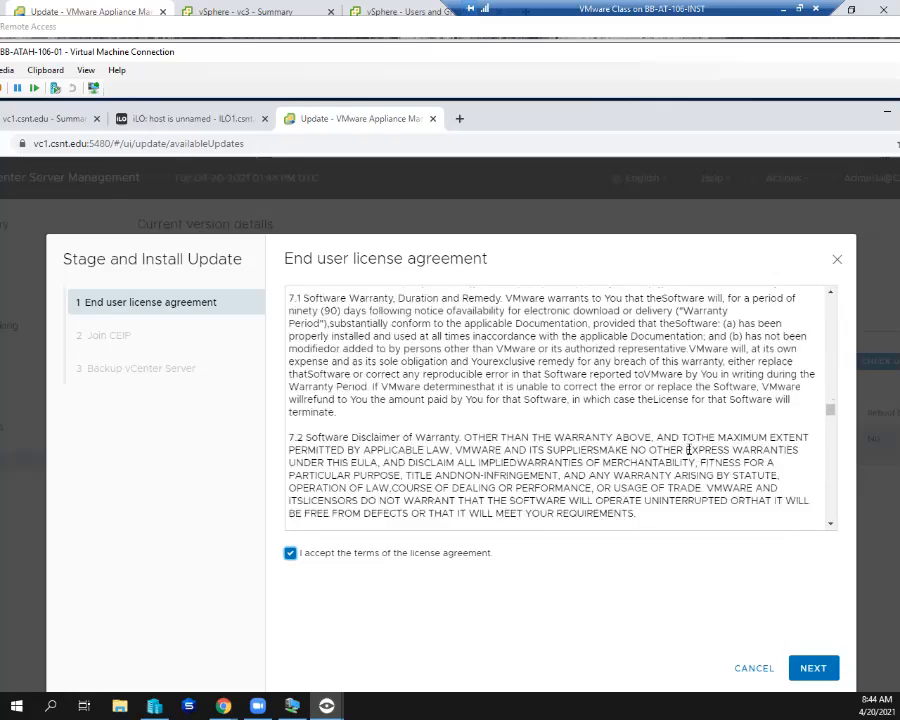
scroll(688, 450, "down", 3)
scroll(688, 450, "up", 2)
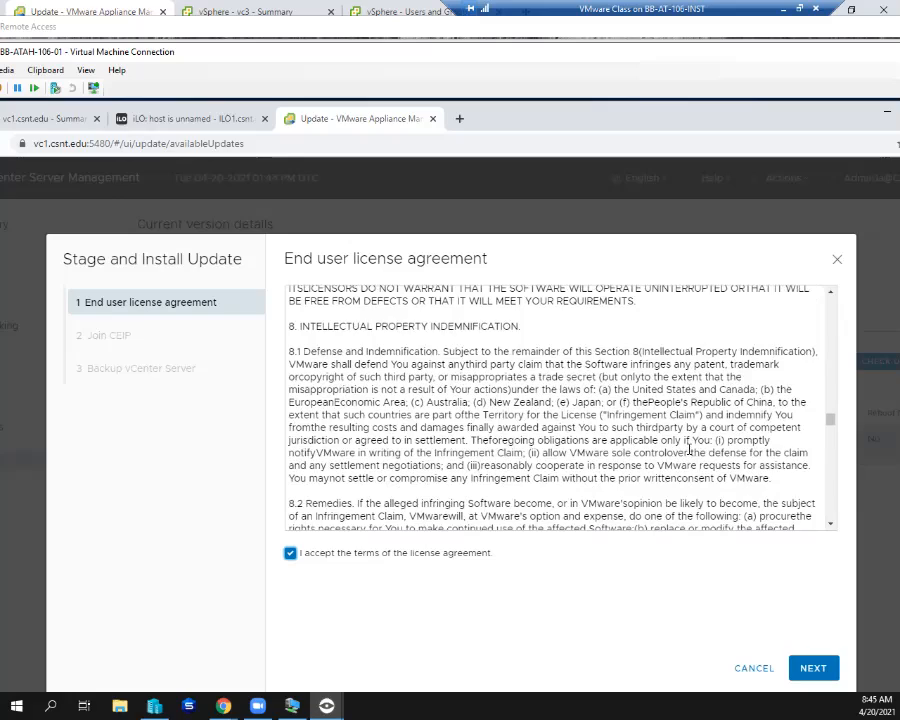
scroll(688, 450, "down", 2)
scroll(689, 450, "down", 5)
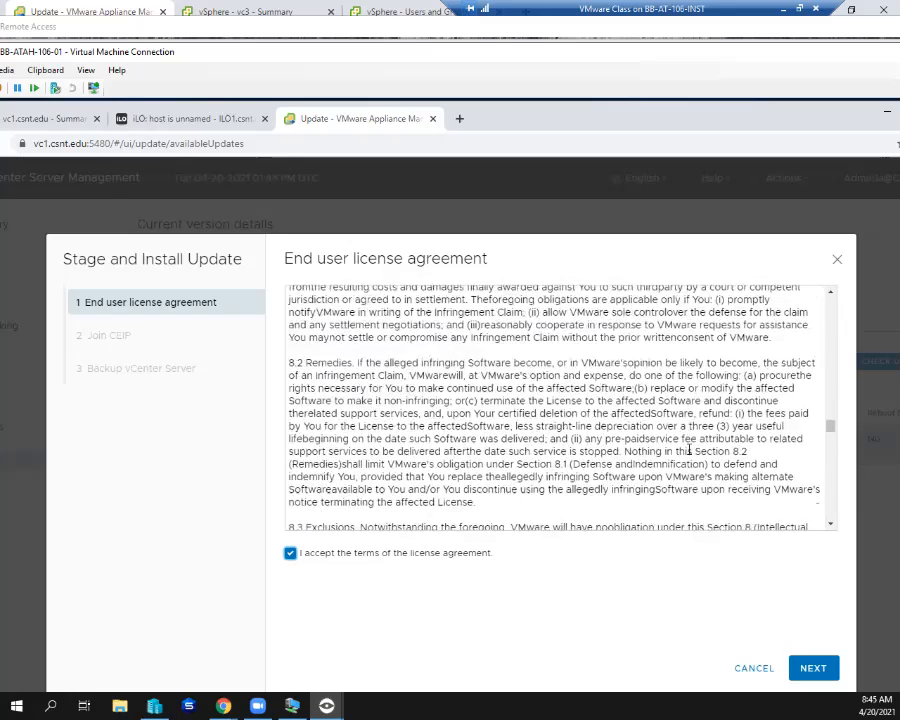
scroll(688, 449, "down", 2)
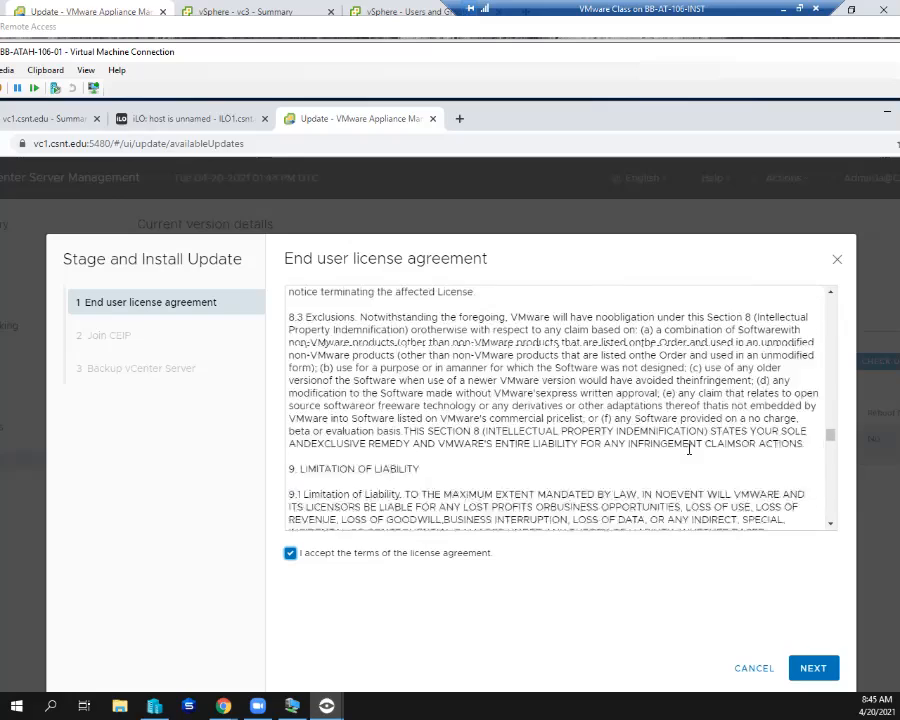
scroll(688, 450, "down", 6)
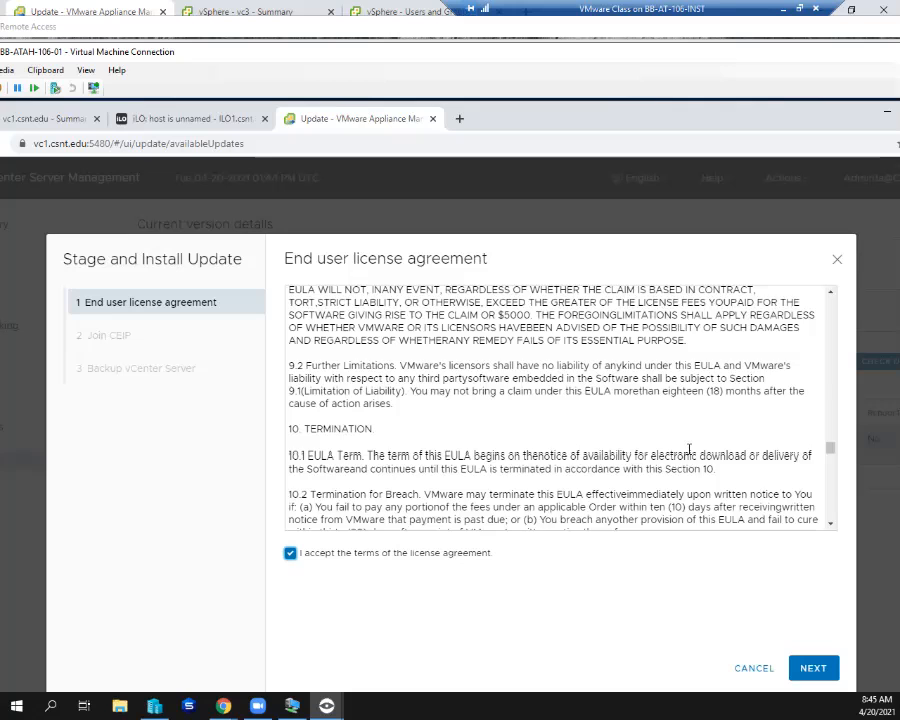
scroll(689, 450, "down", 2)
scroll(688, 449, "down", 2)
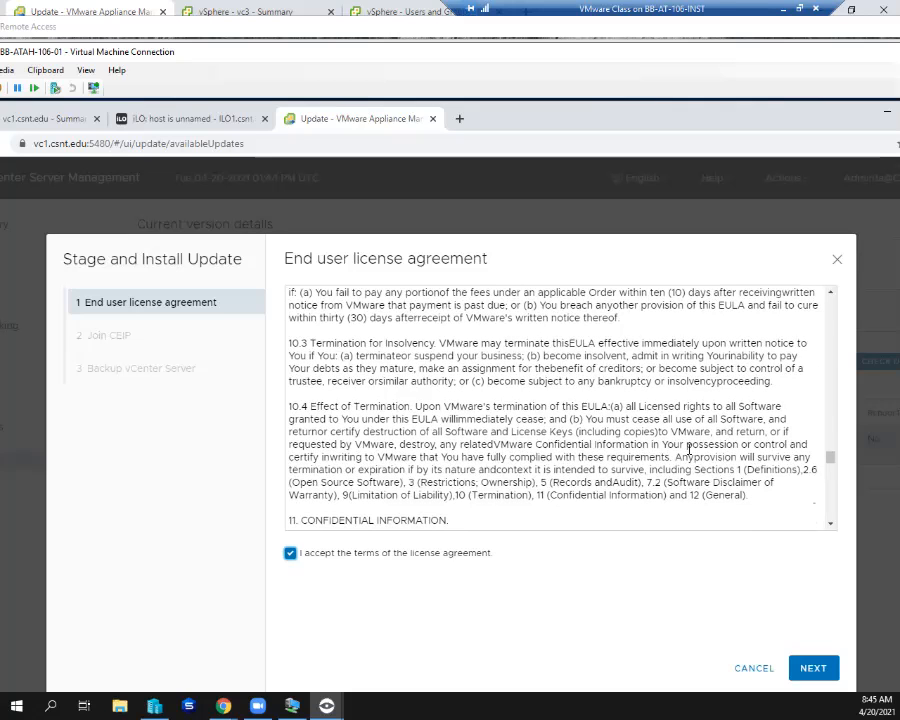
scroll(688, 450, "down", 2)
scroll(689, 450, "down", 1)
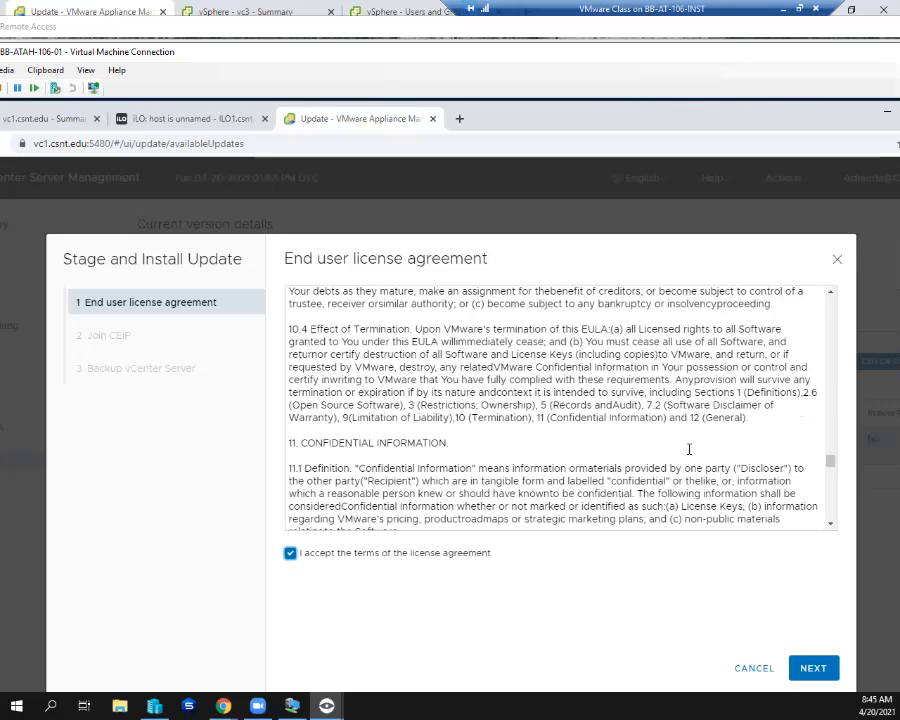
scroll(688, 449, "down", 3)
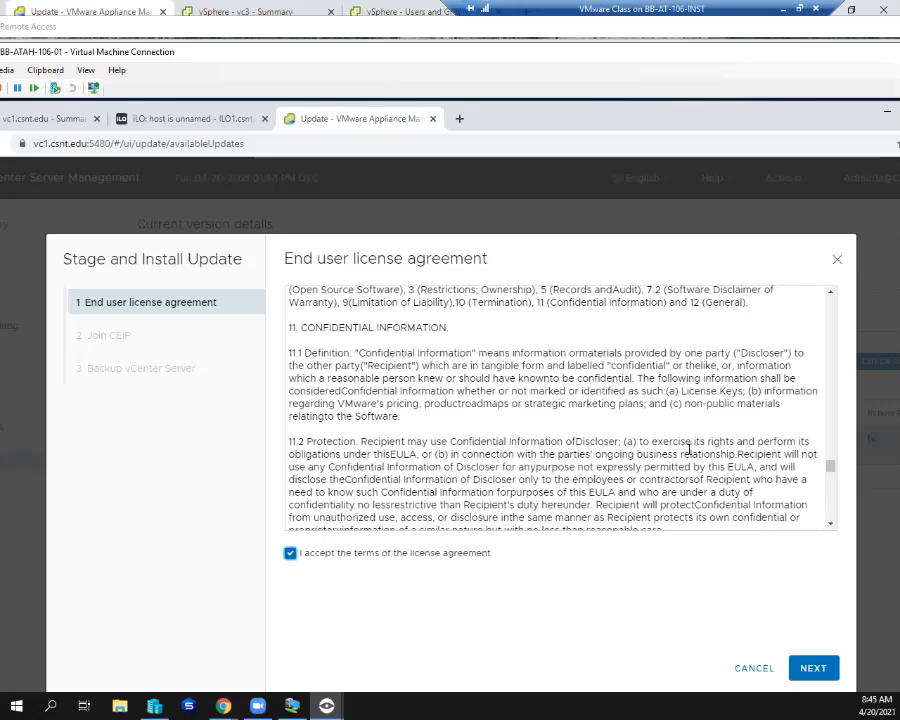
scroll(688, 450, "down", 4)
scroll(689, 450, "down", 6)
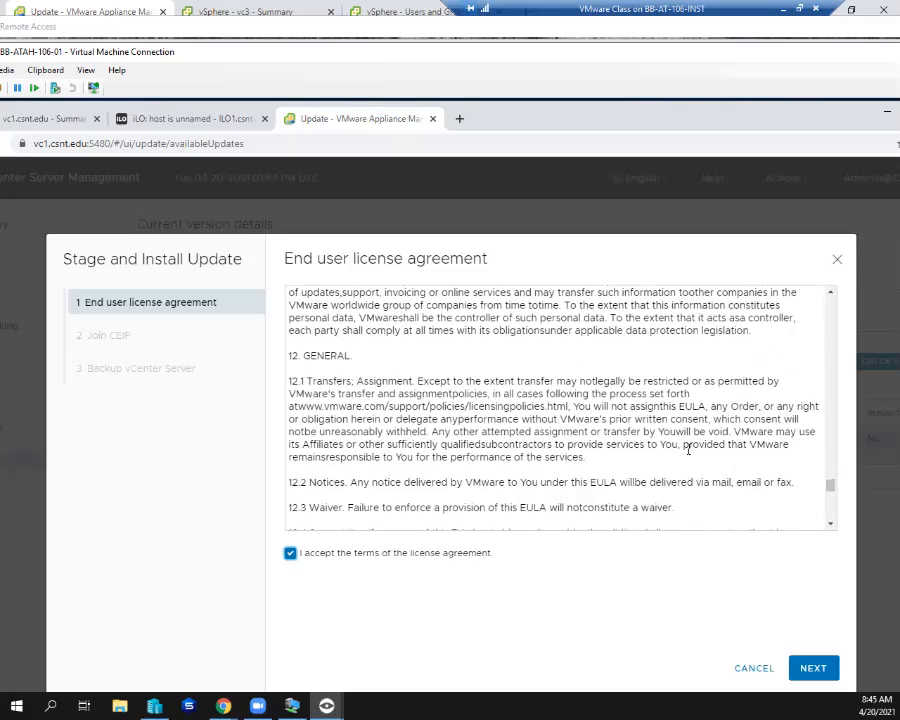
scroll(688, 450, "down", 1)
scroll(688, 450, "down", 3)
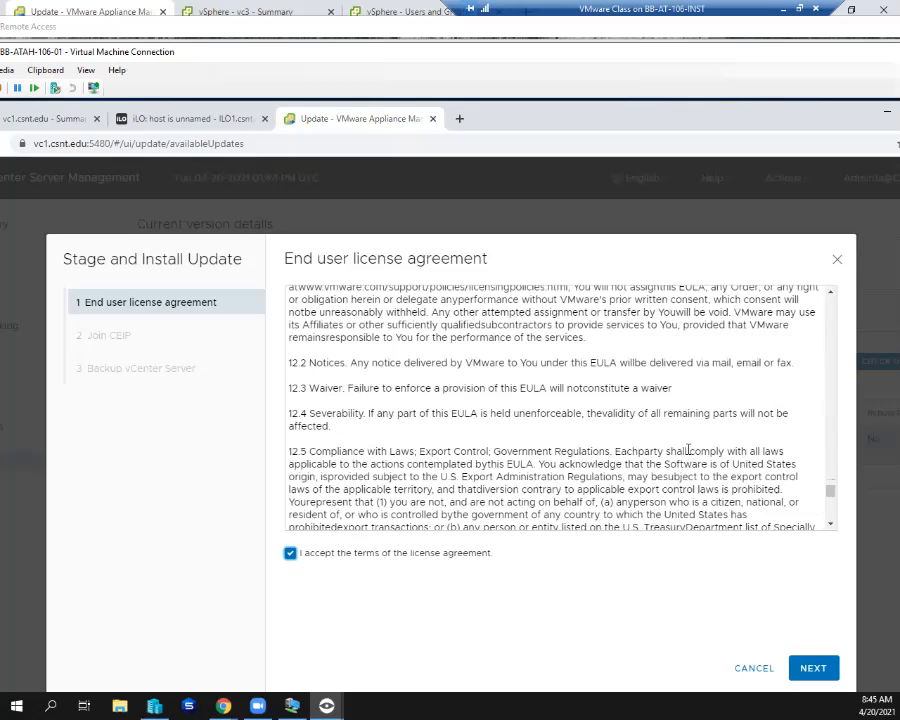
scroll(688, 450, "down", 6)
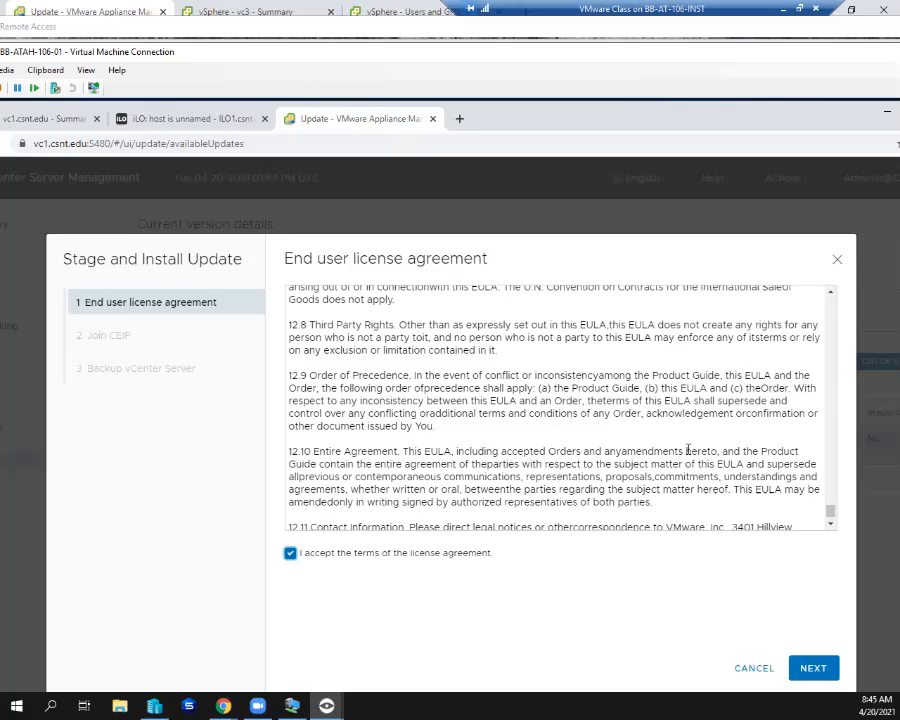
scroll(688, 451, "down", 1)
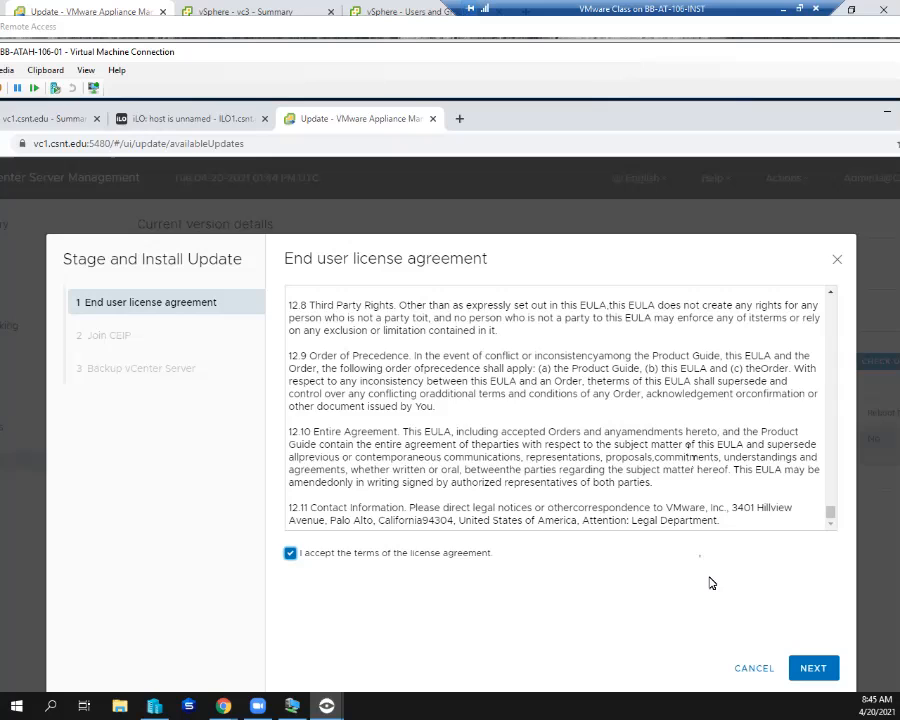
- Continue past the license agreement to the additional information and enter the Single Sign-On administrator password
left_click(818, 666)
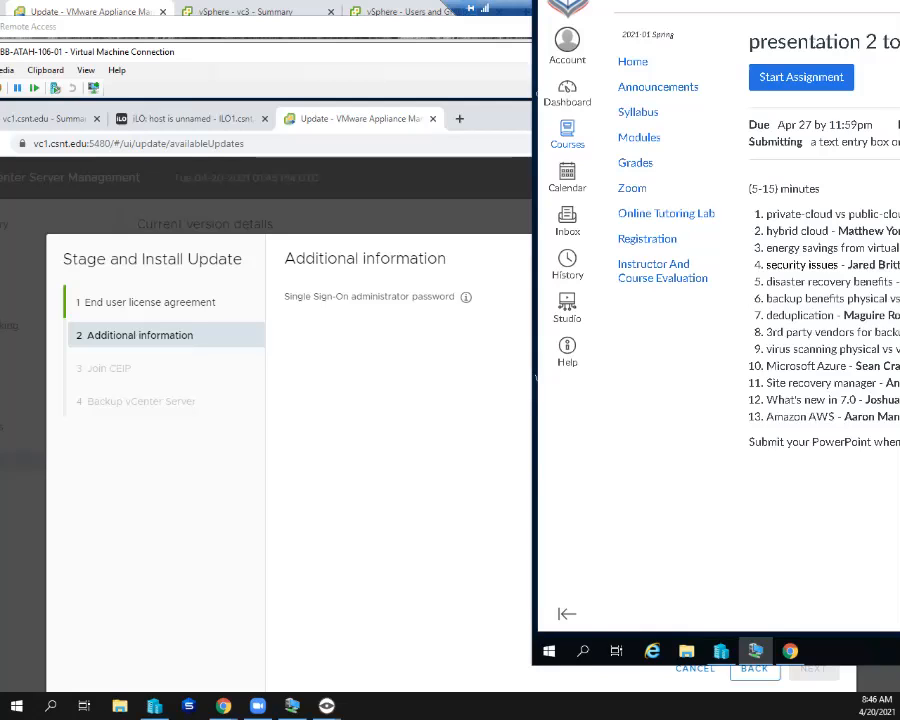
type("•")
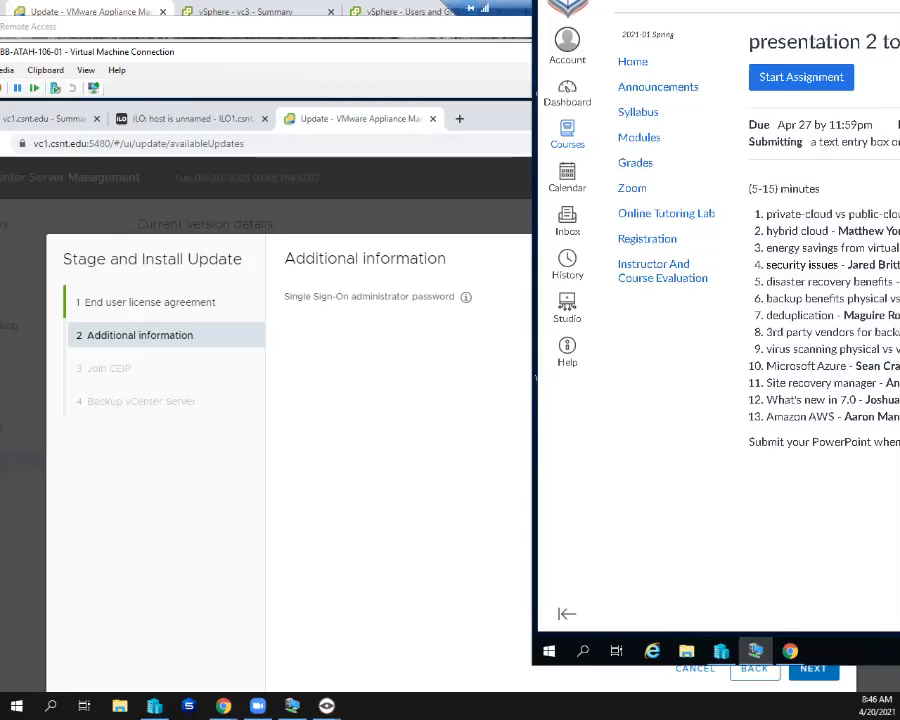
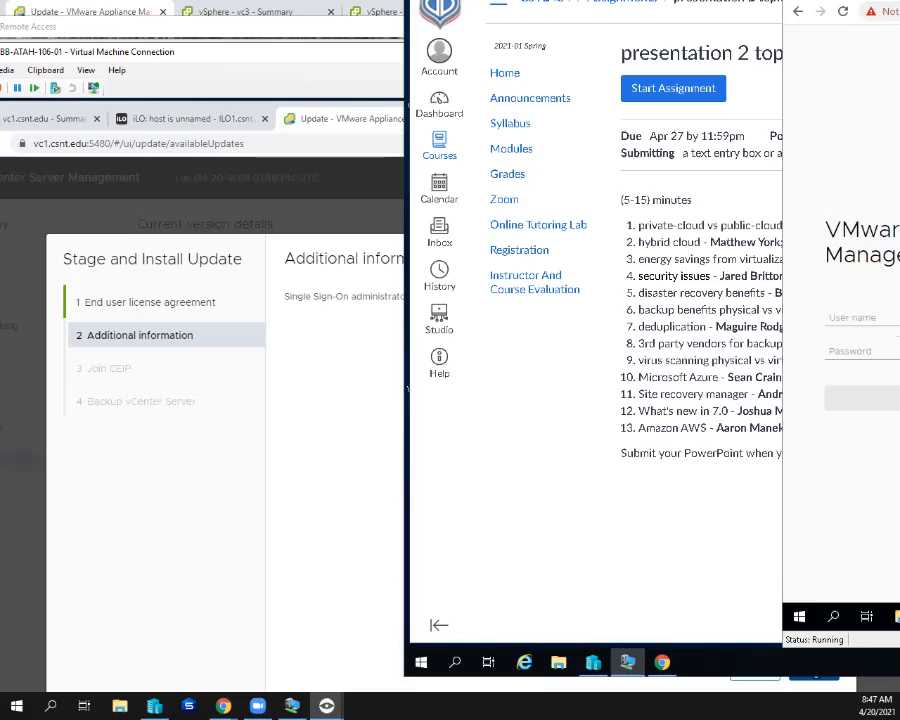
- Choose the saved domain administrator account as the user name on vc7's vCenter Server Management login page
key("Down")
key("Down")
key("Down")
key("Down")
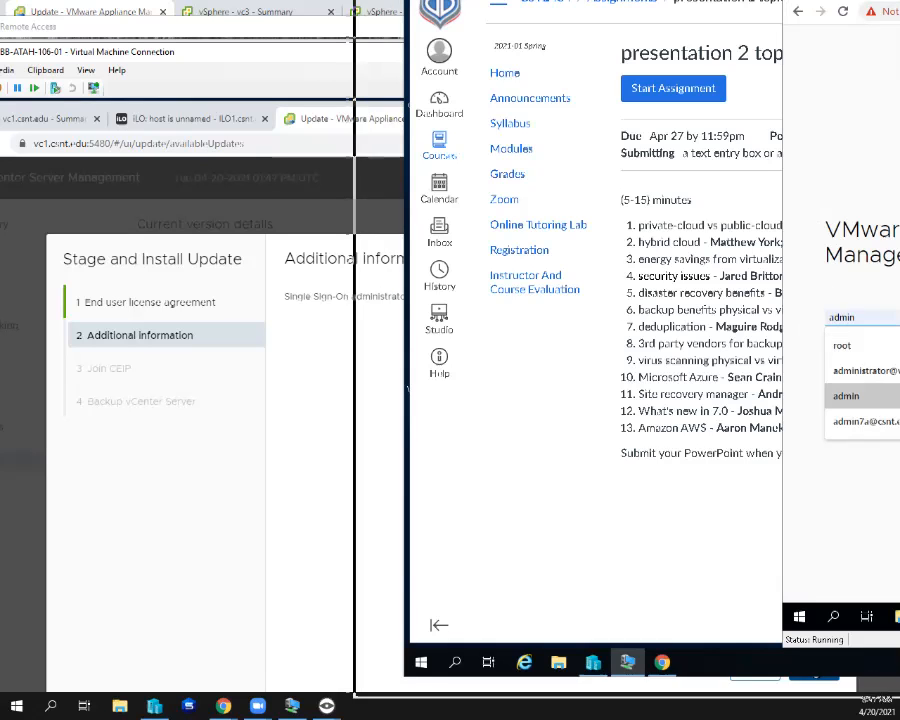
key("Down")
key("Up")
key("Down")
left_click(851, 378)
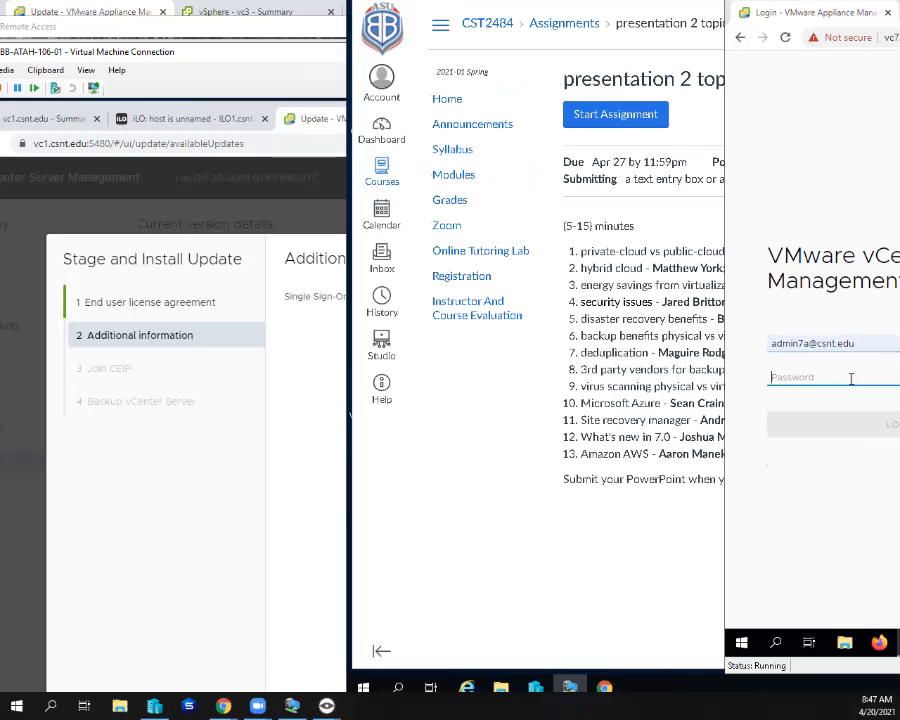
- Enter the account password, log in to vc7's vCenter Server Management and open its update page
type("*********")
key("Return")
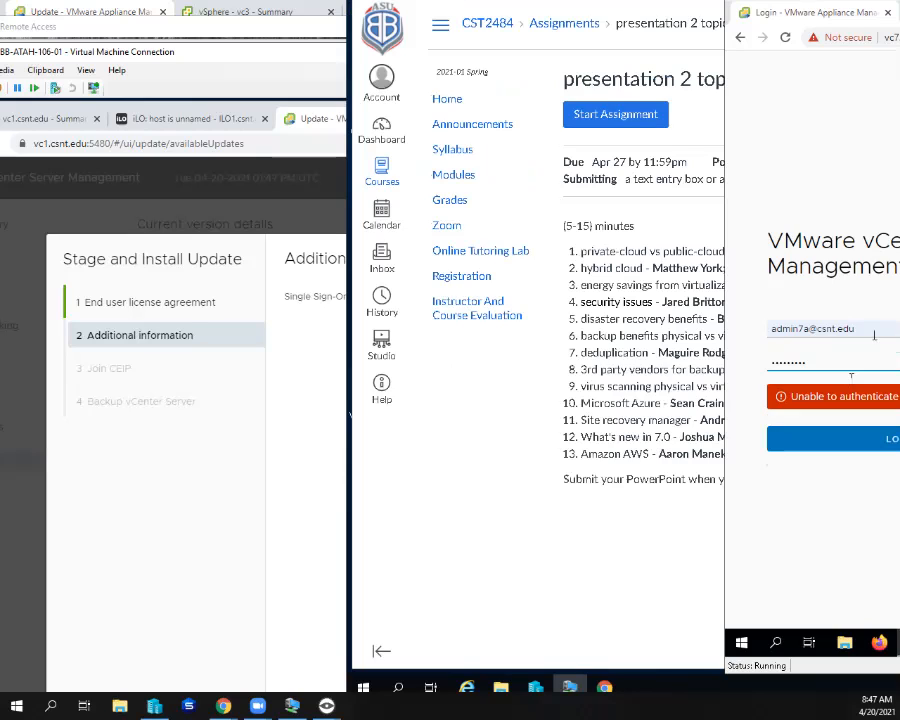
left_click(882, 330)
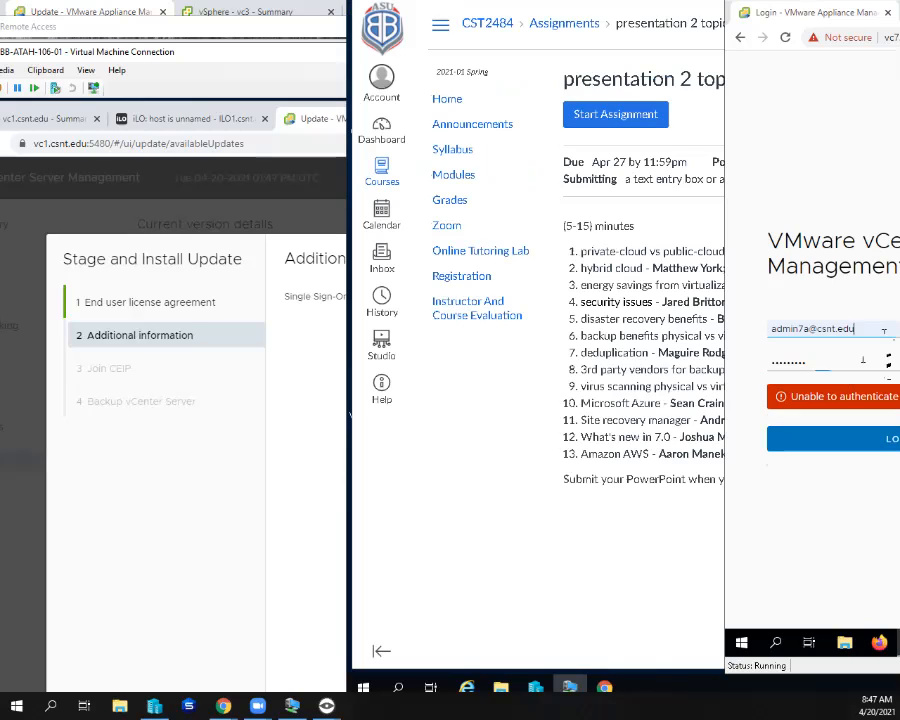
left_click(858, 439)
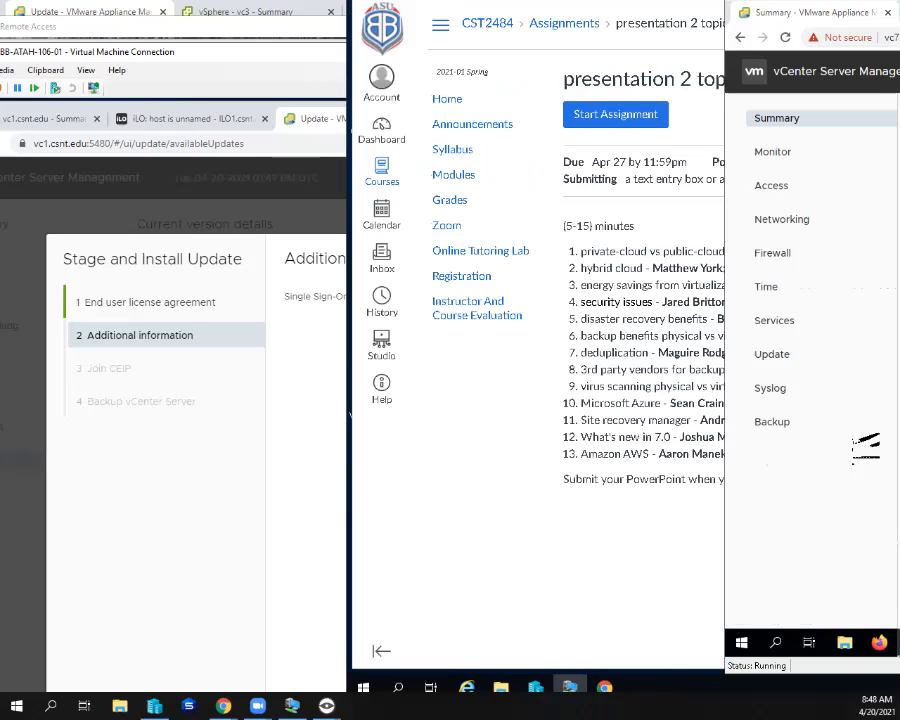
left_click(800, 360)
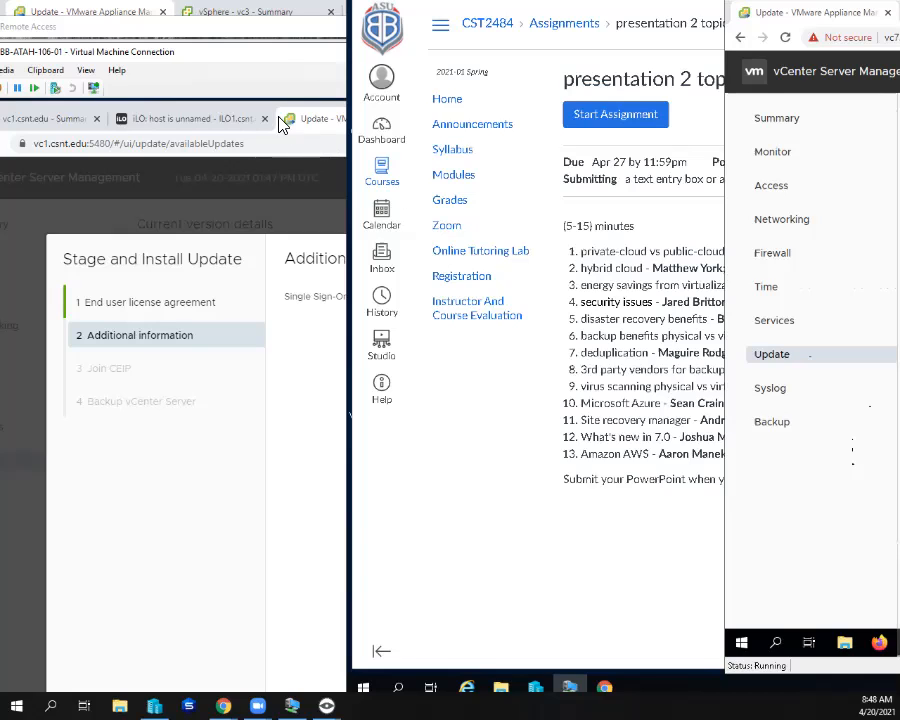
- Return to vc1's Stage and Install wizard, complete the Single Sign-On administrator password and continue to the CEIP page
left_click(277, 45)
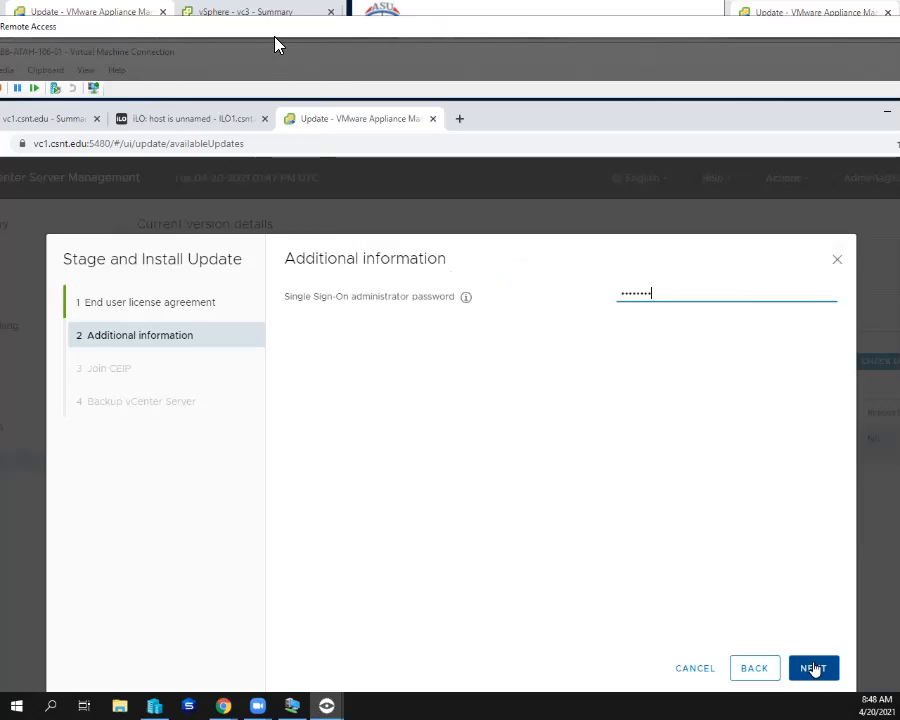
type("•")
left_click(813, 668)
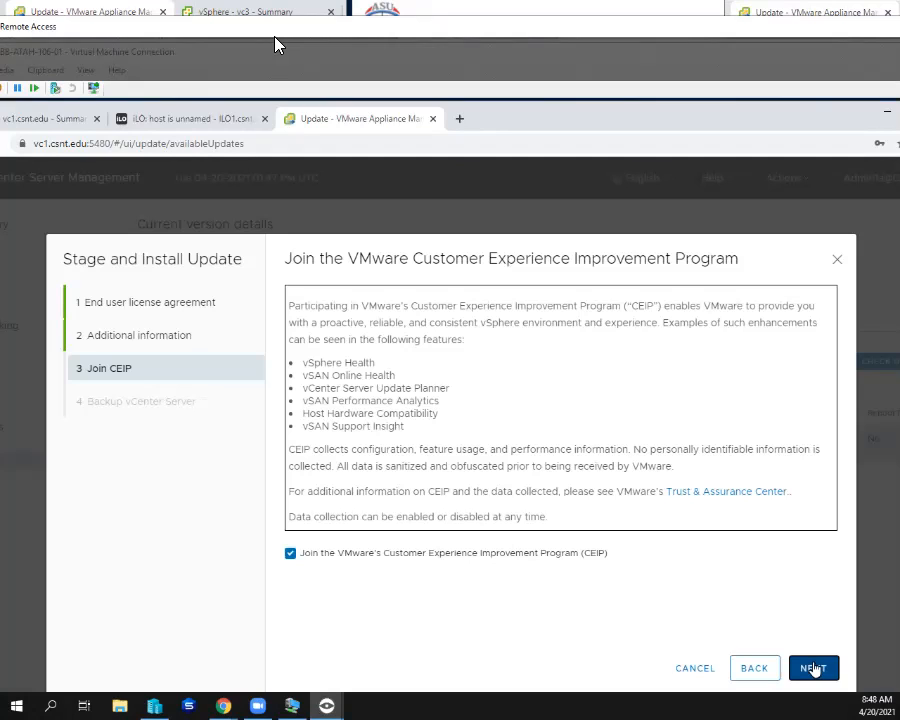
- Opt out of the Customer Experience Improvement Program, confirm that vCenter Server is backed up and finish the Stage and Install wizard
left_click(290, 553)
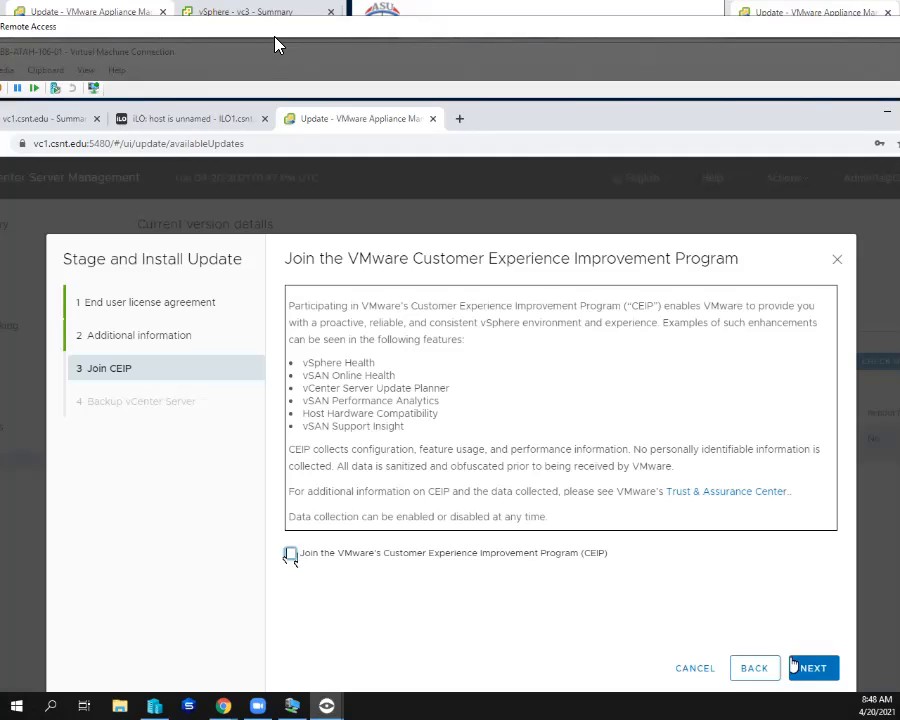
left_click(812, 668)
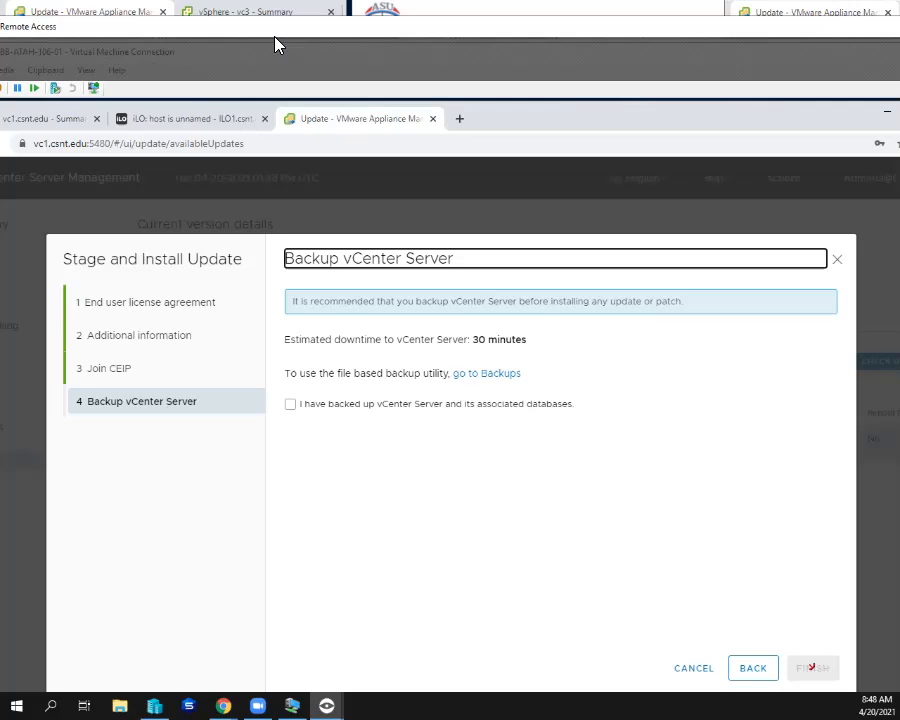
left_click(291, 405)
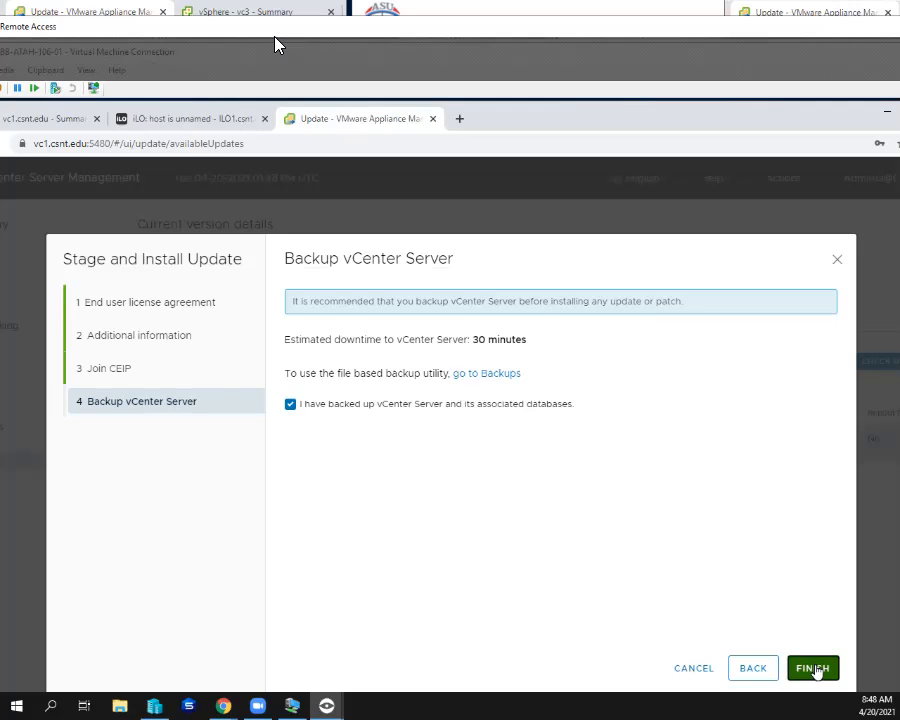
left_click(814, 668)
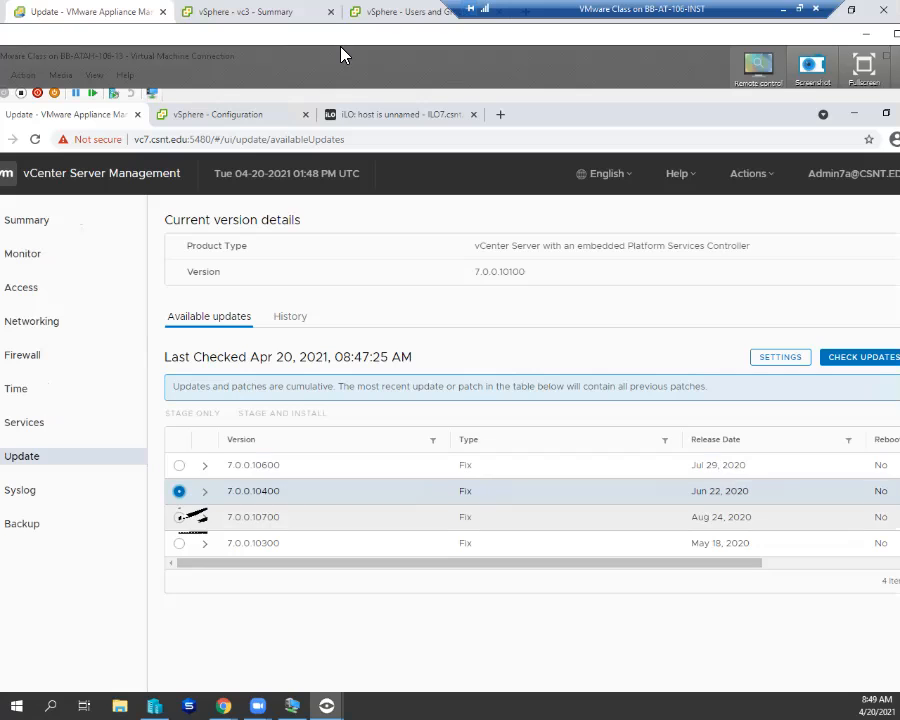
- Look over vc7's available updates 7.0.0.10700 and 7.0.0.10300 and its syslog forwarding configuration, returning to the update page
left_click(179, 517)
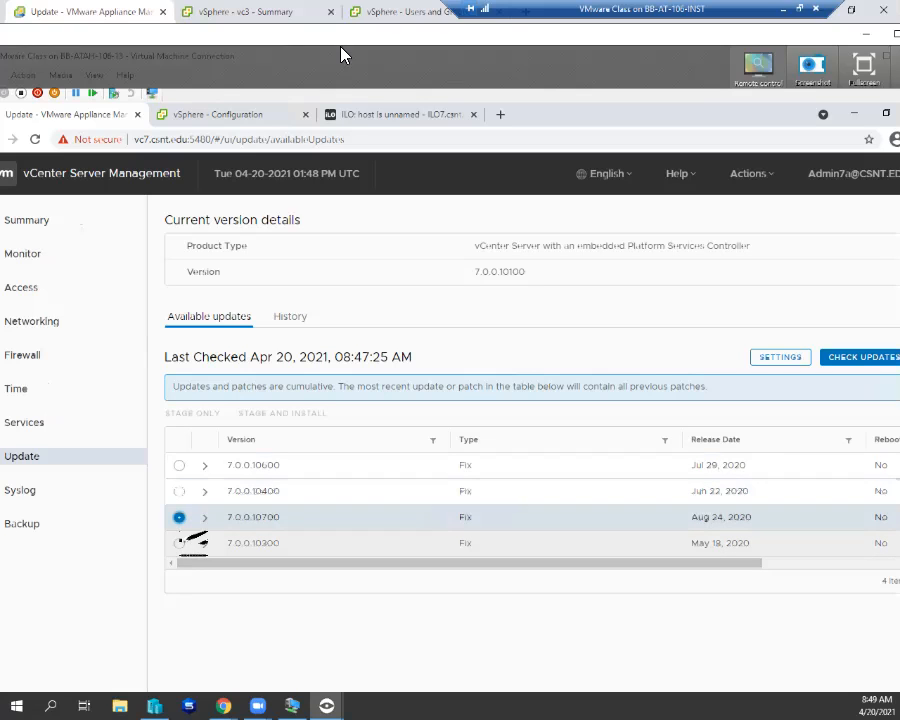
left_click(179, 543)
left_click(72, 490)
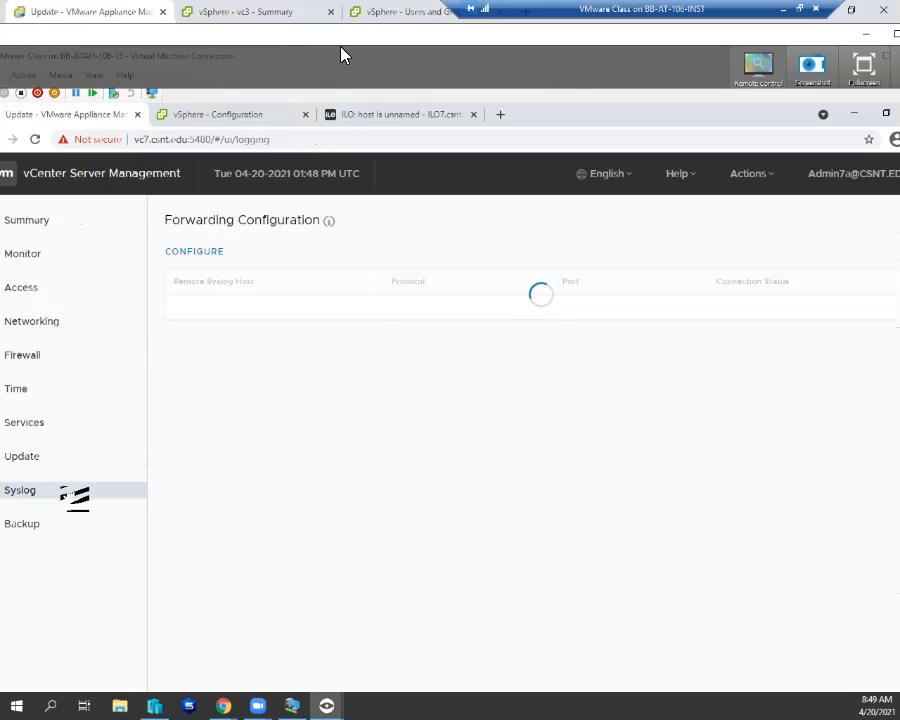
left_click(70, 460)
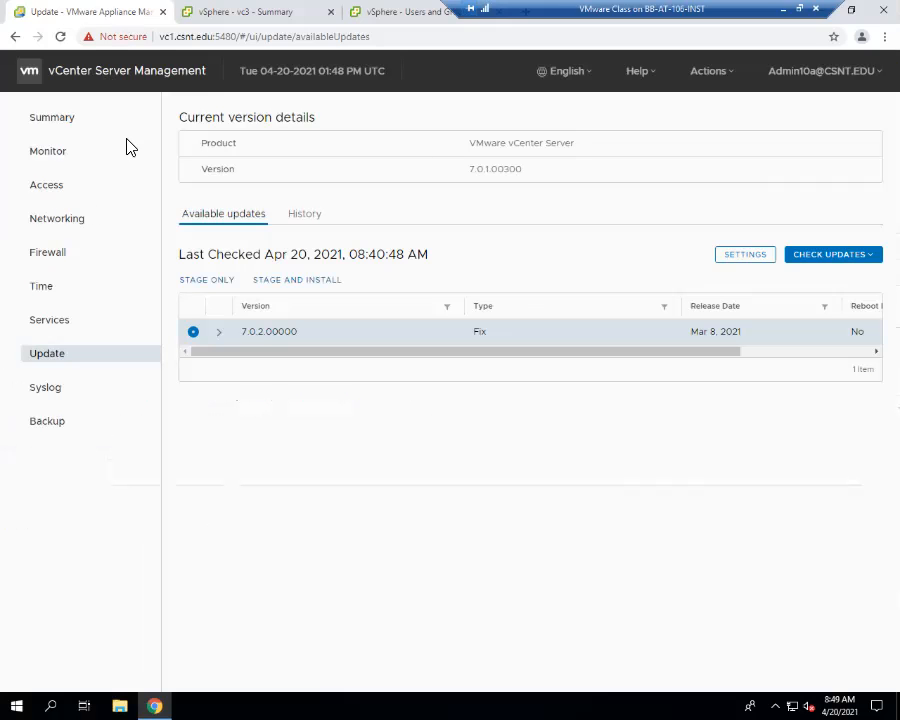
- Close the browser tabs holding vc1's update page and vc1's Users and Groups page
left_click(163, 12)
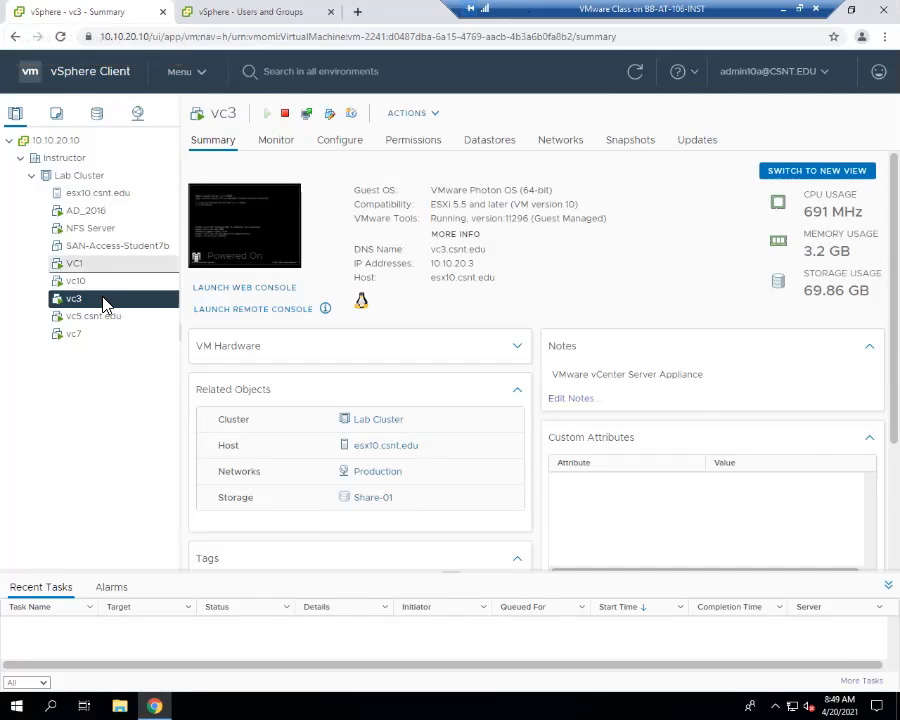
left_click(230, 14)
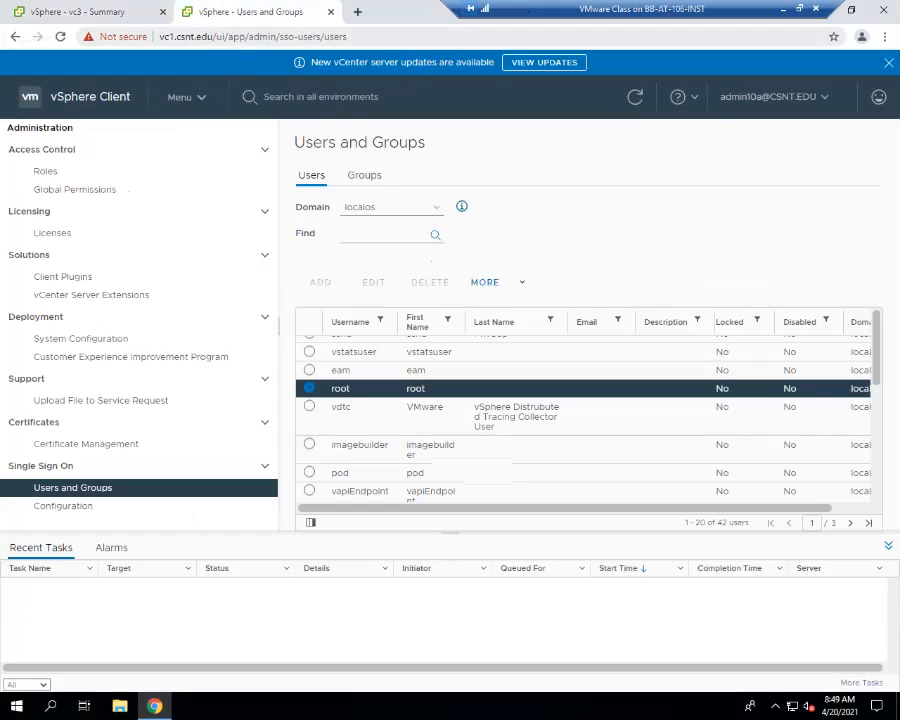
left_click(331, 13)
- Open vc7 in a new browser tab, launch its vSphere Client and log in with Windows session authentication
left_click(190, 13)
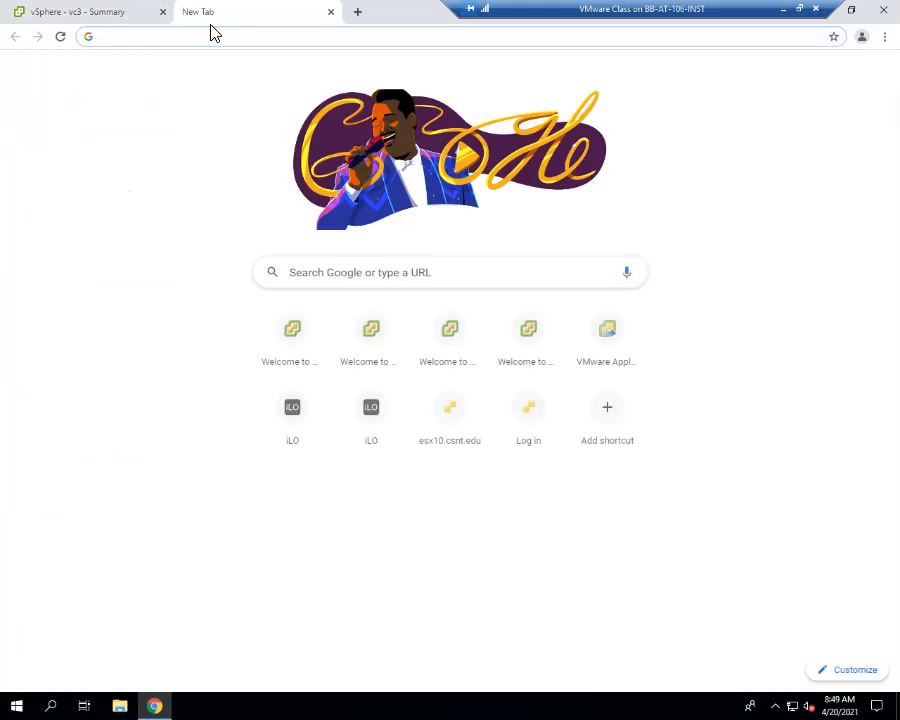
type("vc7.csnt.edu")
key("Return")
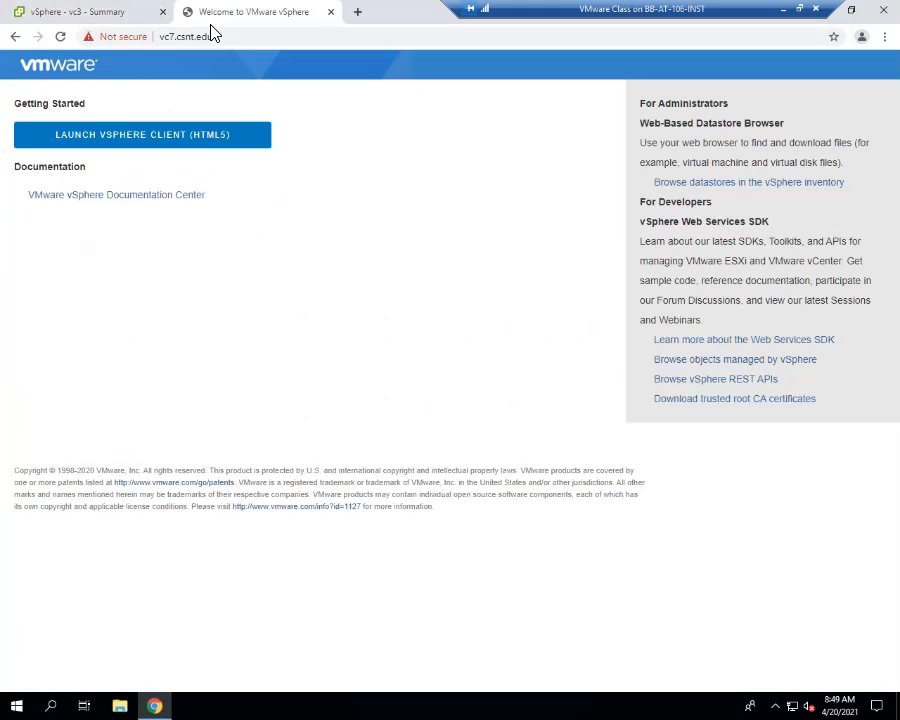
left_click(200, 142)
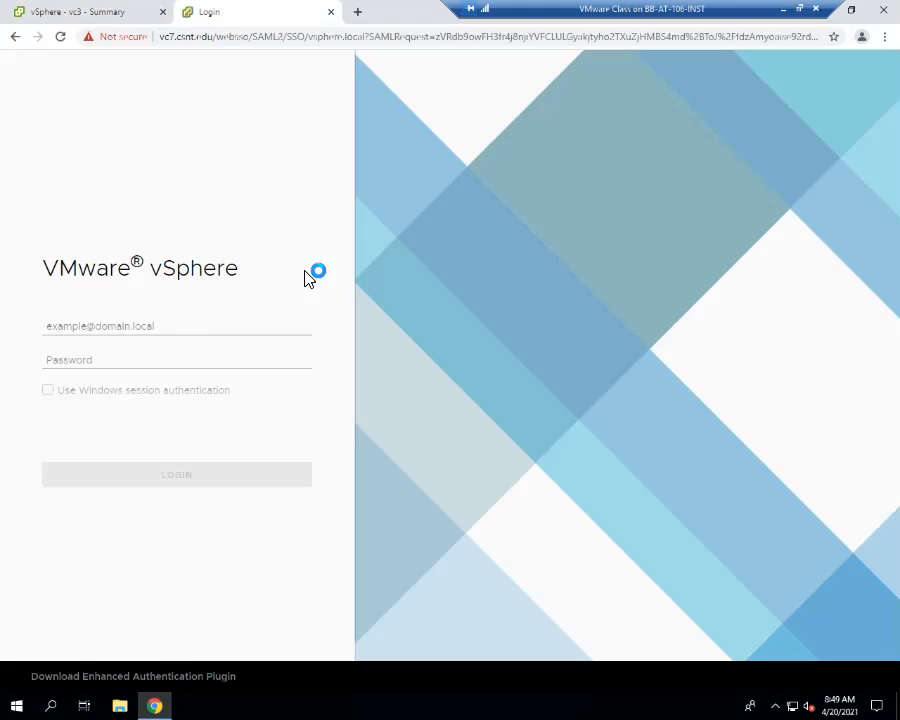
left_click(93, 391)
left_click(152, 474)
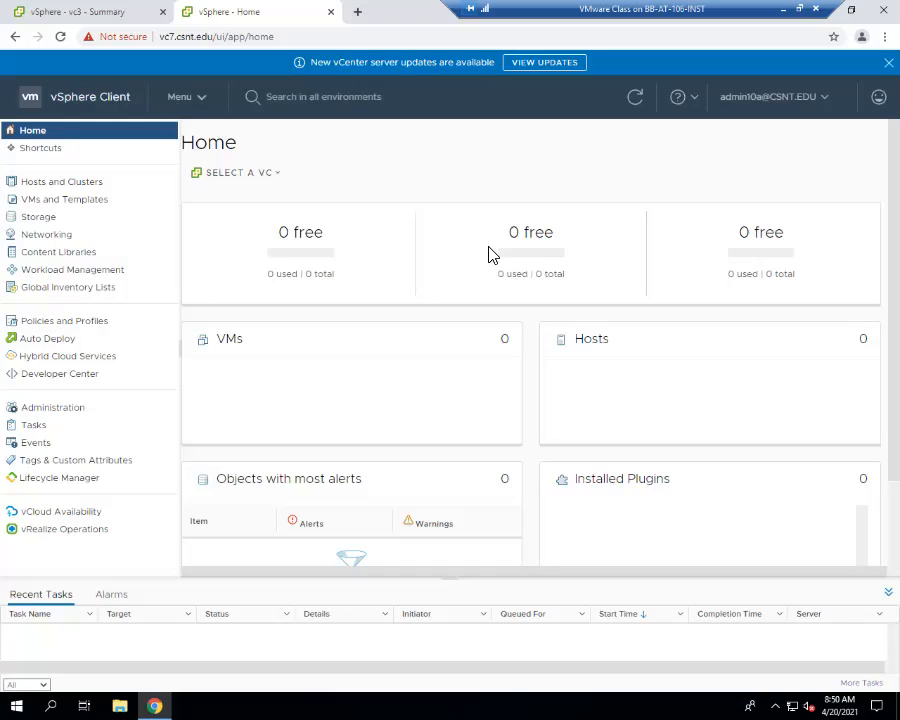
- Open the Local Accounts policies in vc7's Single Sign On configuration
left_click(80, 410)
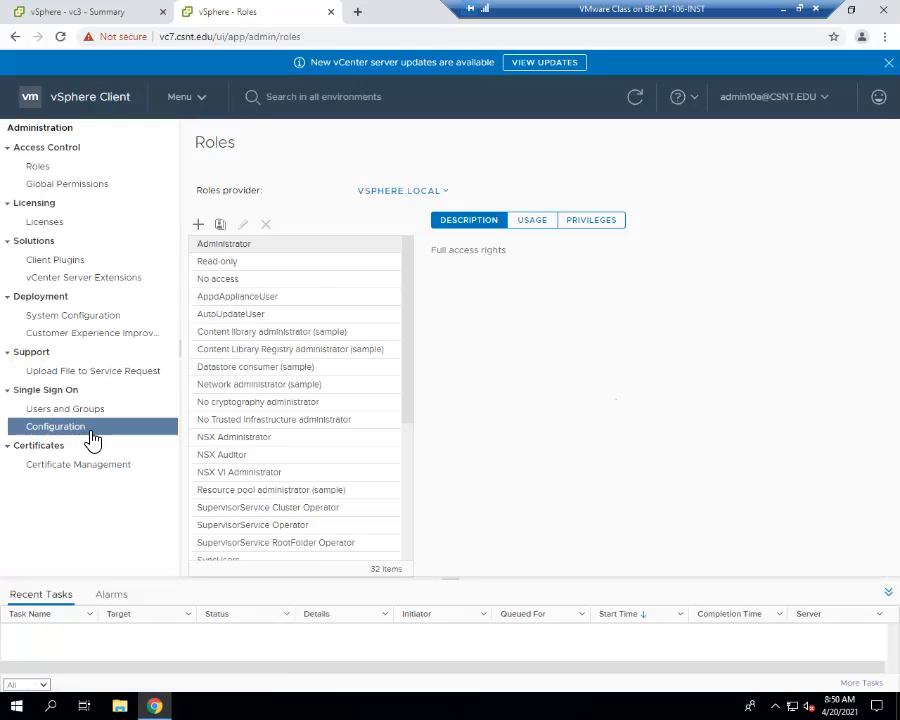
left_click(88, 427)
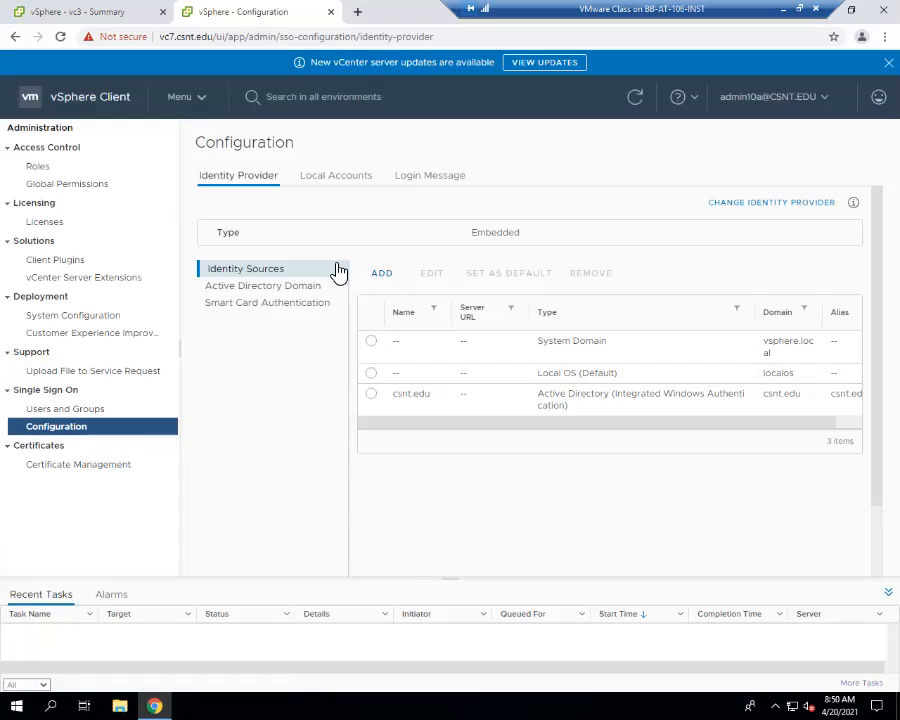
left_click(330, 195)
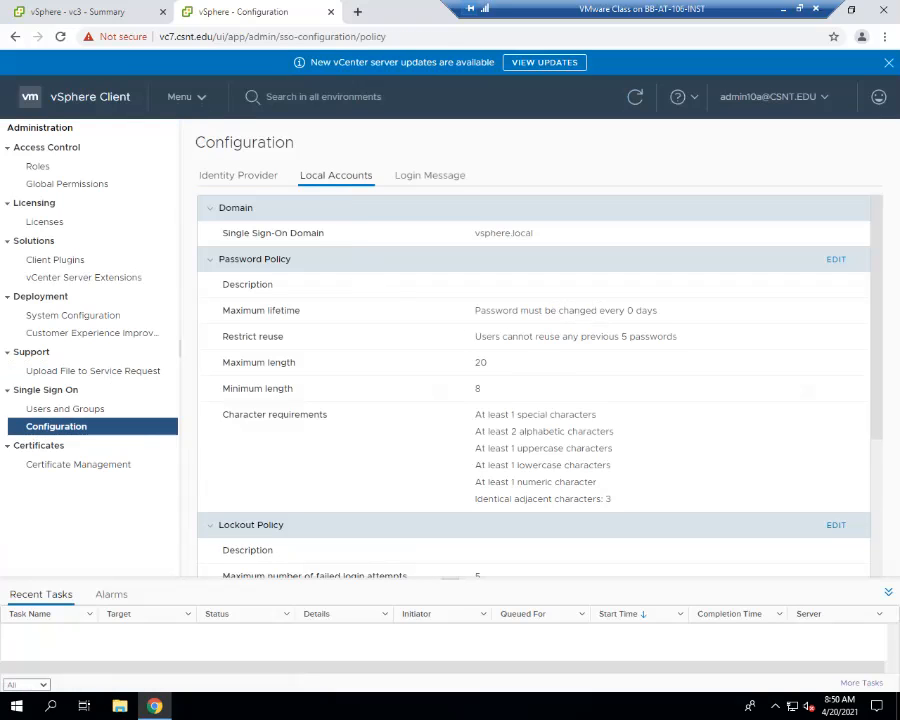
left_click(836, 259)
double_click(574, 266)
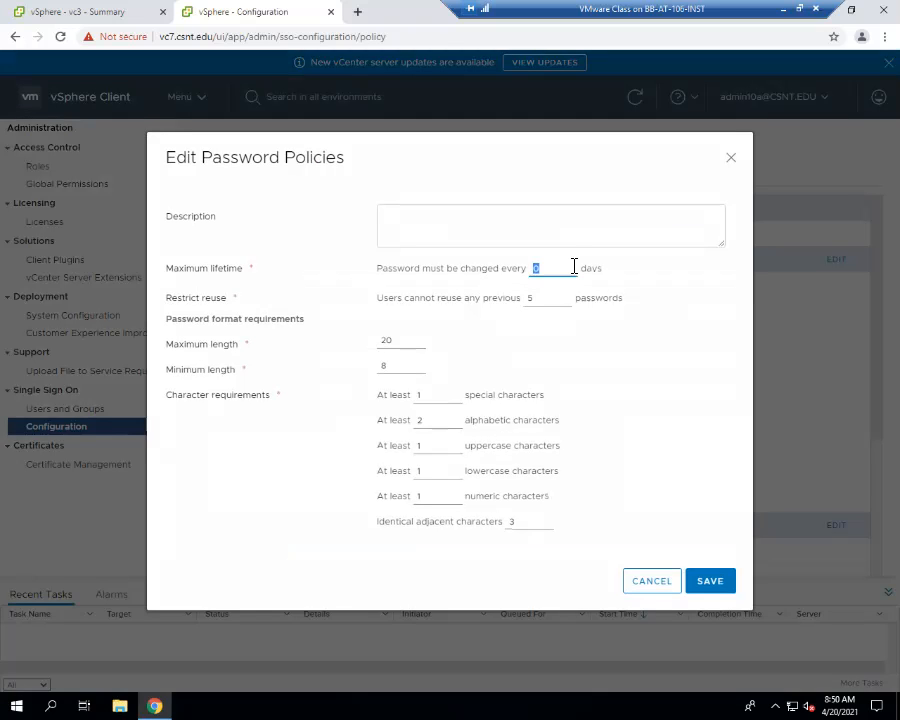
type("-1")
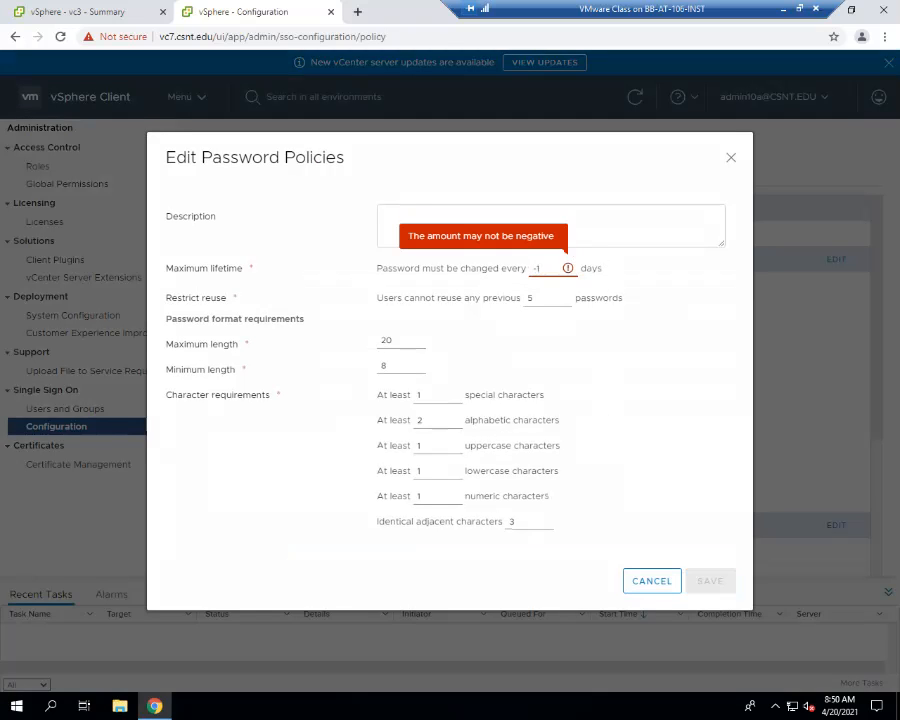
left_click(652, 581)
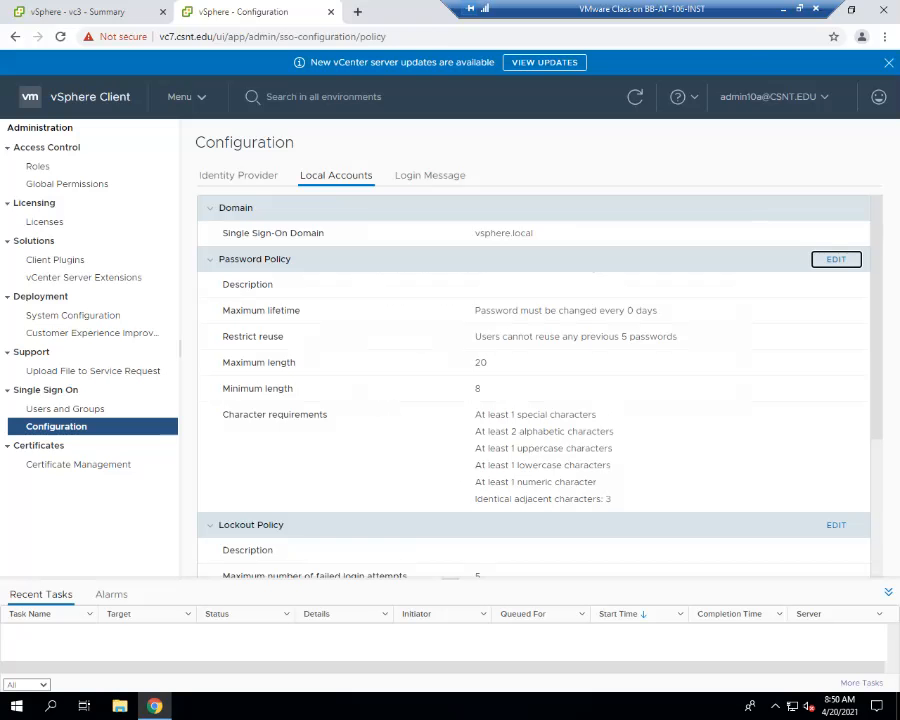
- Set the password policy's maximum lifetime to 99999999 days and restrict reuse to 1 previous password, and save it
key("Return")
double_click(548, 268)
type("99999")
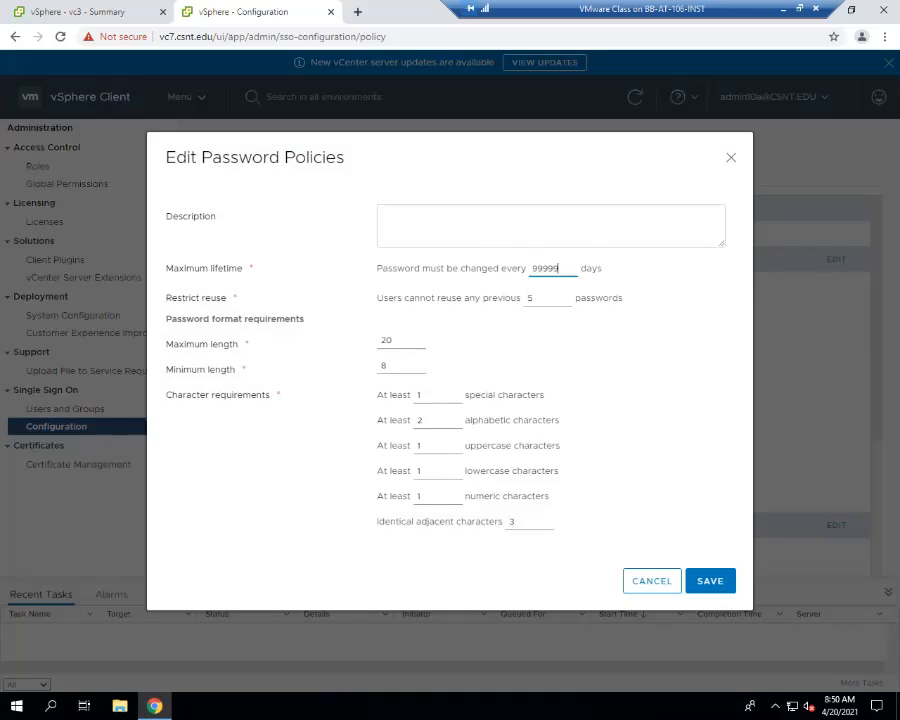
key("Tab")
left_click(706, 581)
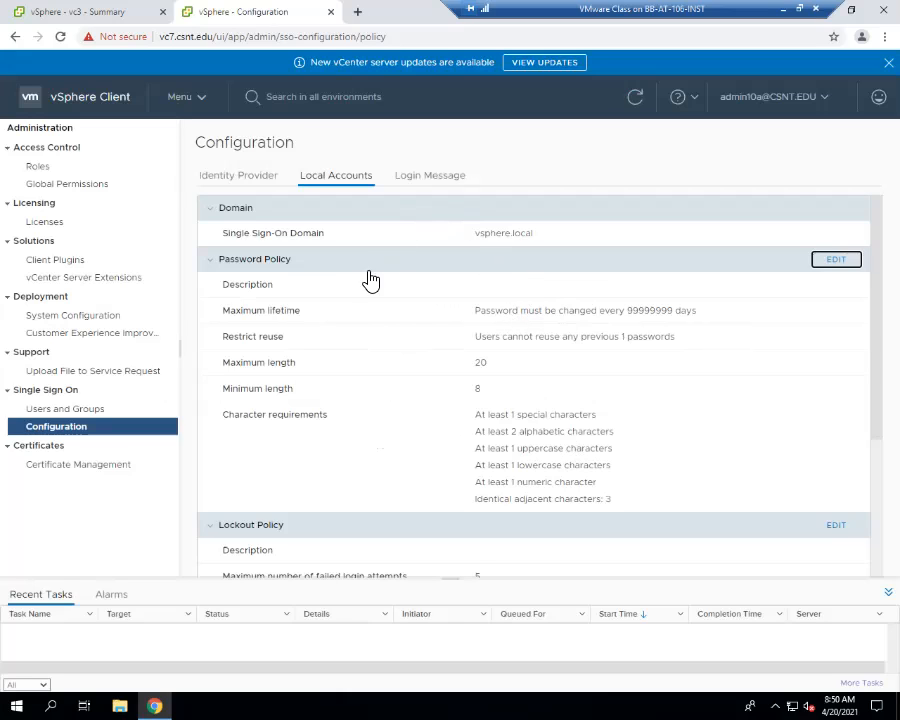
- Review vc7's identity sources and Active Directory domain membership, returning to the local account policies
left_click(268, 183)
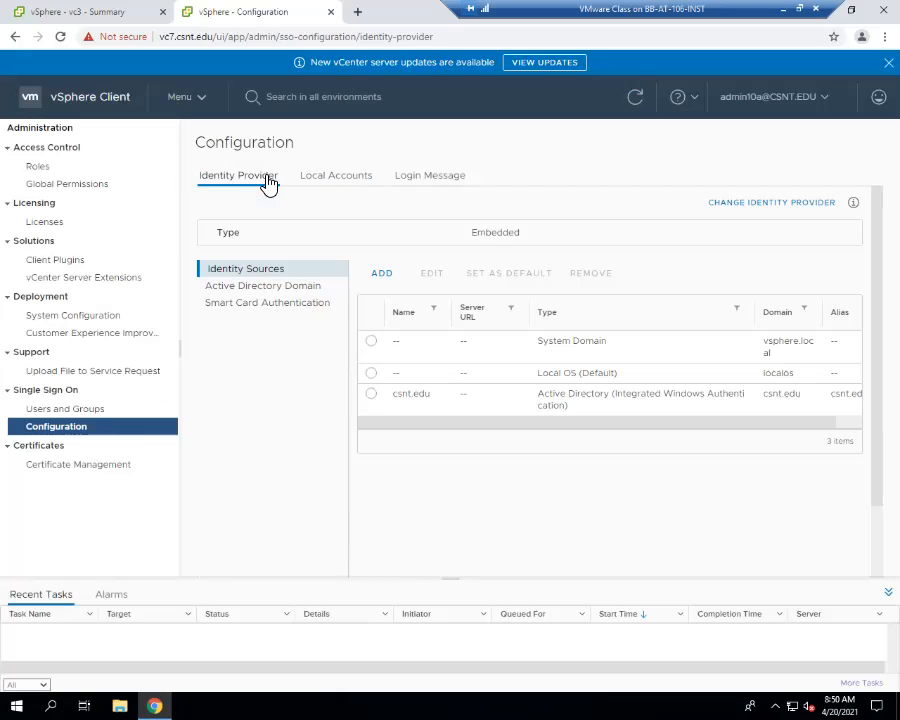
left_click(313, 289)
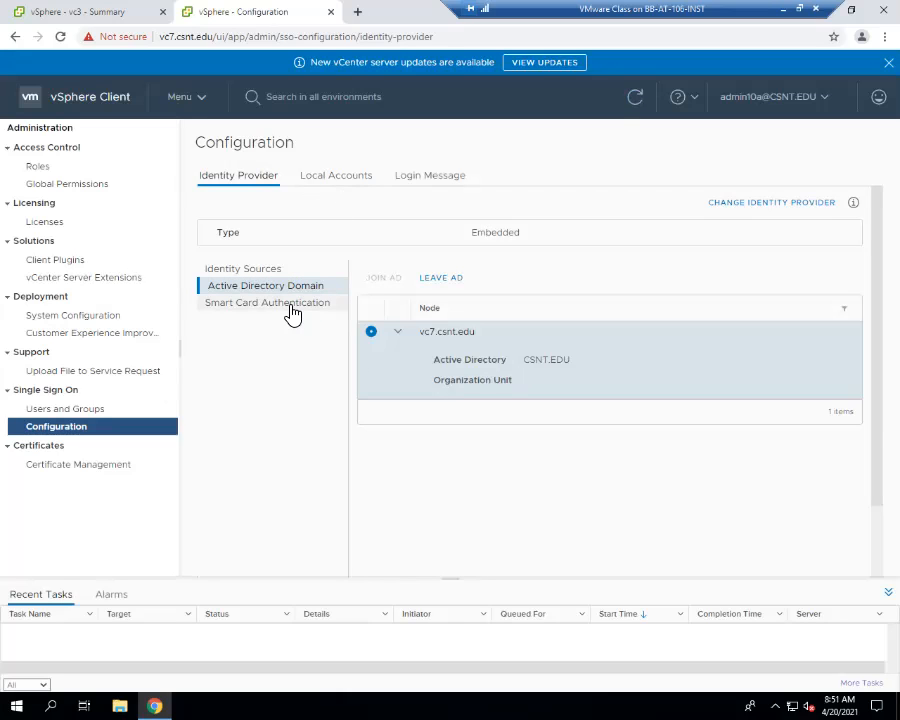
left_click(260, 270)
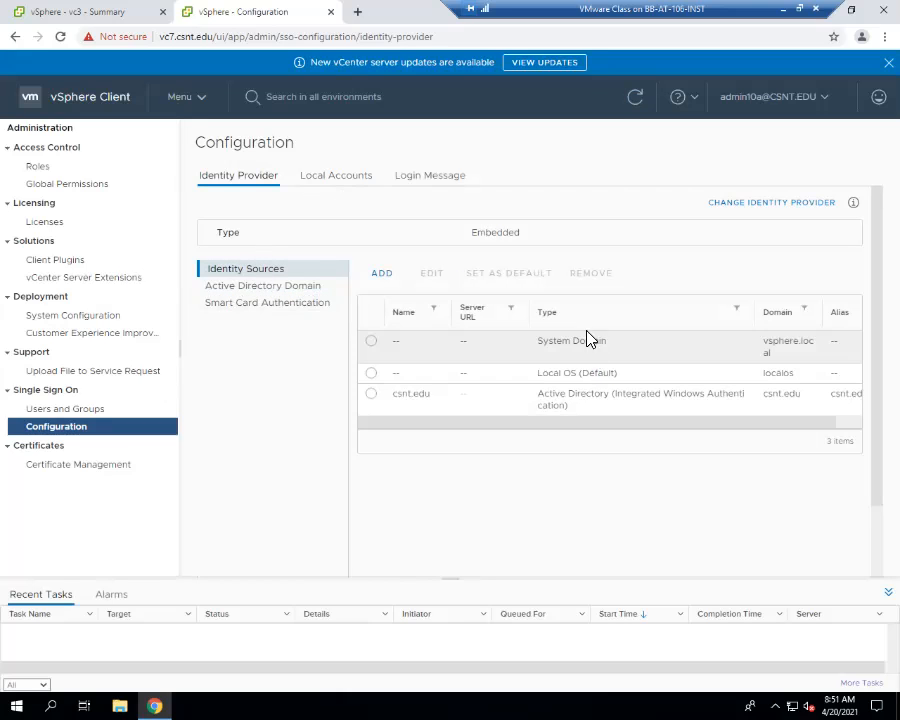
left_click(343, 182)
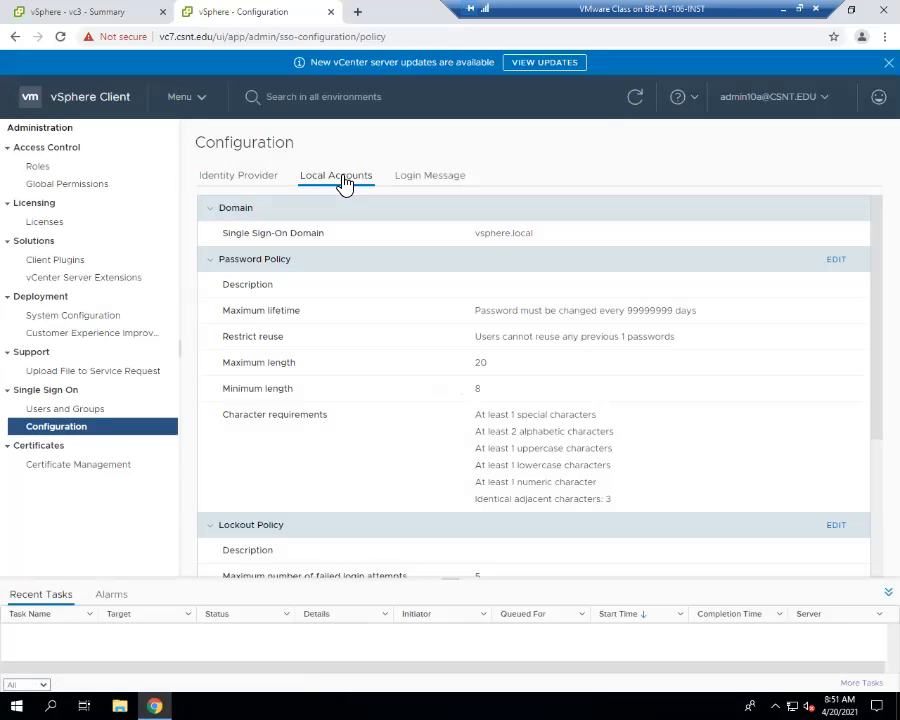
- Review the members of the DCAdmins and LicenseService.Administrators groups in vc7's Single Sign On, leaving both unchanged
left_click(100, 409)
left_click(272, 178)
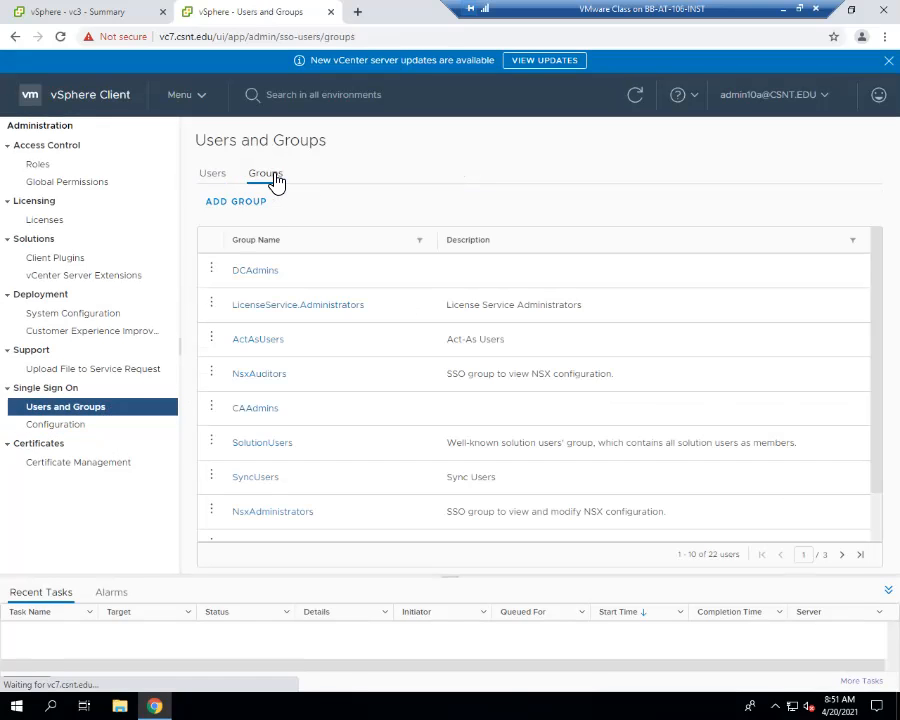
left_click(215, 272)
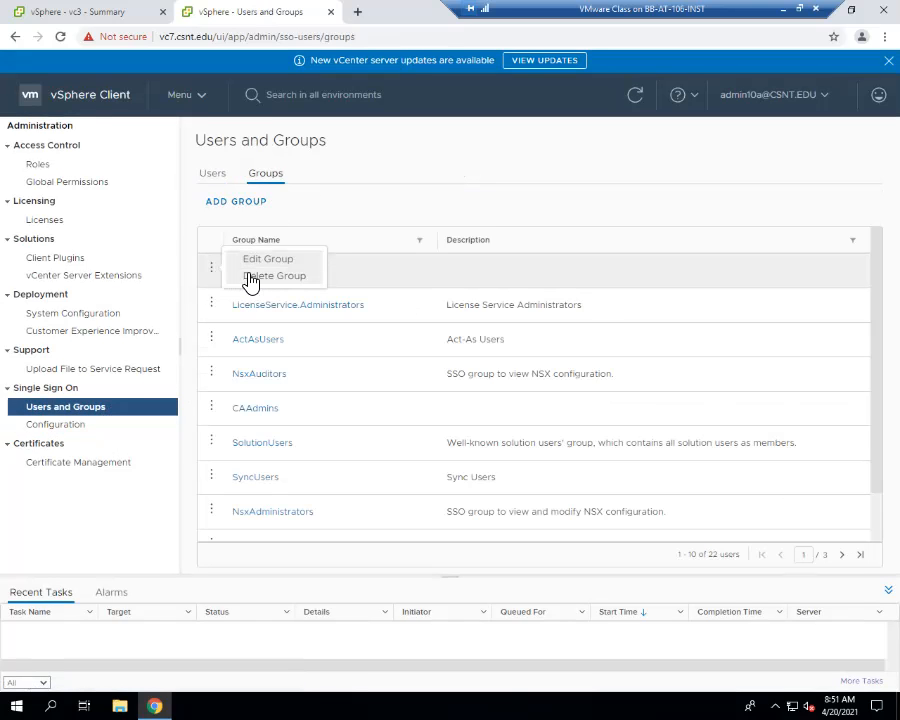
left_click(250, 264)
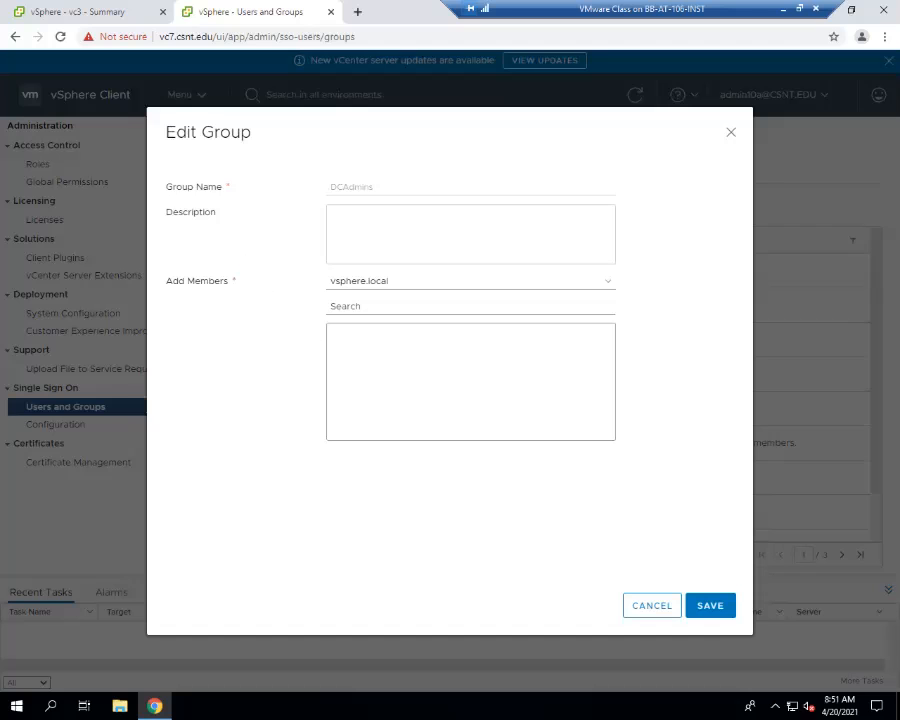
left_click(651, 603)
left_click(211, 303)
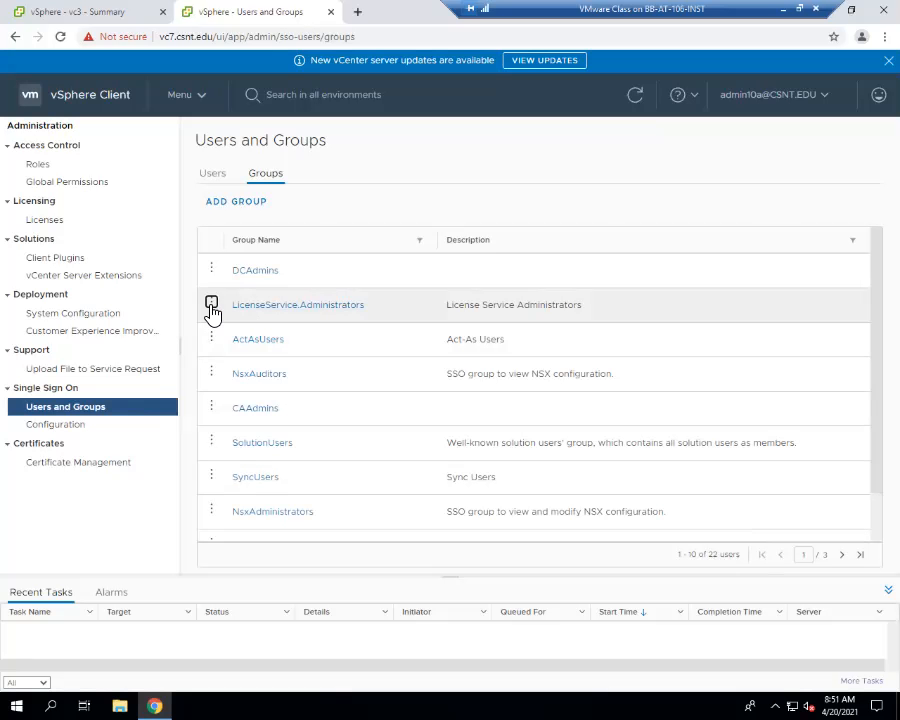
left_click(253, 293)
left_click(651, 605)
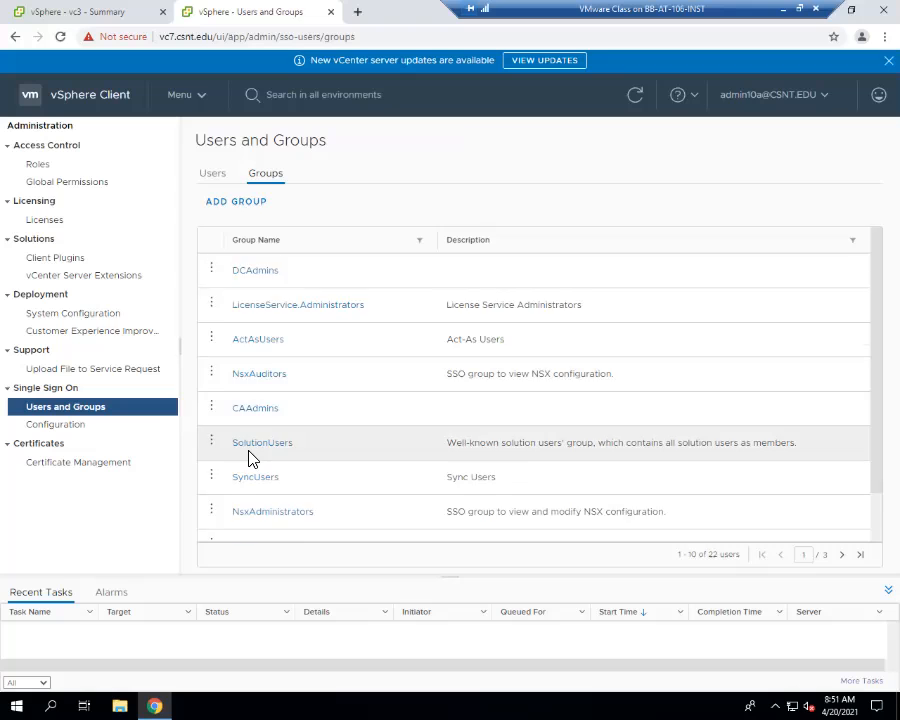
- Browse to the last page of Single Sign On groups and inspect the members of SystemConfiguration.BashShellAdministrators
scroll(252, 458, "down", 2)
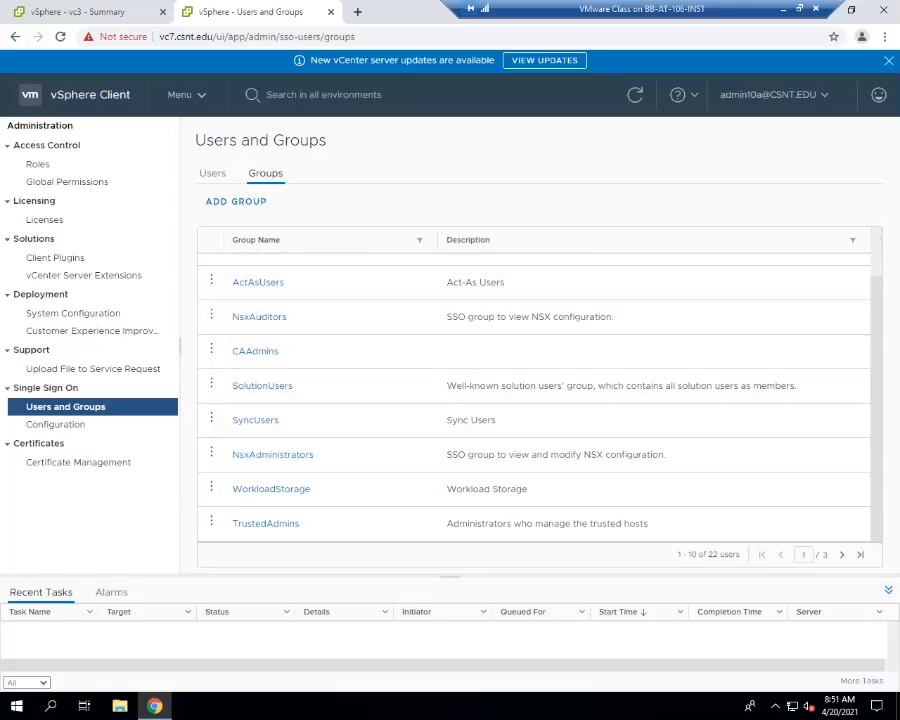
left_click(842, 555)
left_click(842, 555)
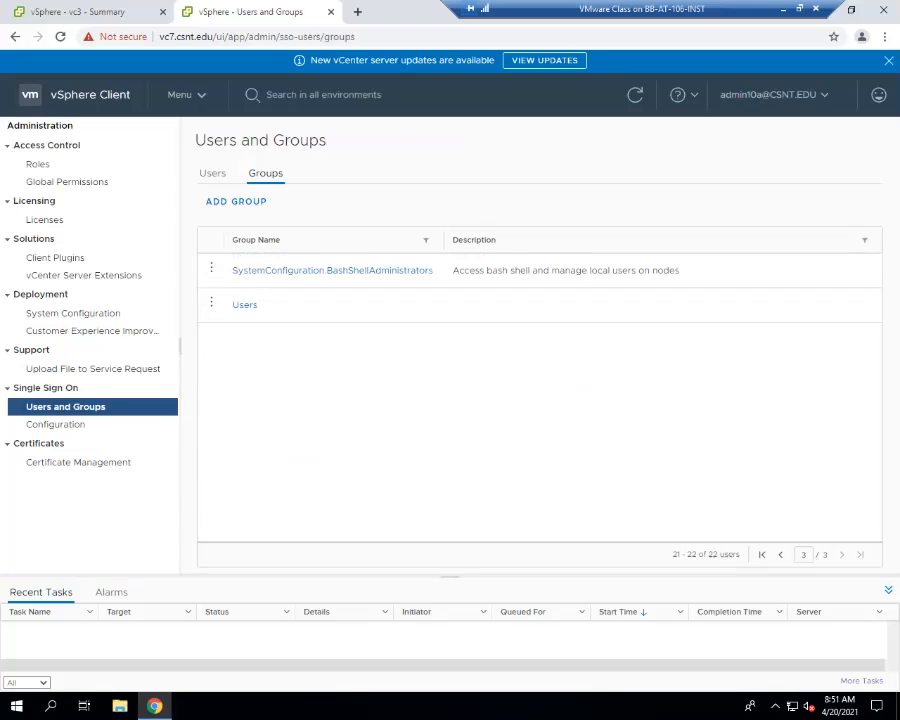
left_click(212, 270)
left_click(250, 259)
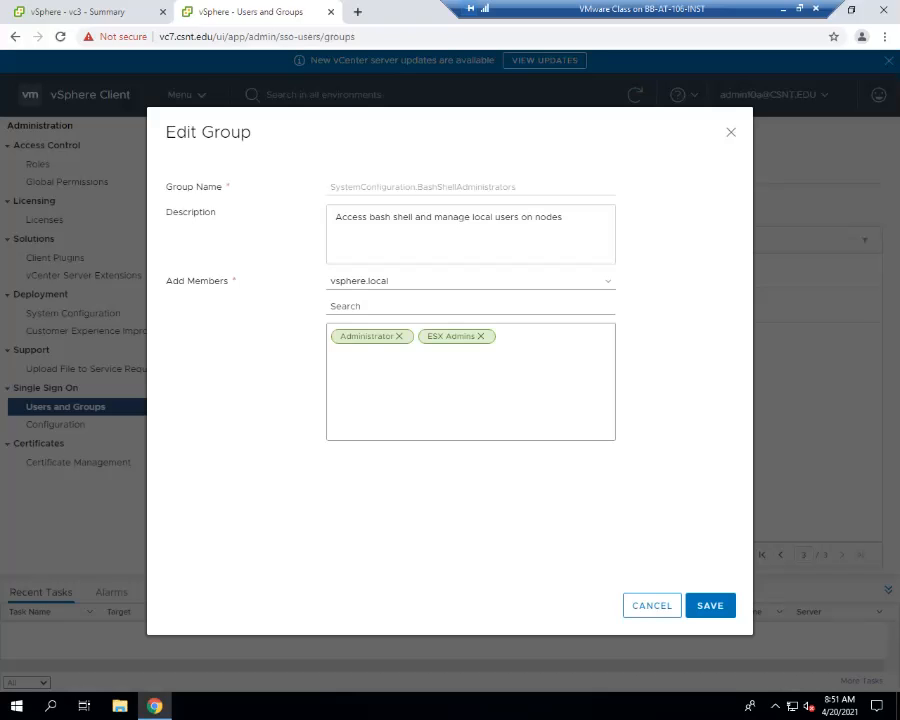
left_click(651, 603)
- Inspect the members of the vSphereClientSolutionUsers and SystemConfiguration.Administrators groups on the second page of groups
left_click(781, 555)
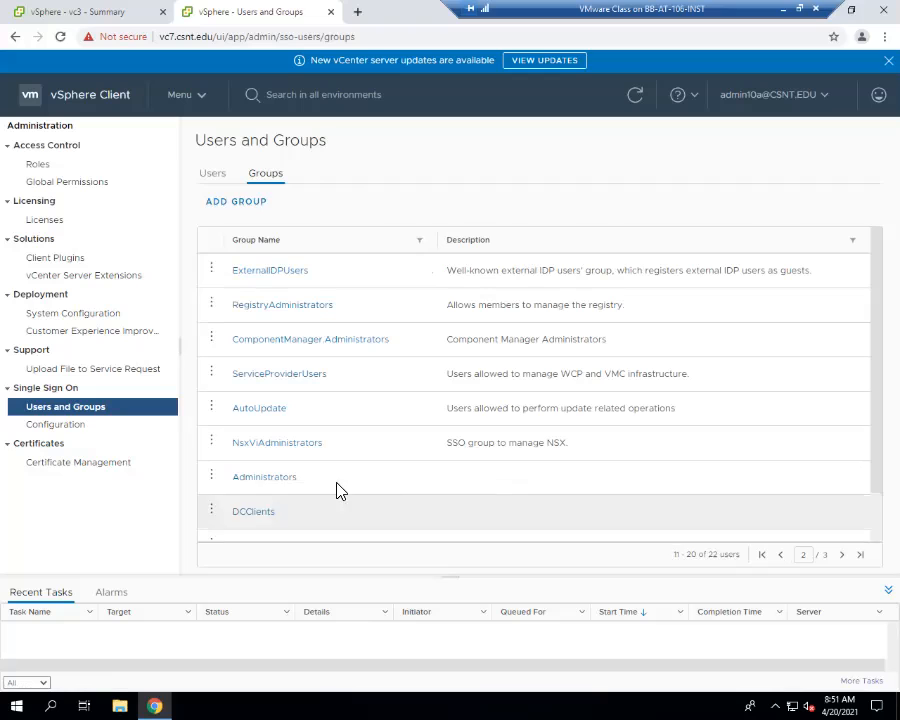
scroll(231, 484, "down", 1)
scroll(231, 485, "down", 1)
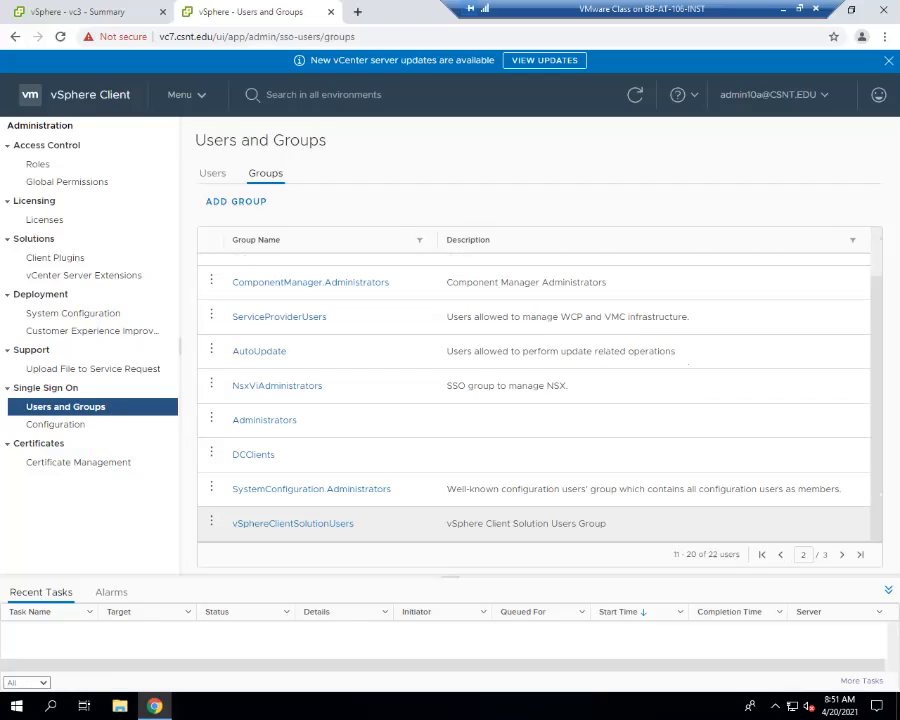
left_click(211, 520)
left_click(266, 508)
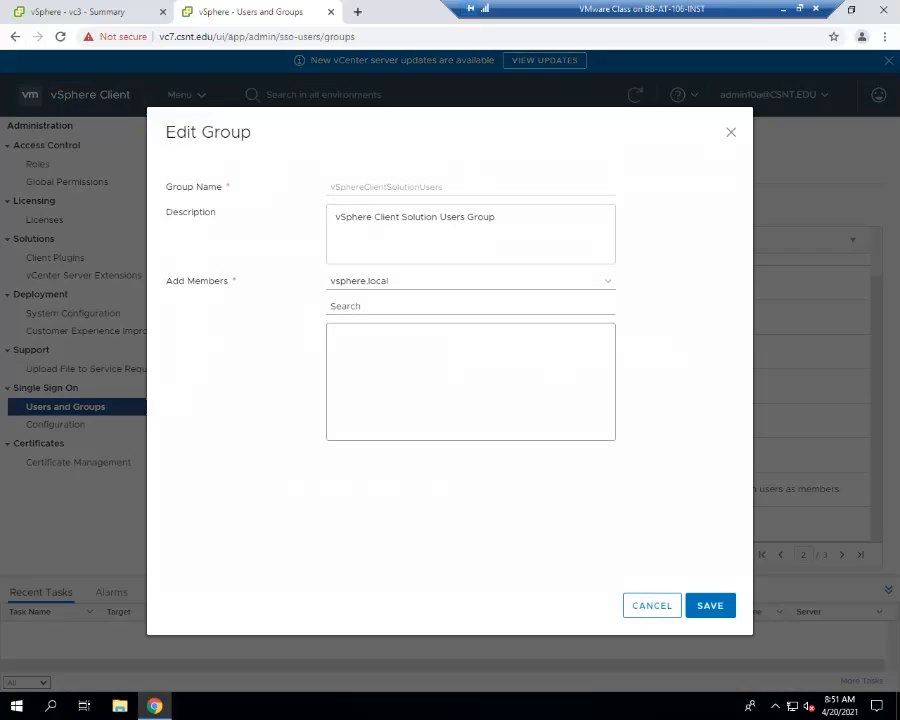
left_click(652, 605)
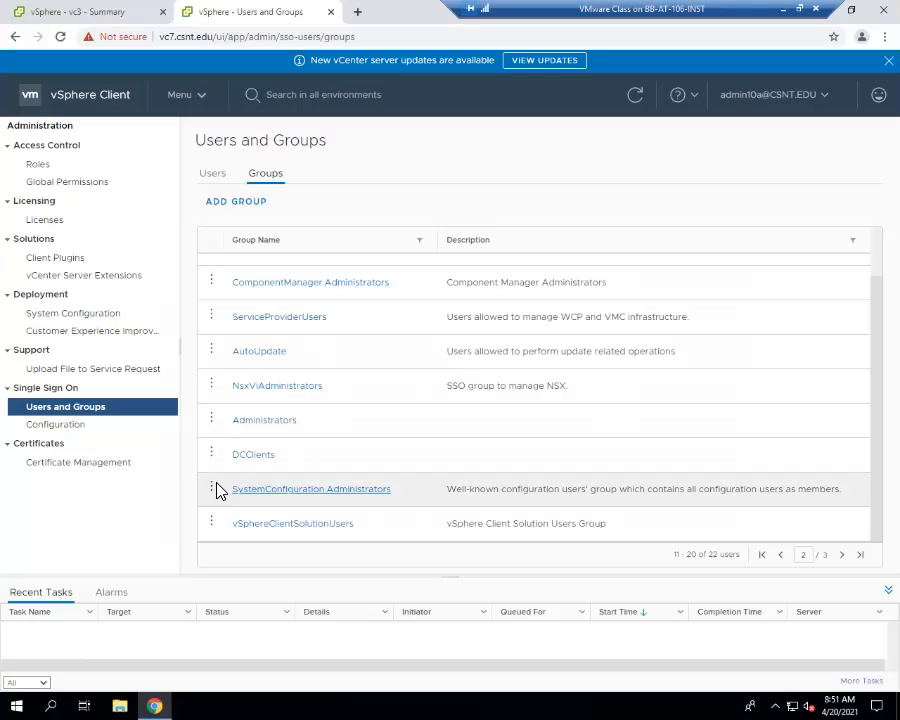
left_click(211, 489)
left_click(268, 480)
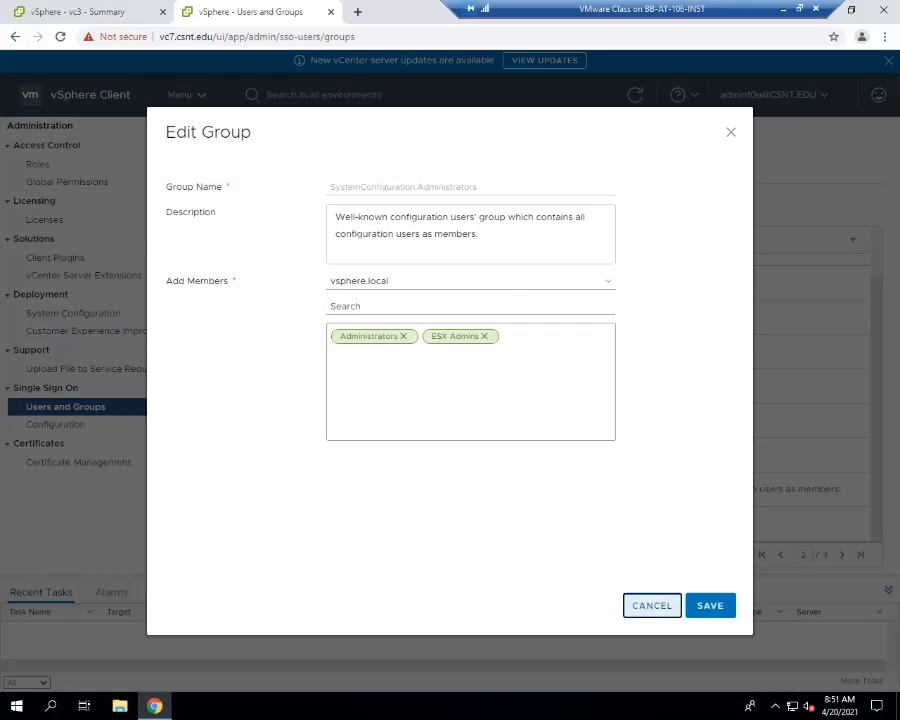
left_click(652, 605)
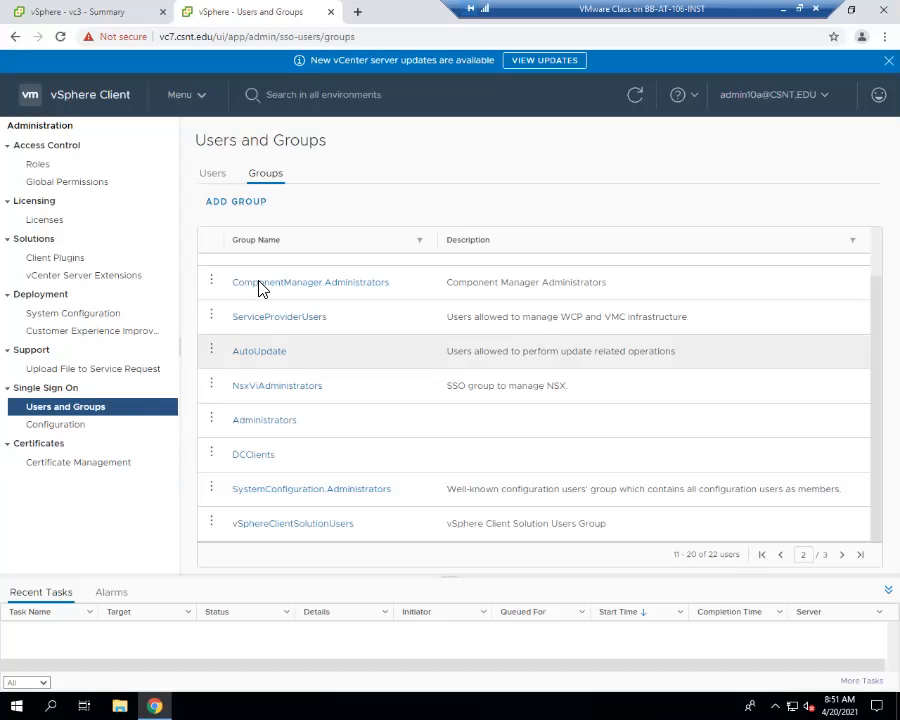
- Open vc7's appliance management site at vc7.csnt.edu:5480 in a new browser tab
left_click(357, 12)
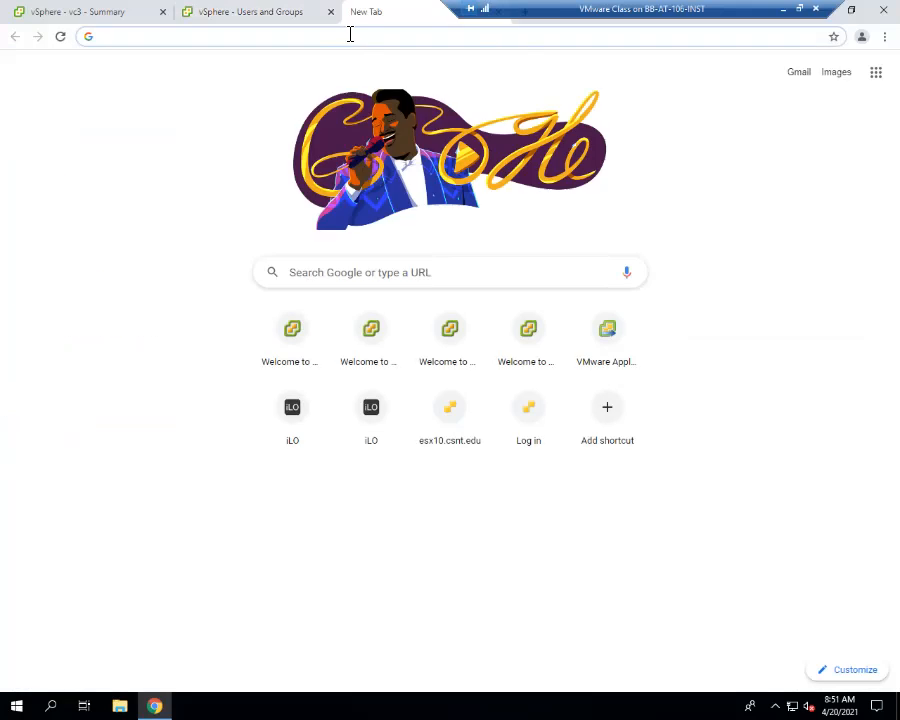
type("vc7")
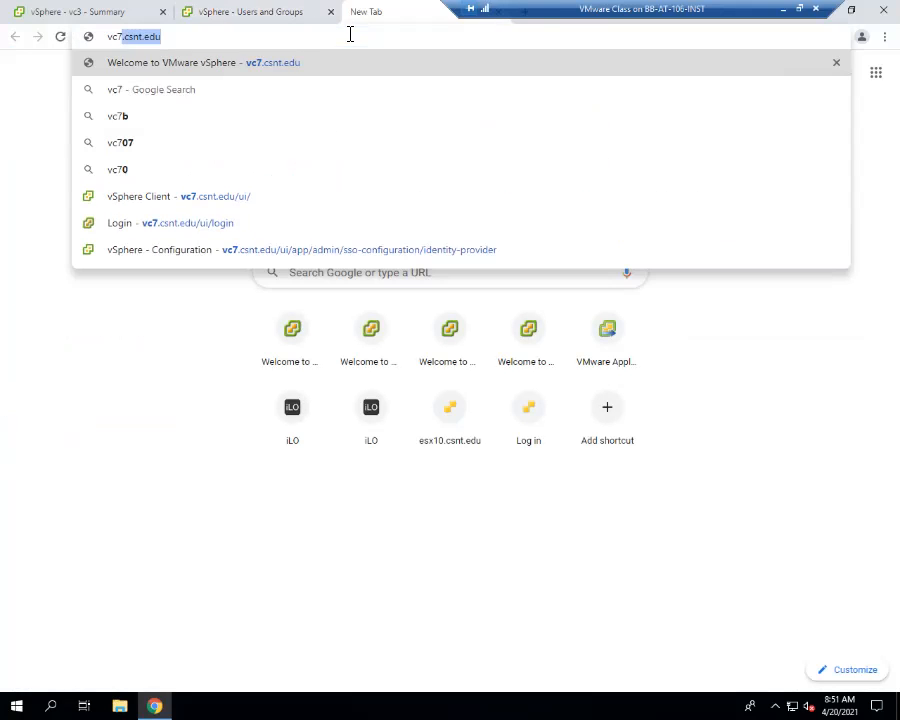
key("Right")
type(":6")
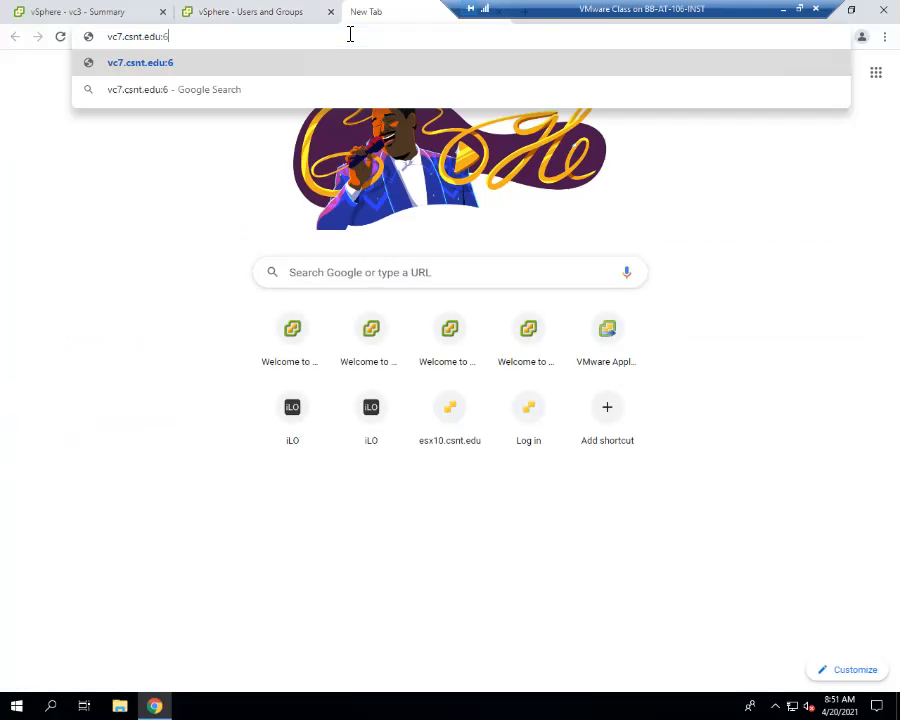
key("BackSpace")
key("BackSpace")
type(":548")
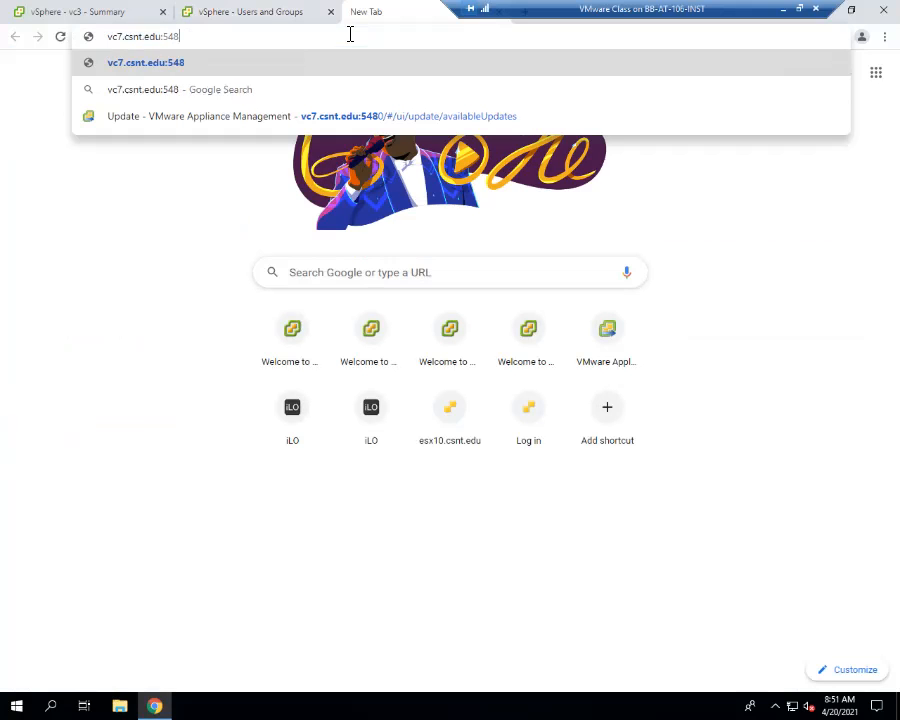
type("0")
key("Return")
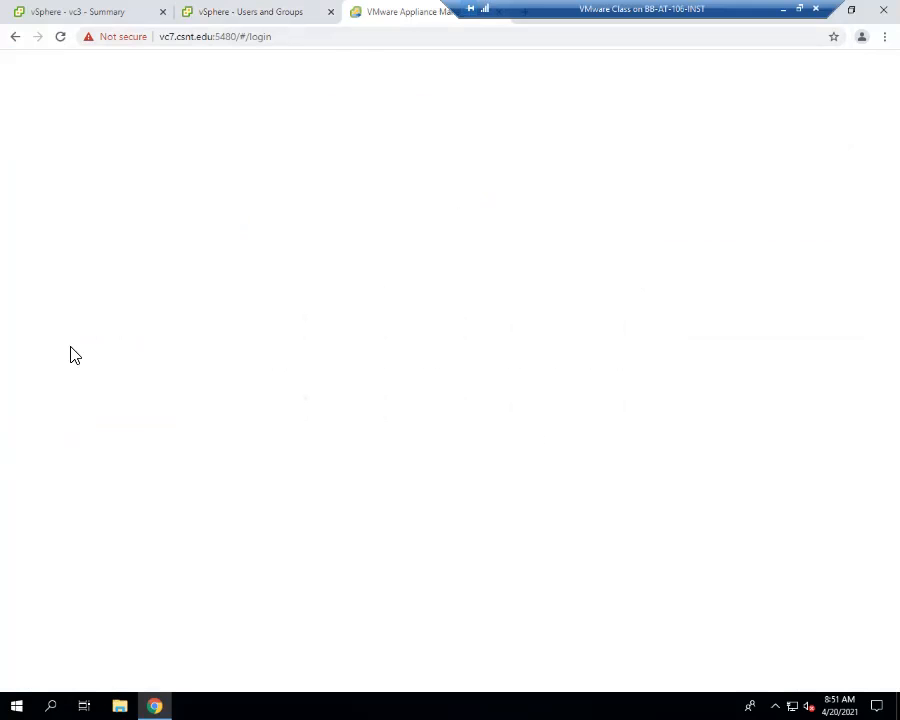
- Log in to vCenter Server Management on vc7 with the administrator account's user name and password
left_click(104, 370)
left_click(106, 403)
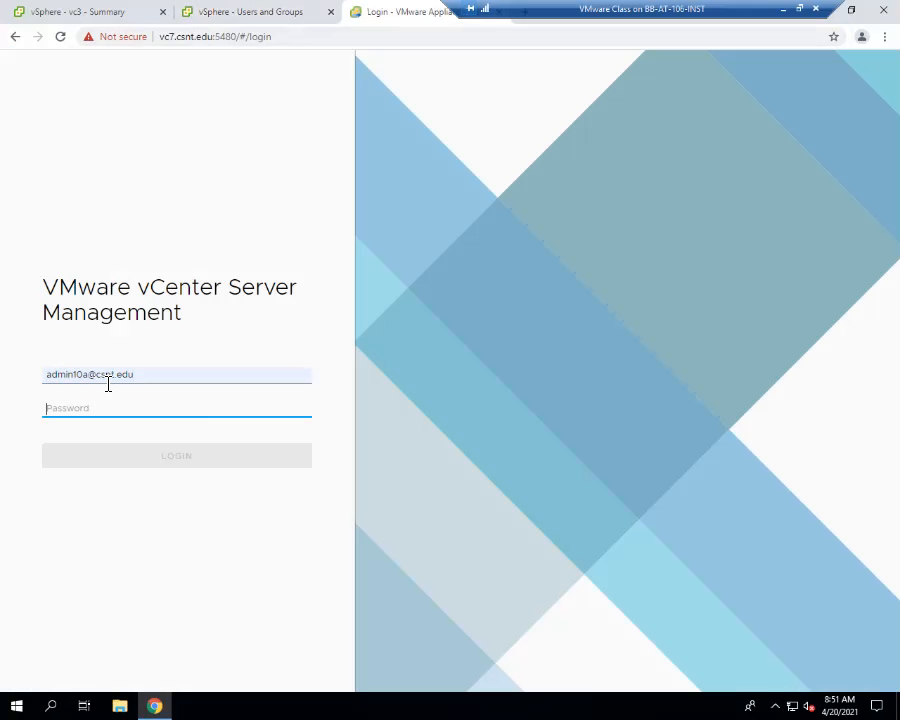
type("*")
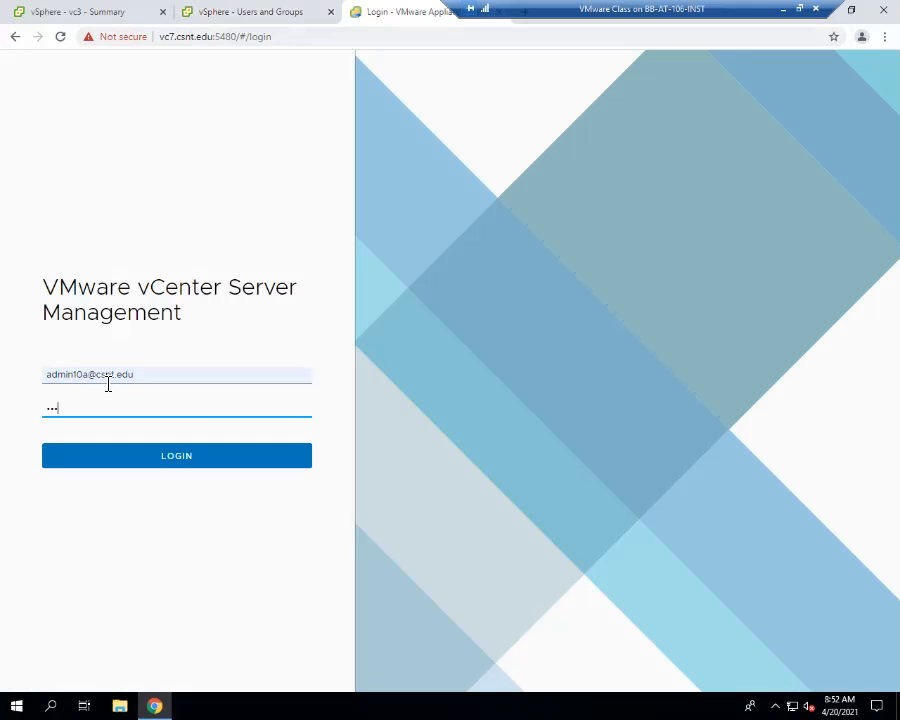
key("Return")
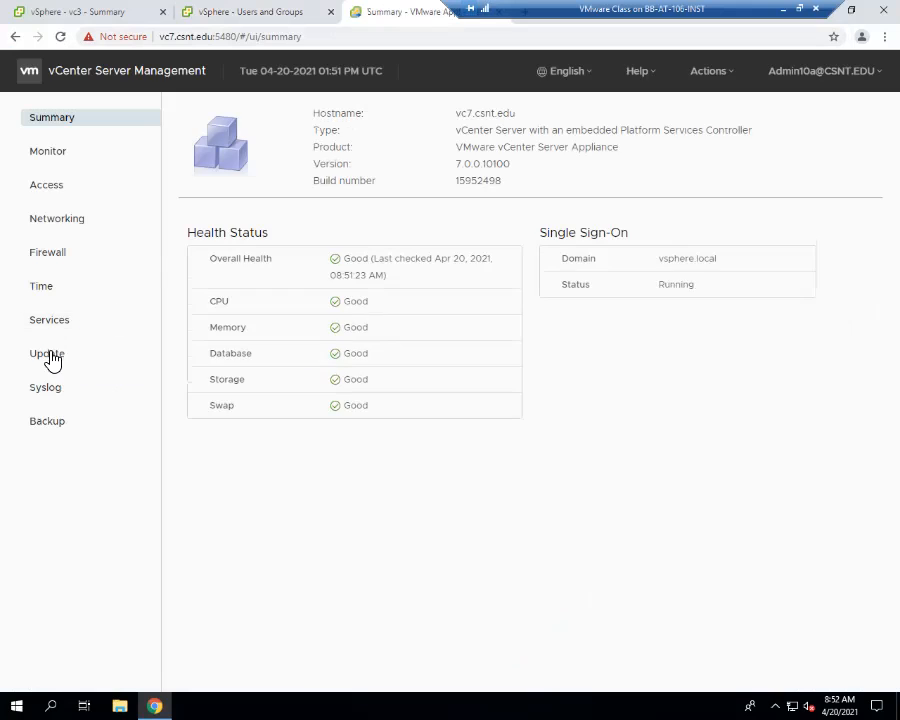
- Check for available updates on vc7's Update page
left_click(50, 358)
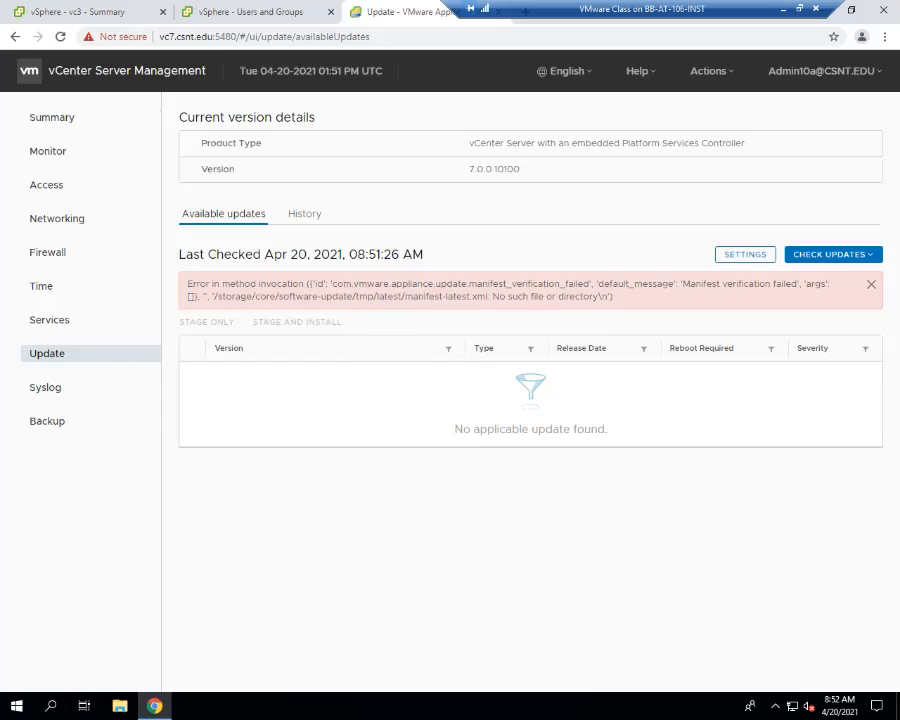
left_click(833, 254)
left_click(813, 304)
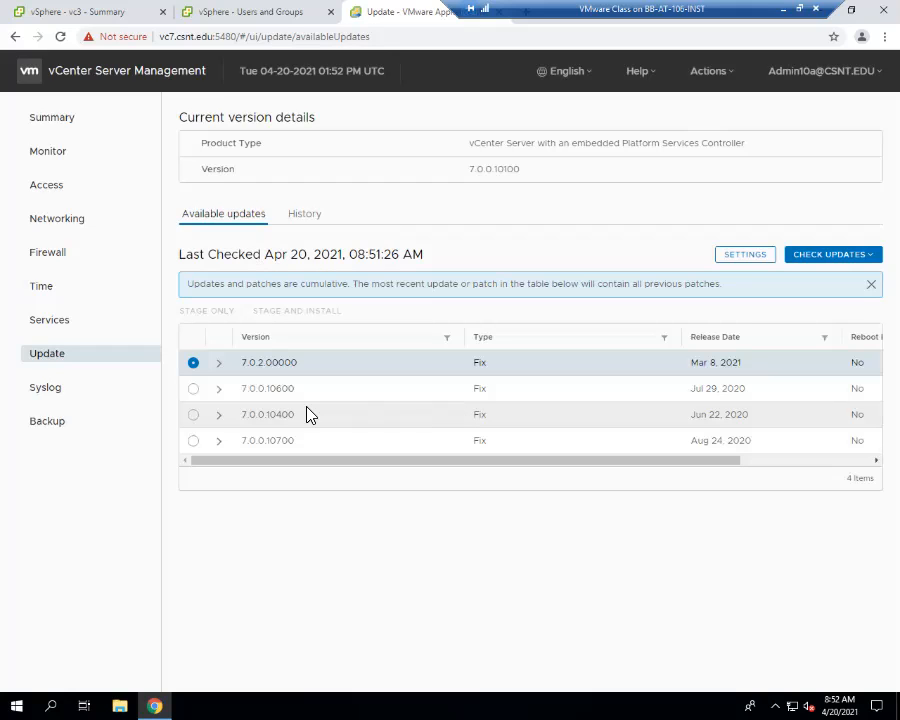
- Run the pre-update checks for version 7.0.2.00000 on vc7 and review the check messages
left_click(220, 364)
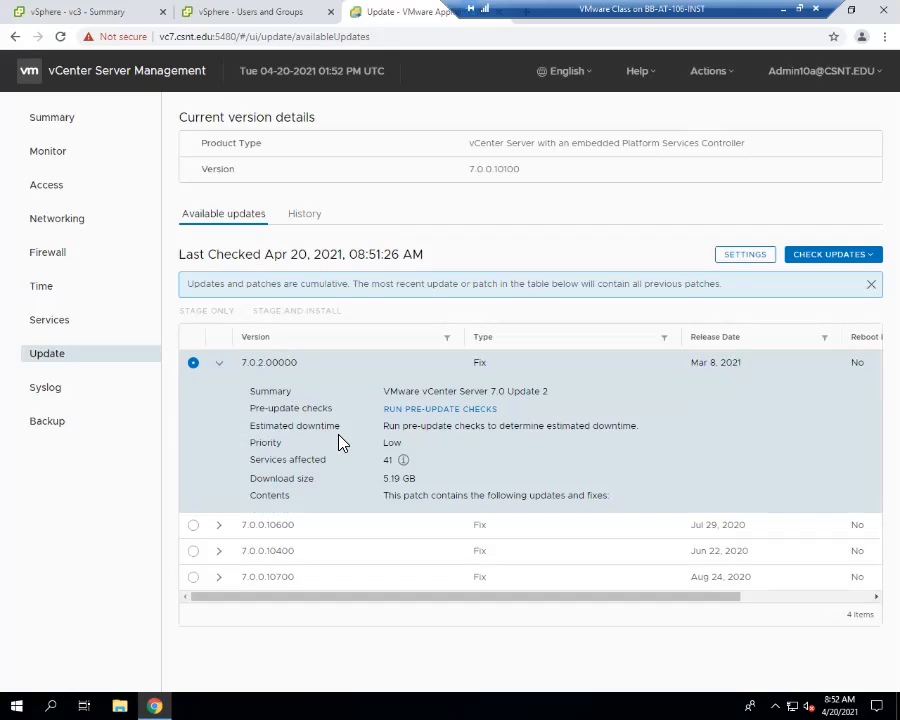
left_click(462, 410)
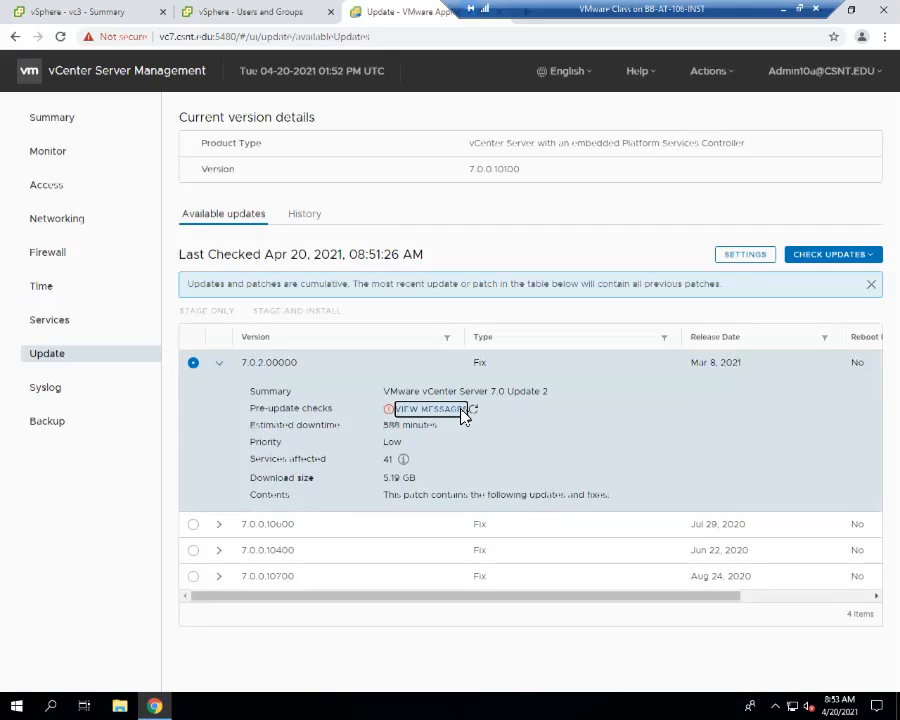
left_click(465, 410)
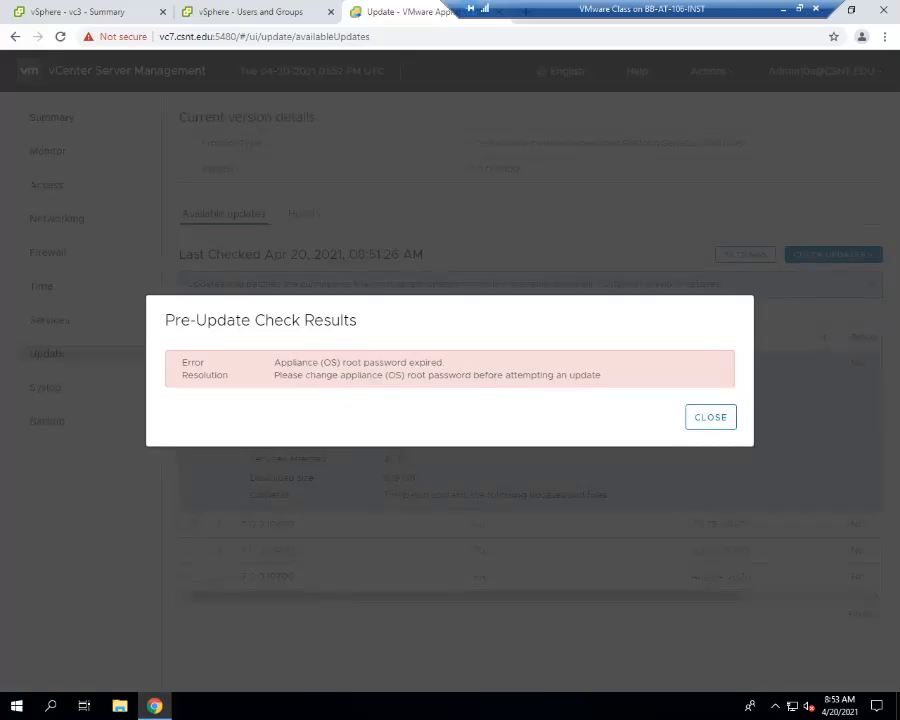
left_click(711, 417)
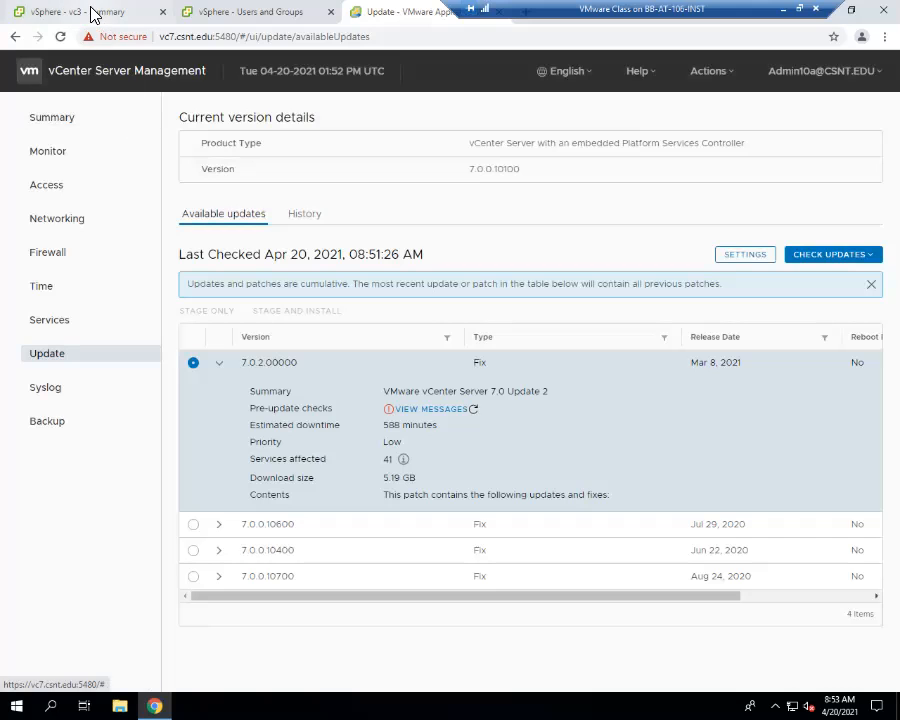
- Return to the 10.10.20.10 vSphere inventory and open a remote console to the vc7 virtual machine
left_click(92, 12)
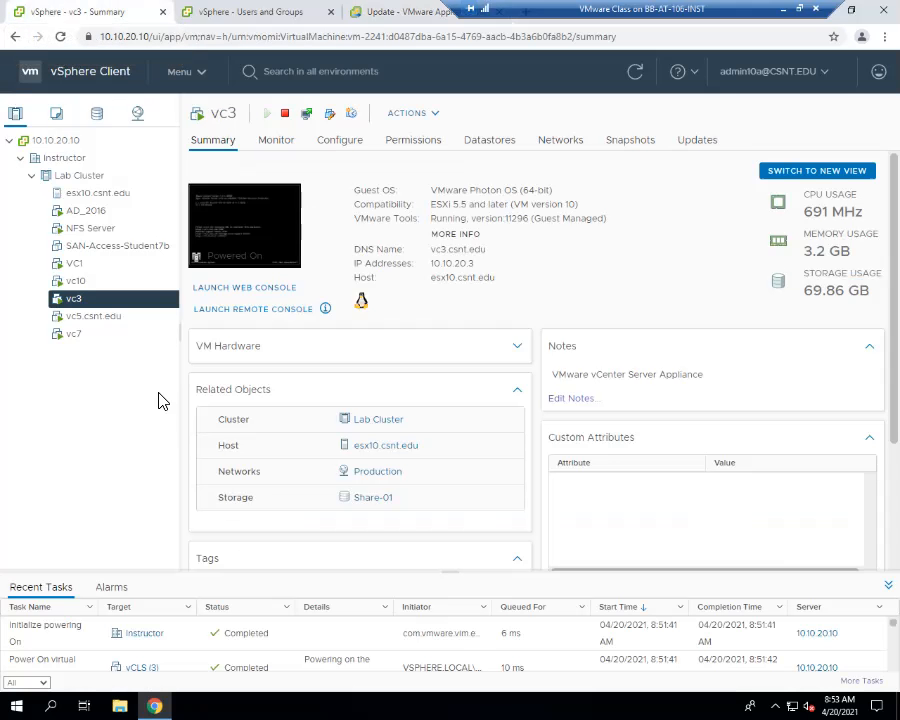
left_click(92, 340)
right_click(102, 344)
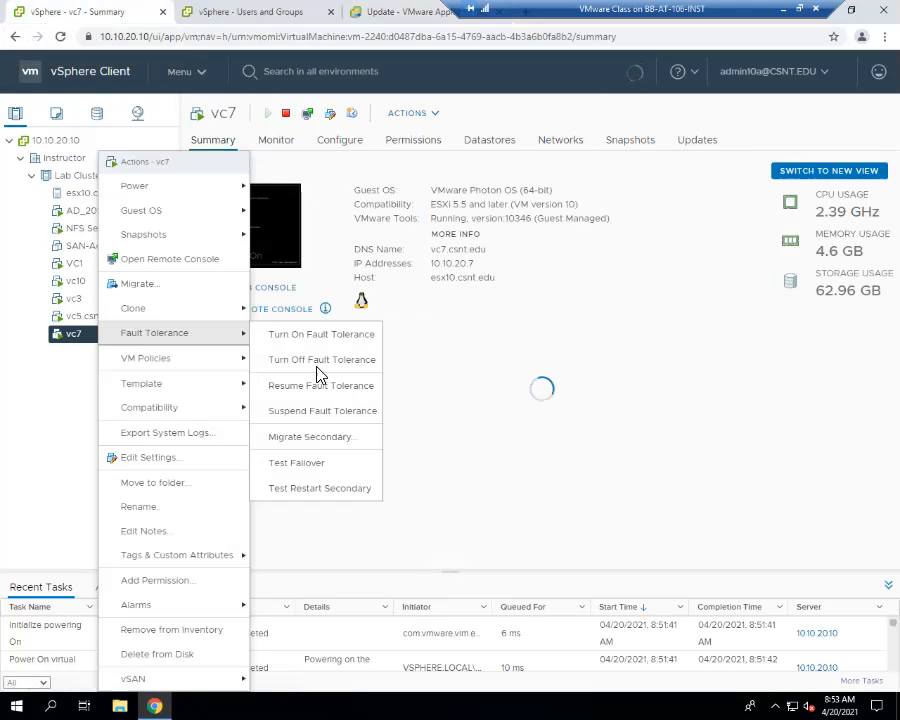
left_click(185, 261)
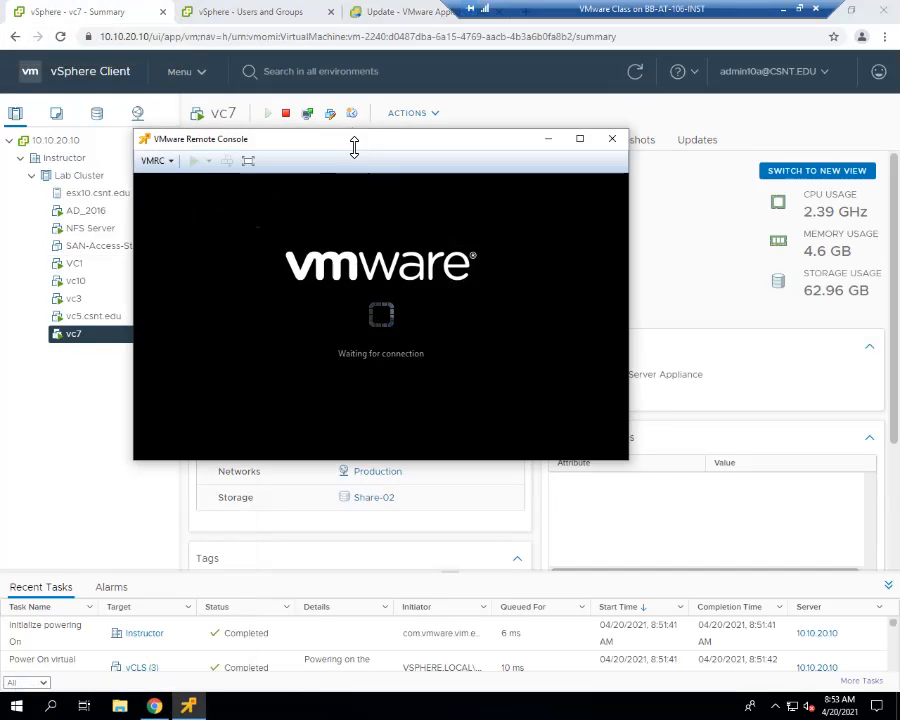
left_click_drag(358, 150, 436, 140)
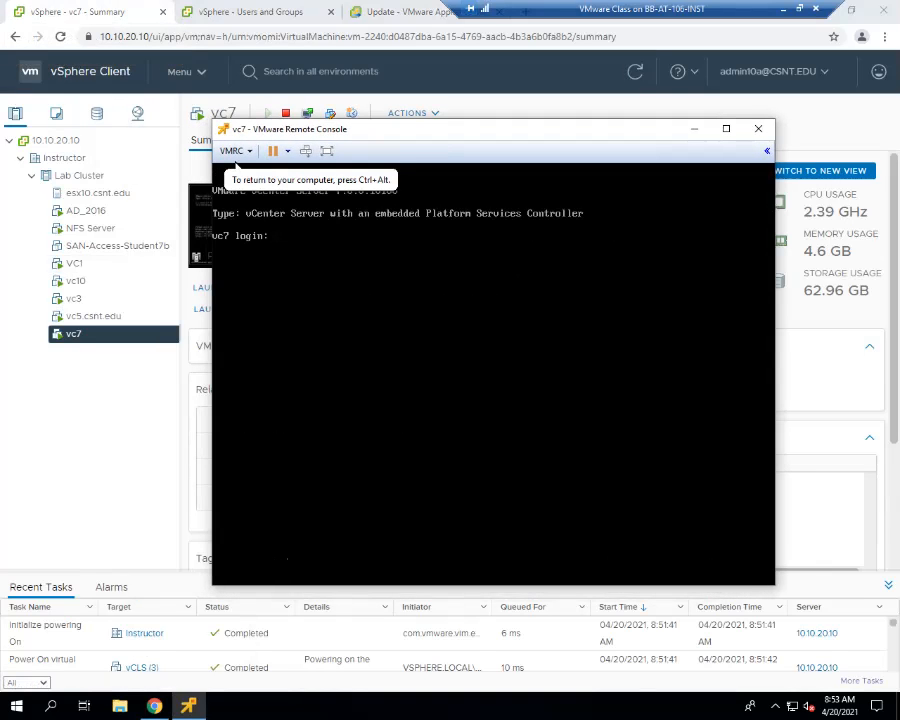
- Log in to the vc7 console as root with the account password and launch the BASH shell
type("root")
key("Return")
key("Return")
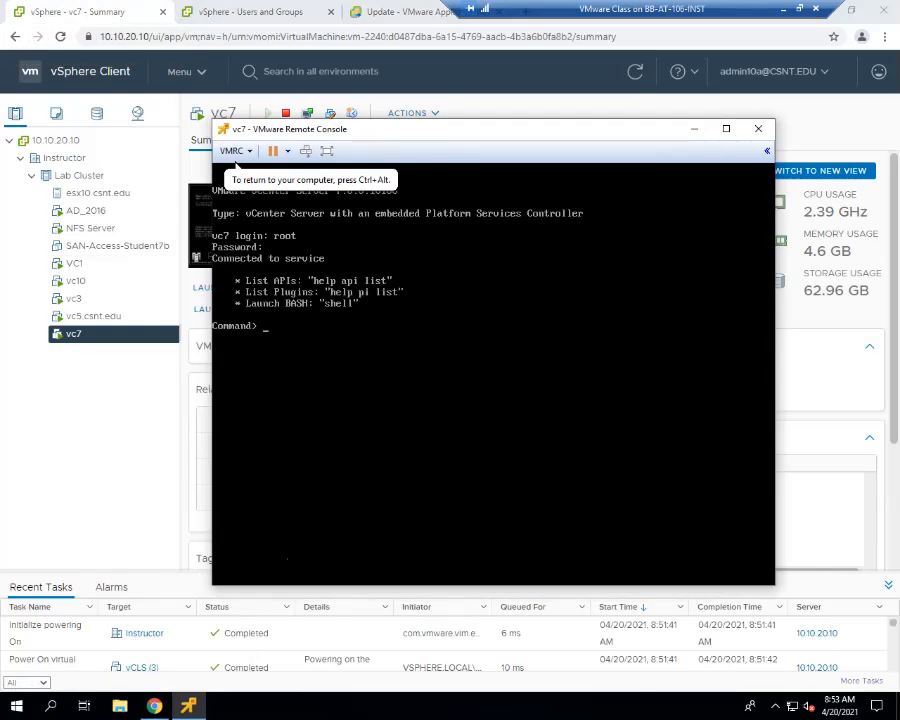
type("shell")
key("Return")
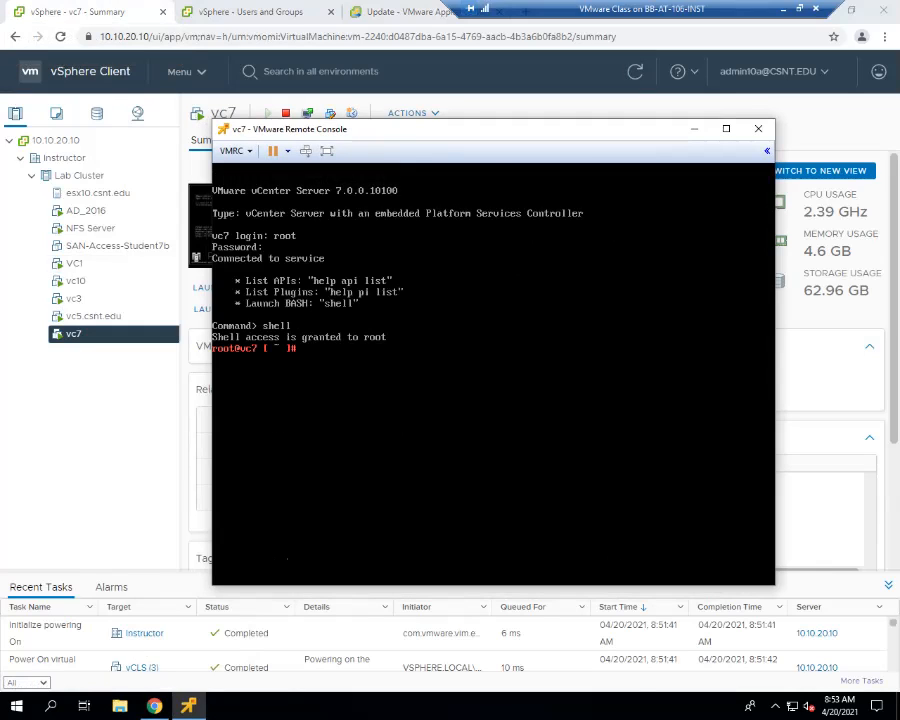
- Query the root account's password aging information with chage -l root
type("chage -l ro")
type("ot")
key("Return")
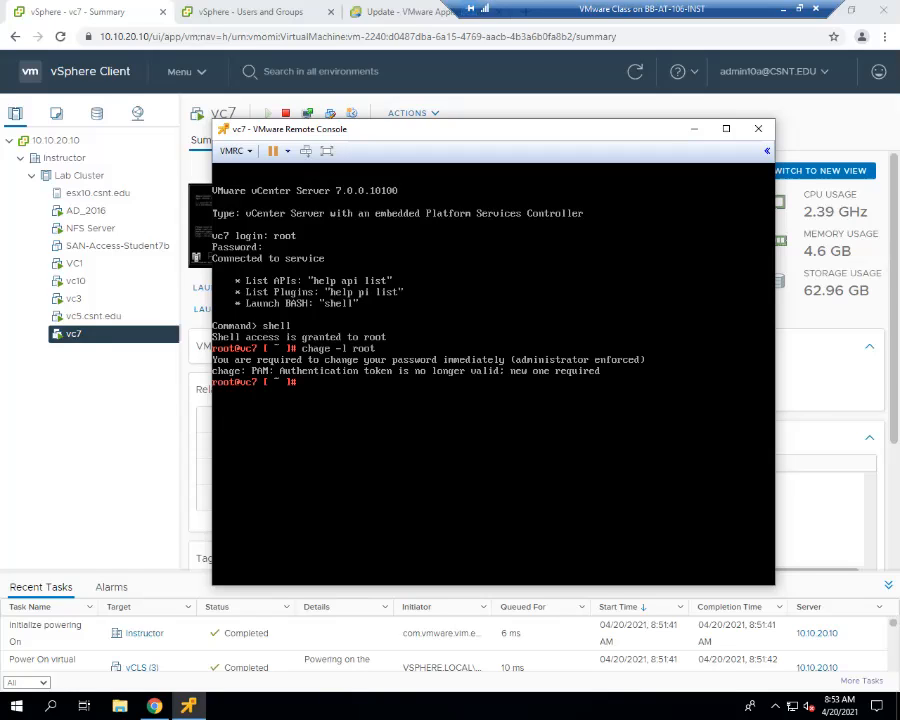
- Try to disable password expiration for vc7's root account with chage -M -1 root
type("chage -M -1 root")
key("Return")
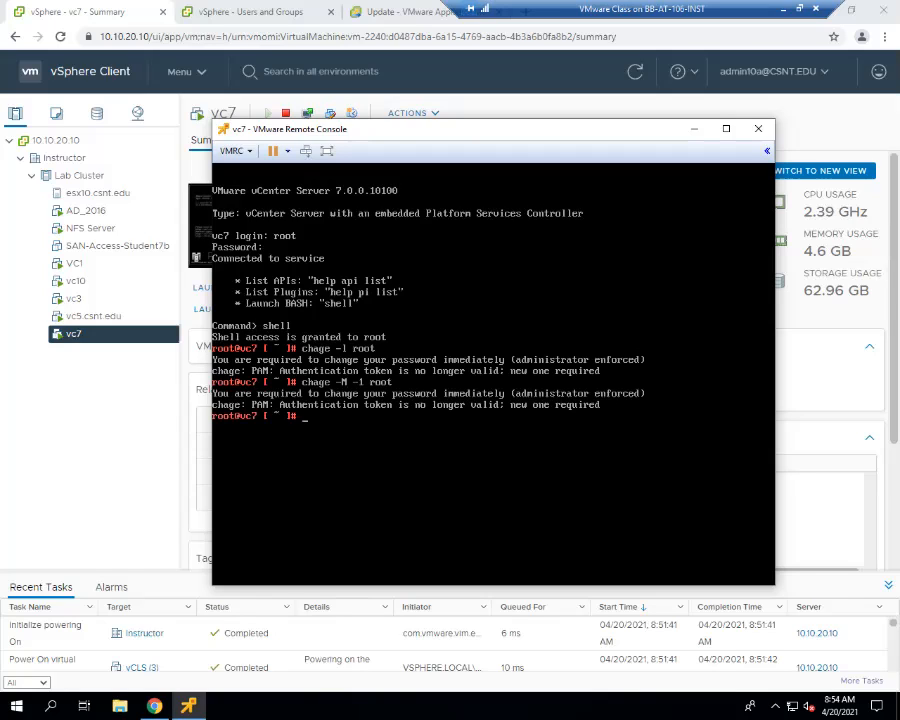
- Recheck the root account's password aging information with chage -l root
type("passwd roo")
key("BackSpace")
key("BackSpace")
key("BackSpace")
key("BackSpace")
key("BackSpace")
key("BackSpace")
key("BackSpace")
key("BackSpace")
key("BackSpace")
key("BackSpace")
key("Up")
key("Up")
key("Return")
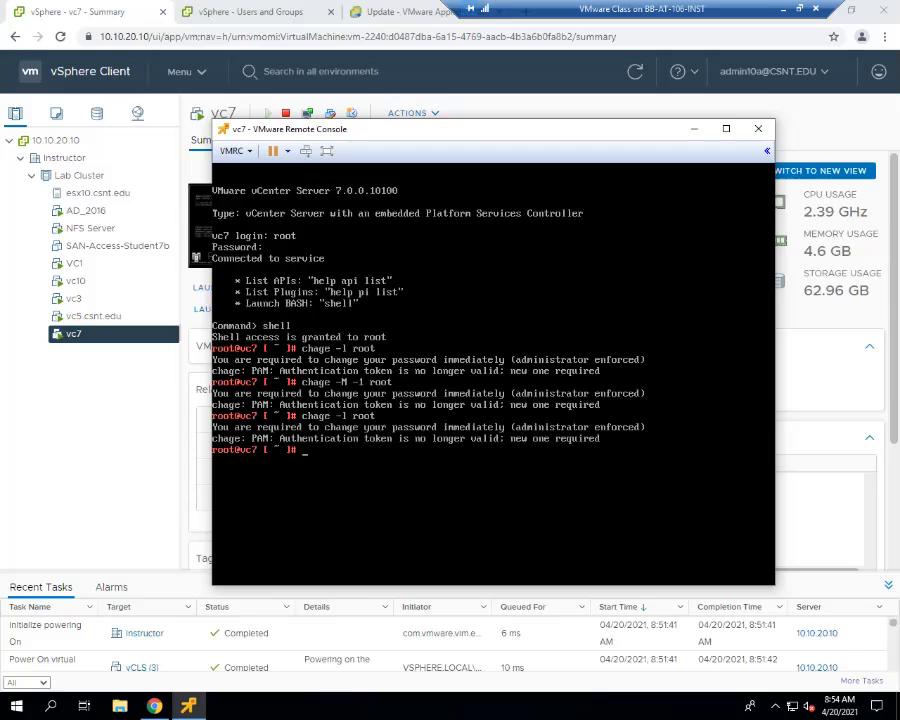
- Change vc7's root password with passwd root, entering and confirming the new password
type("passwd root")
key("Return")
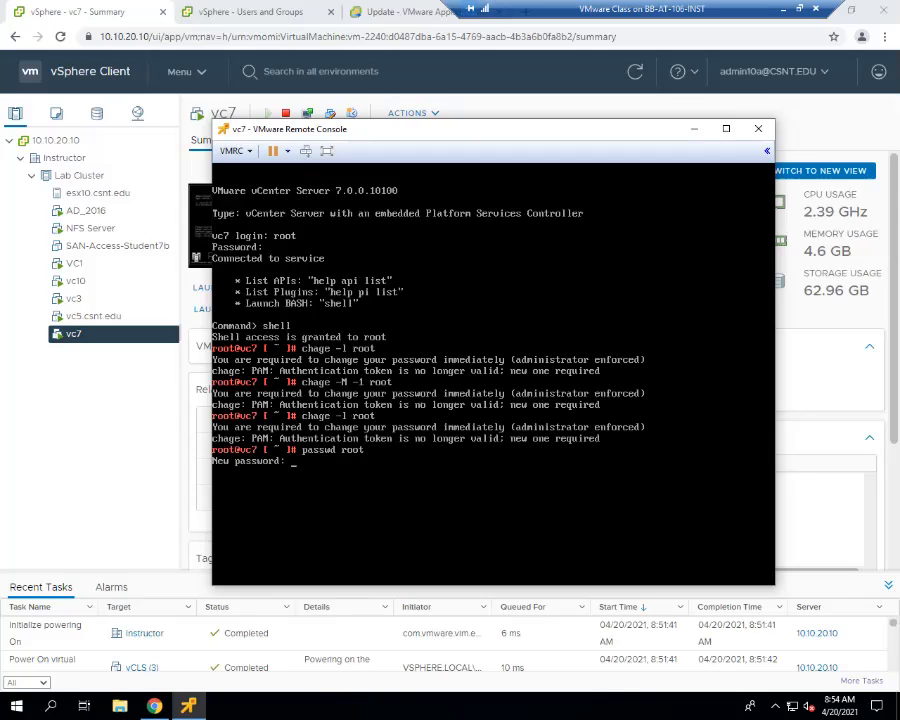
key("Return")
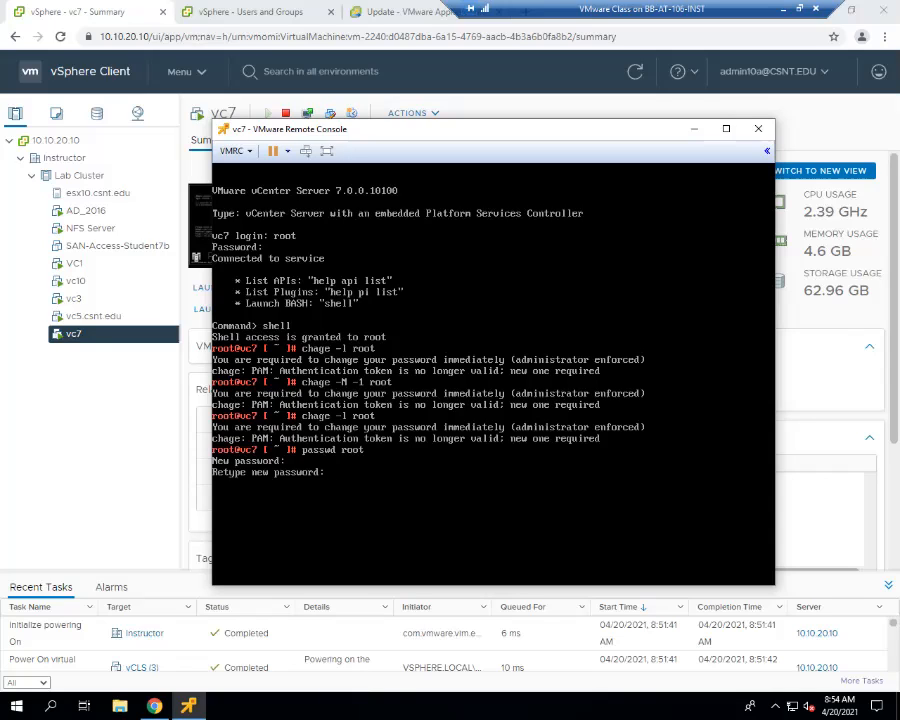
key("Return")
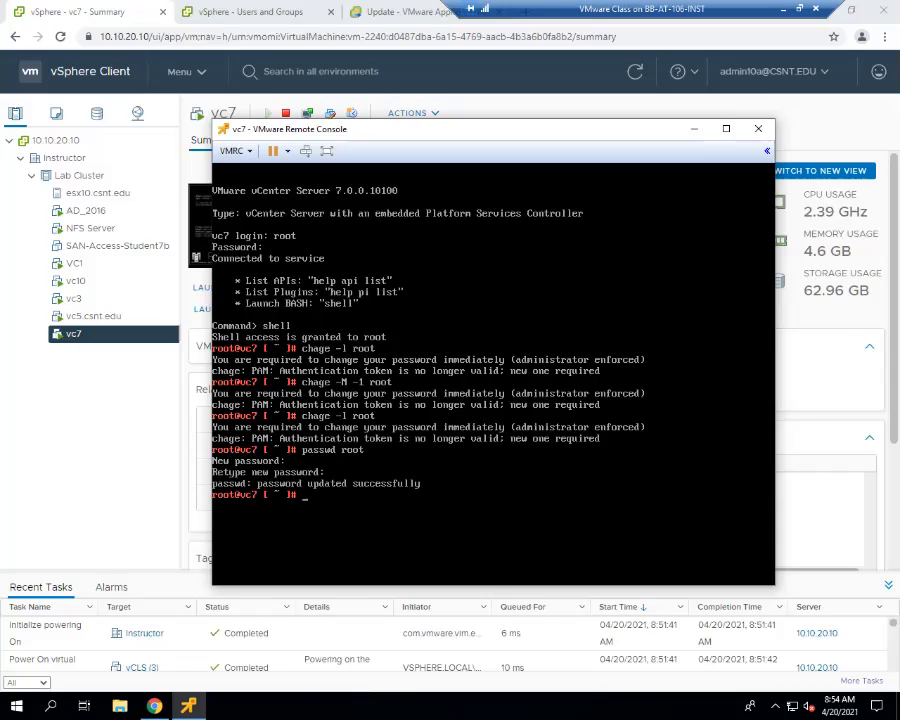
- Disable root's password expiration on vc7 with chage -M -1 root and list its aging information with chage -l root
type("chage -M -1 root")
key("Return")
key("Up")
key("Up")
key("Up")
key("Up")
key("Up")
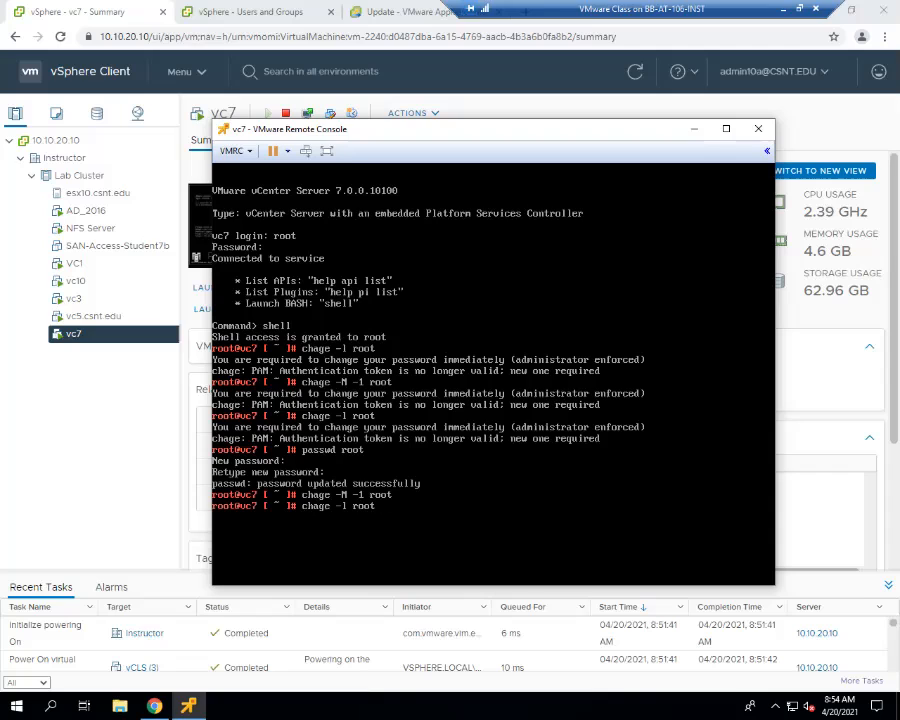
key("Return")
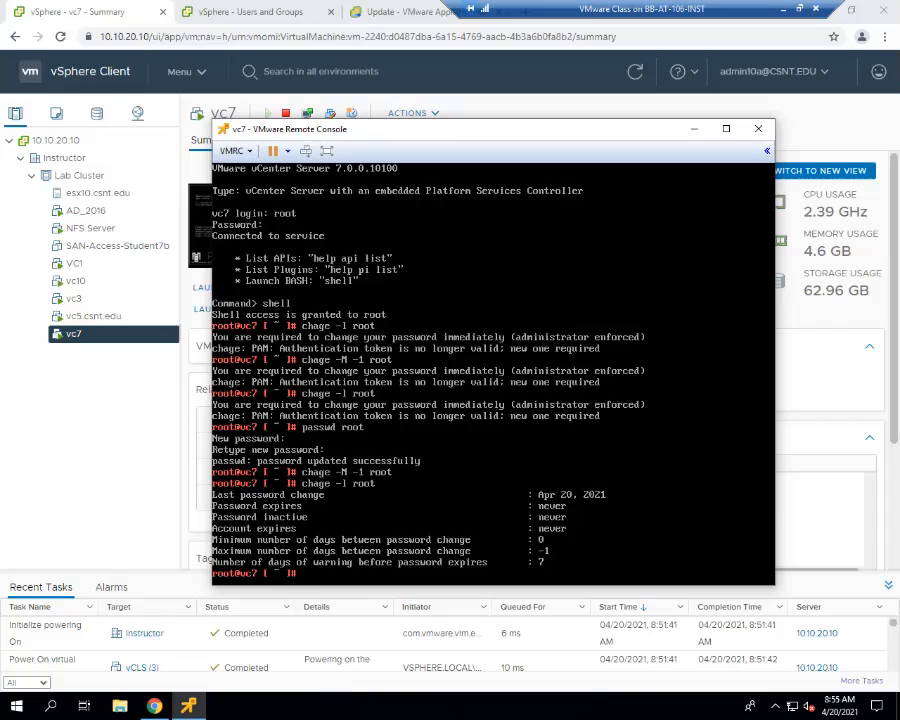
- Exit the BASH shell, log out of the vc7 appliance and close its remote console
type("exit")
key("Return")
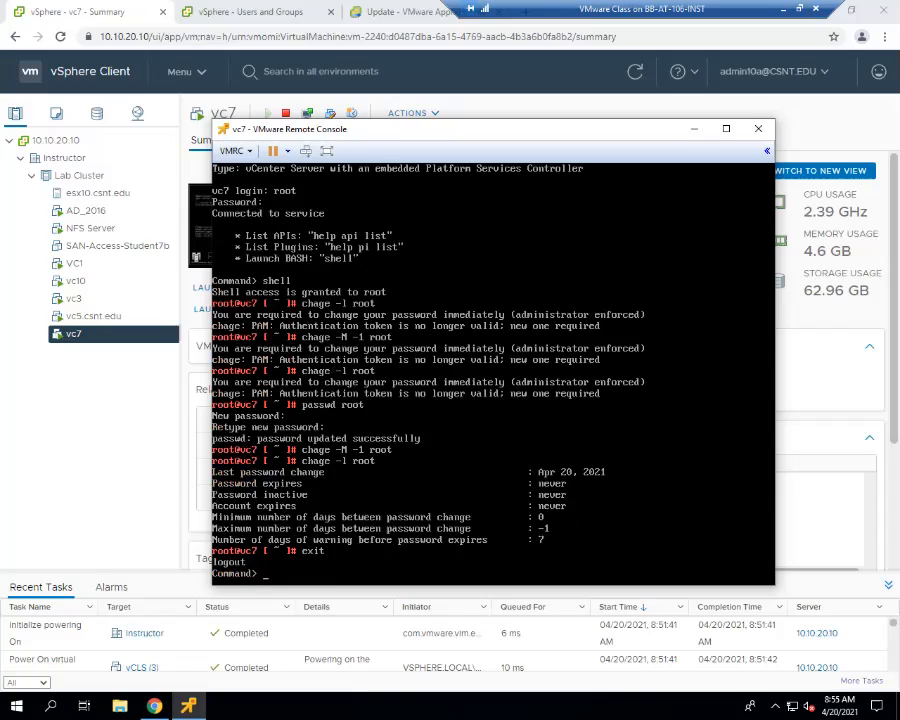
type("exit")
key("Return")
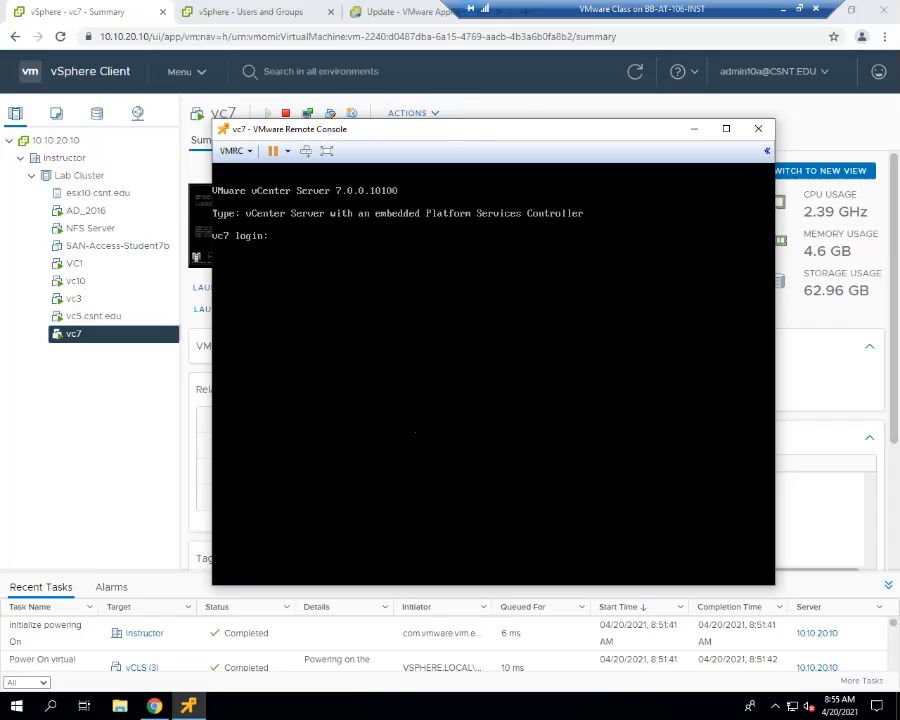
left_click(758, 129)
- Open a remote console to the vc5.csnt.edu virtual machine and give it keyboard focus
left_click(101, 322)
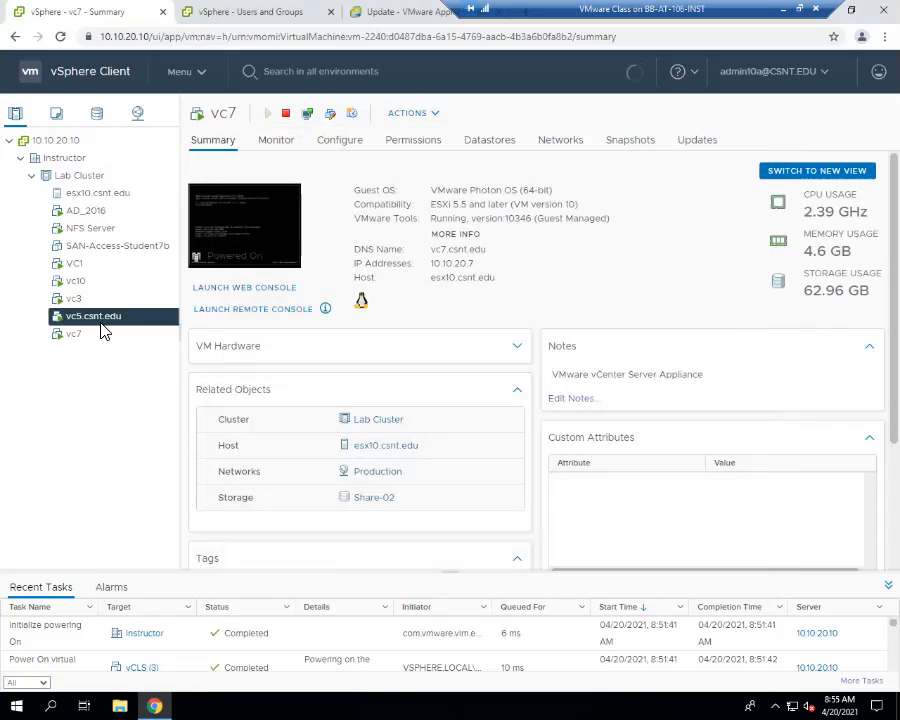
right_click(102, 322)
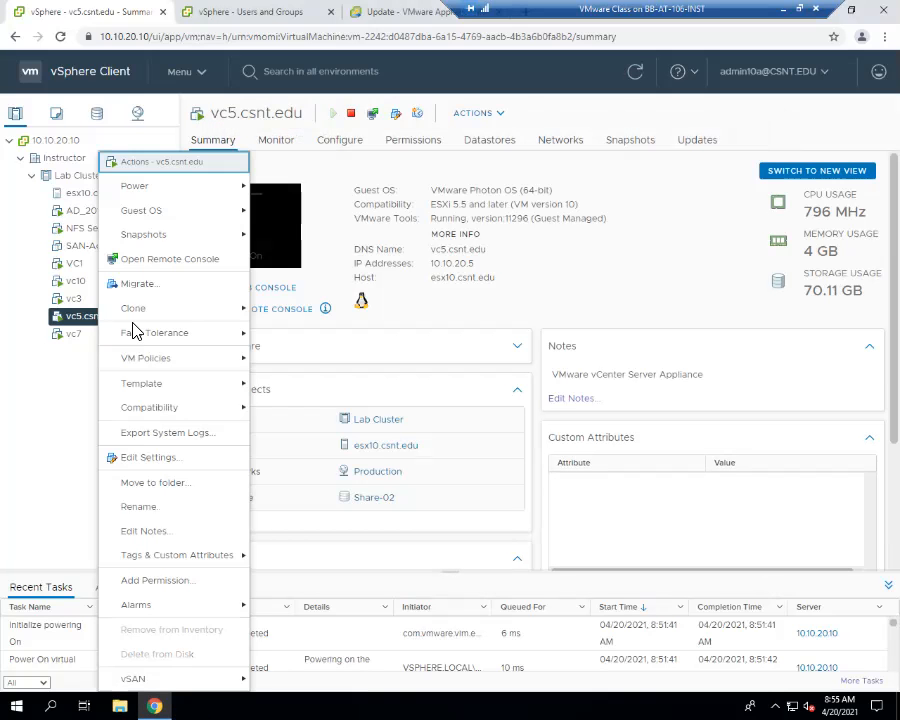
left_click(170, 259)
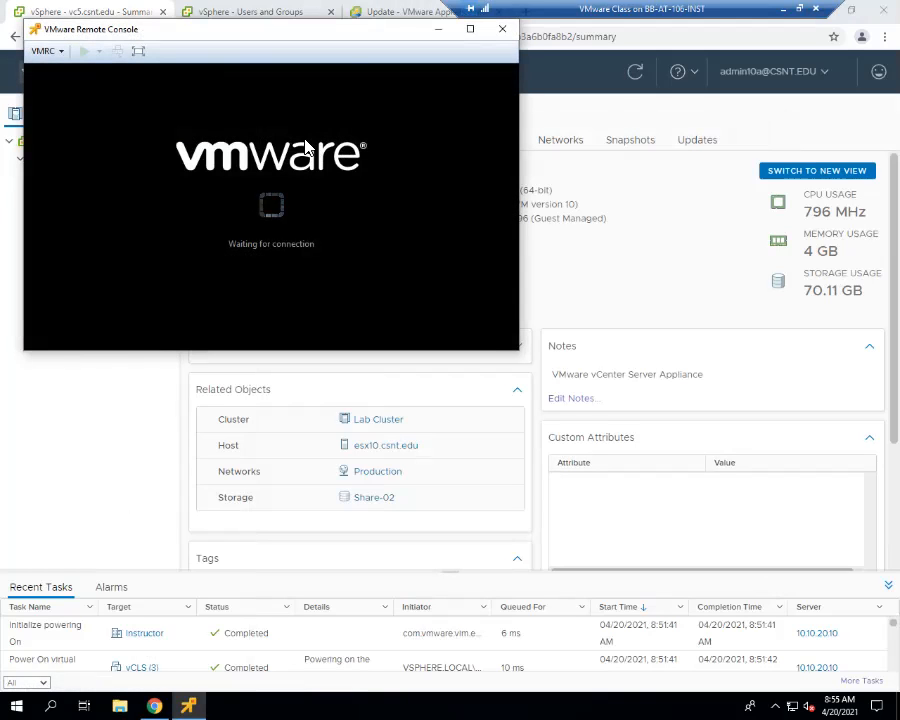
left_click_drag(280, 38, 332, 80)
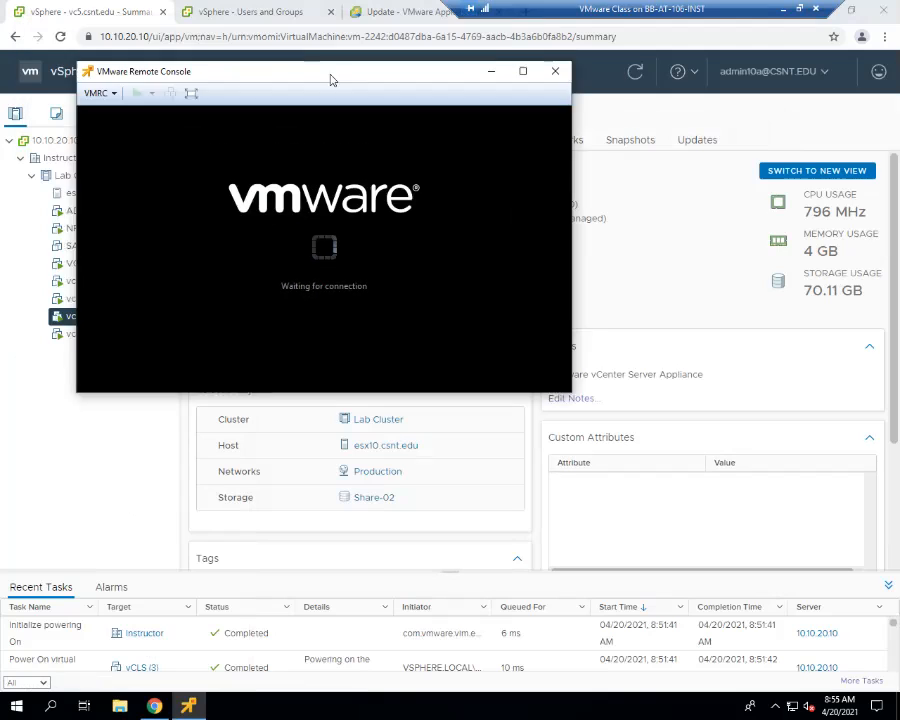
left_click(340, 254)
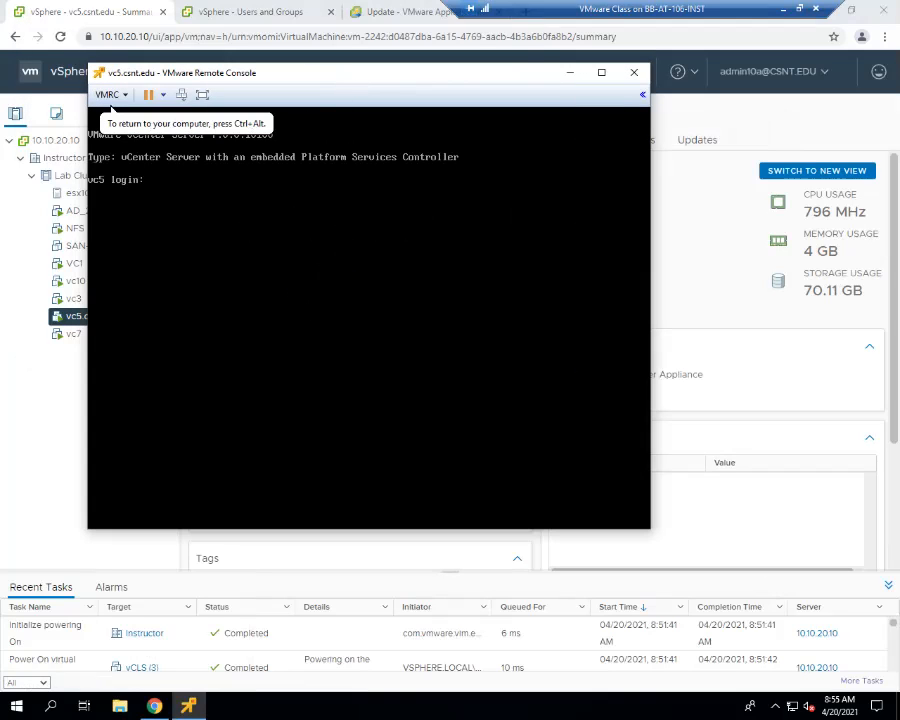
- Log in to the vc5 console as root with the current password and replace the expired password with a new one
type("root")
key("Return")
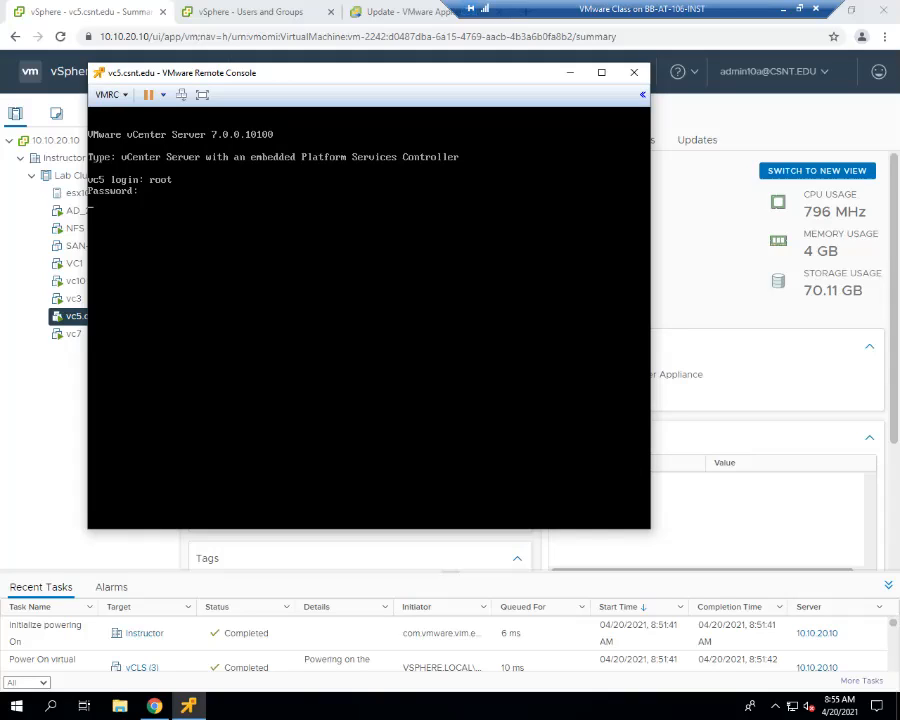
key("Return")
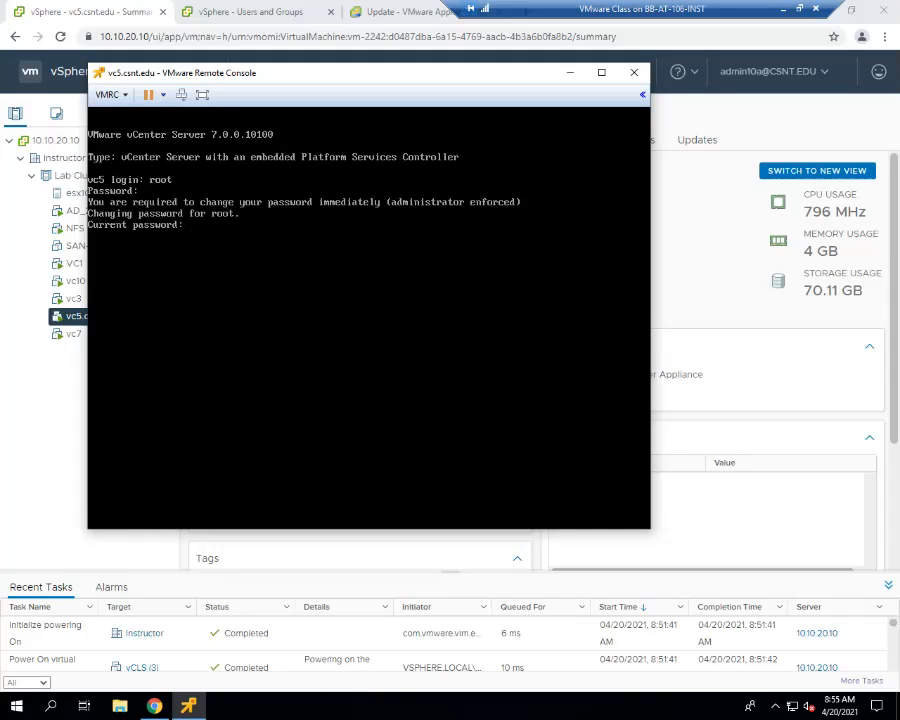
key("Return")
key("Return")
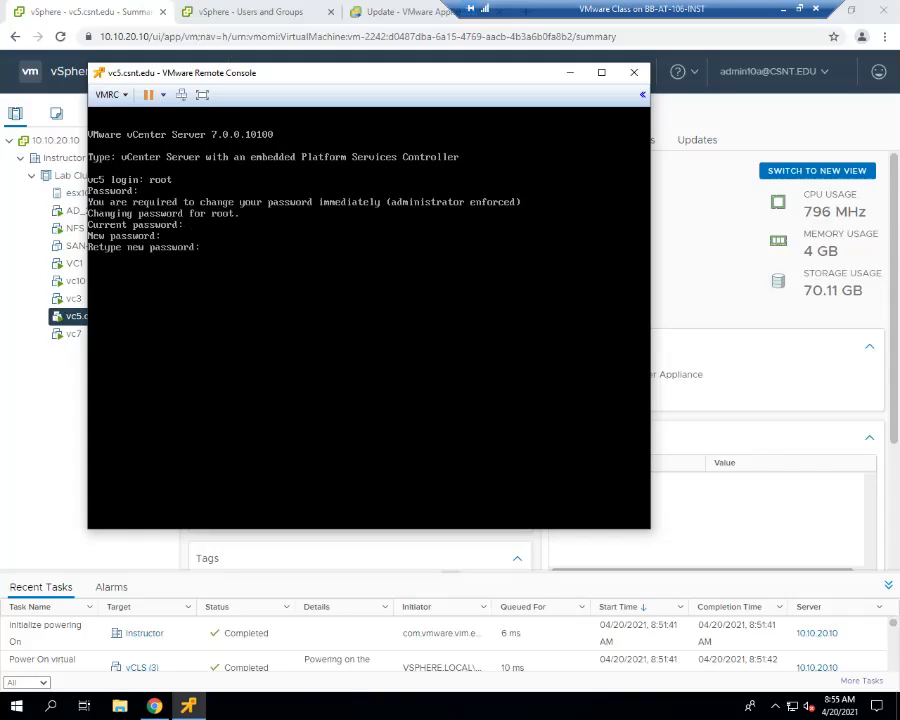
key("Return")
- Launch the BASH shell on vc5 and disable root's password expiration with chage -M -1 root
type("shell")
key("Return")
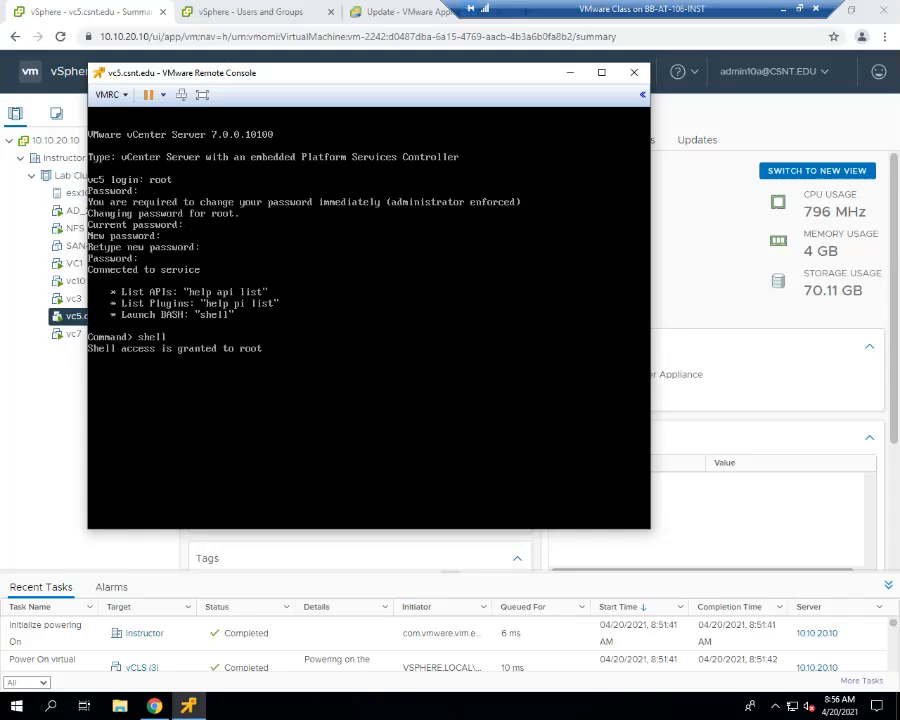
type("chage -M -1 root")
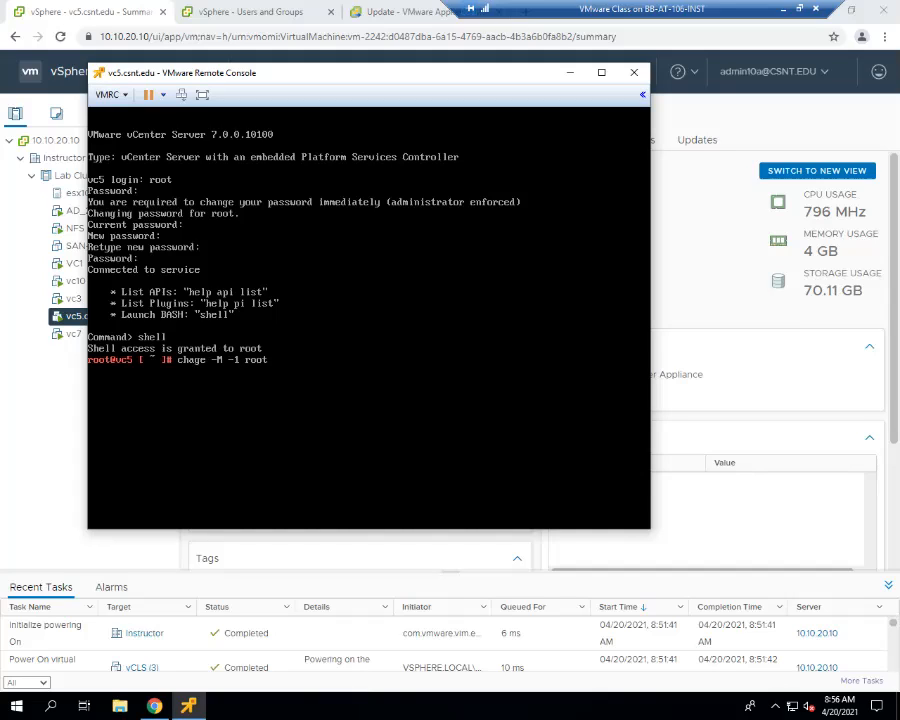
key("Return")
- Exit the shell, log out of the vc5 appliance and close its remote console
type("exit")
key("Return")
type("exit")
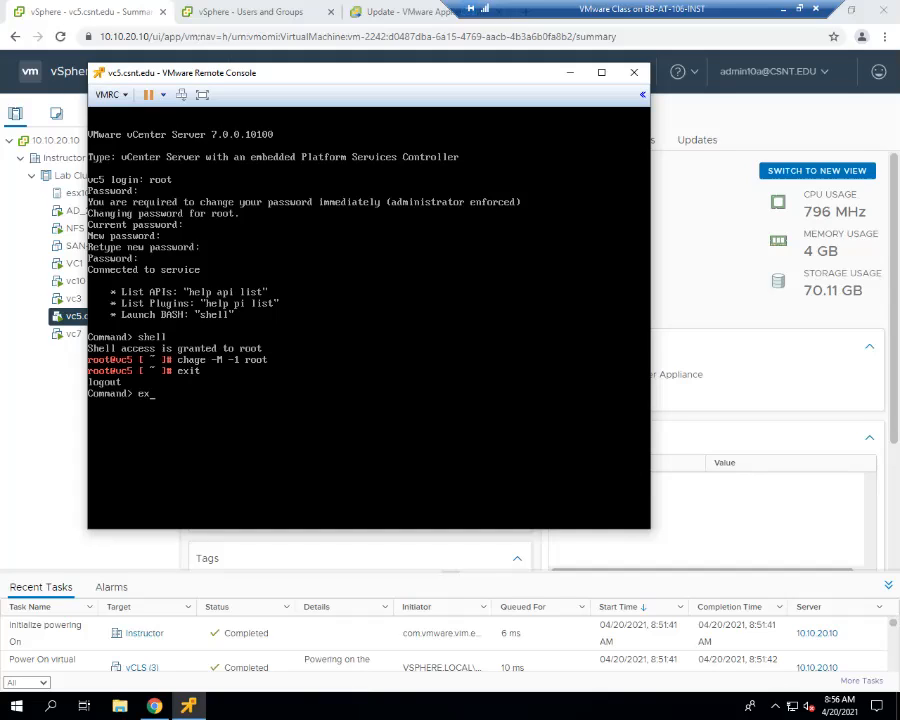
key("Return")
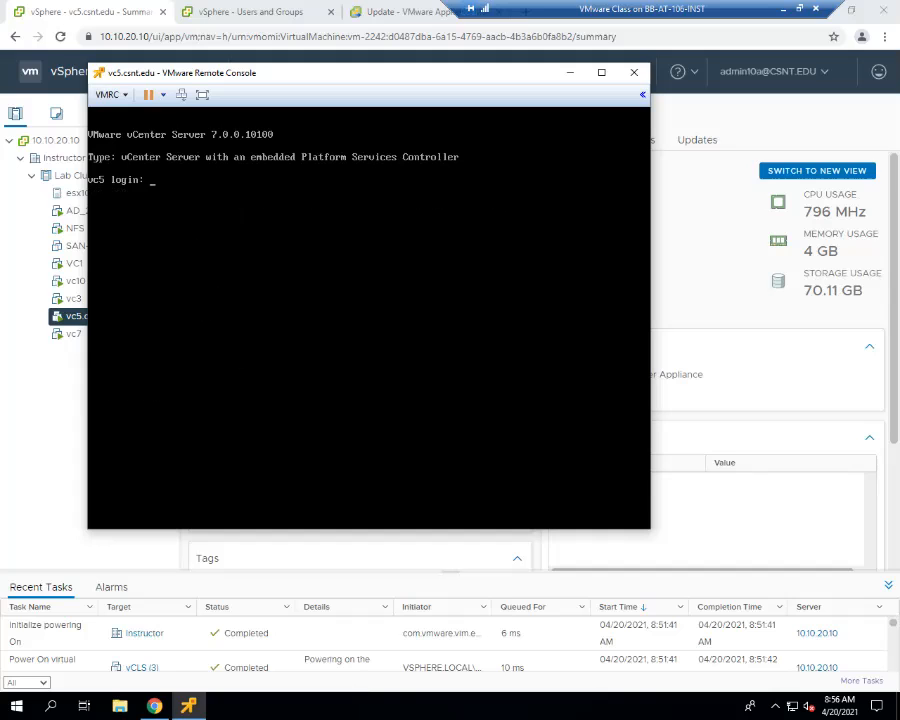
left_click(634, 72)
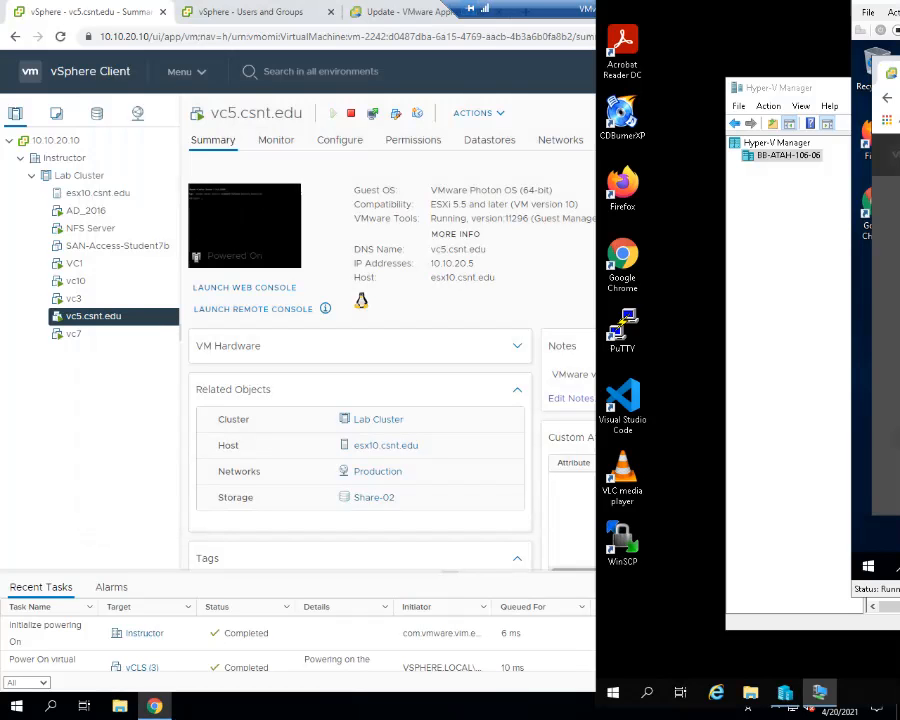
left_click_drag(899, 0, 838, 156)
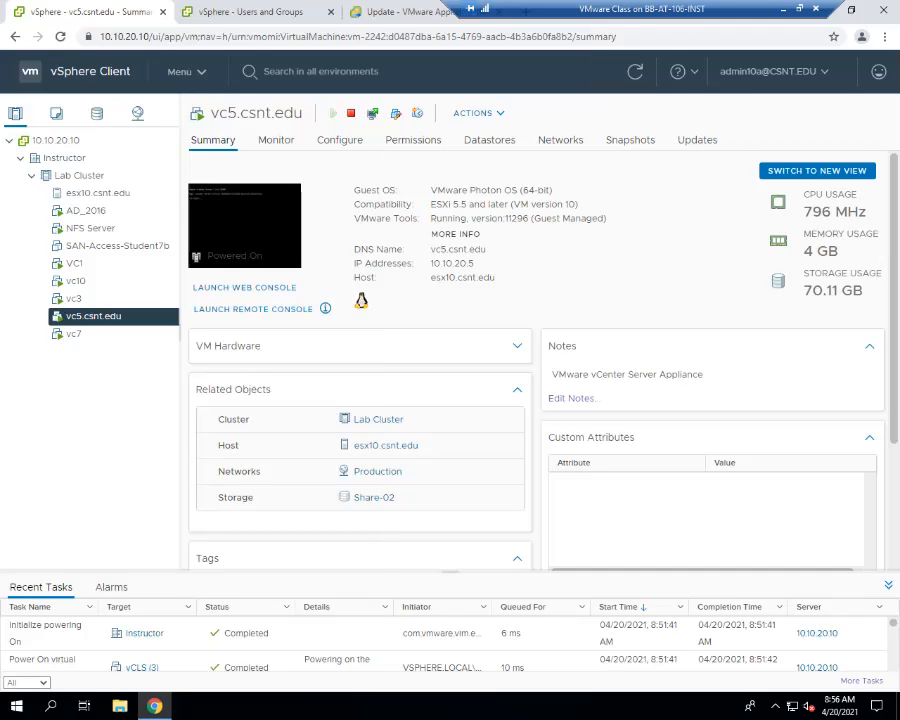
left_click_drag(898, 108, 12, 94)
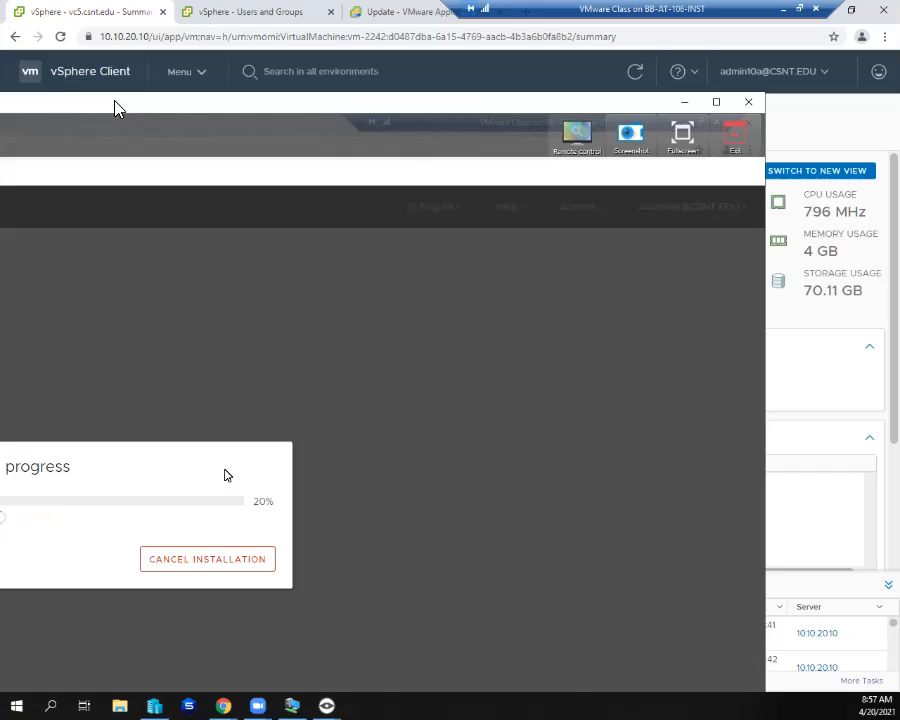
left_click_drag(388, 104, 282, 111)
left_click(653, 142)
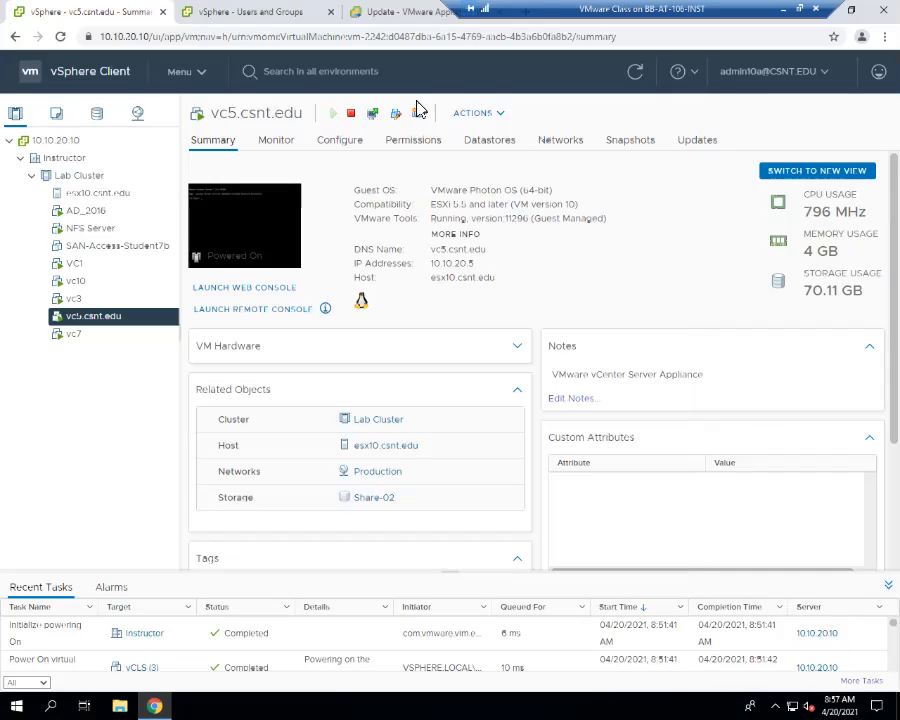
- Review the password and lockout policies for local accounts in vc7's Single Sign-On configuration
left_click(228, 18)
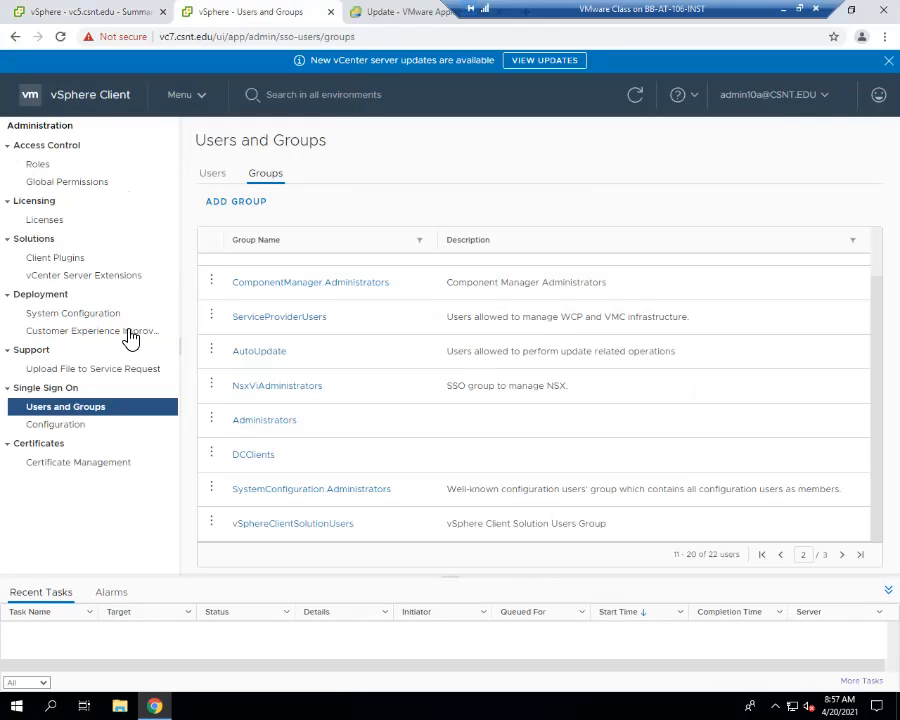
left_click(78, 430)
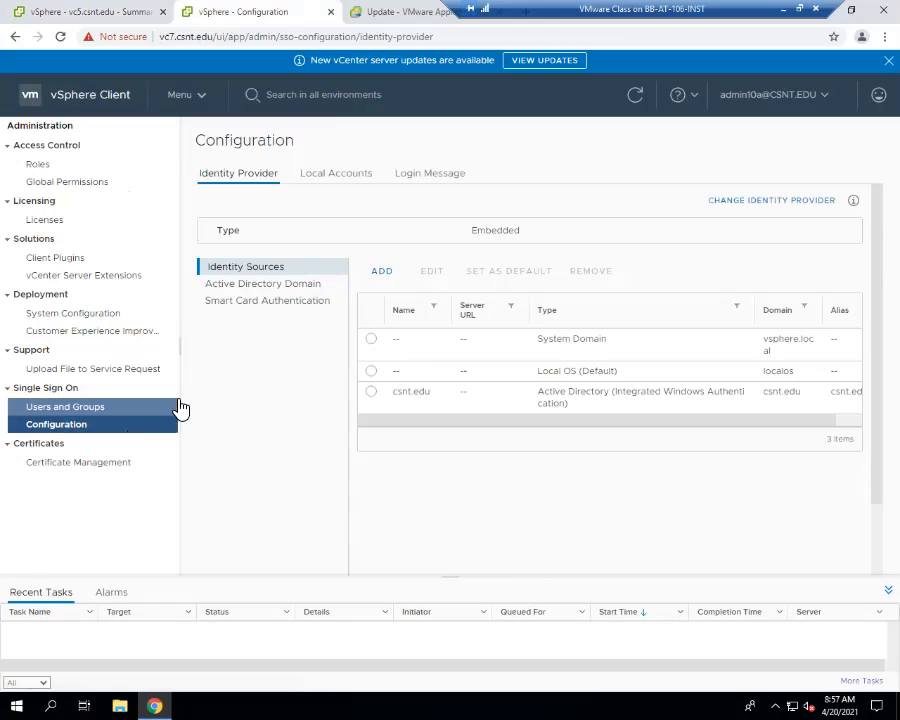
left_click(331, 178)
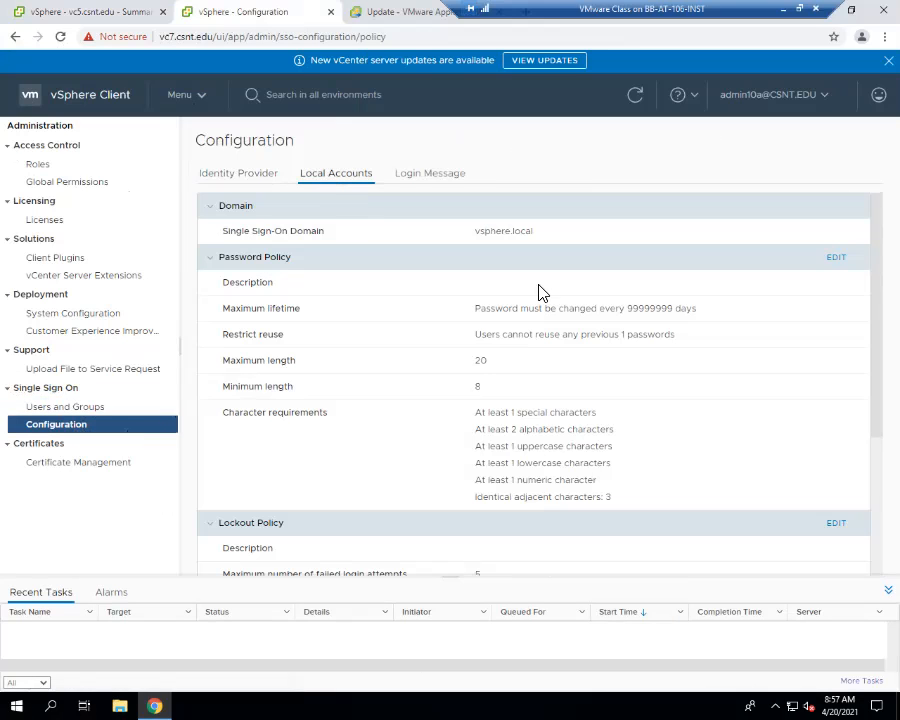
left_click_drag(673, 310, 282, 286)
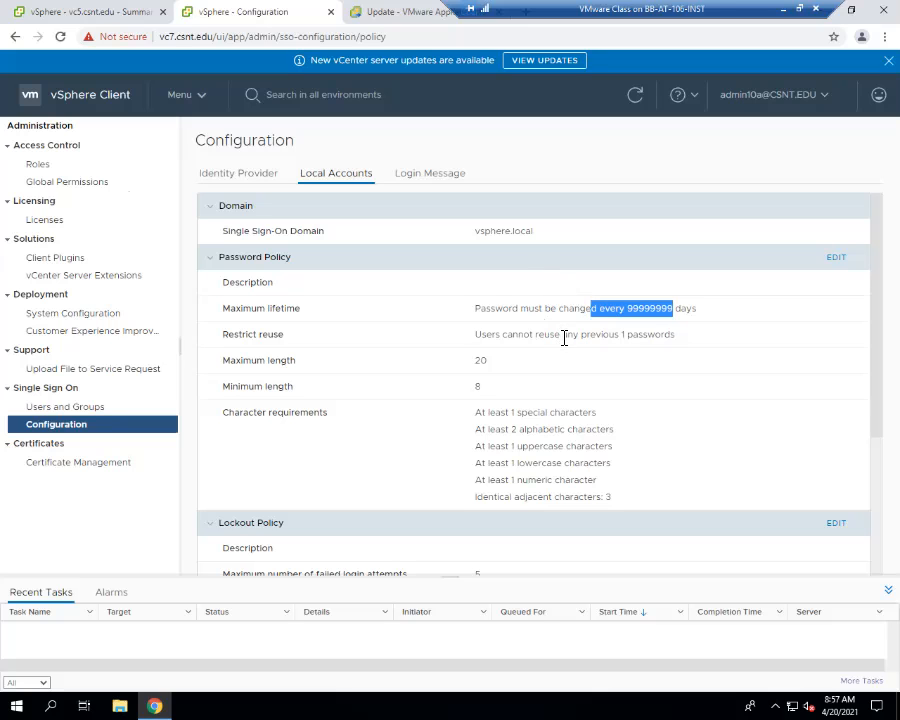
scroll(498, 390, "down", 1)
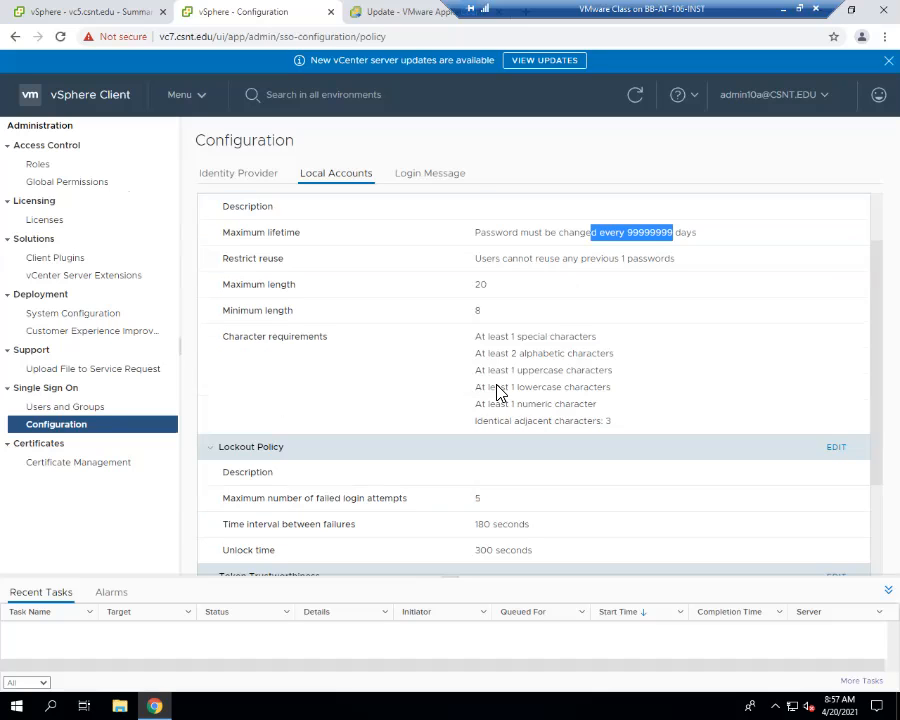
scroll(498, 390, "down", 2)
scroll(357, 176, "up", 3)
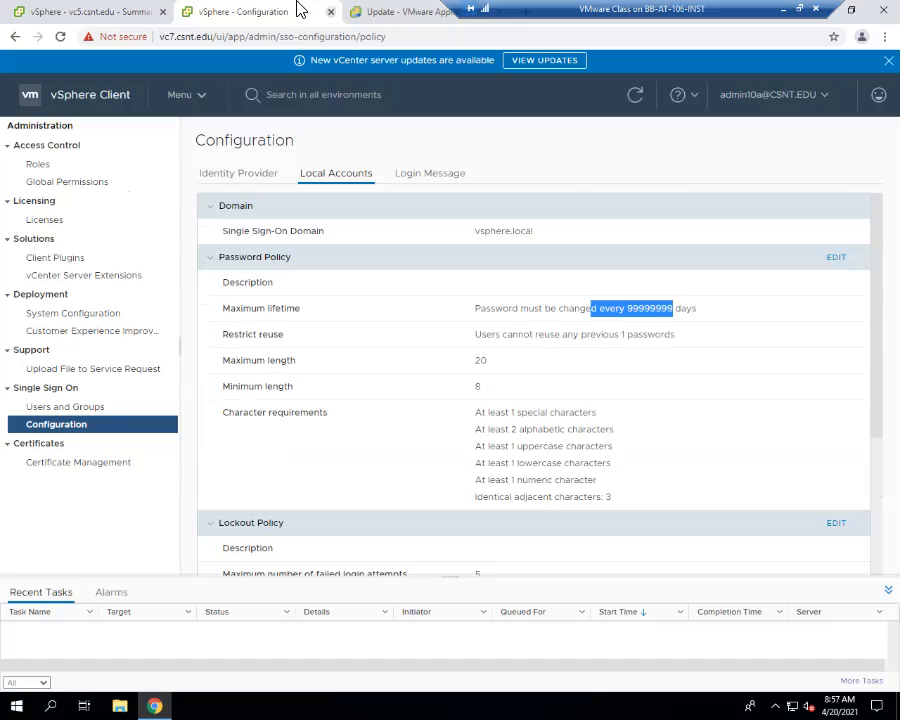
- Restore the browser to a smaller window and open vc5.csnt.edu in a new tab
left_click(386, 14)
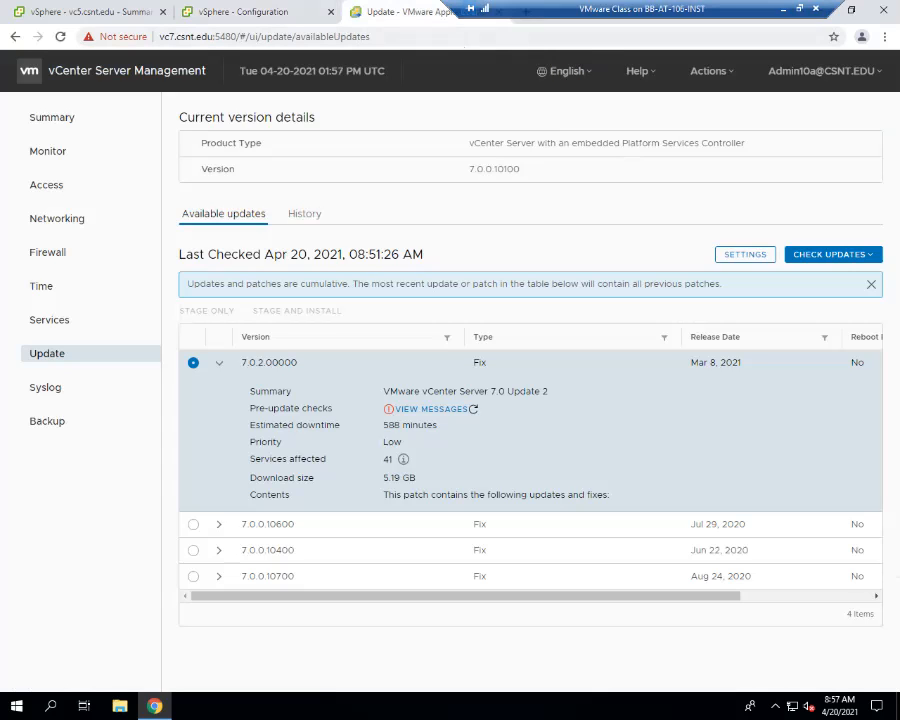
left_click(851, 10)
left_click_drag(540, 133, 642, 129)
left_click(622, 123)
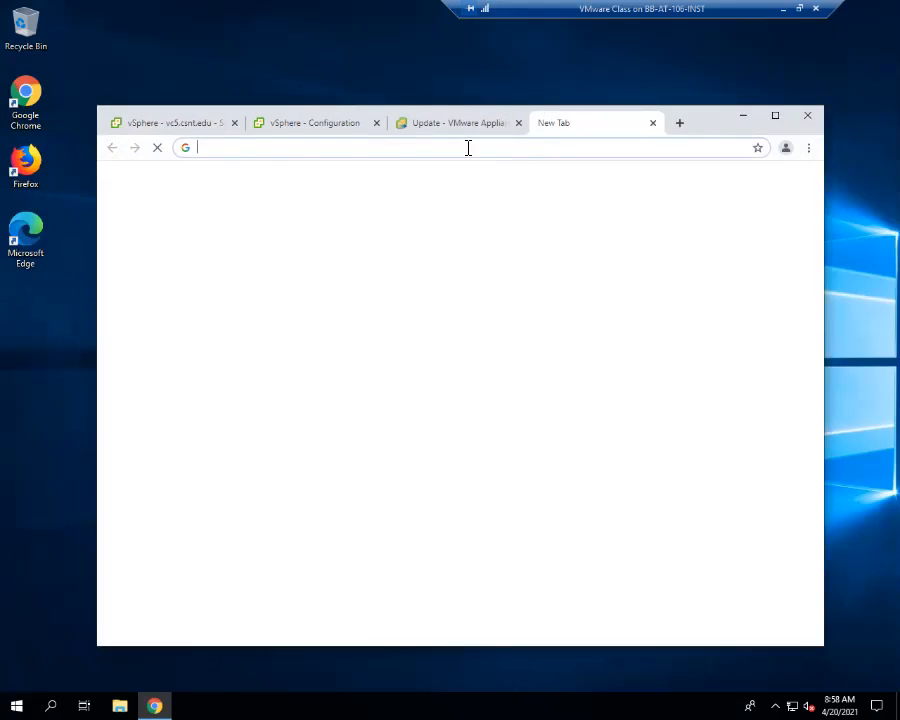
type("vc5.csnt.edu")
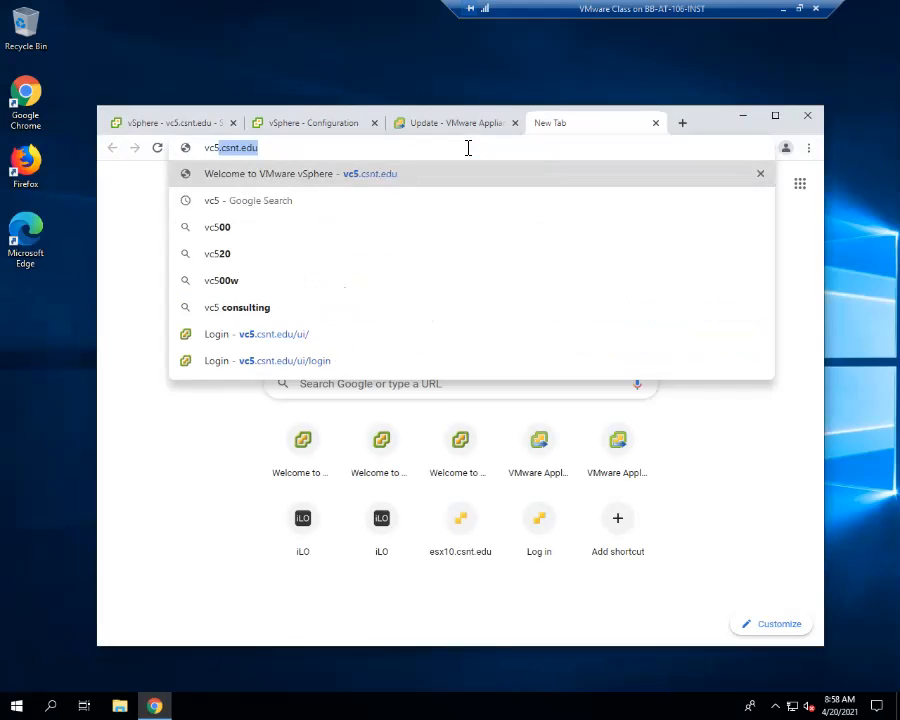
key("Return")
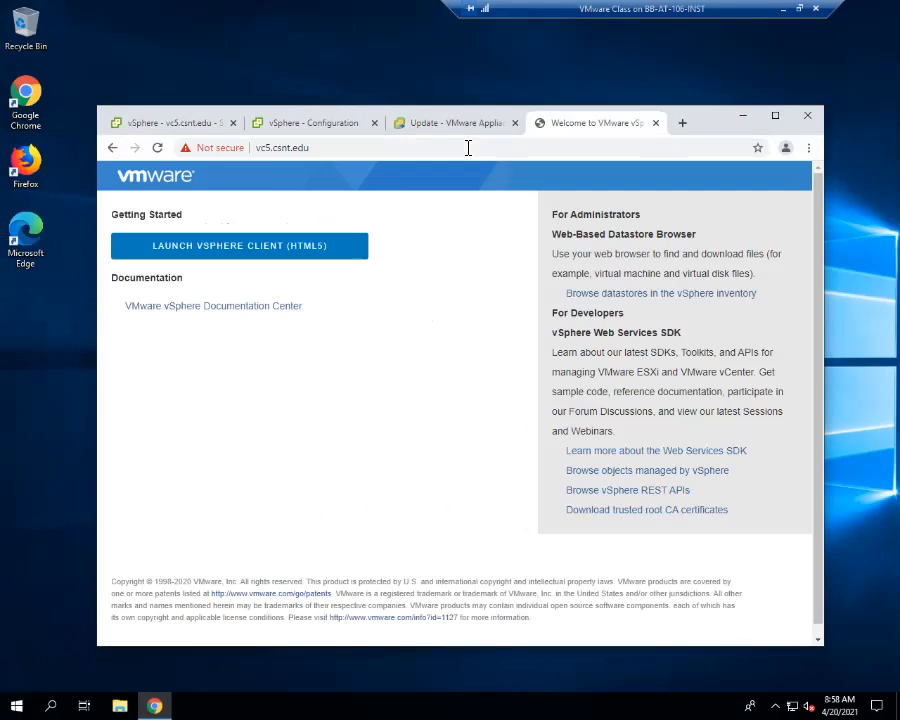
- Launch the vSphere Client on vc5 and log in with Windows session authentication
left_click(271, 252)
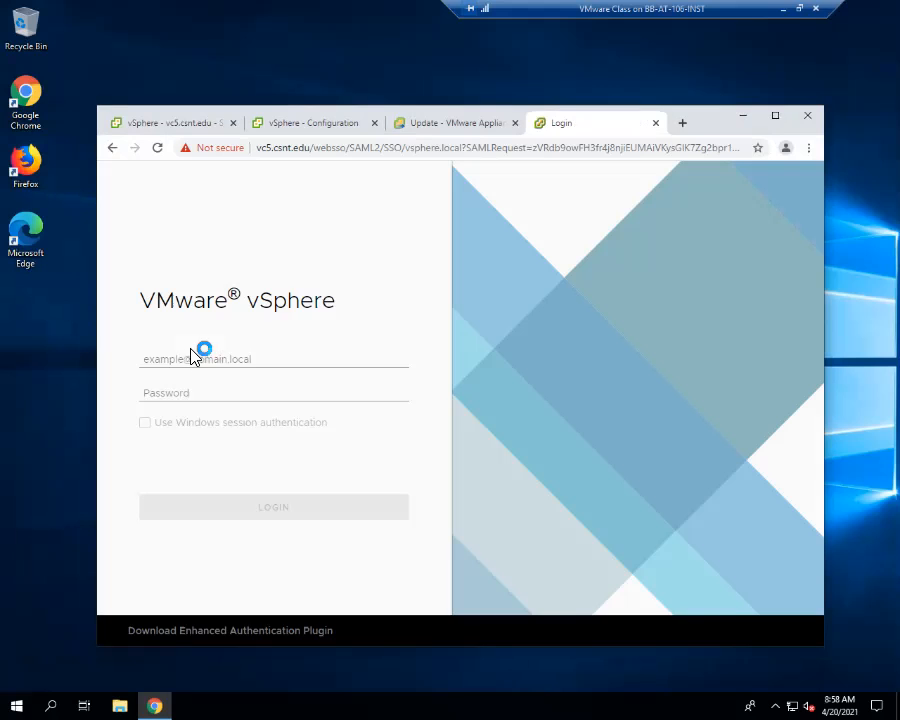
left_click(210, 423)
left_click(230, 505)
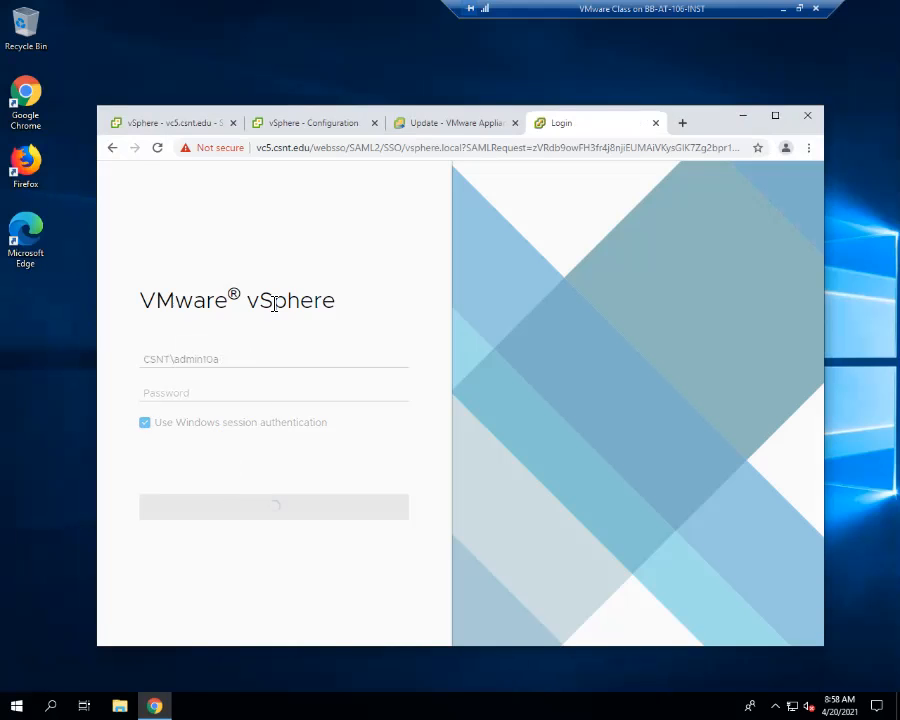
- Log in to the vSphere Client on vc3 in a new tab with Windows session authentication, and maximize the browser with its tabs uncovered
key("ctrl+t")
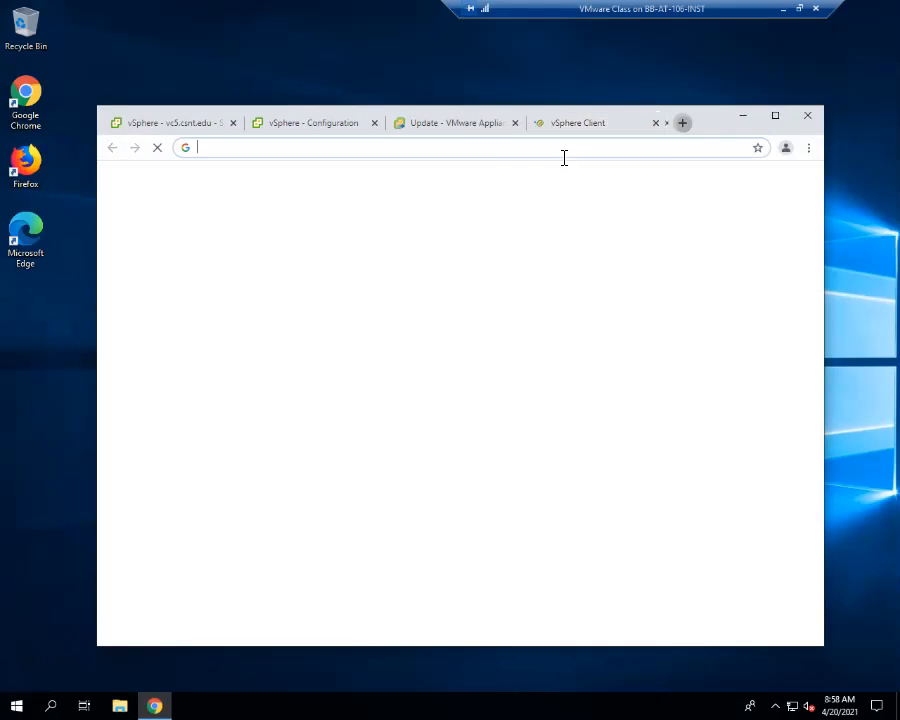
type("vc3")
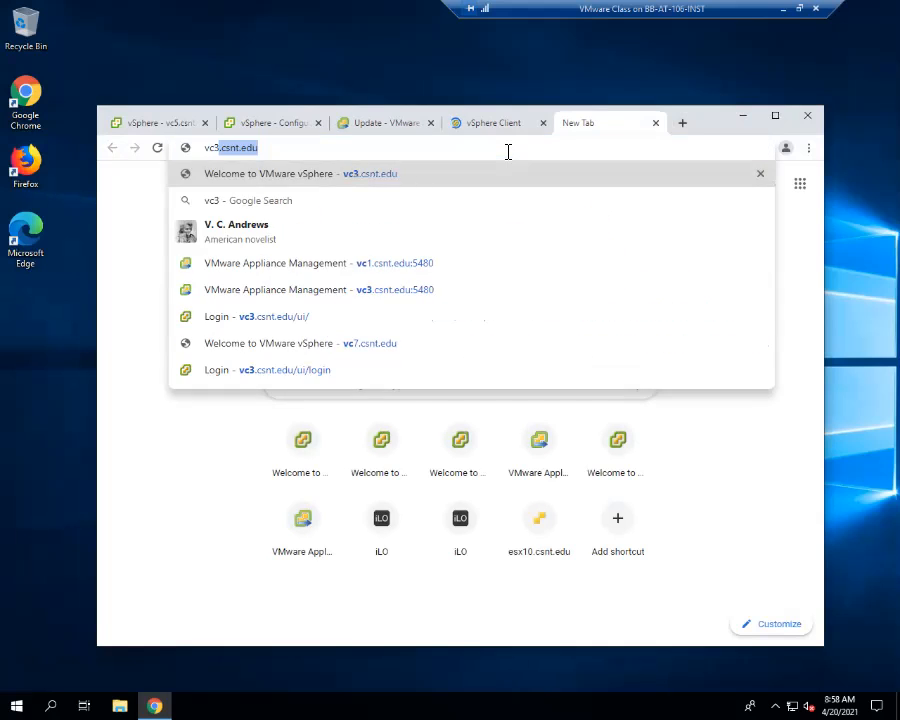
key("Return")
left_click(328, 248)
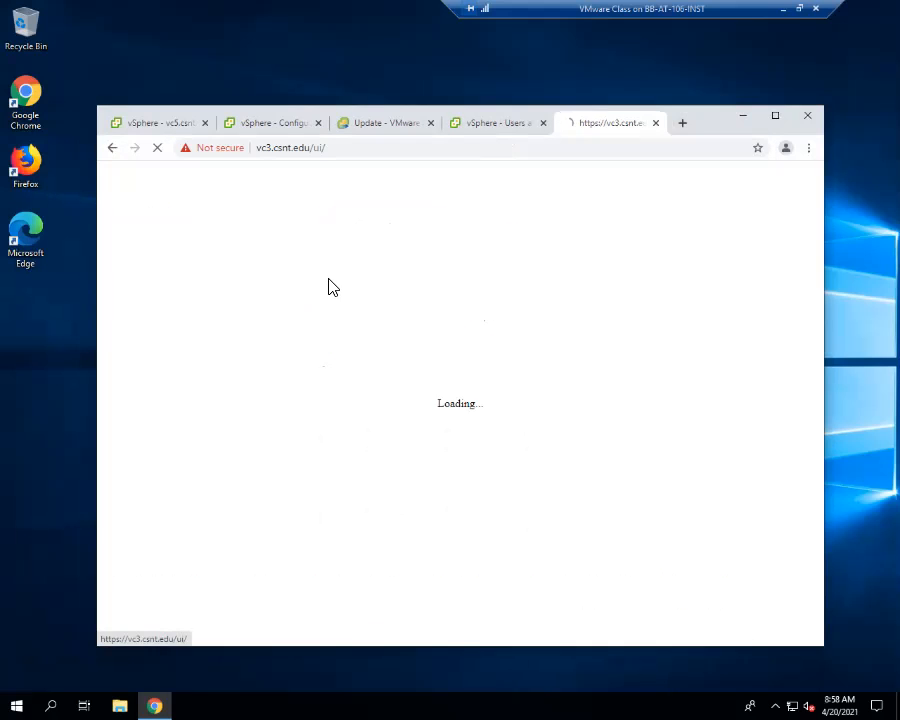
left_click(252, 423)
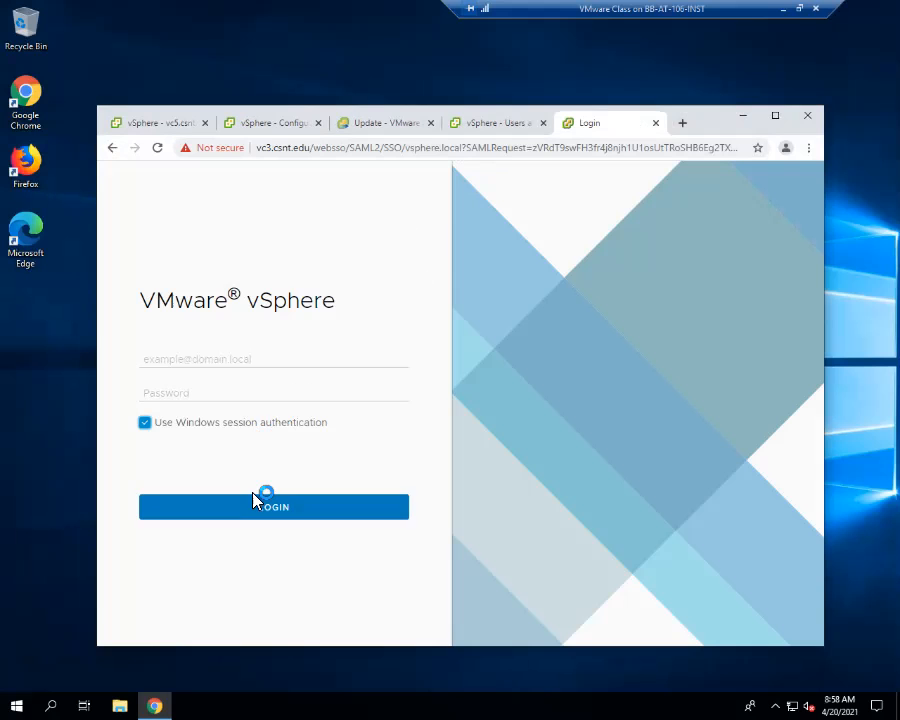
left_click(262, 500)
left_click(775, 116)
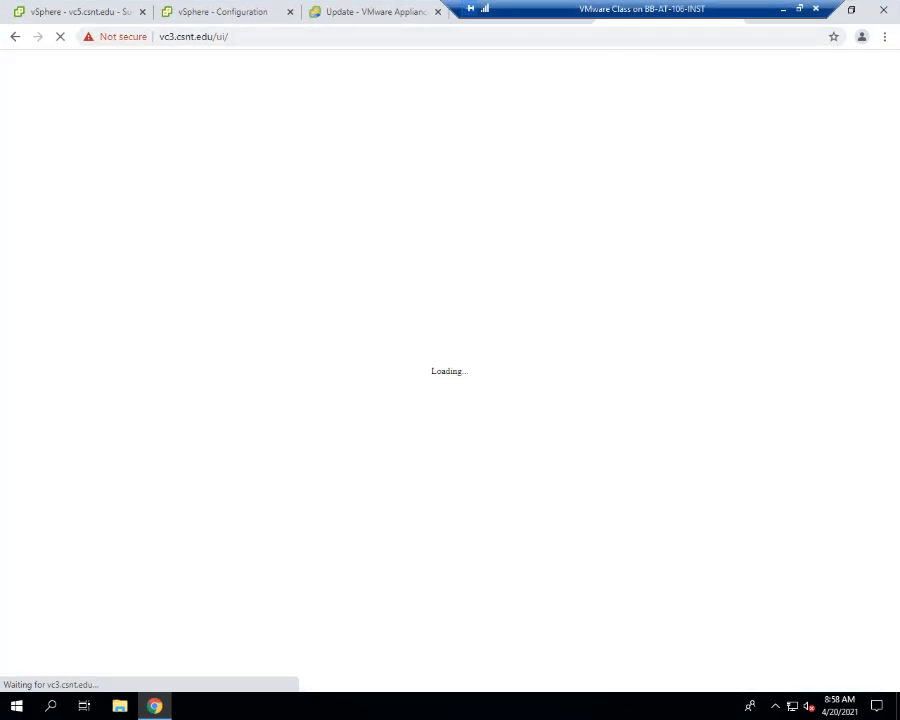
left_click_drag(571, 10, 133, 17)
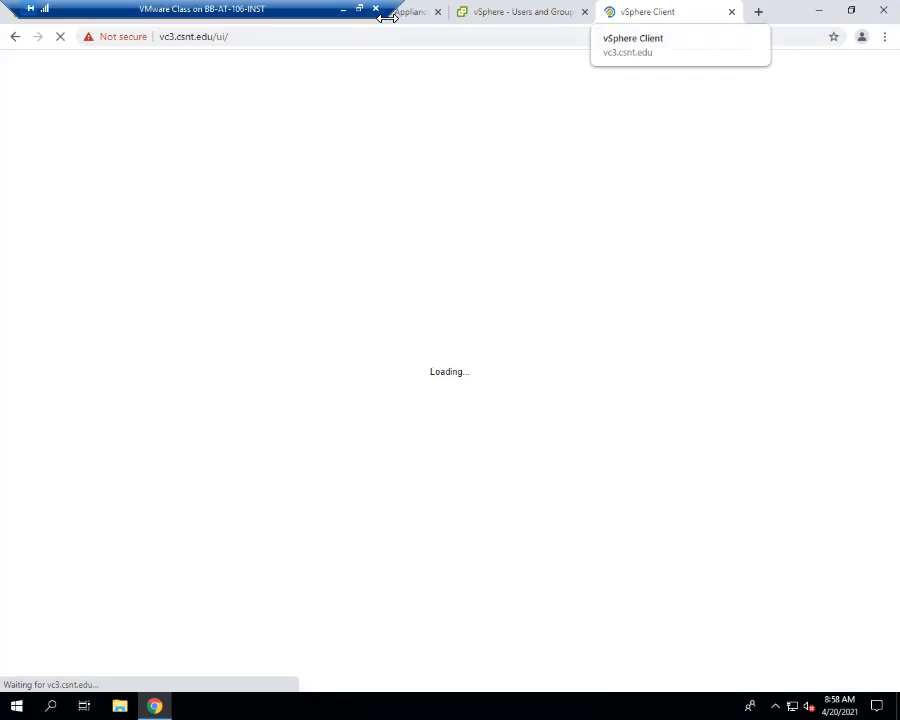
- Review the local account password and lockout policies in vc5's Single Sign-On configuration
left_click(502, 14)
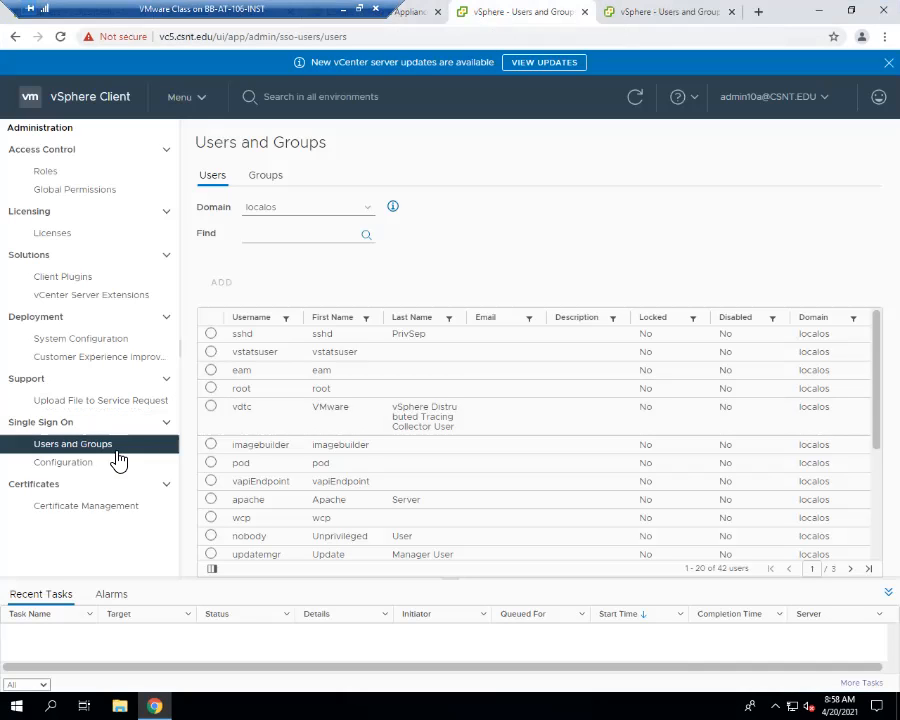
left_click(90, 464)
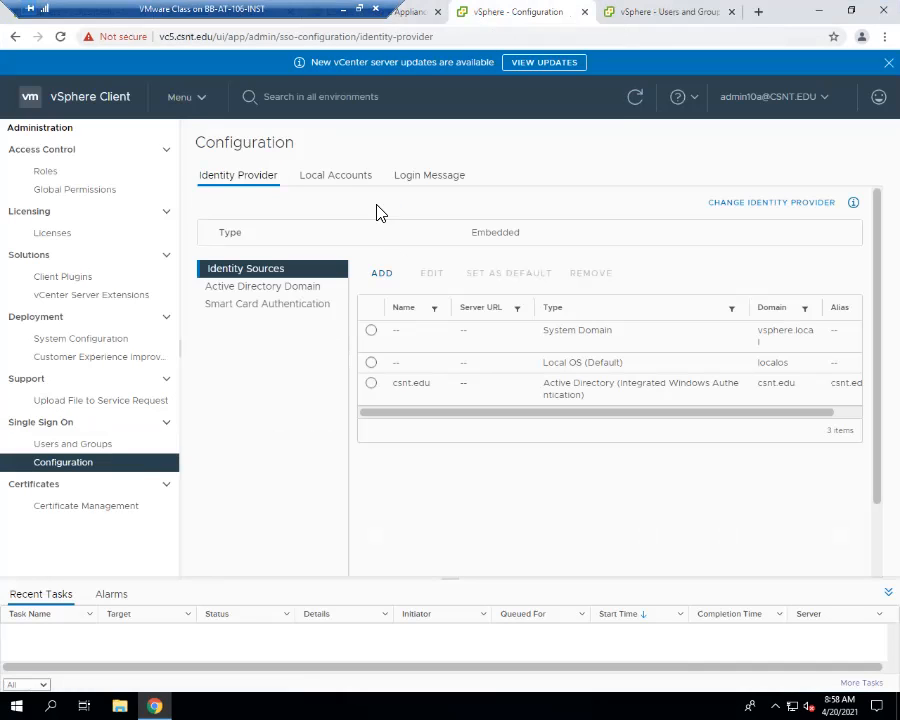
left_click(345, 184)
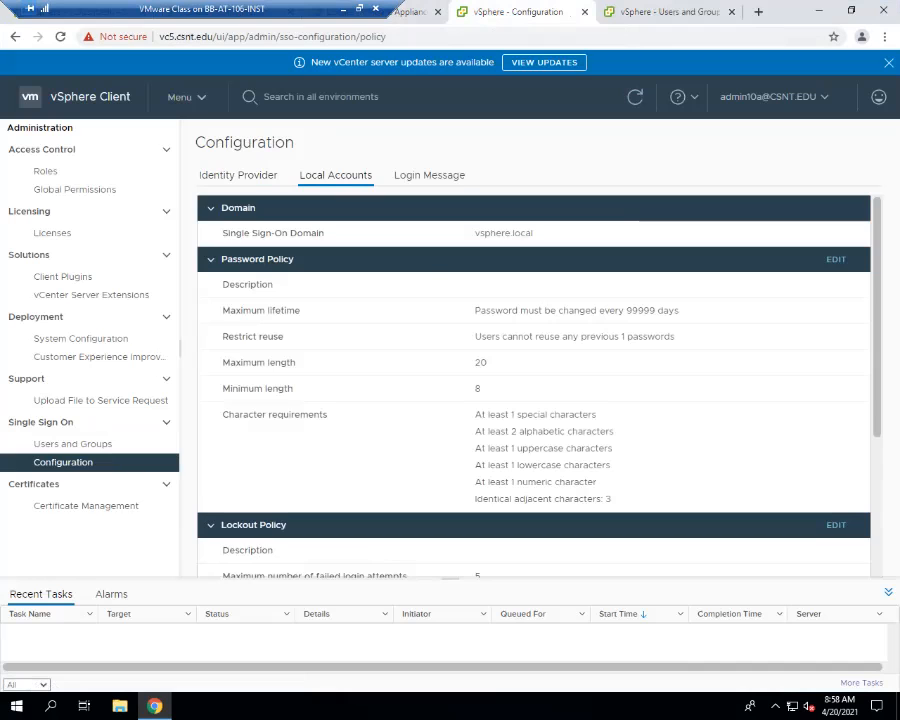
scroll(566, 396, "down", 3)
- Review the local account password policy in vc3's Single Sign-On configuration
left_click(670, 12)
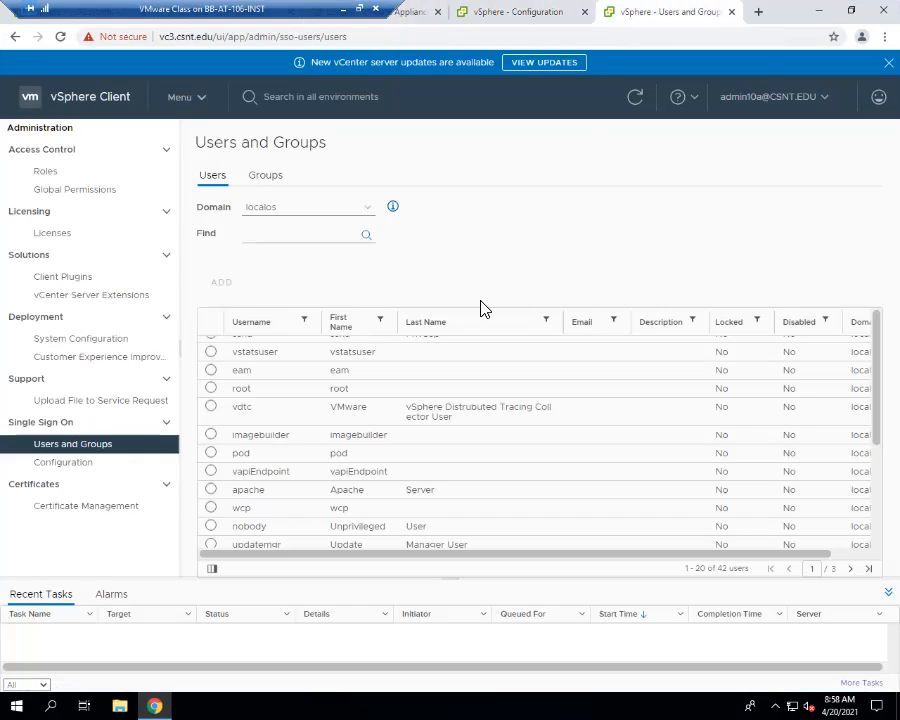
left_click(88, 466)
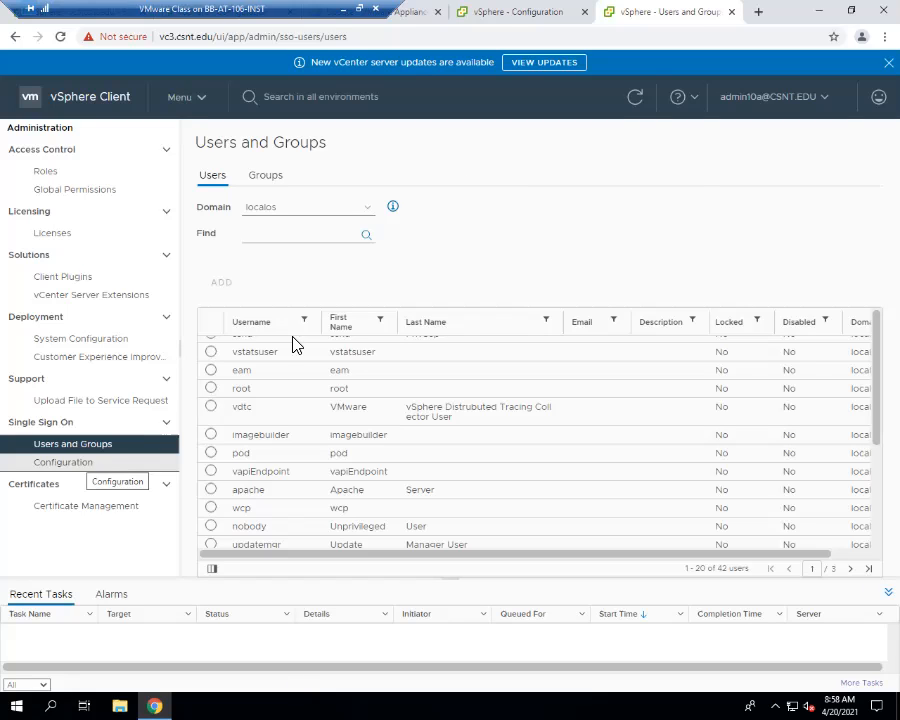
left_click(316, 178)
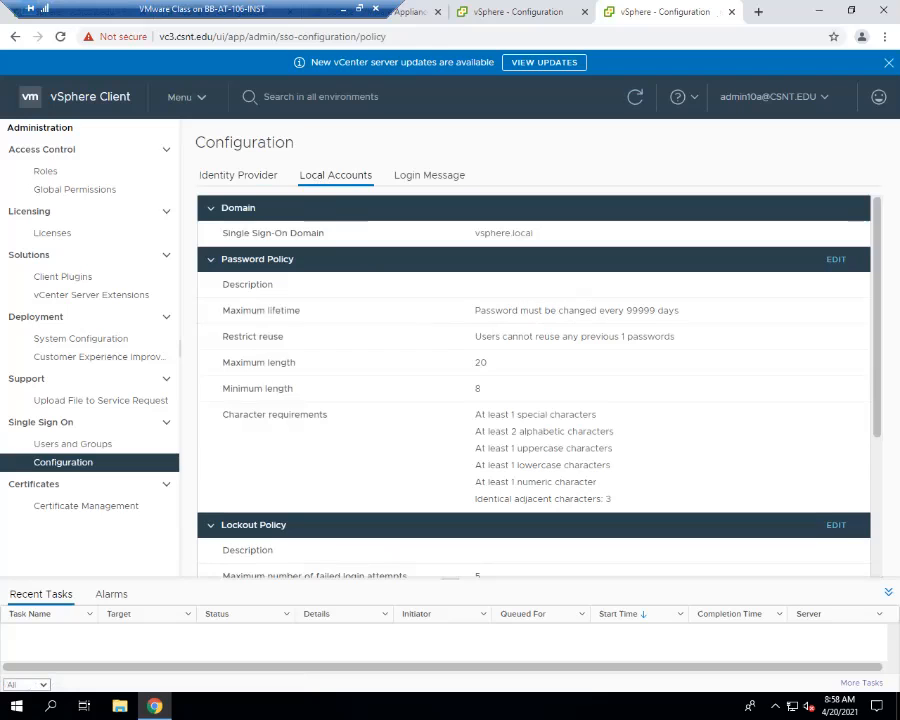
- Bring the AT106-07 remote access window into view to check its vCenter update progress, and close it
left_click_drag(588, 230, 565, 114)
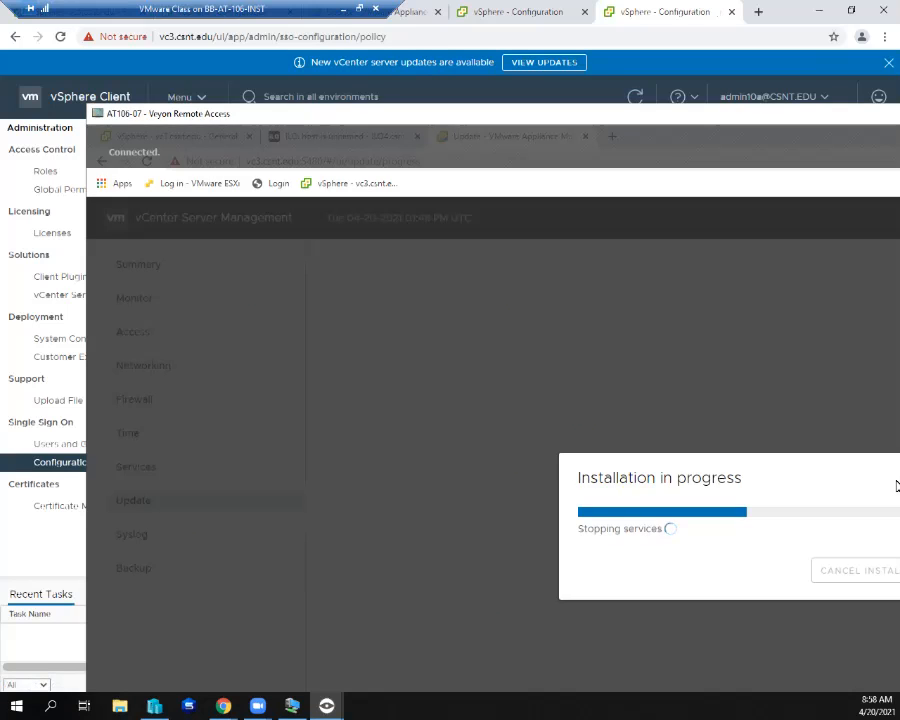
left_click_drag(799, 119, 580, 113)
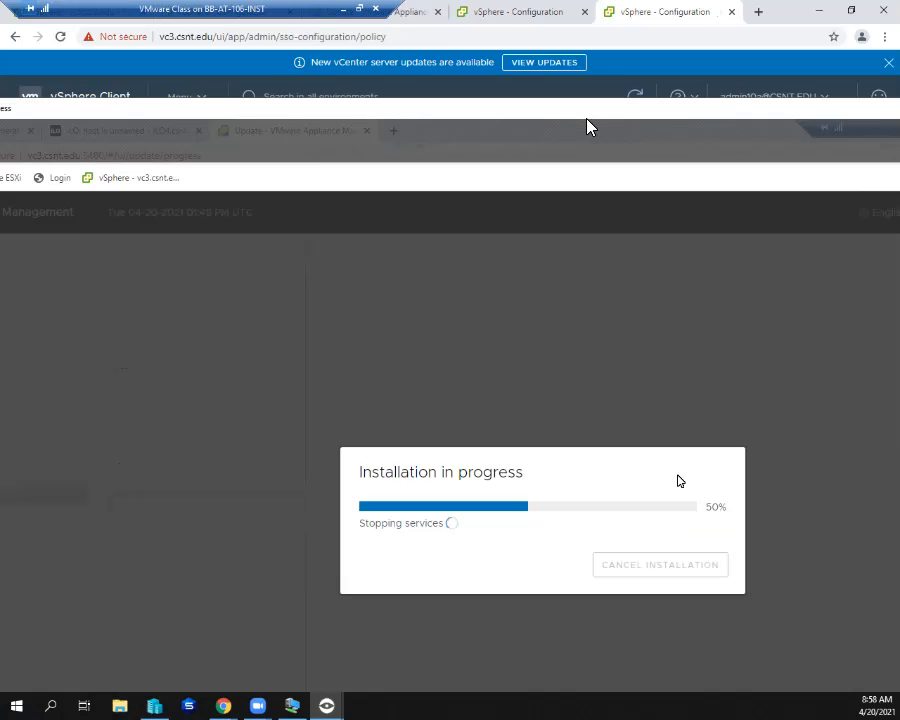
left_click_drag(578, 122, 899, 120)
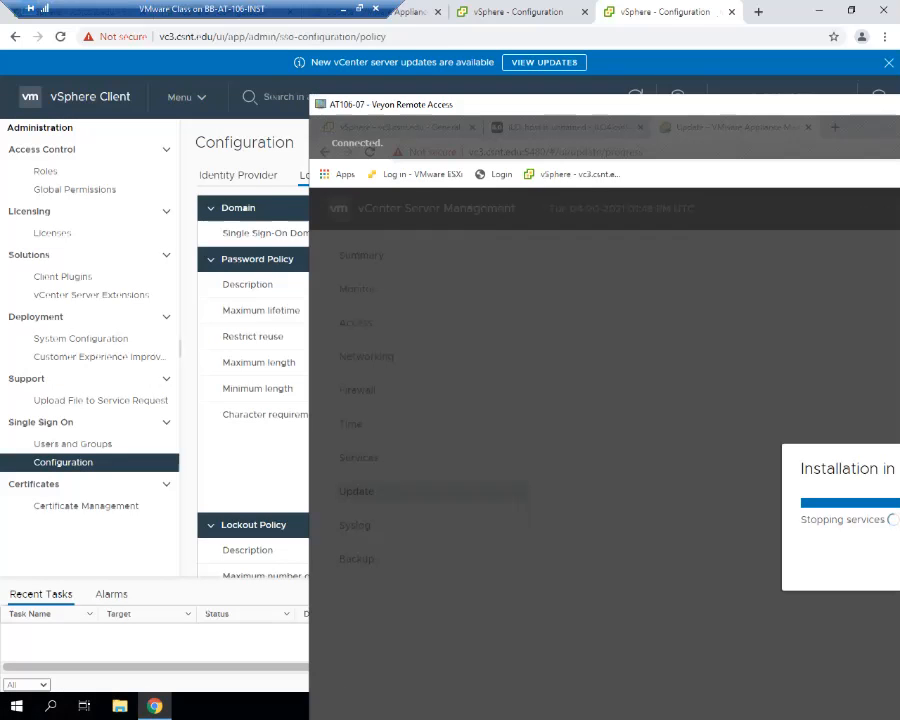
double_click(318, 104)
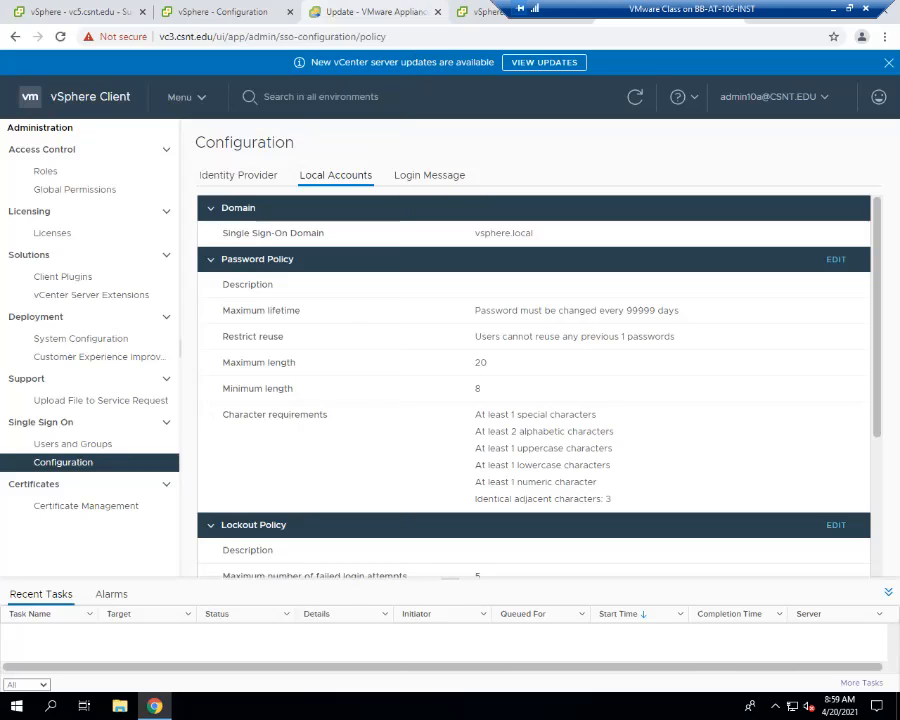
- Check the vc5 virtual machine summary, vc7's password policy and vc7's available updates across the open tabs
left_click(84, 12)
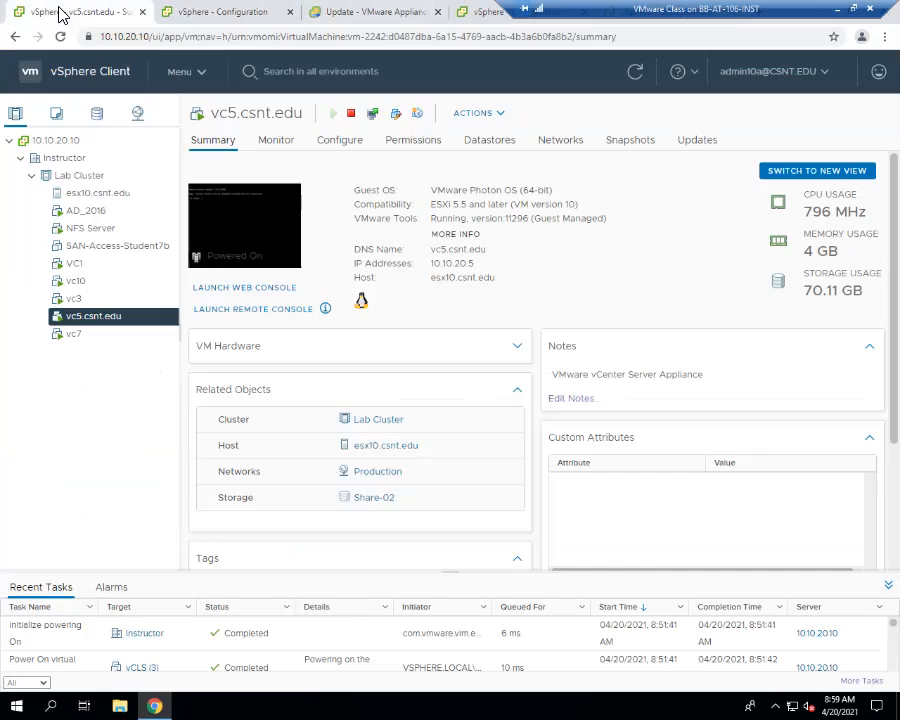
left_click(200, 18)
left_click(12, 12)
left_click(188, 16)
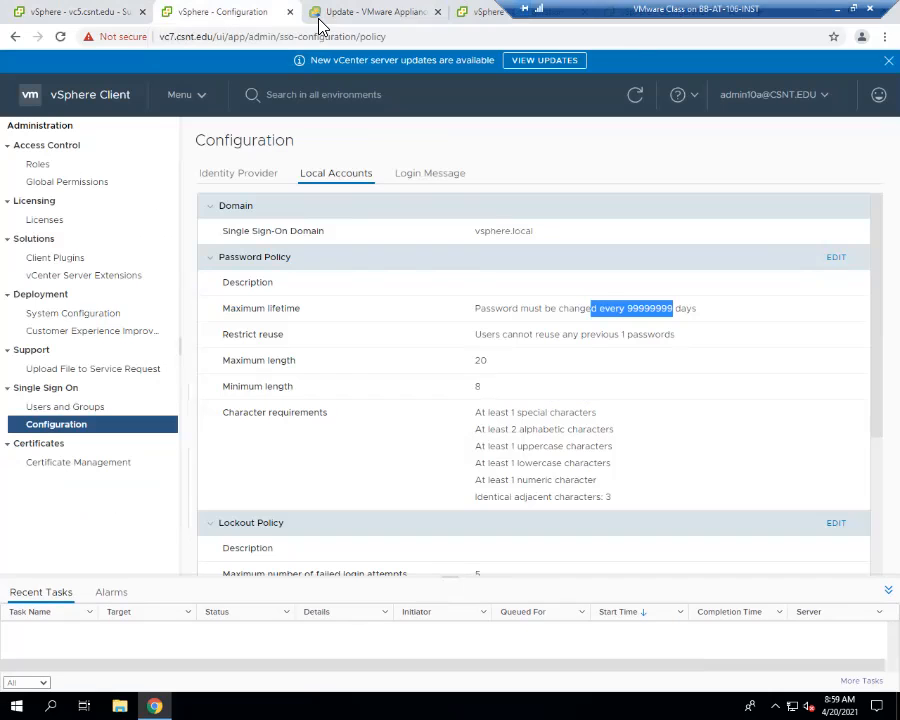
left_click(380, 12)
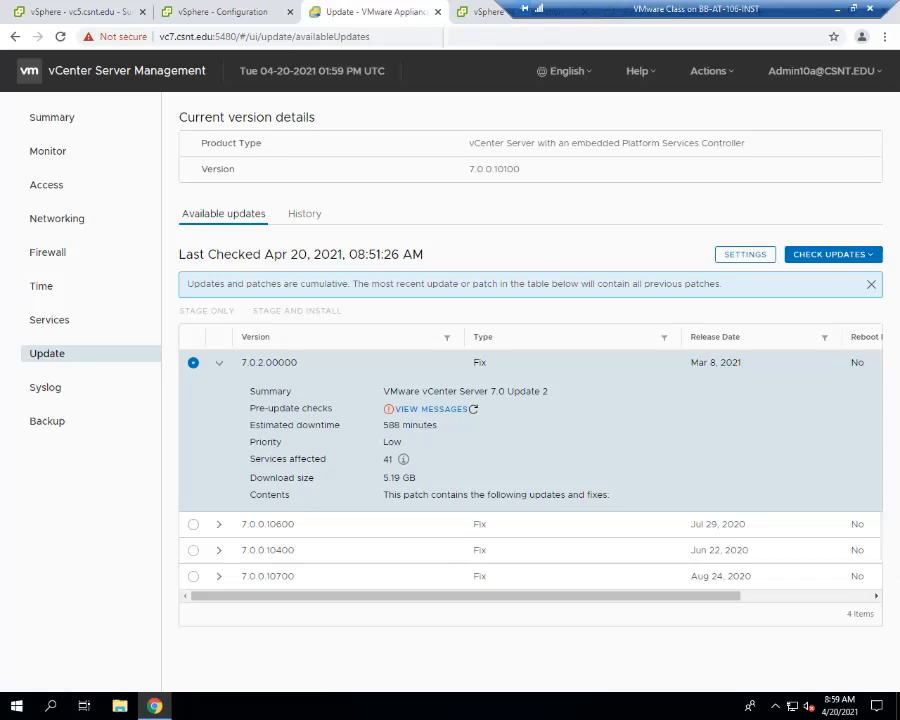
- Bring the AT106-13 remote access window into view to examine its vCenter update page, and return to the vc7 management session
left_click(854, 9)
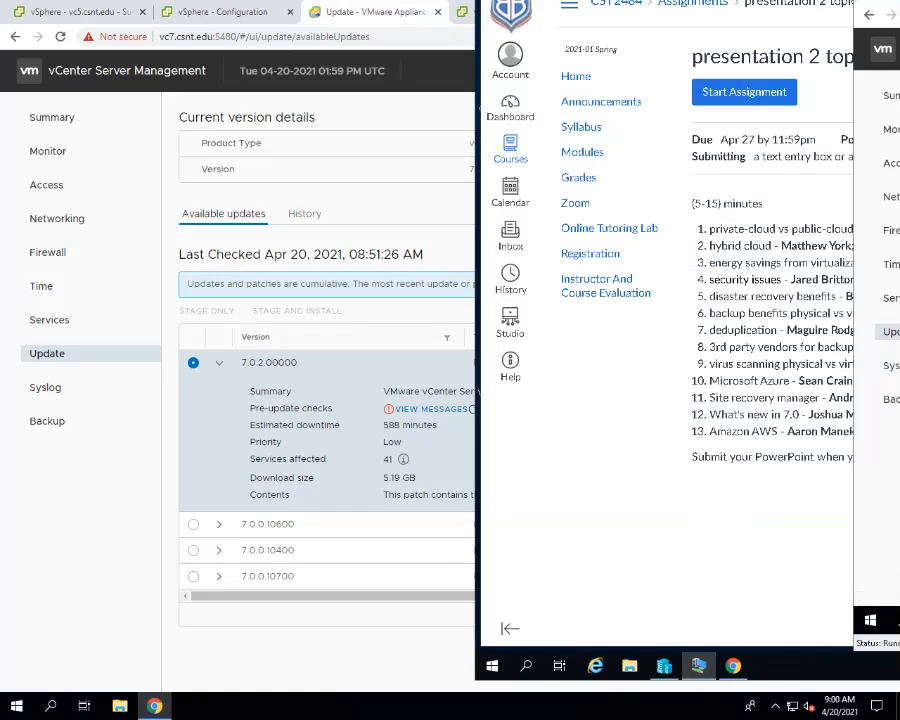
left_click_drag(741, 0, 700, 47)
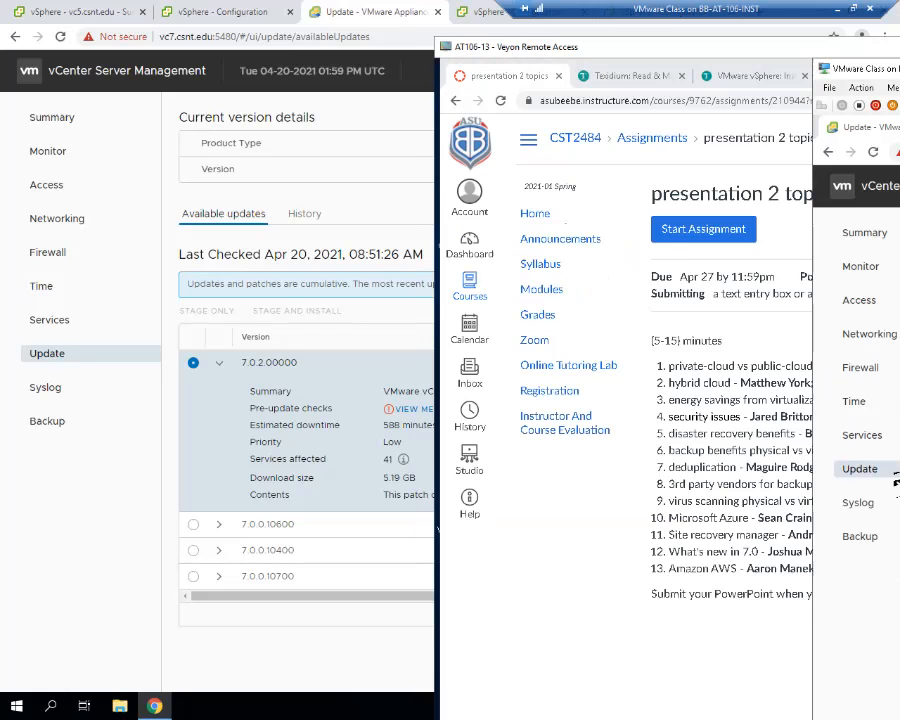
left_click_drag(700, 47, 525, 50)
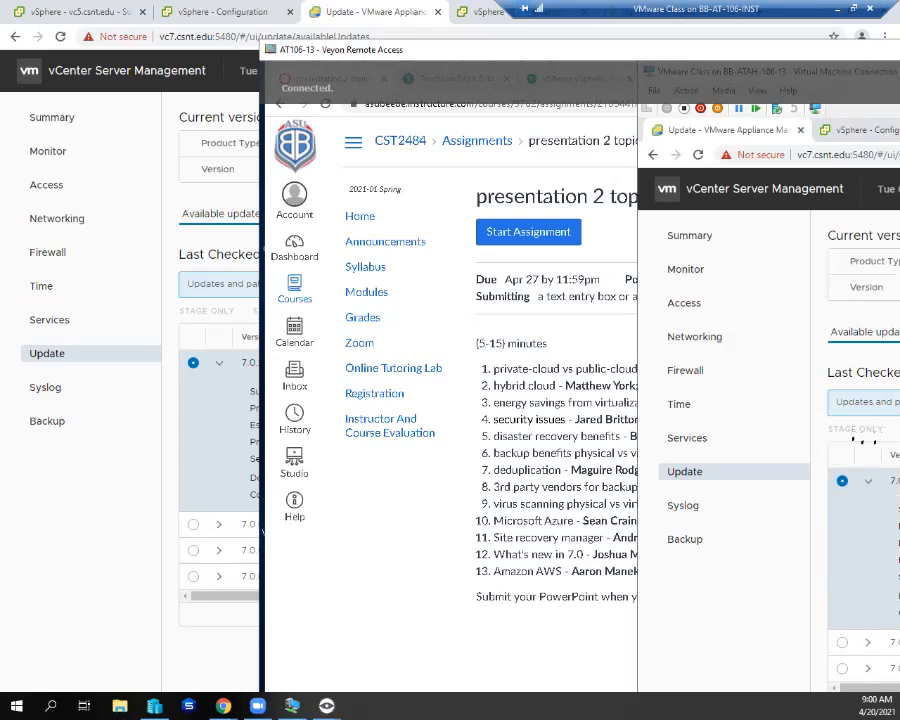
key("alt+Tab")
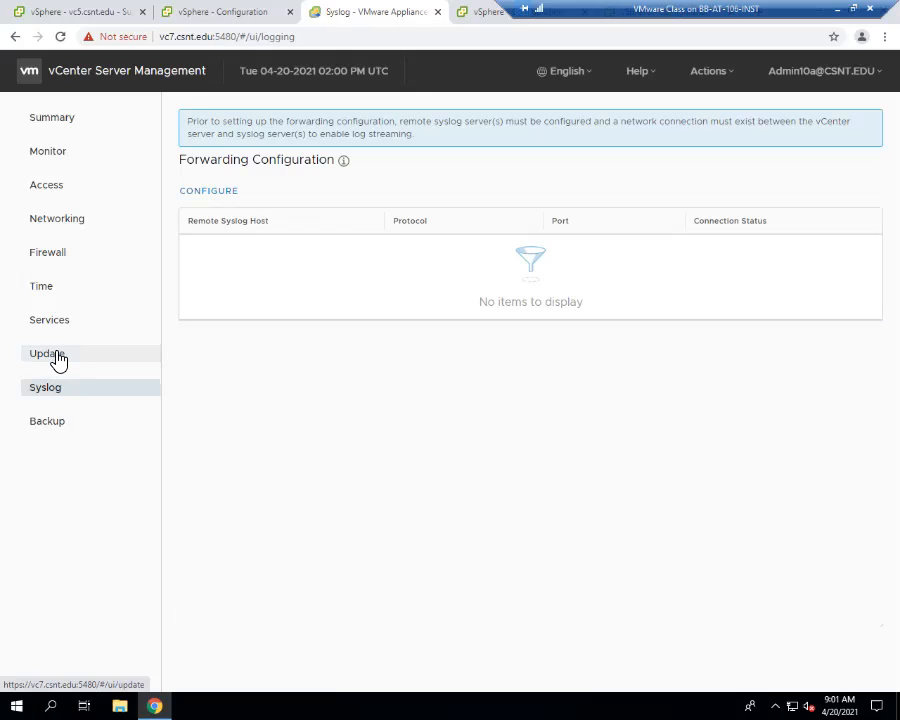
- Recheck vc7's Update page in vCenter Server Management and reboot the appliance
left_click(47, 354)
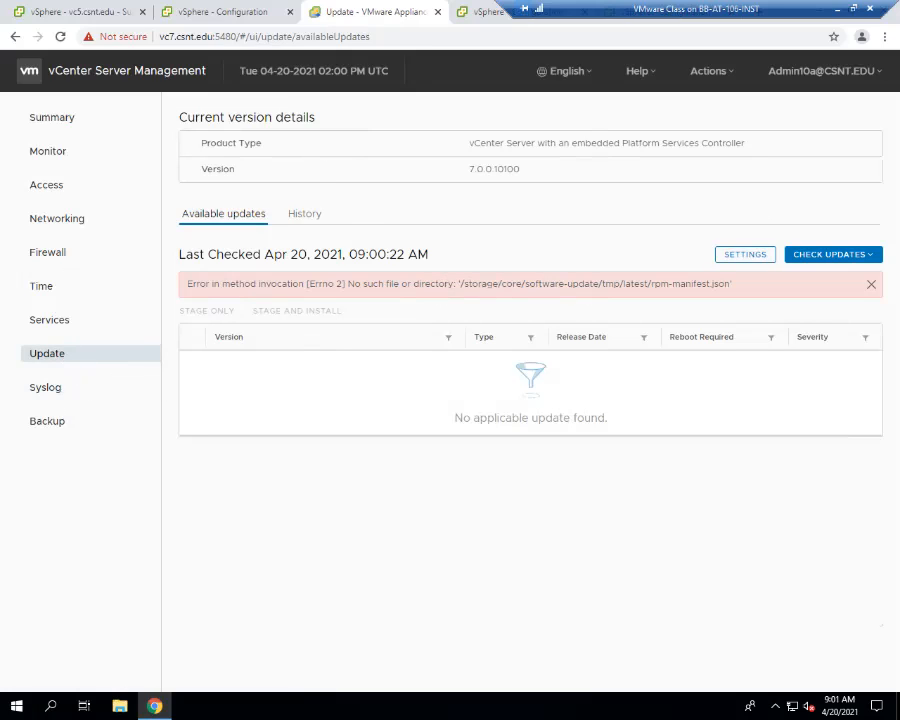
left_click(708, 71)
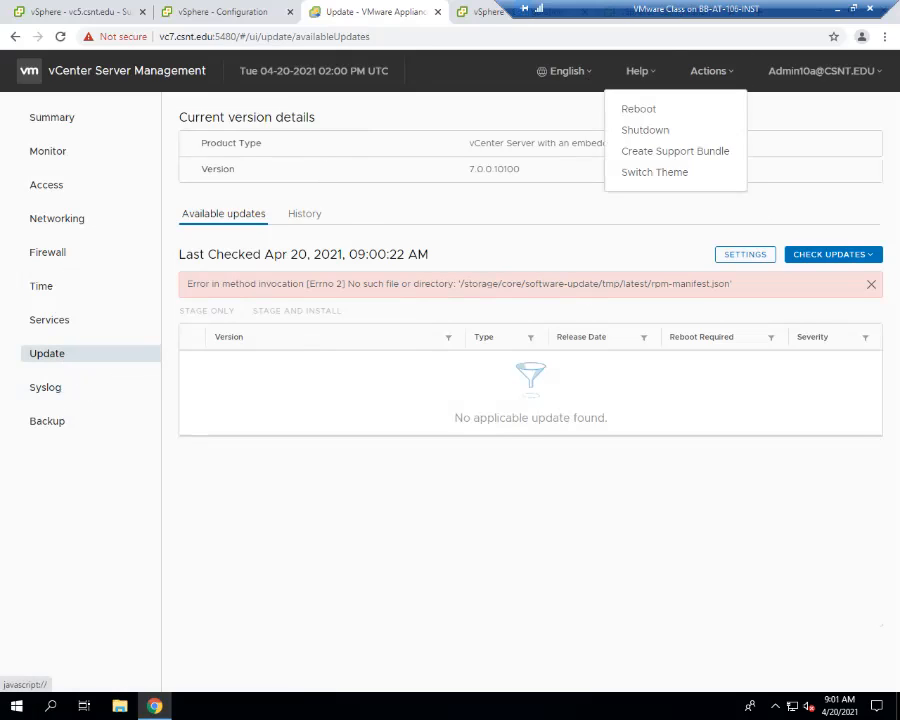
left_click(639, 109)
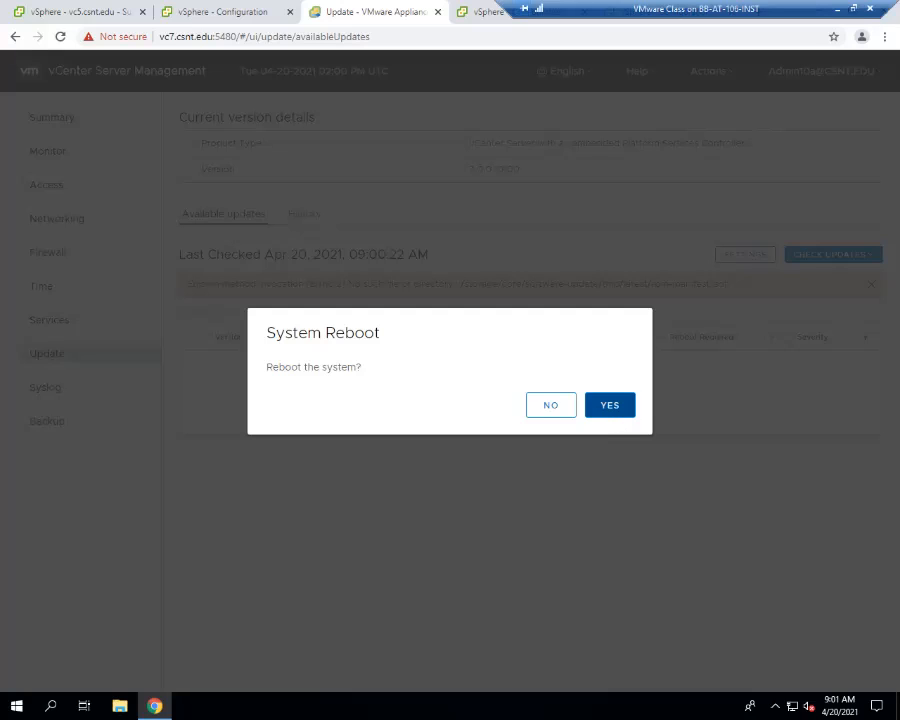
left_click(610, 405)
- Close the vc7 appliance management tab and log out of the vSphere Client on vc3
left_click(437, 12)
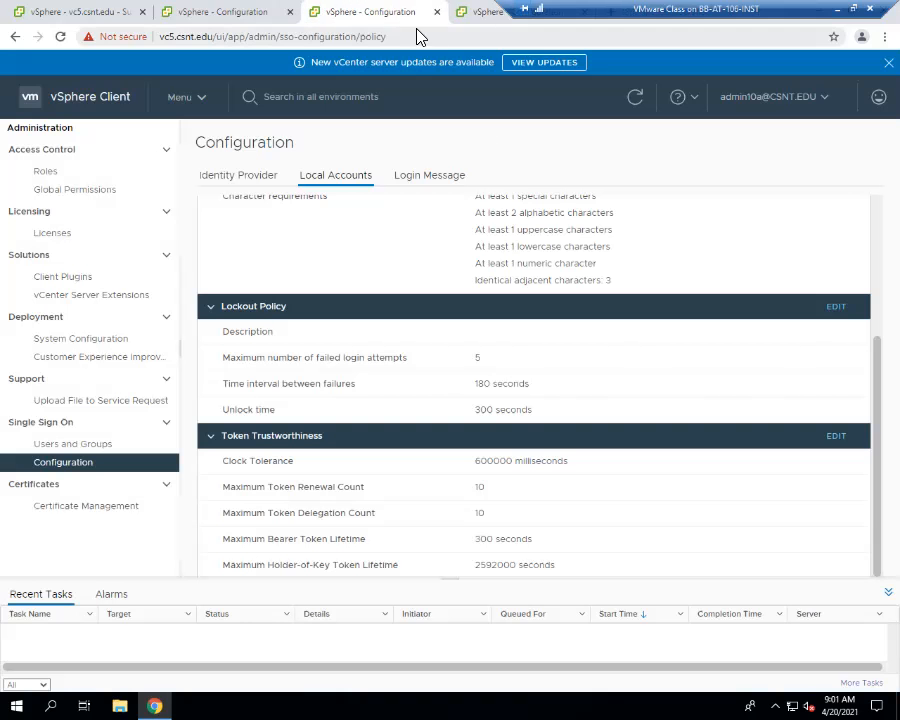
left_click(482, 22)
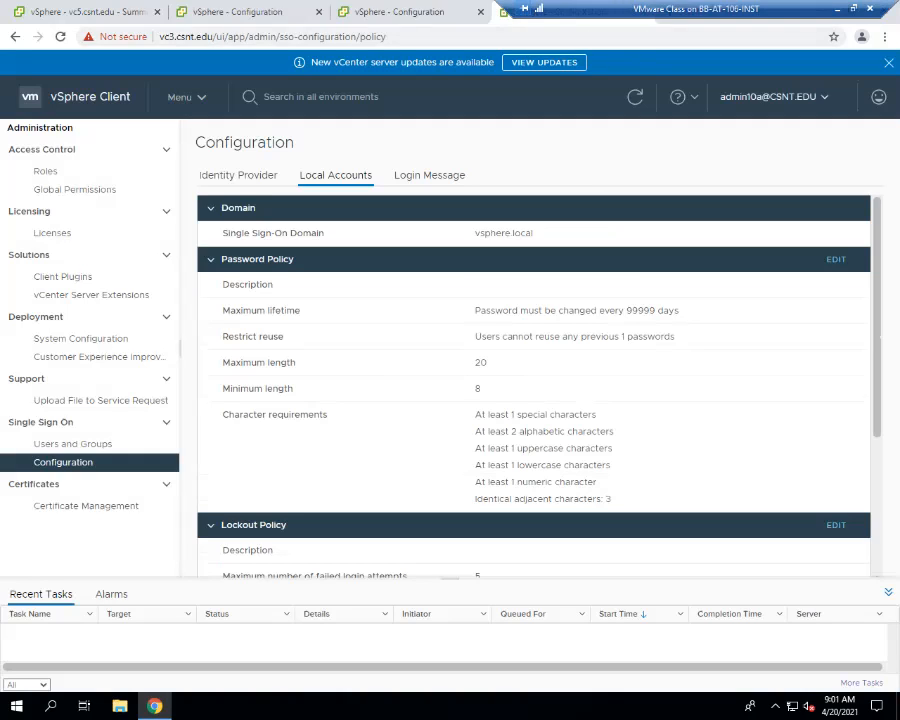
left_click(774, 97)
left_click(702, 217)
- Log out of the vSphere Client on vc5 and close the leftover vc3 logout tab
left_click(461, 14)
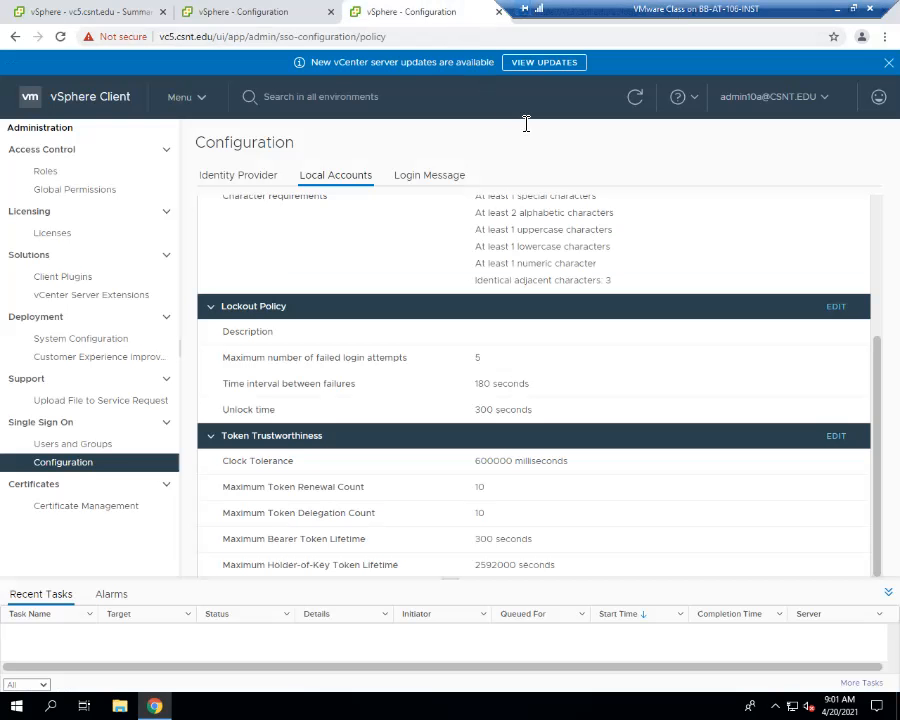
left_click(774, 97)
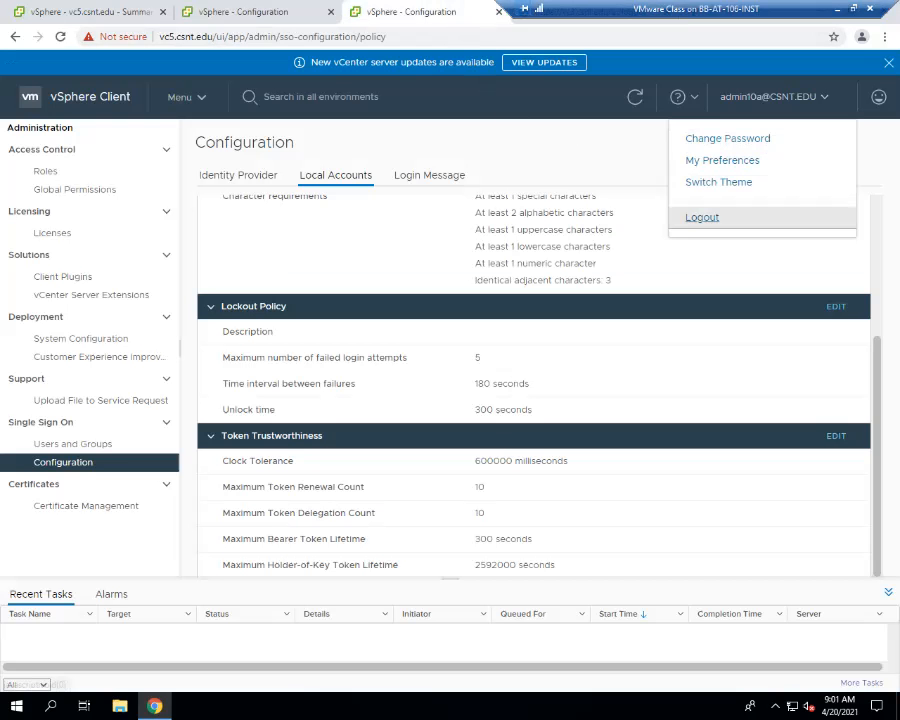
left_click(700, 216)
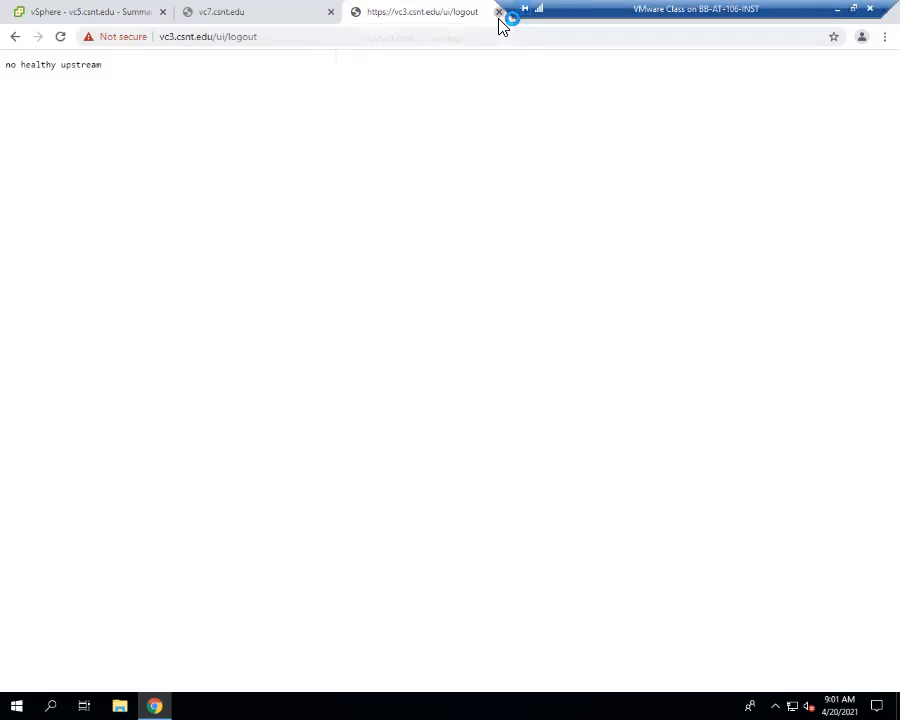
left_click(499, 12)
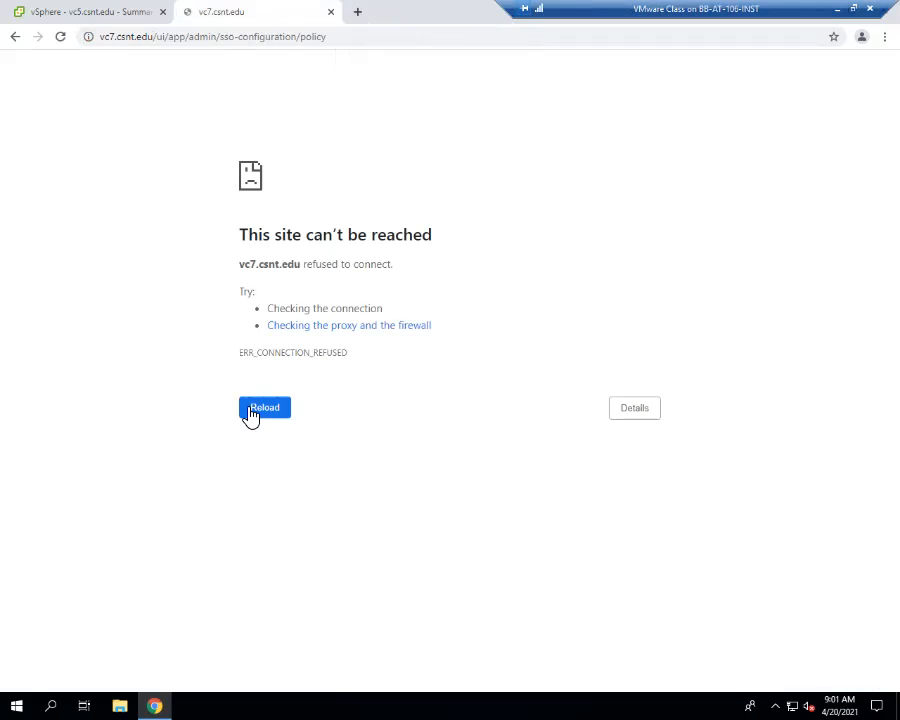
- Close the vc7 browser tab and open the remote console of the VC1 virtual machine
left_click(331, 12)
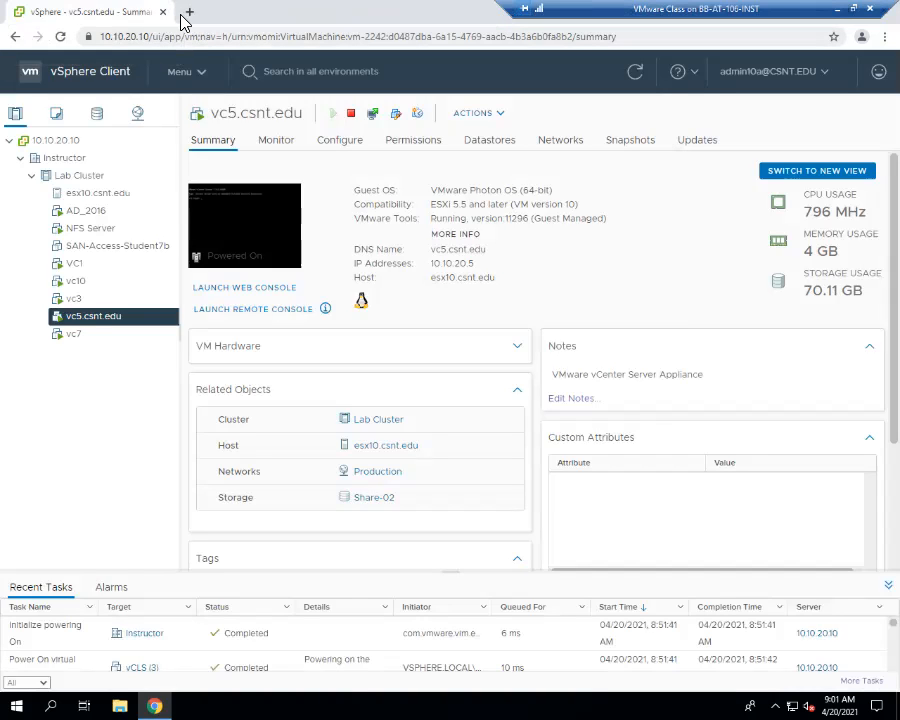
left_click(85, 266)
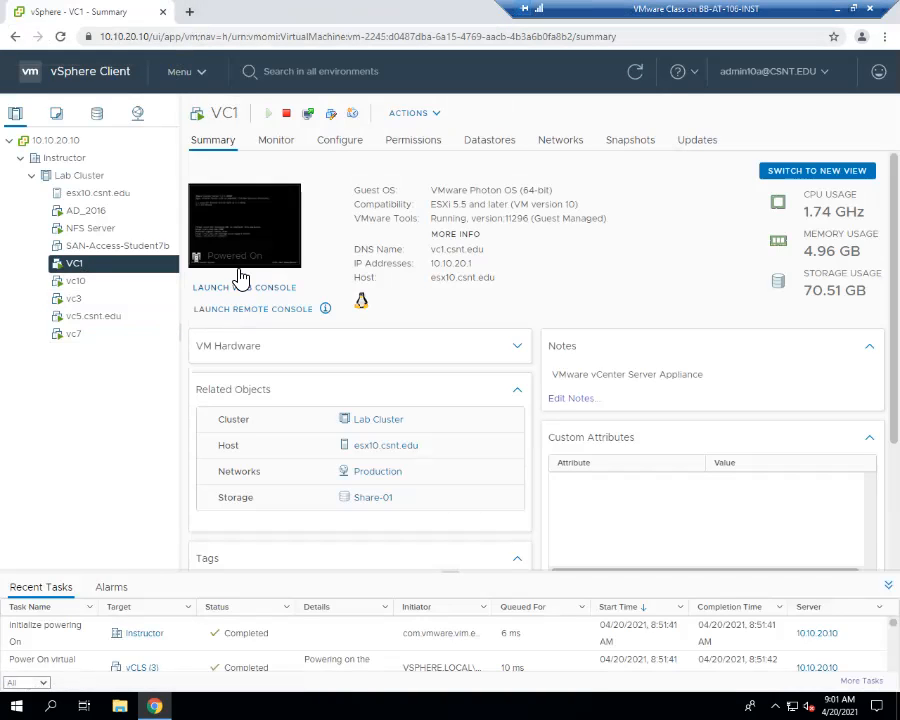
left_click(257, 310)
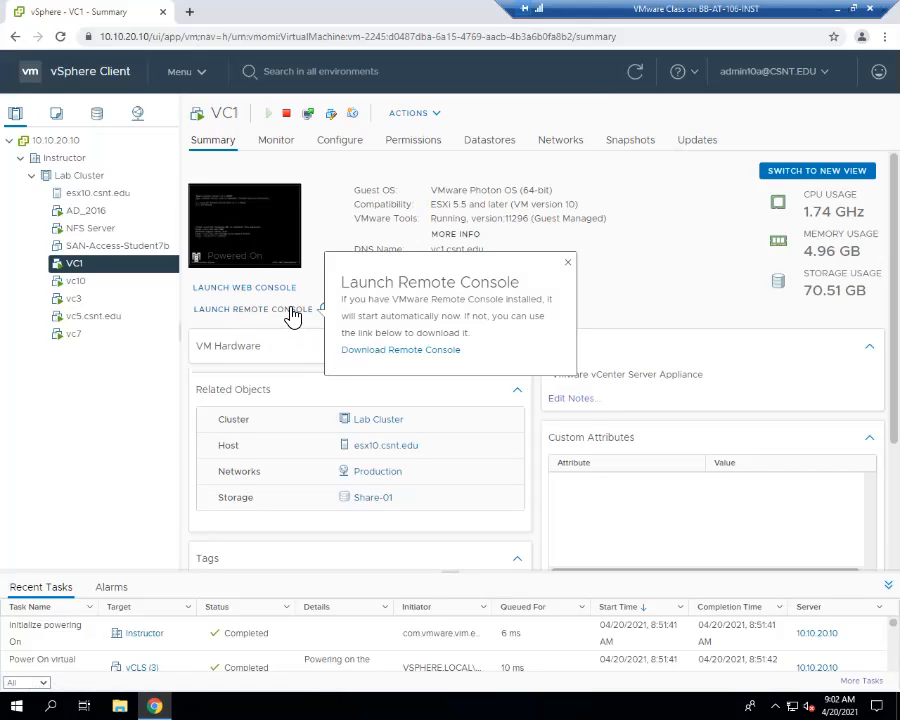
left_click(292, 316)
left_click_drag(330, 115, 450, 115)
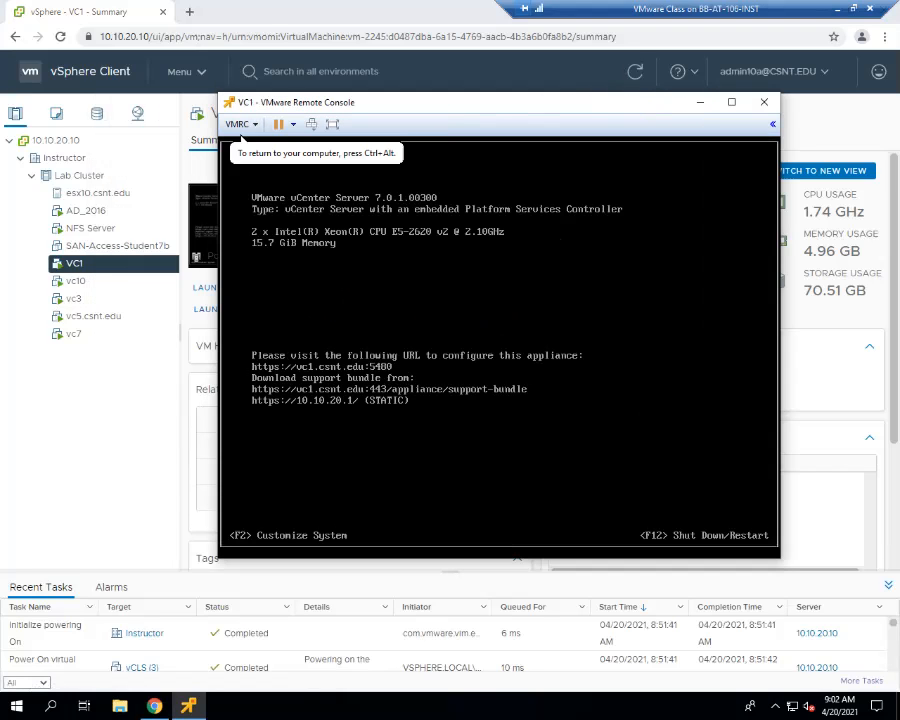
- Log in to the VC1 console as root with the account password and launch the BASH shell
key("alt+F1")
type("root")
key("Return")
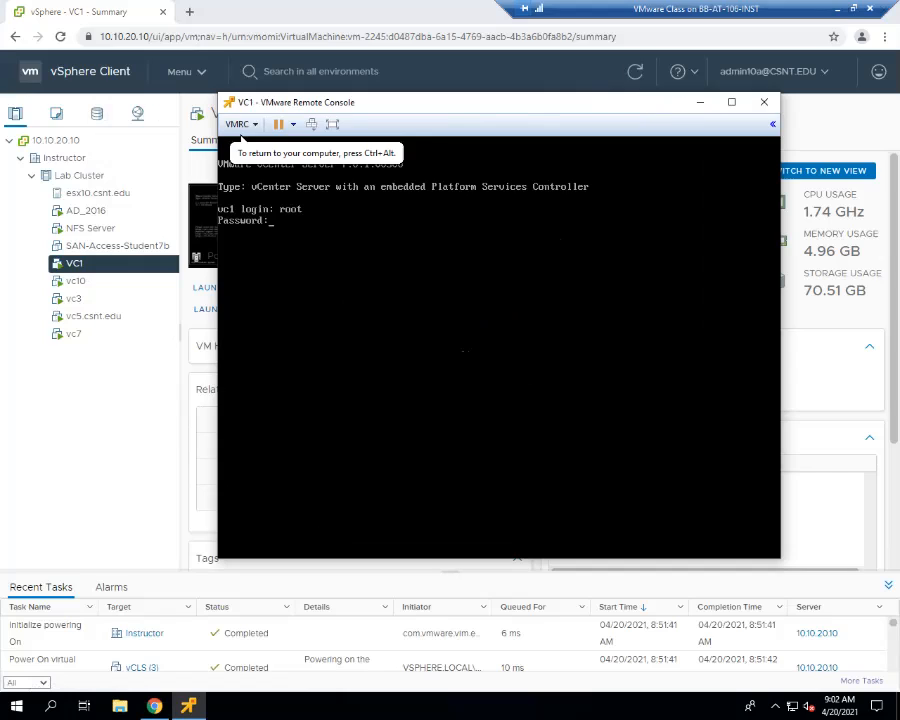
key("Return")
type("shell")
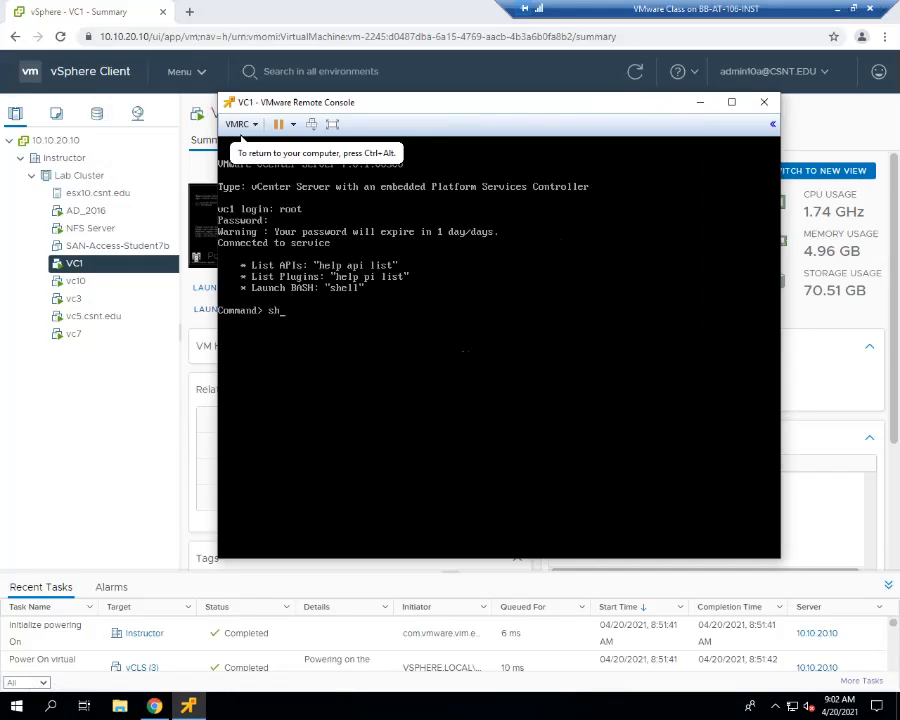
key("Return")
- Disable root password expiry on VC1 with chage -M -1 root and list the aging settings with chage -l root
type("chage ")
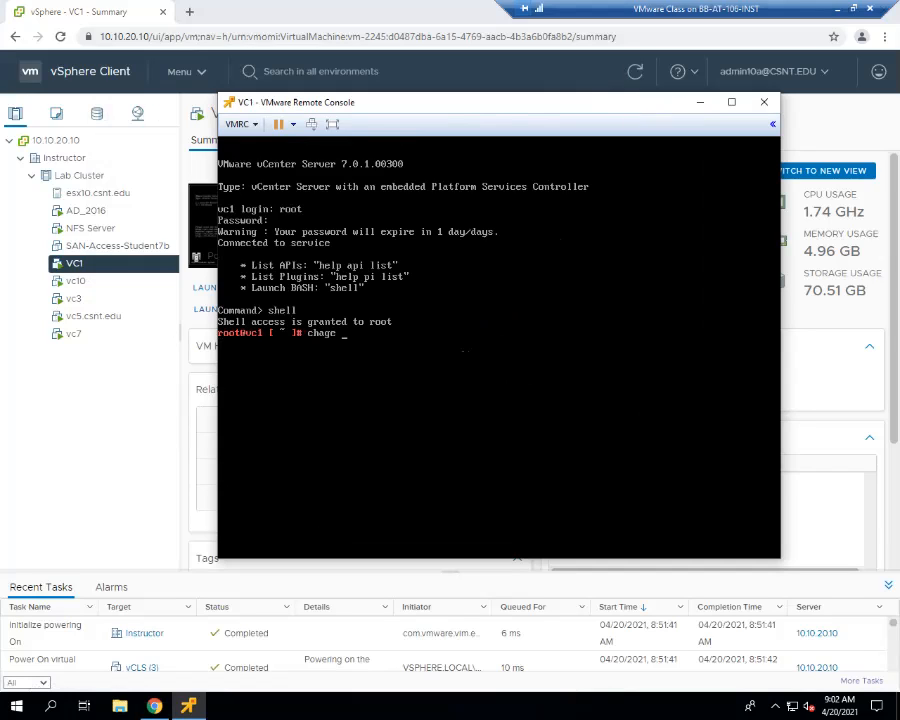
type("-M -1 root")
key("Return")
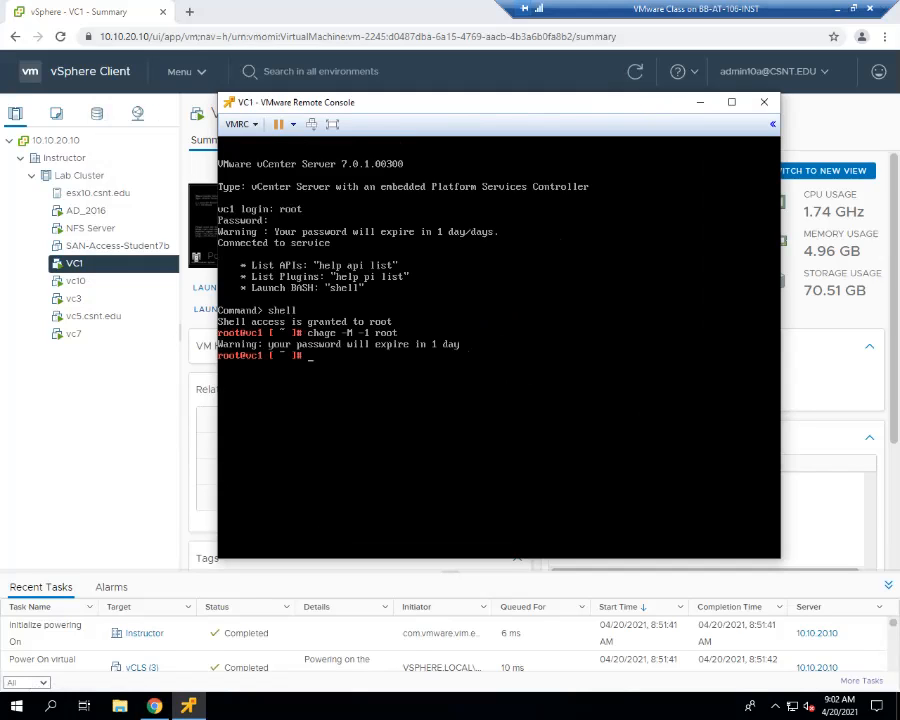
type("chage -l root")
key("Return")
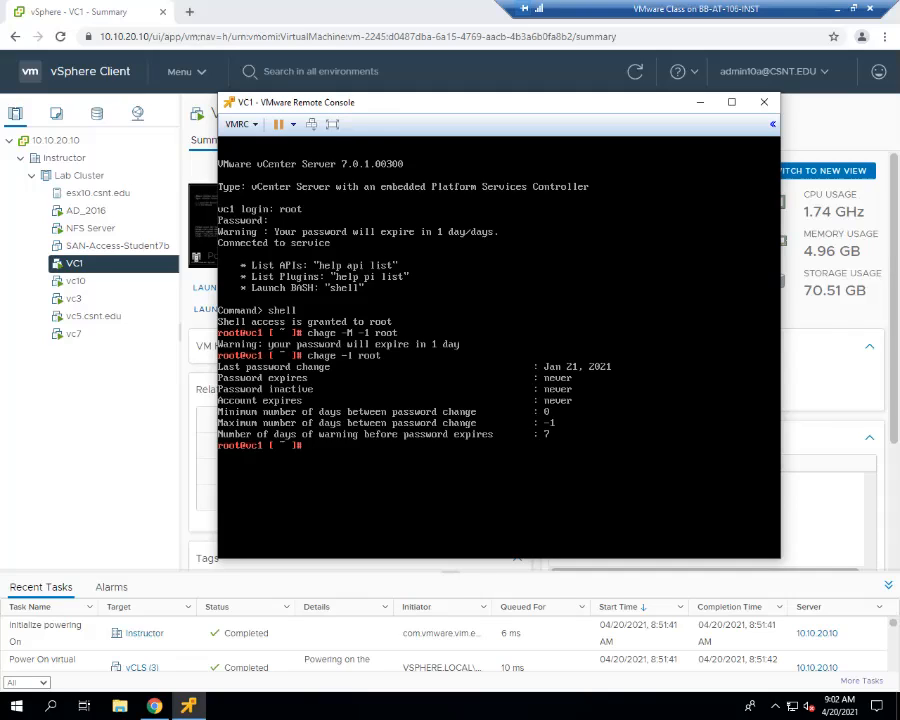
- On a cleared VC1 console, check the services with service-control --status and examine the running processes with top
type("clear")
key("Return")
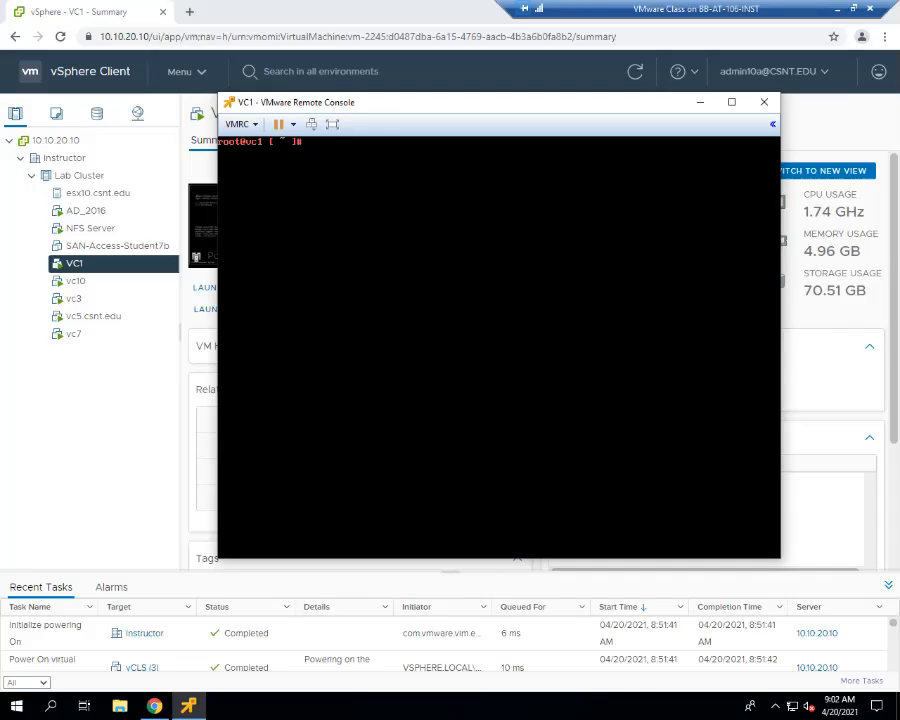
type("service-control --status")
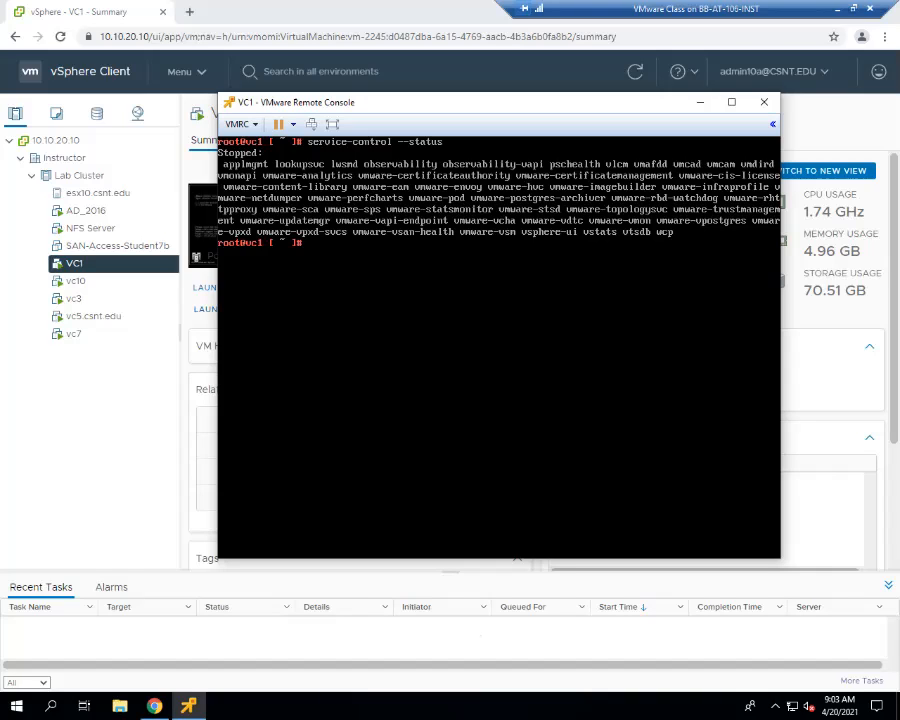
type("top")
key("Return")
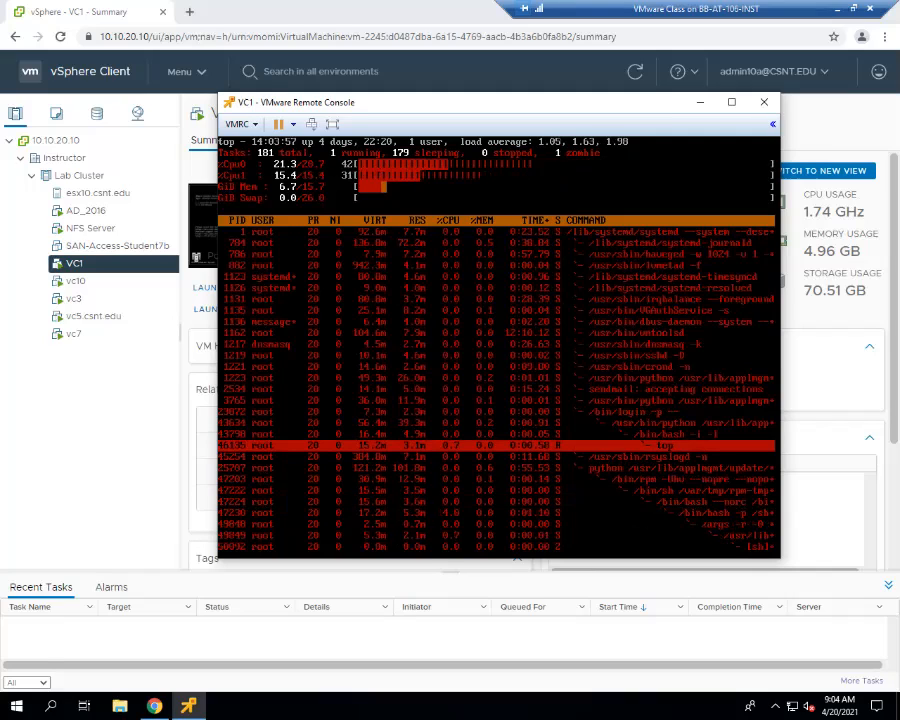
- Open vc5.csnt.edu:5480 in a new browser tab to reach vc5's vCenter Server Management login
left_click(189, 12)
type("vc")
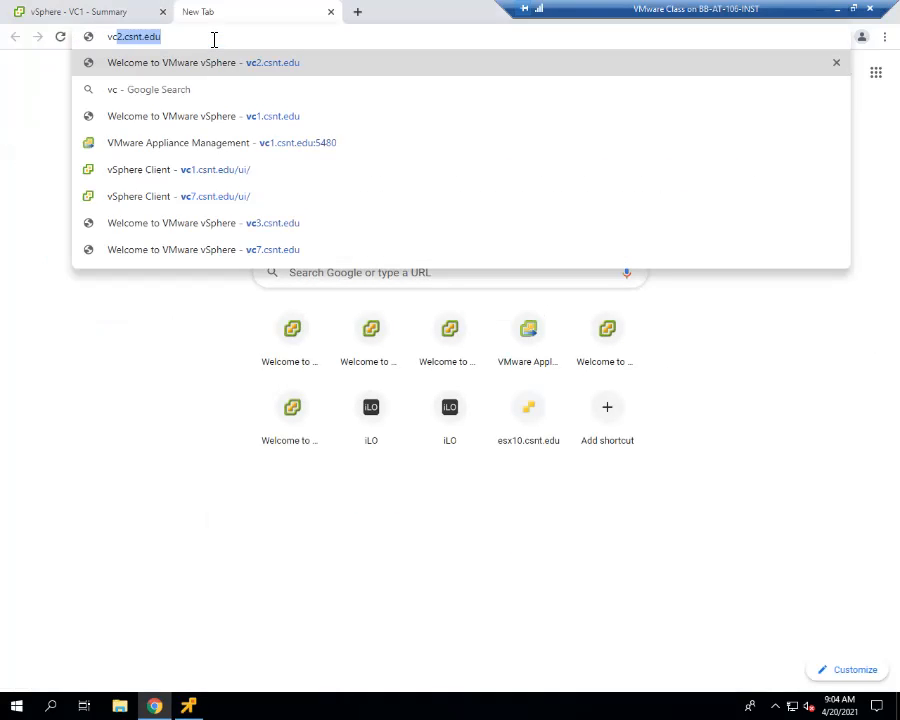
type("5.csnt.edu:")
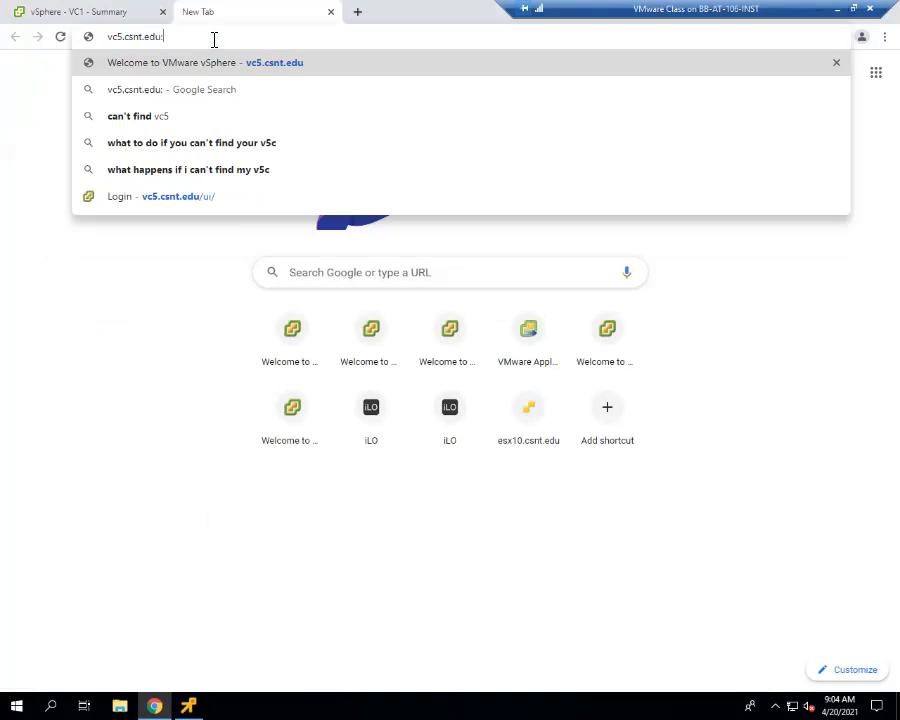
type("5480")
key("Return")
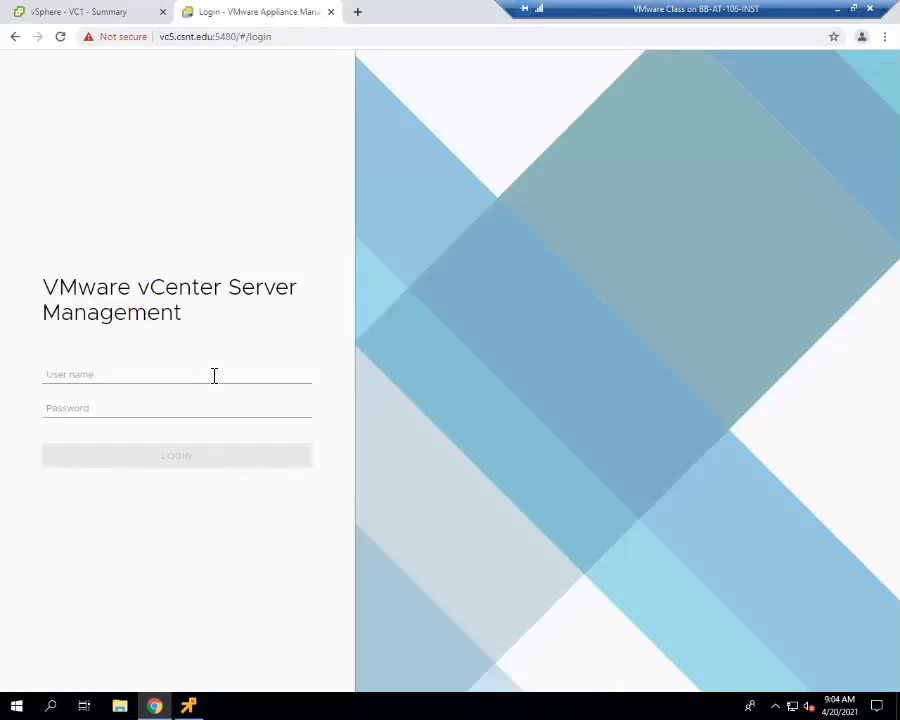
- Log in to vCenter Server Management on vc5 with the administrator user name and account password
left_click(214, 375)
left_click(163, 408)
left_click(178, 412)
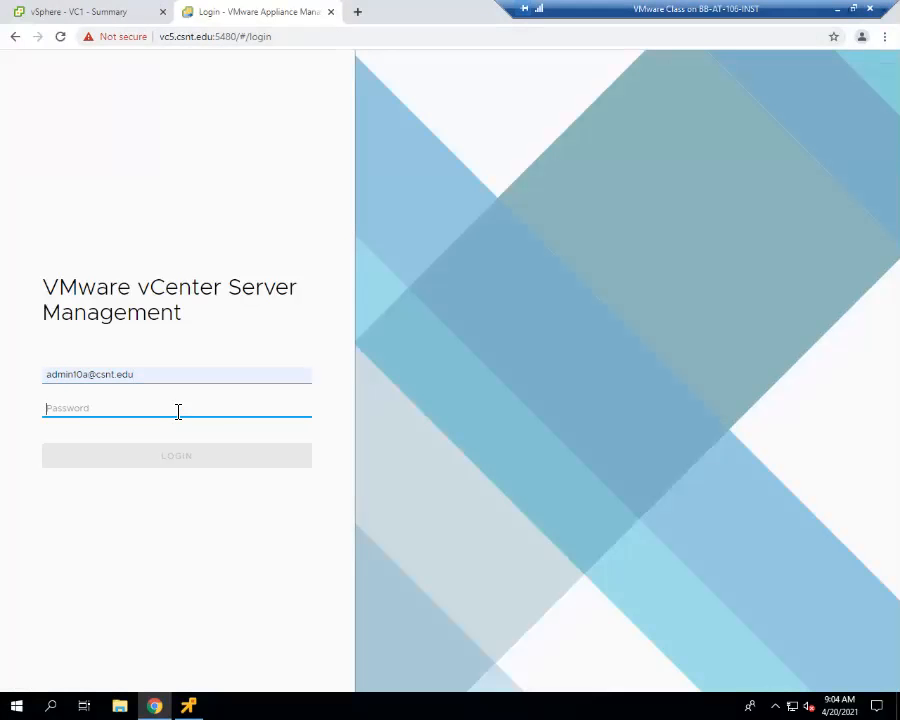
type("••••••••")
key("Return")
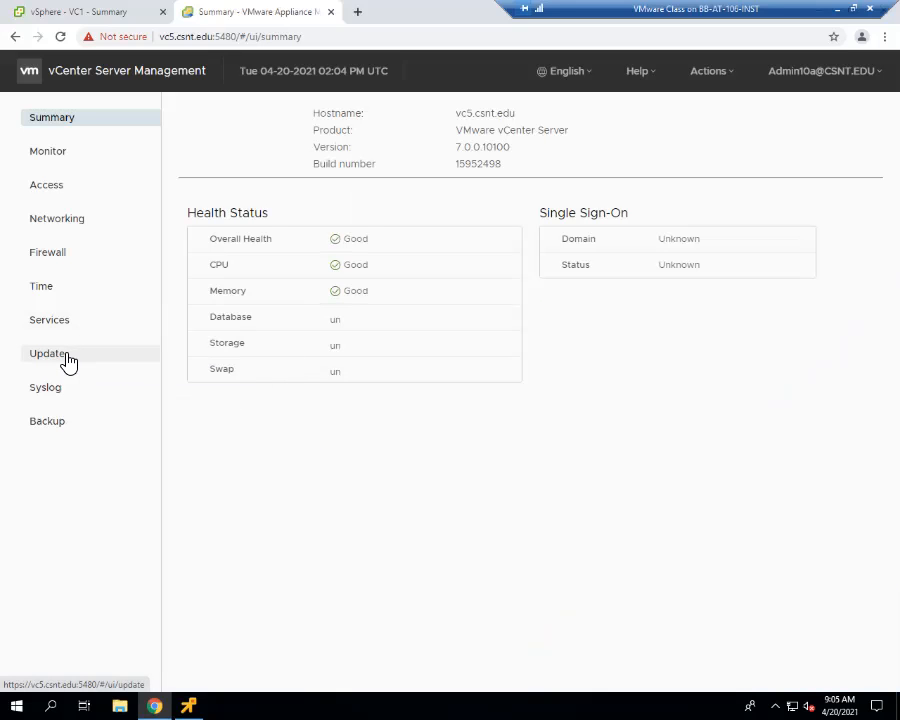
- Check the update progress on vc5's Update page and try to close the installation dialog
left_click(67, 355)
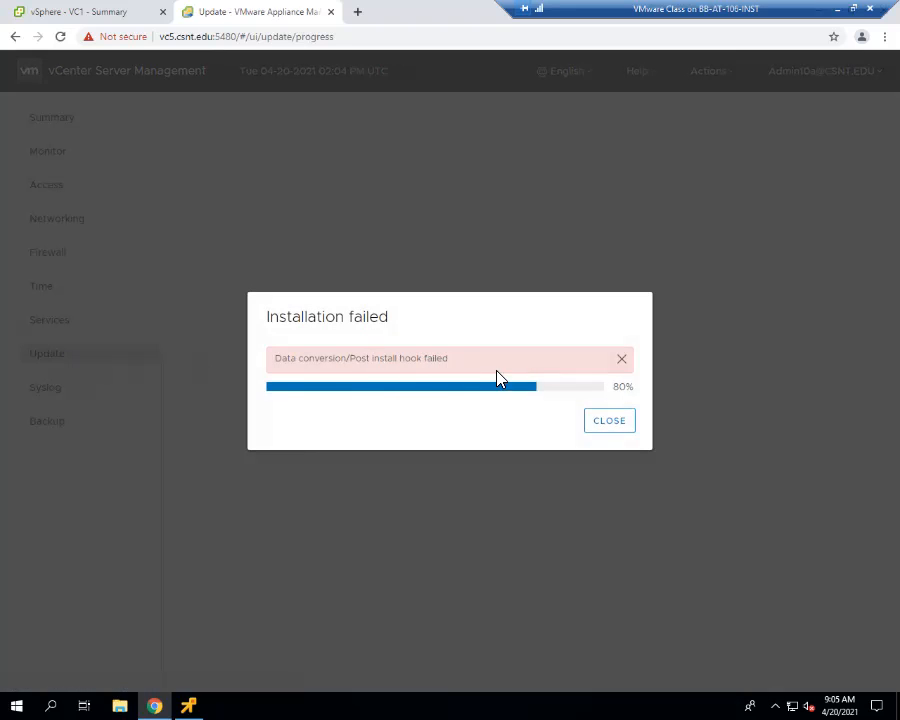
left_click(611, 420)
left_click(610, 422)
- Open the remote console of vc5.csnt.edu from the vSphere Client and log in as root with the account password
left_click(105, 16)
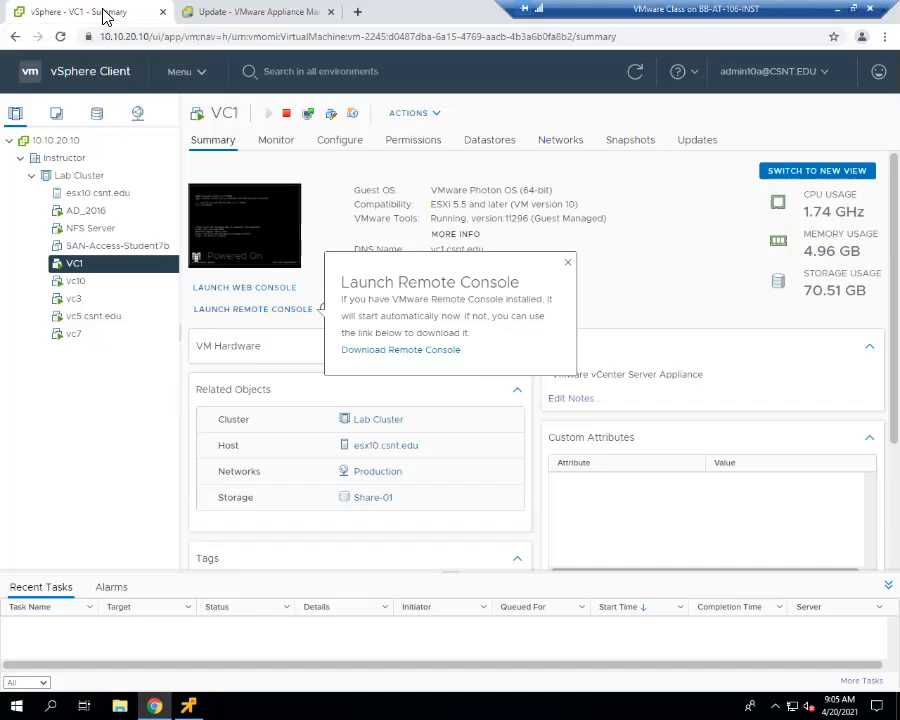
left_click(105, 318)
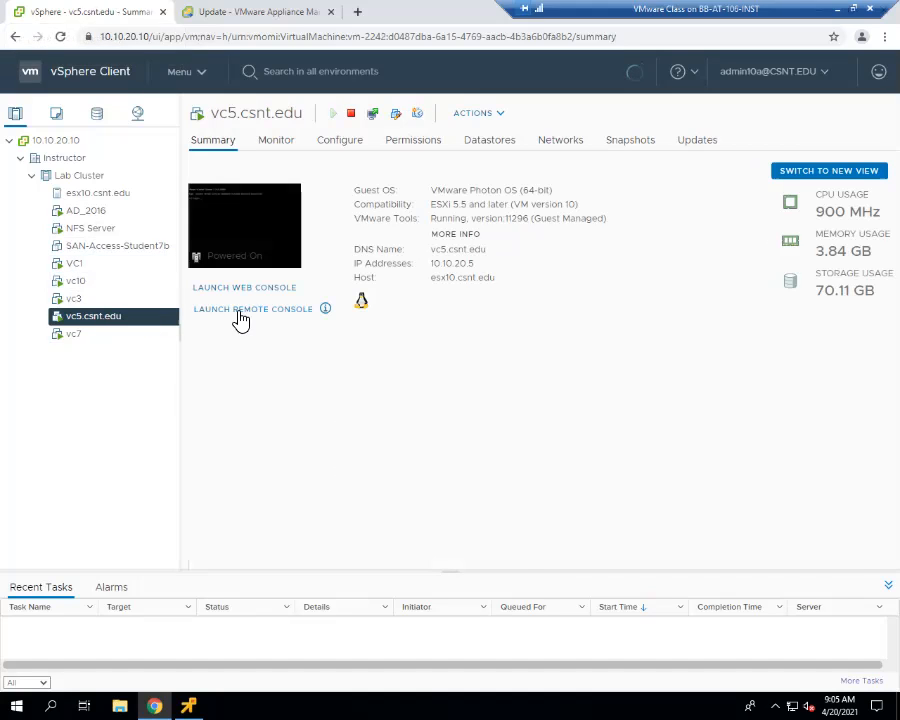
left_click(254, 310)
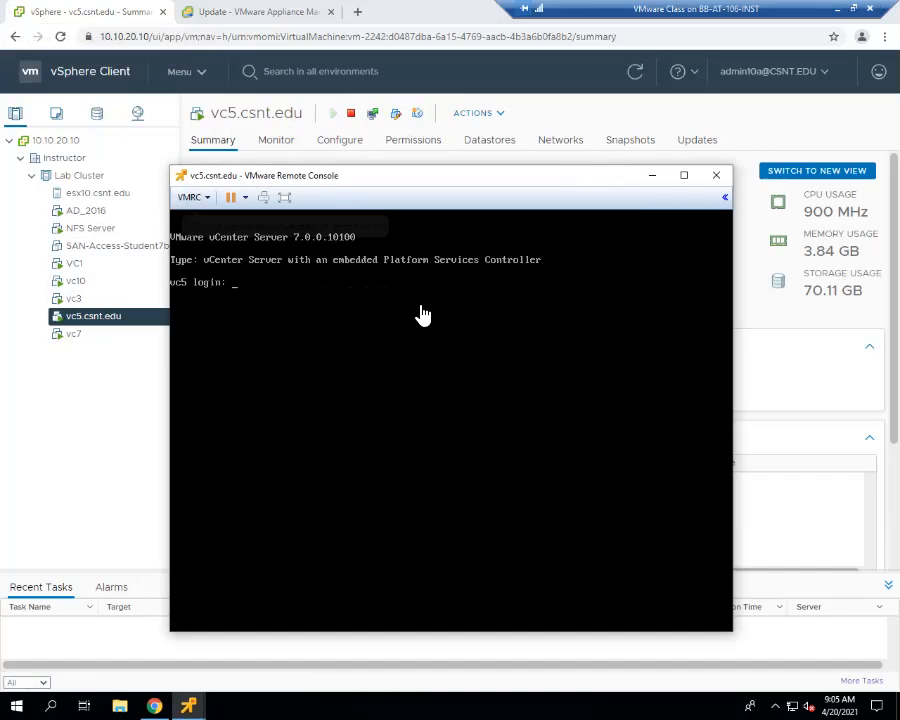
left_click(422, 315)
type("root")
key("Return")
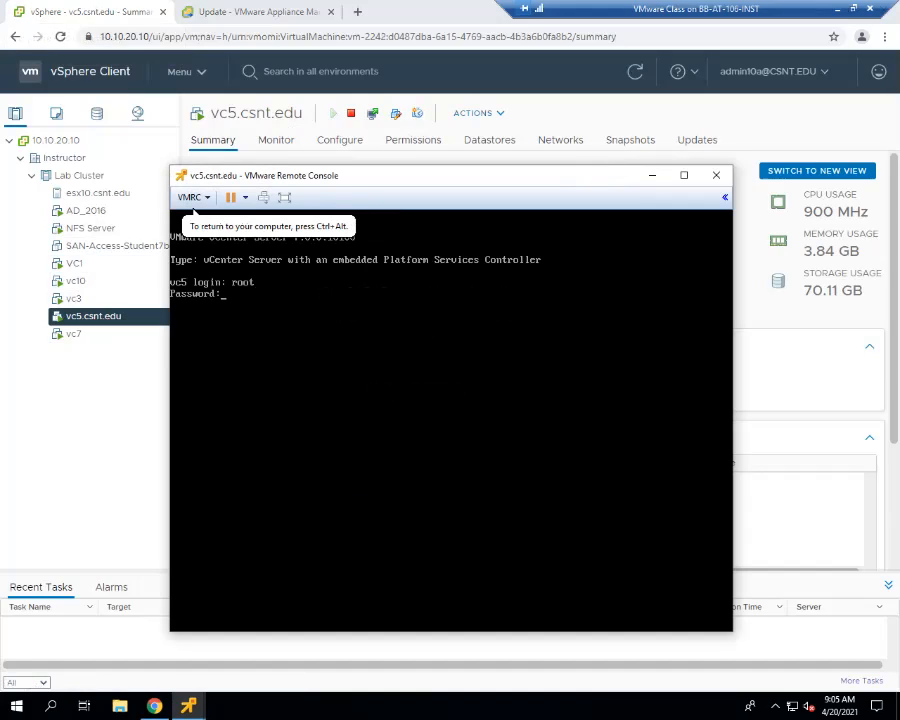
key("Return")
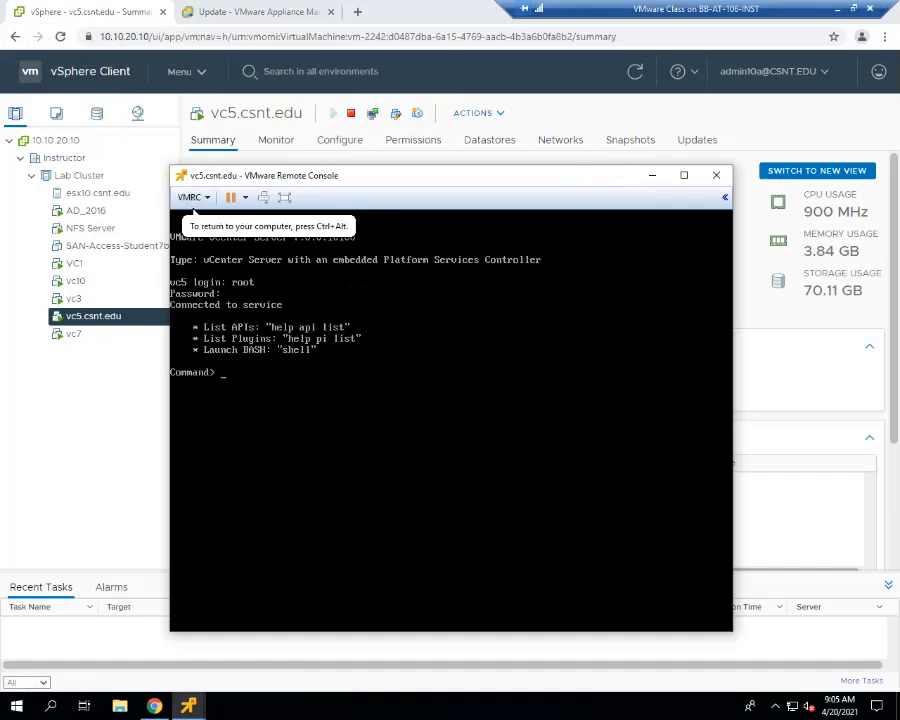
- Launch the BASH shell on vc5, reboot the appliance, and move its console window clear of the inventory tree
type("shell")
key("Return")
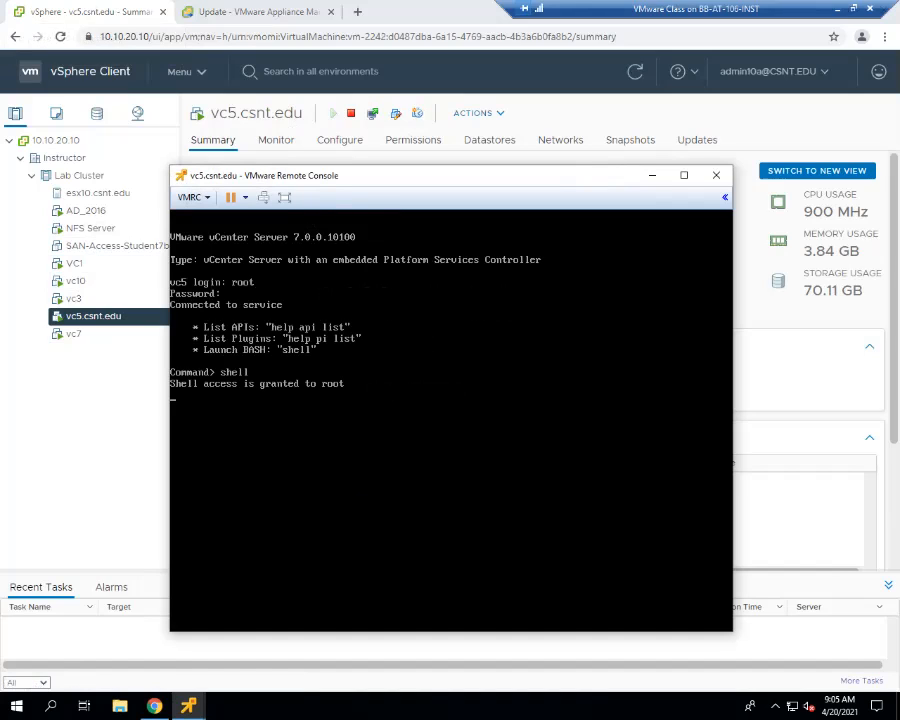
type("reboot")
key("Return")
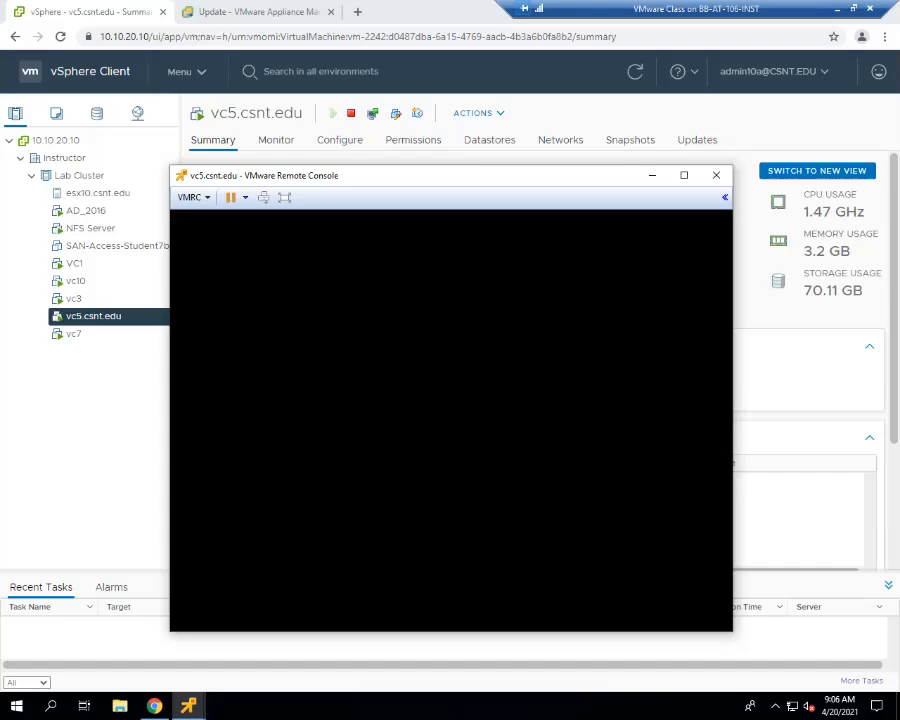
left_click_drag(437, 192, 544, 116)
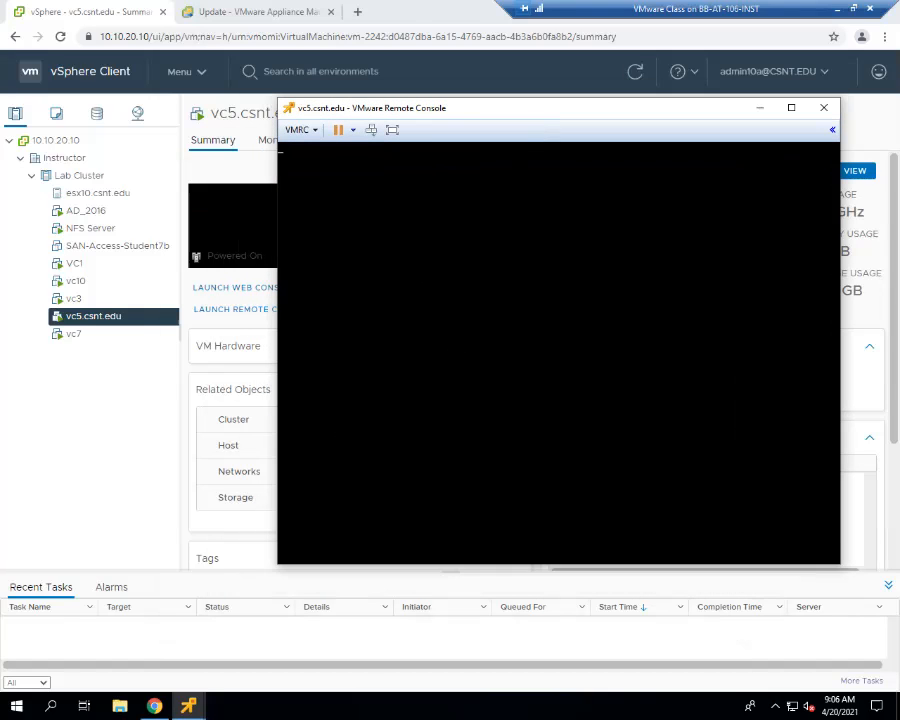
- Open the remote console of the vc7 virtual machine
mouse_move(188, 706)
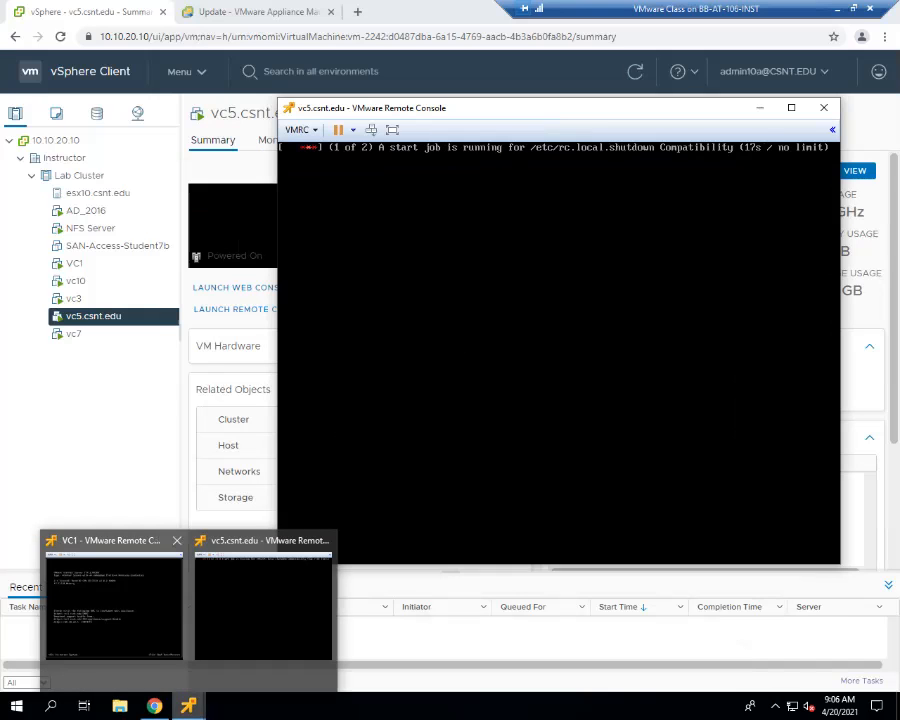
mouse_move(113, 598)
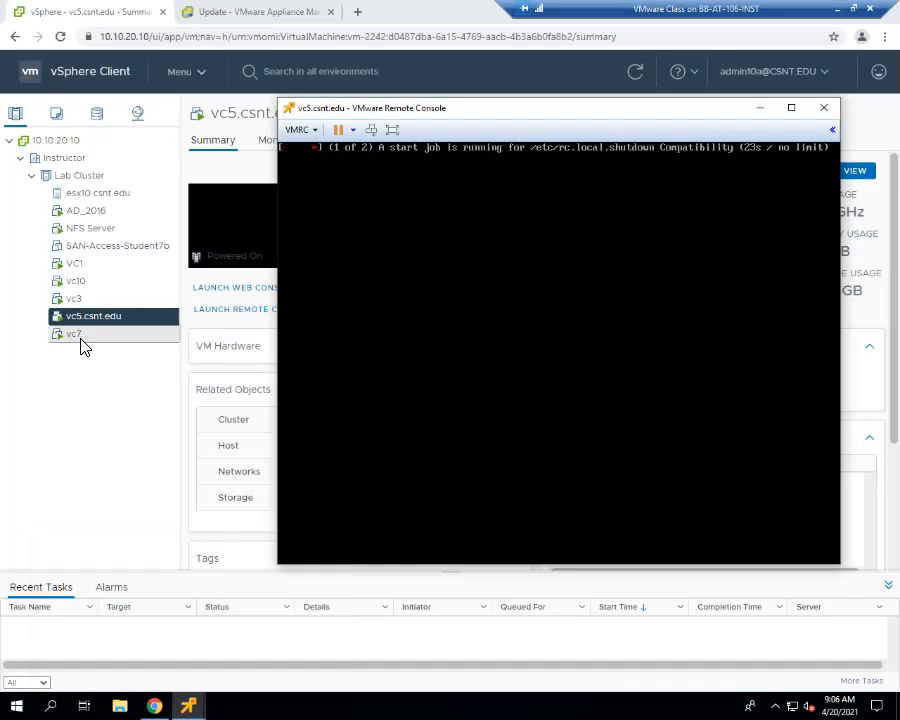
left_click(82, 340)
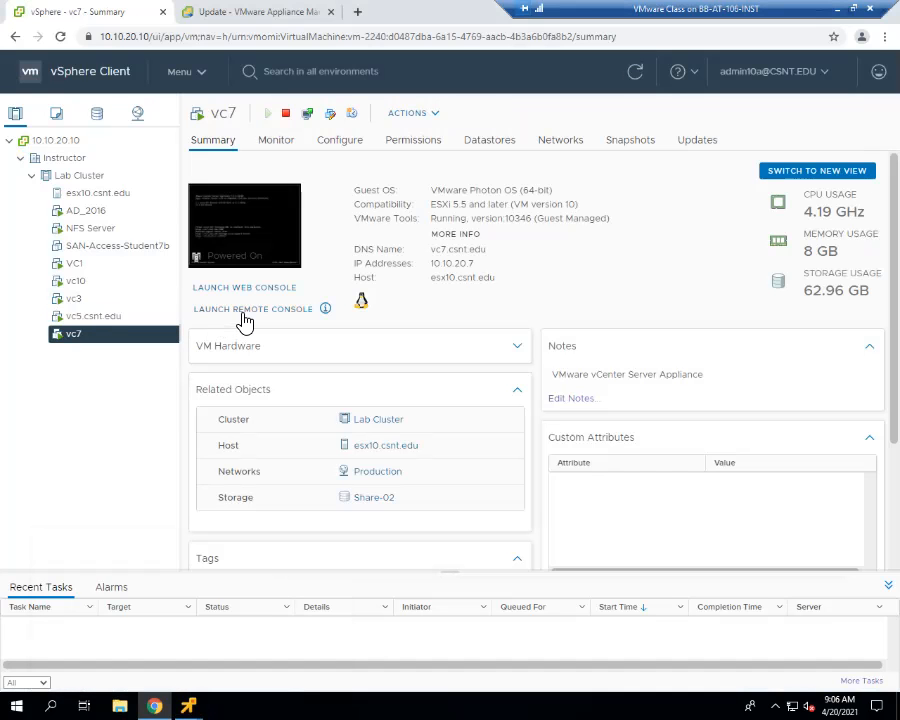
left_click(245, 310)
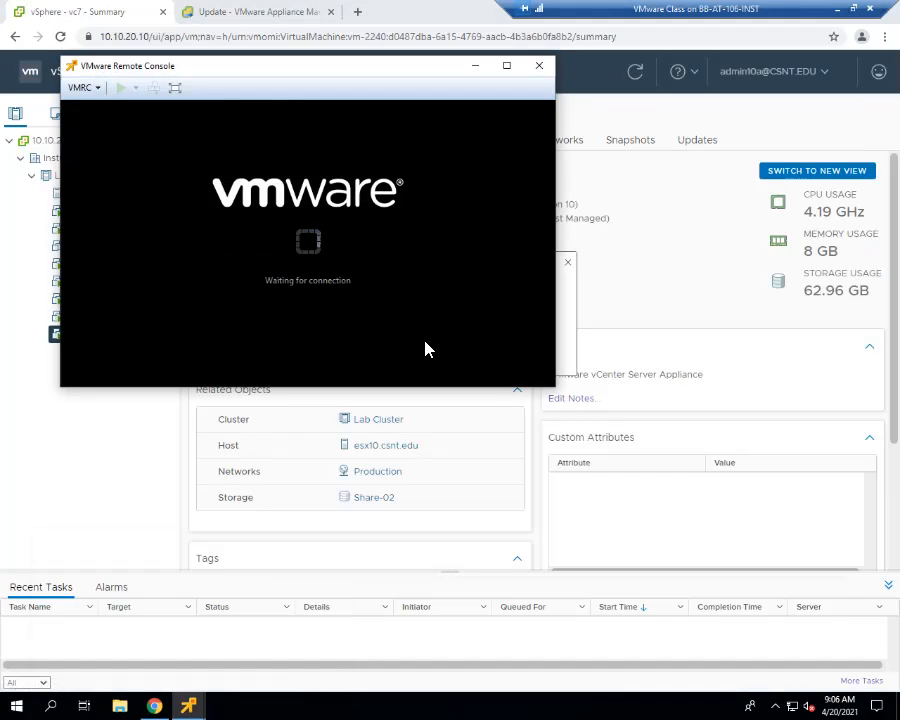
left_click(356, 268)
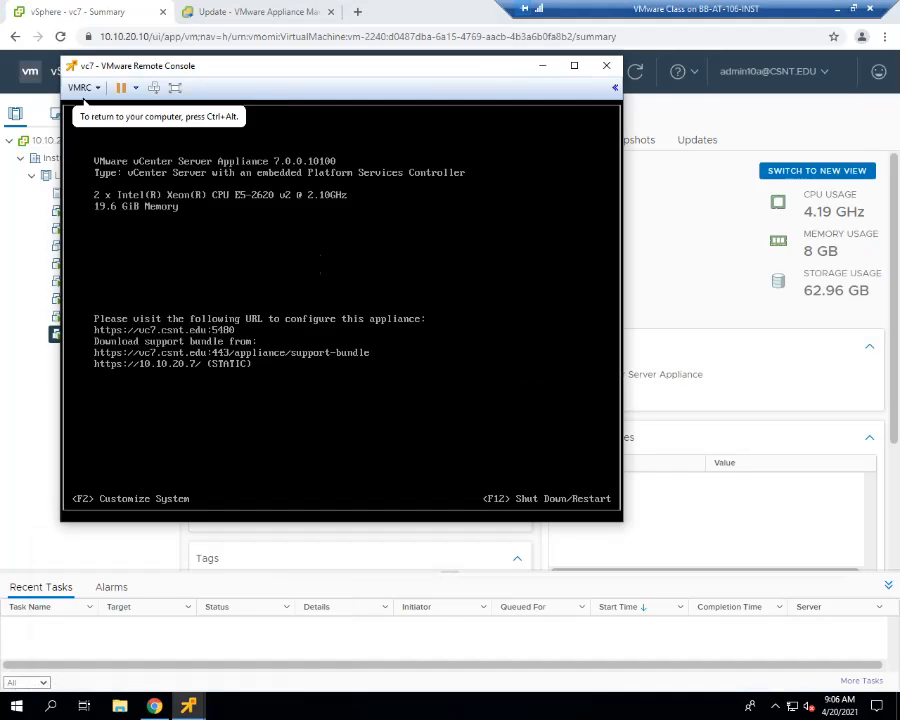
- Log in to the vc7 console as root with the account password and launch the BASH shell
key("alt+F1")
type("root")
key("Return")
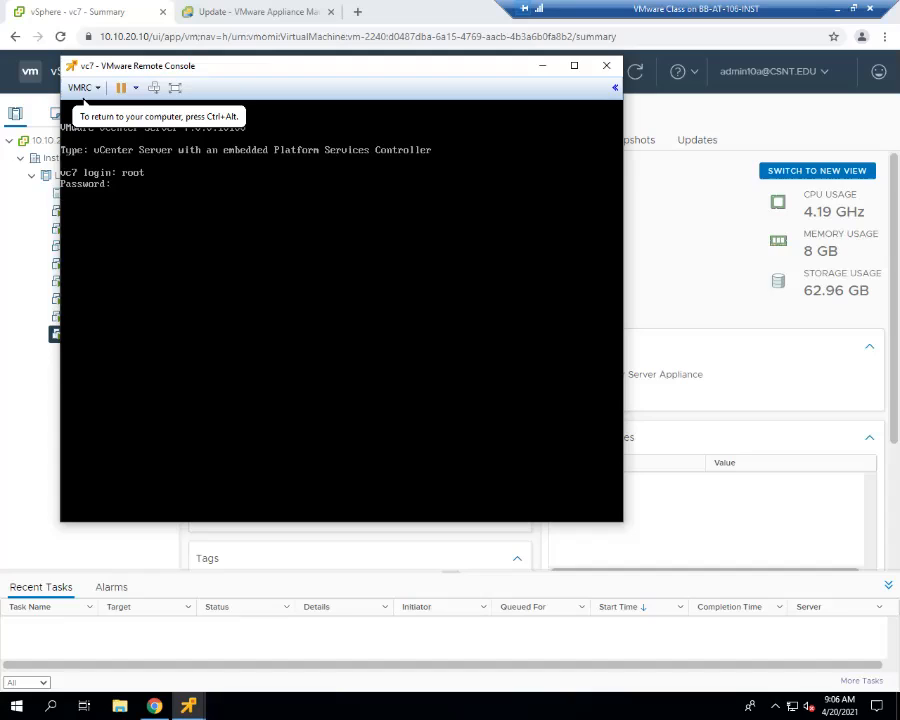
key("Return")
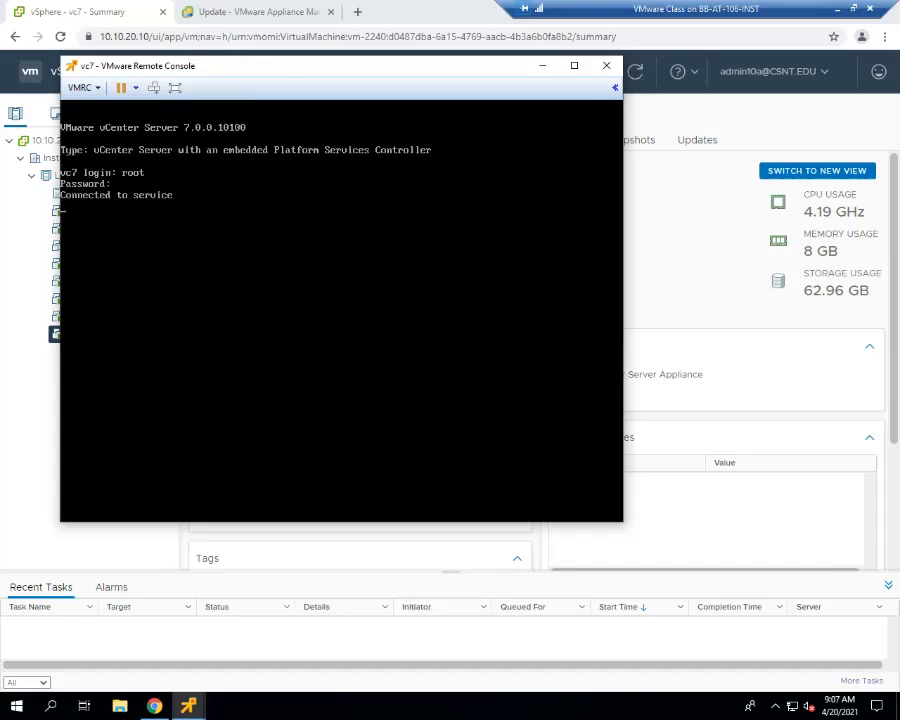
type("shell")
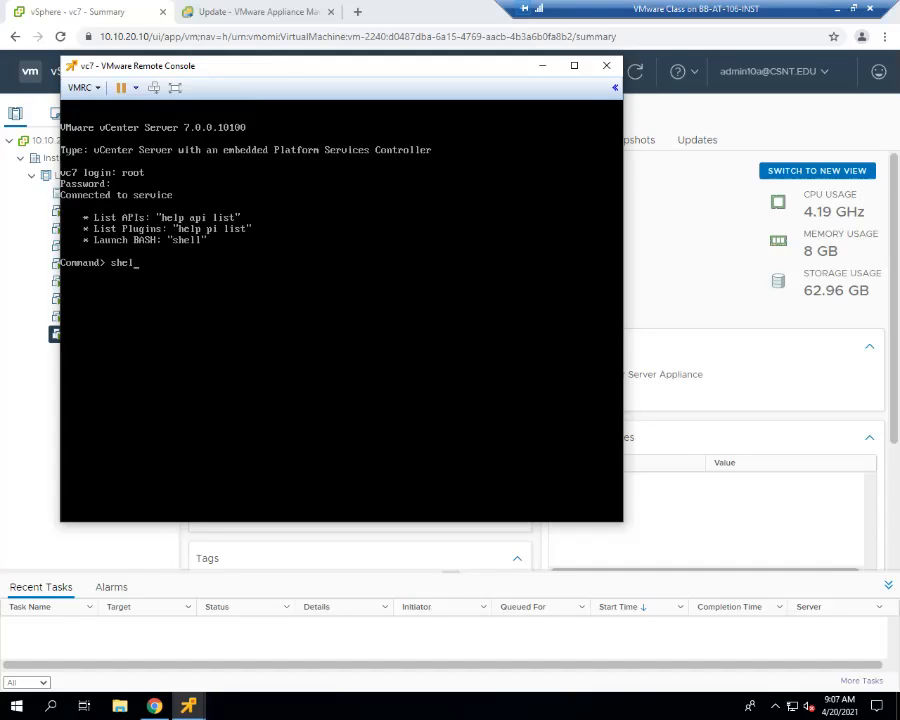
key("Return")
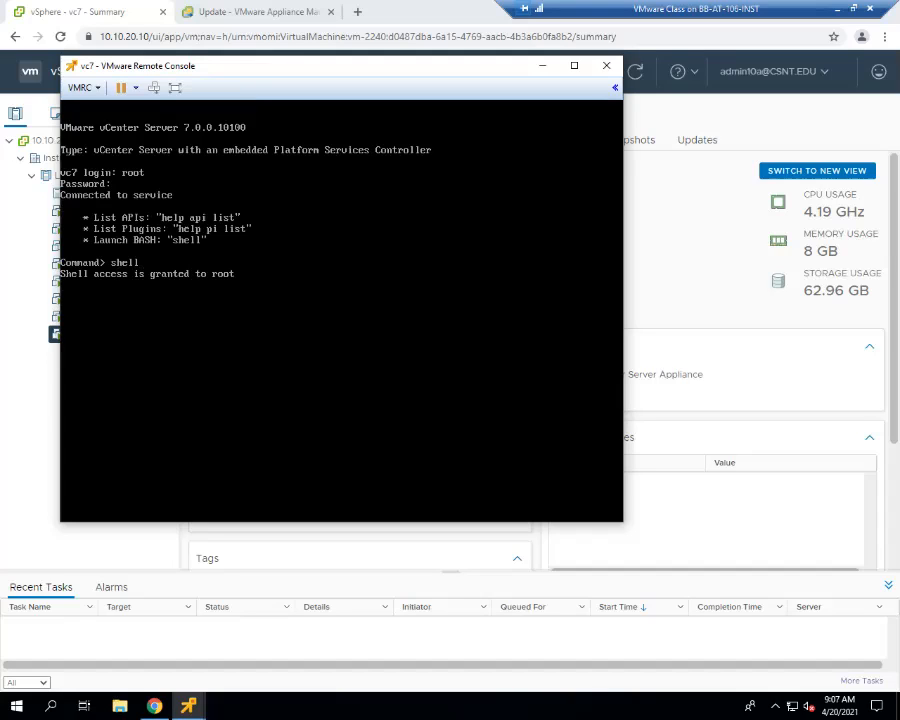
- List the status of vc7's services with service-control --status and move its console window aside
type("service-control --status")
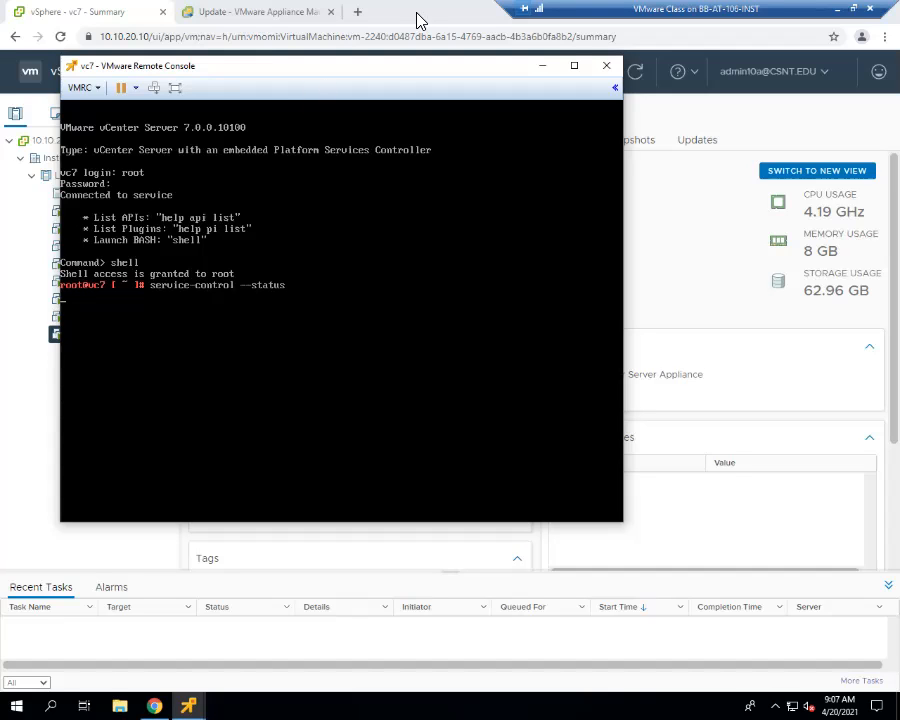
left_click_drag(302, 66, 249, 20)
key("Return")
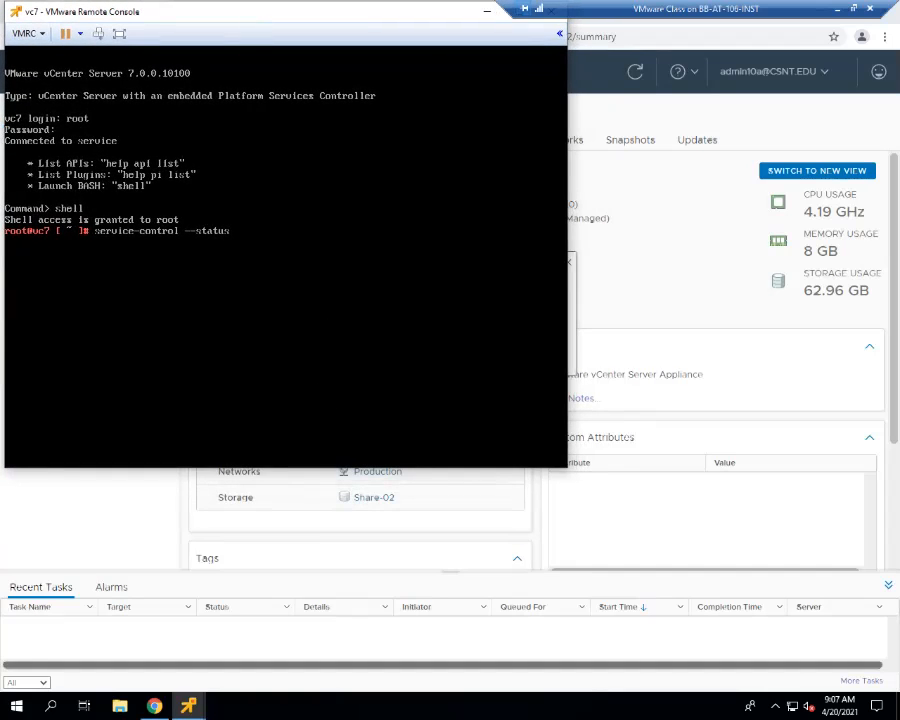
- Check the vc5 console, switch to the VC1 console, quit top and run service-control --status there
mouse_move(188, 706)
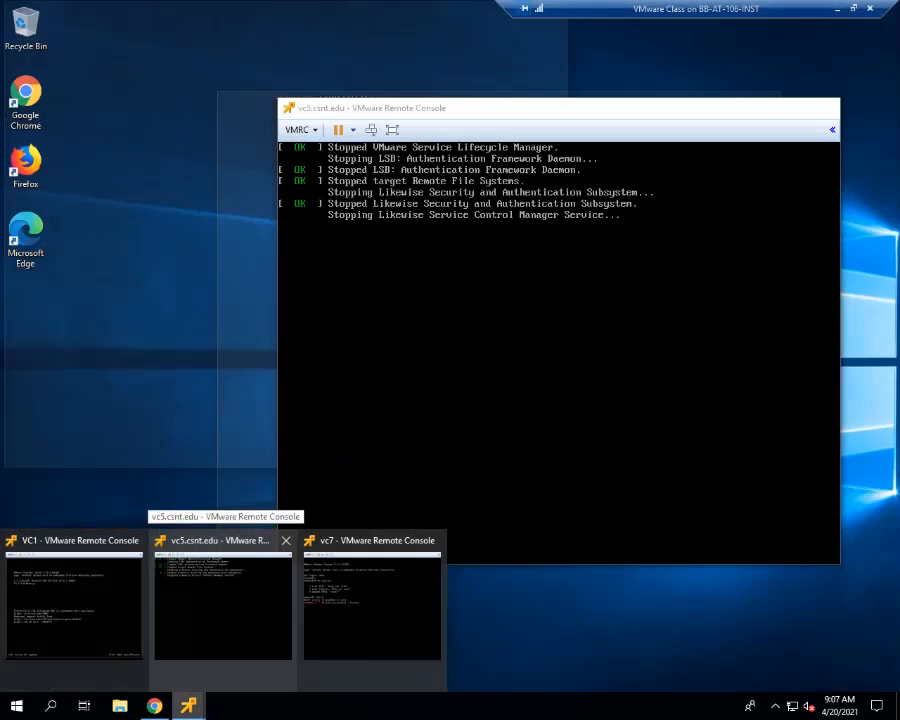
left_click(222, 600)
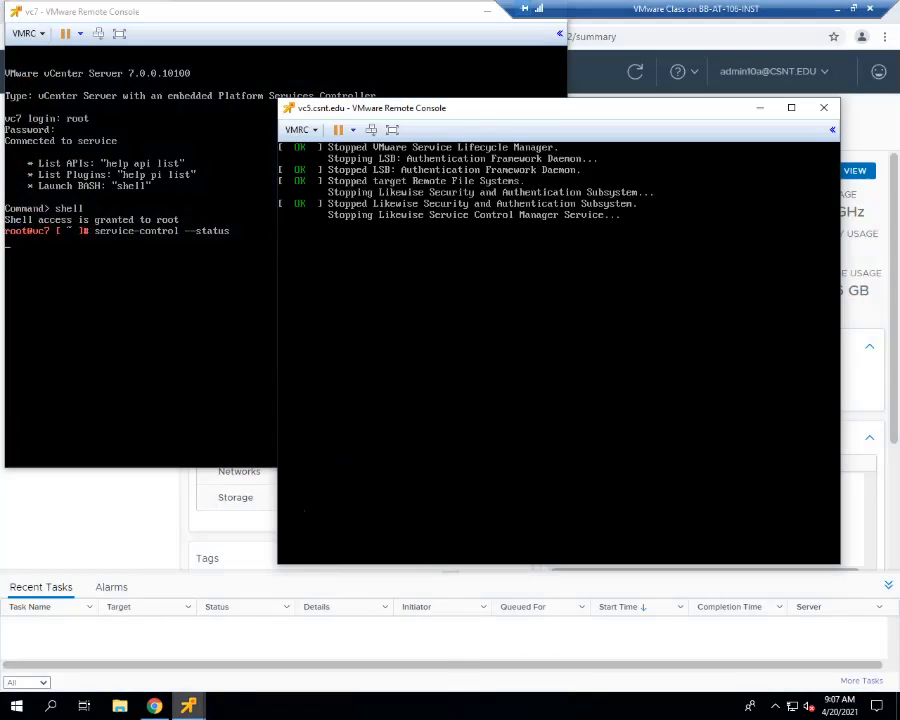
mouse_move(188, 706)
left_click(75, 600)
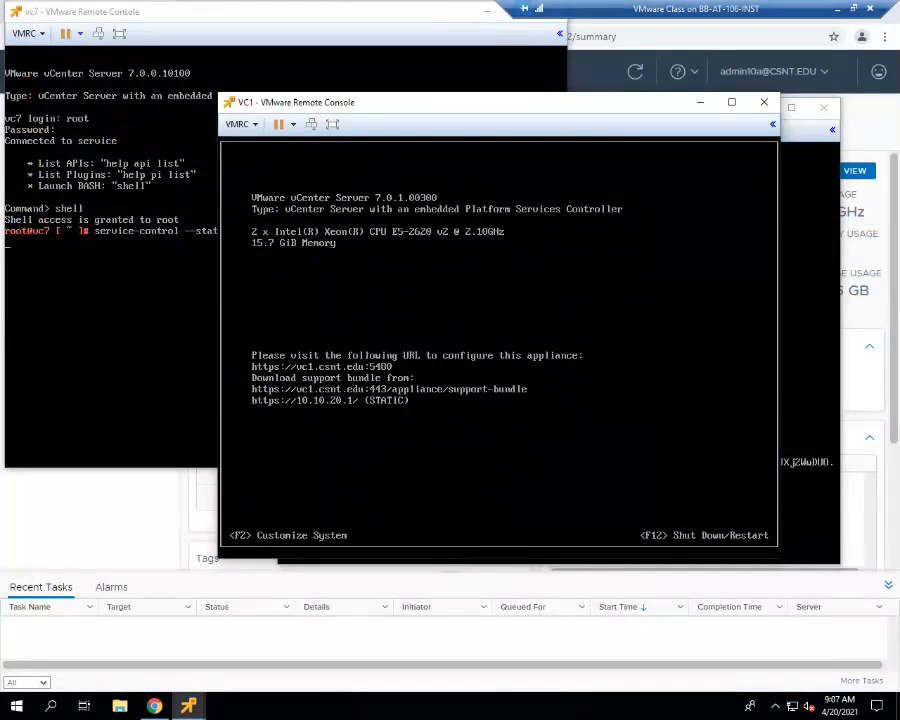
key("alt+F1")
type("q")
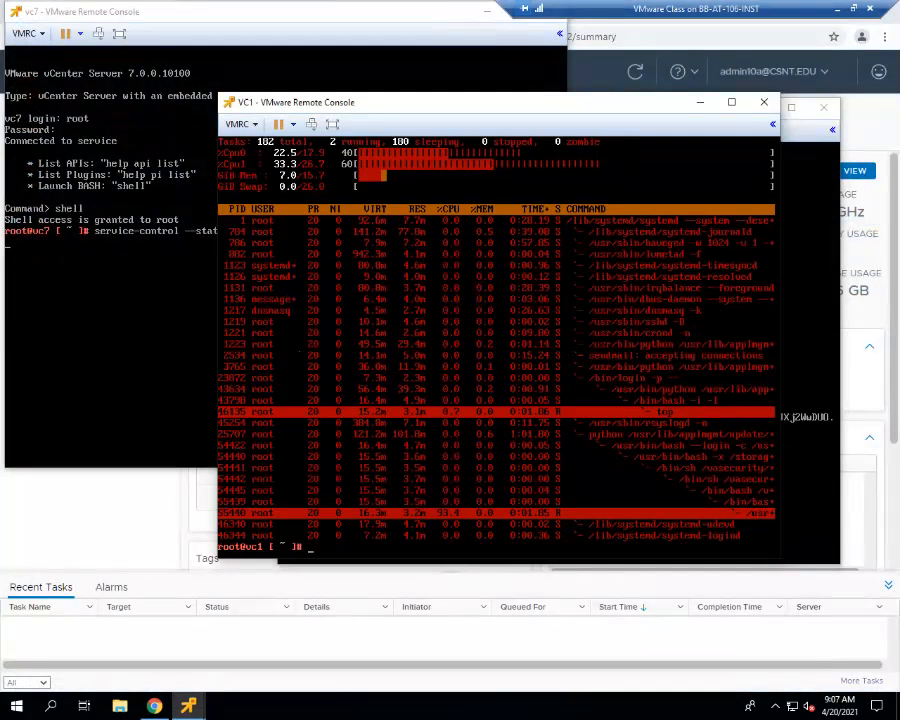
type("service-control --status")
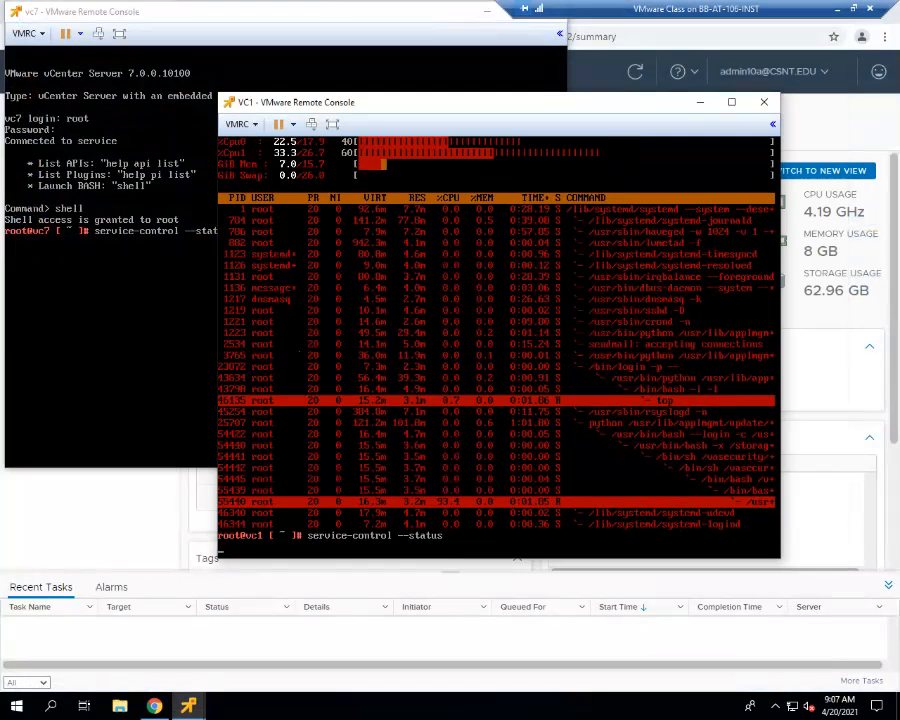
key("Return")
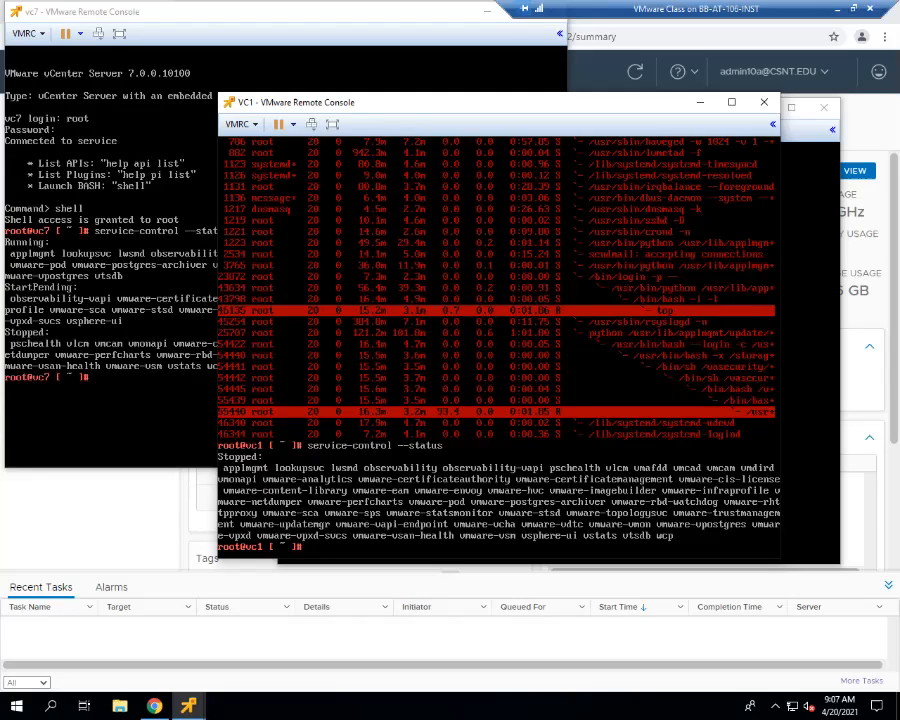
- Restart top on VC1, minimize its console window and return to the vc7 console
type("top")
key("Return")
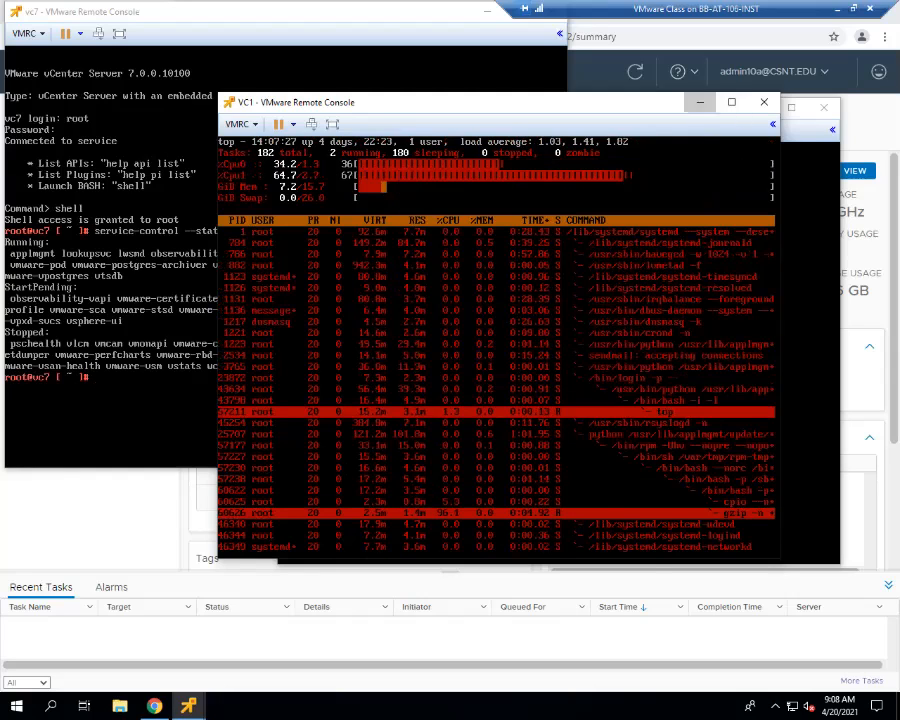
left_click(700, 102)
left_click(215, 307)
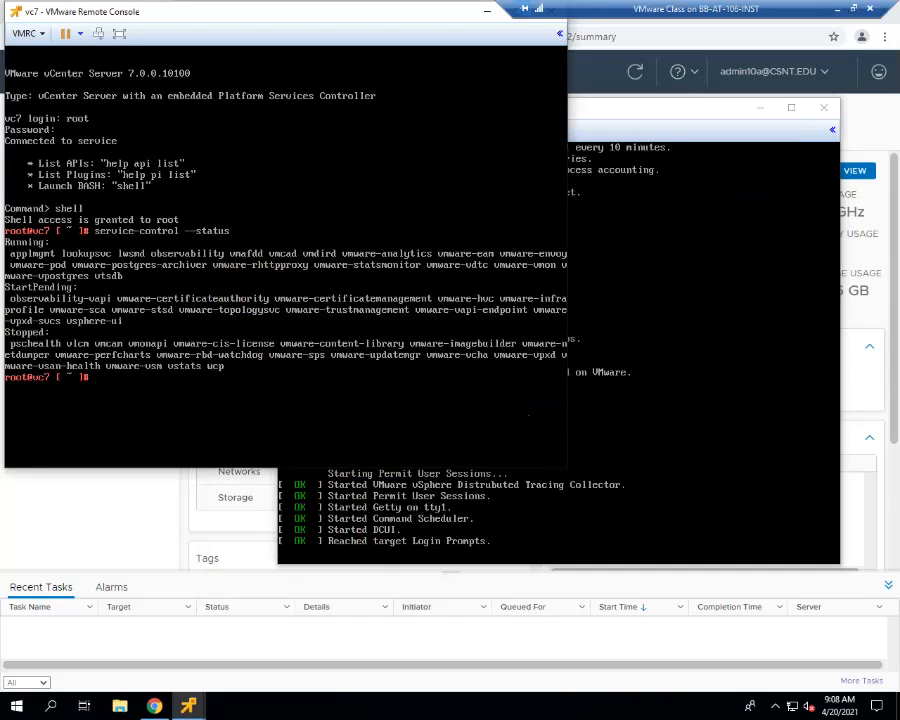
- Log in to the rebooted vc5 console as root with the account password and launch the BASH shell
key("ctrl+alt")
left_click(602, 312)
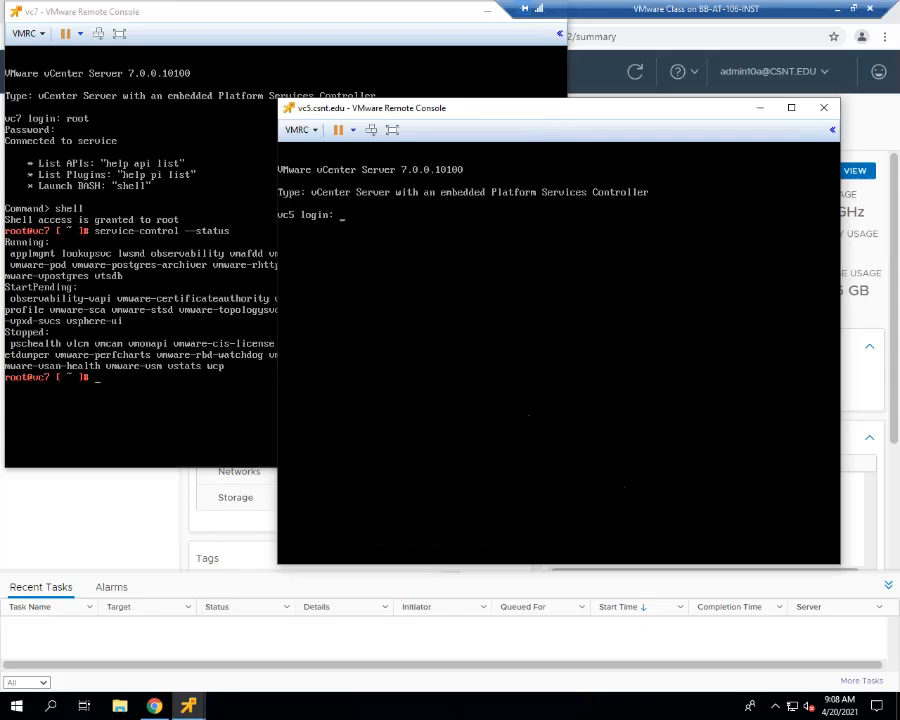
type("root")
key("Return")
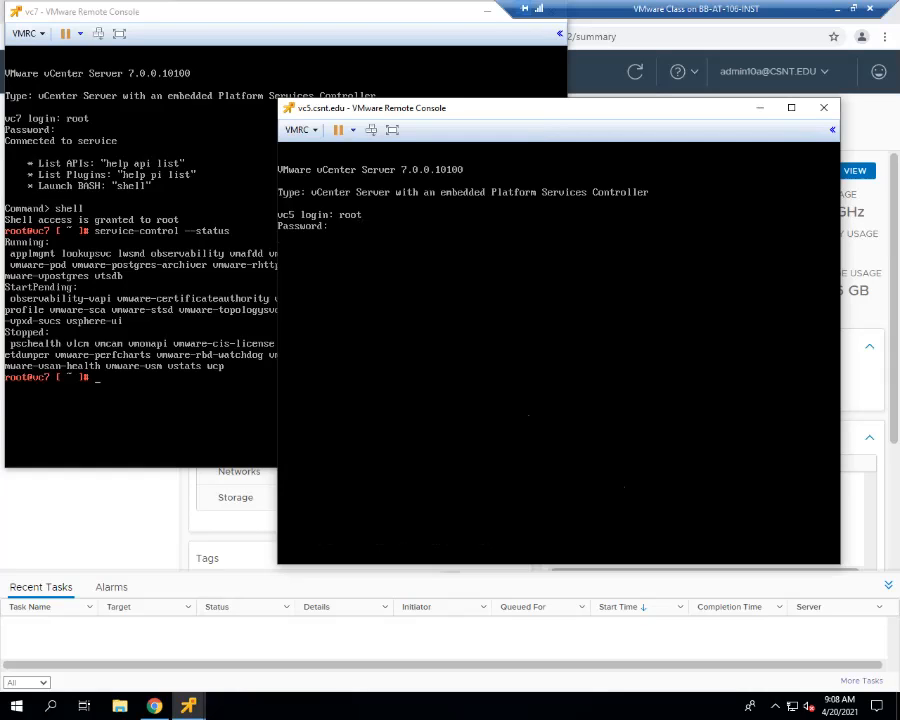
key("Return")
type("shell")
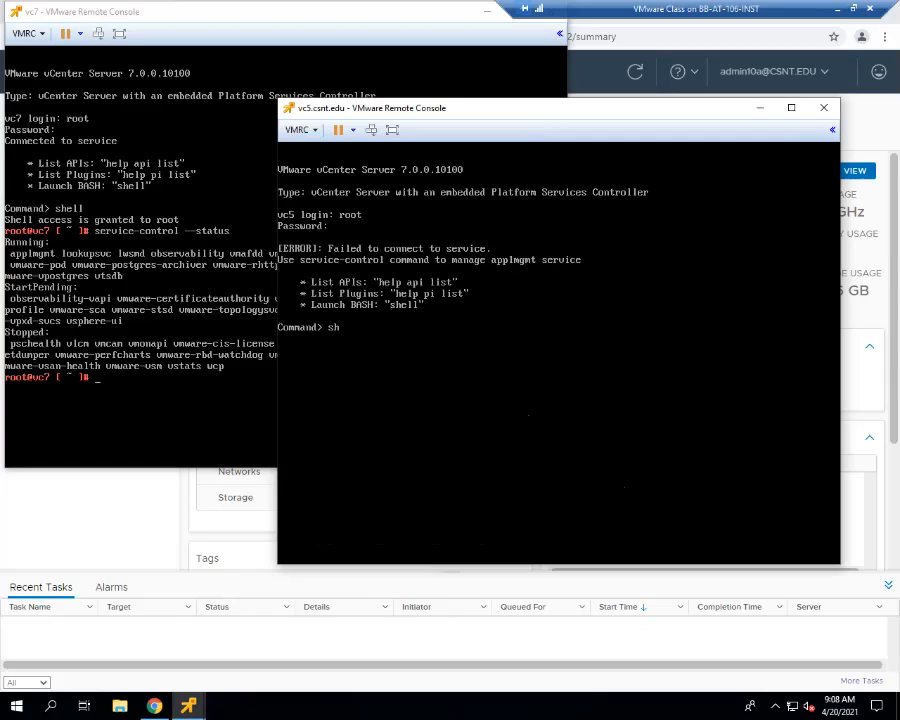
key("Return")
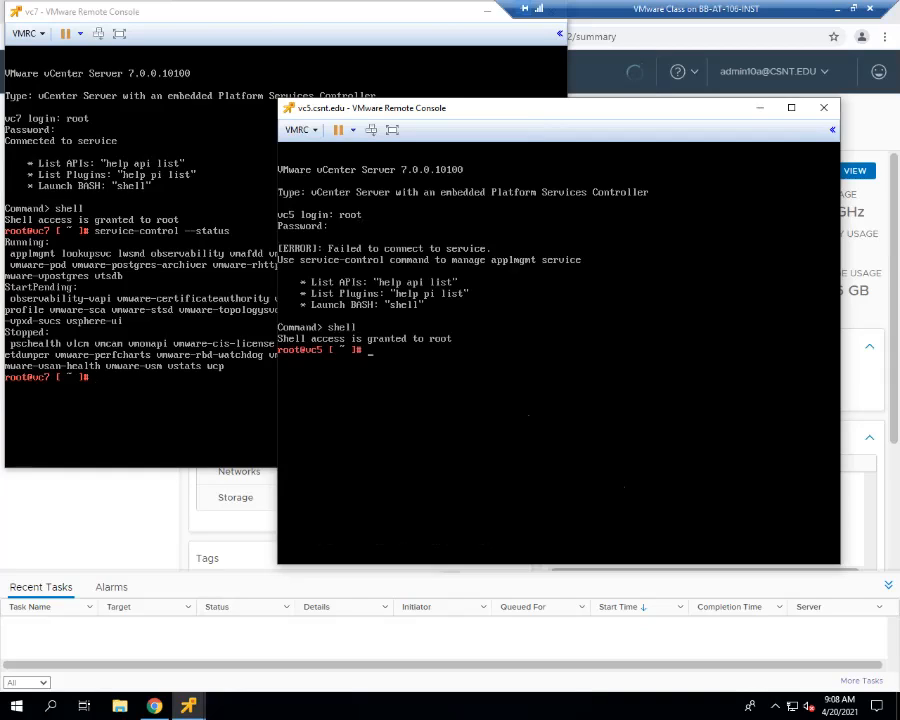
- List the status of vc5's services with service-control --status
type("service-contro")
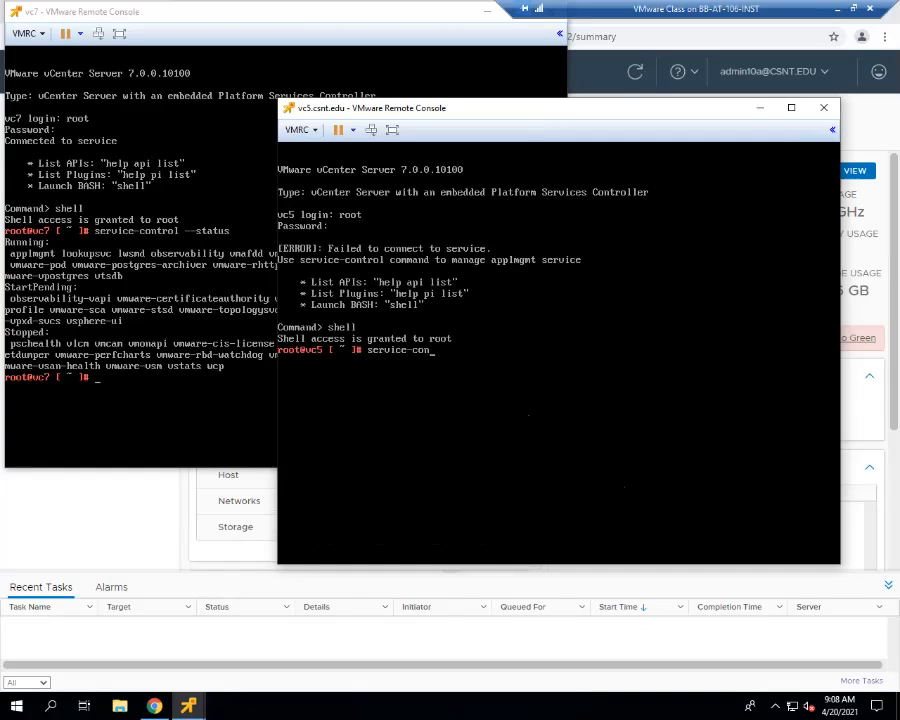
type("l --status")
key("Return")
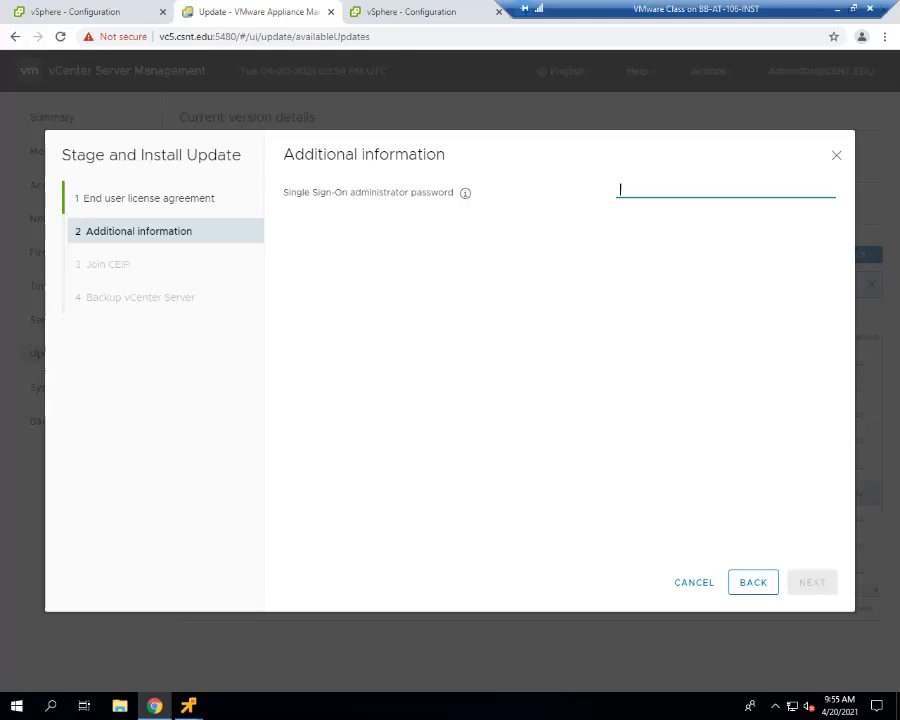
- Try to pass the pre-update check with the Single Sign-On administrator password and dismiss the check results
type("********")
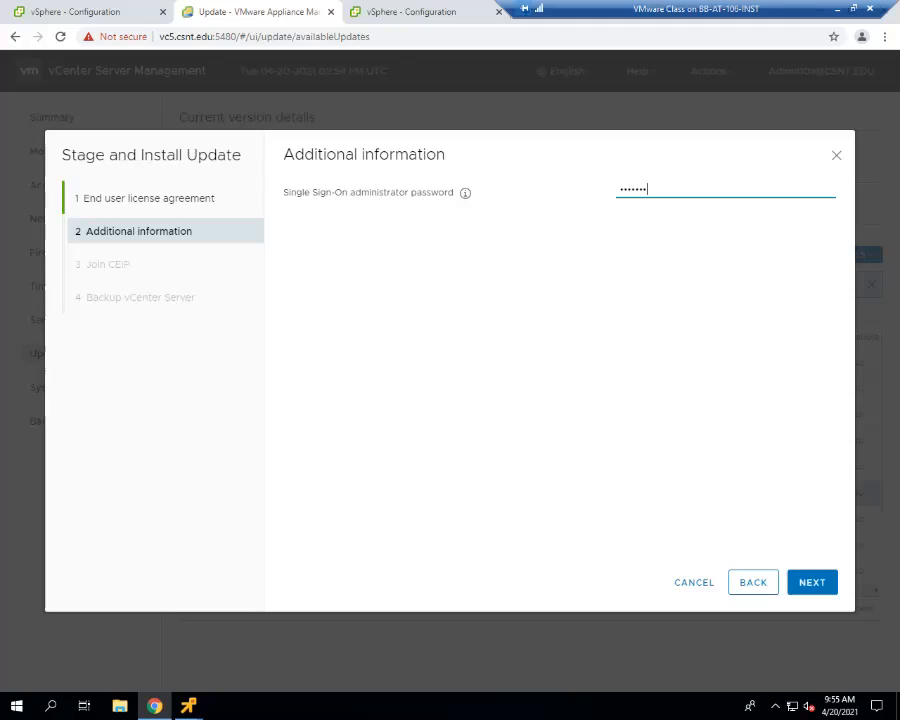
type("*")
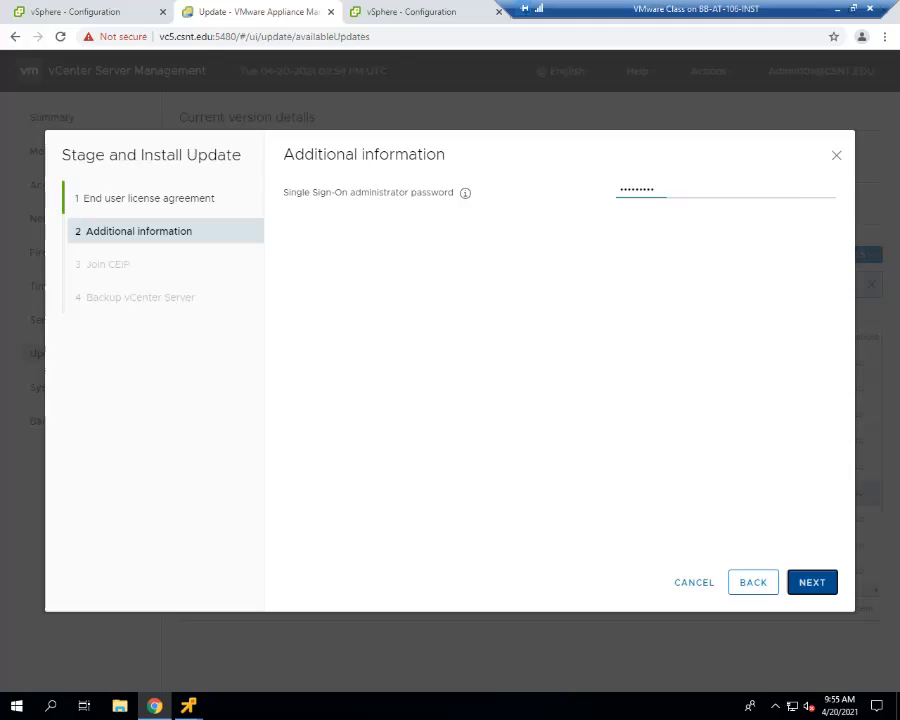
key("Return")
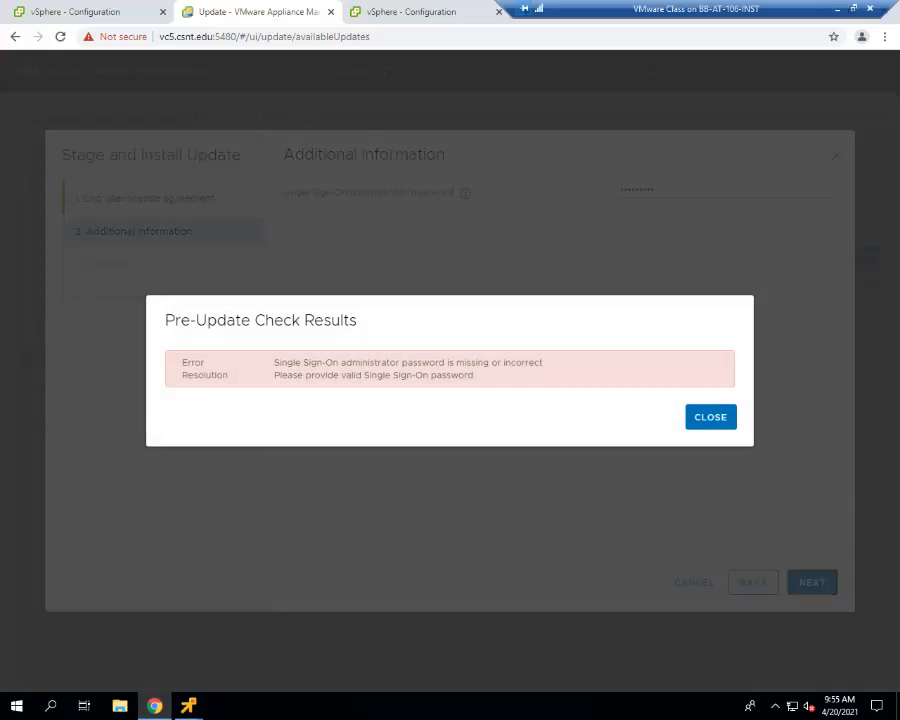
left_click(711, 417)
- Replace the Single Sign-On administrator password in the update wizard and continue to the CEIP page
left_click_drag(672, 191, 521, 199)
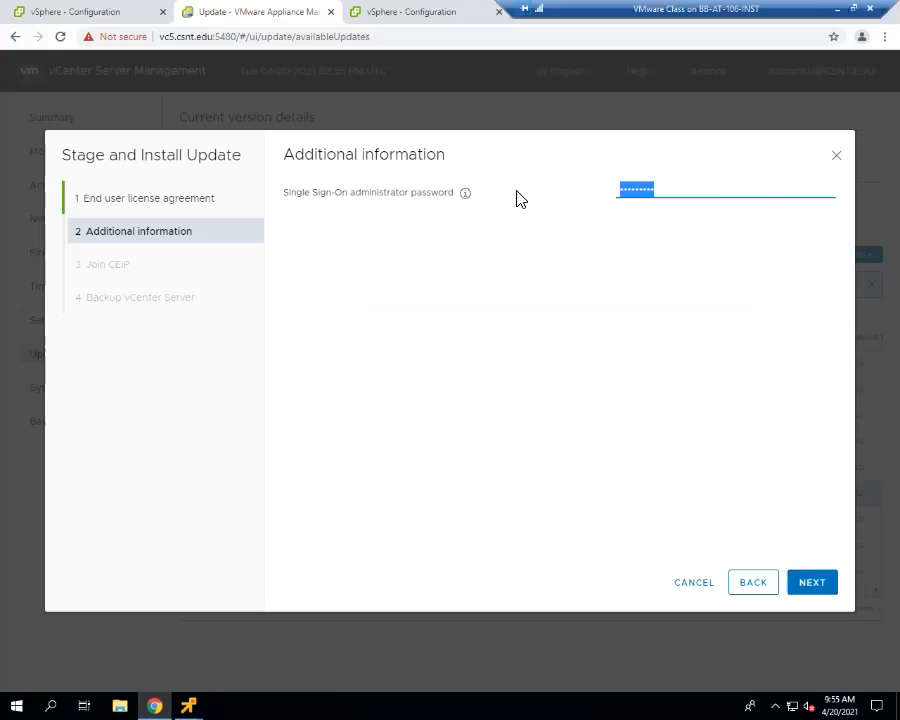
type("****")
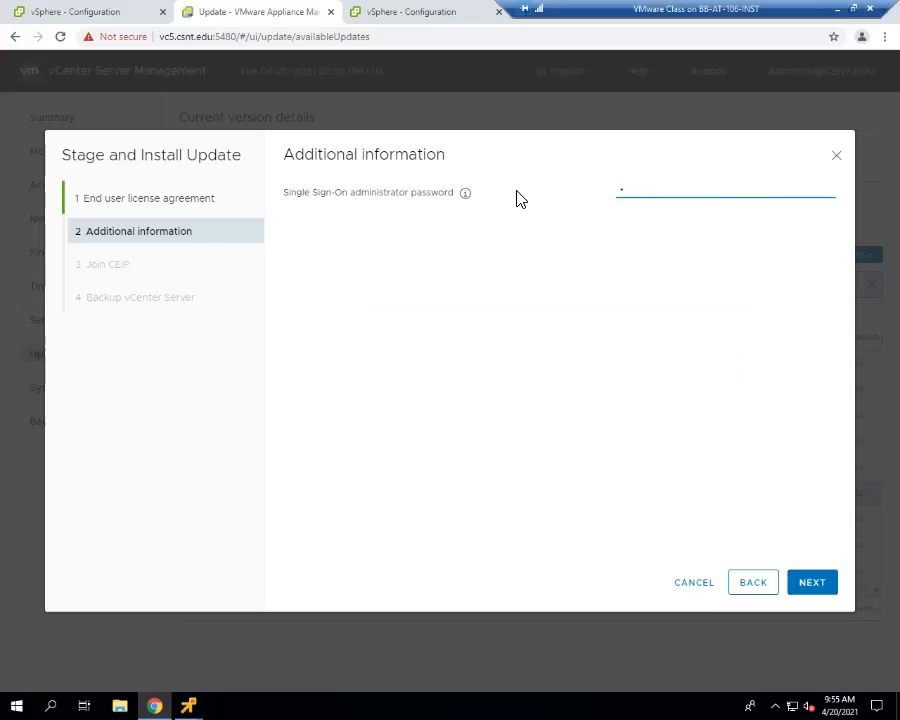
type("*****")
key("Return")
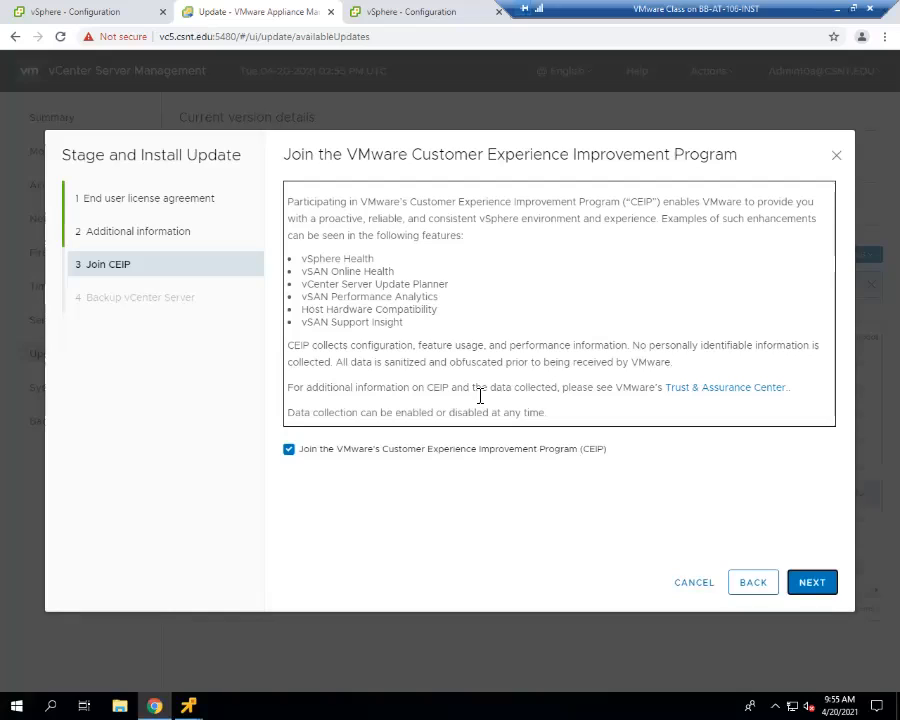
- Opt out of CEIP, confirm that vCenter Server and its databases are backed up, and start the vc5 installation
left_click(419, 452)
left_click(812, 582)
left_click(503, 301)
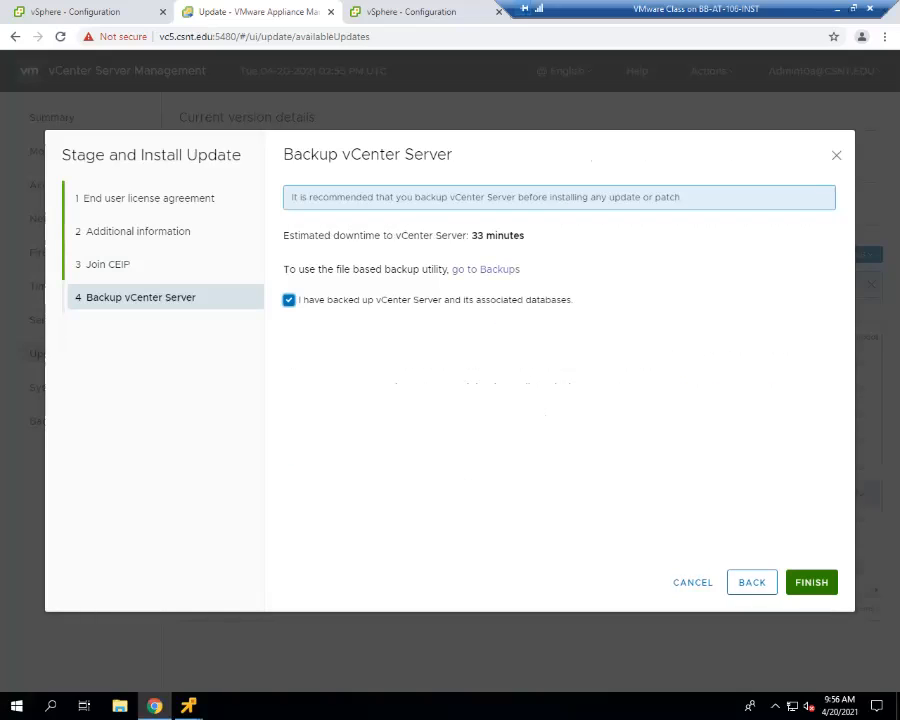
left_click(812, 582)
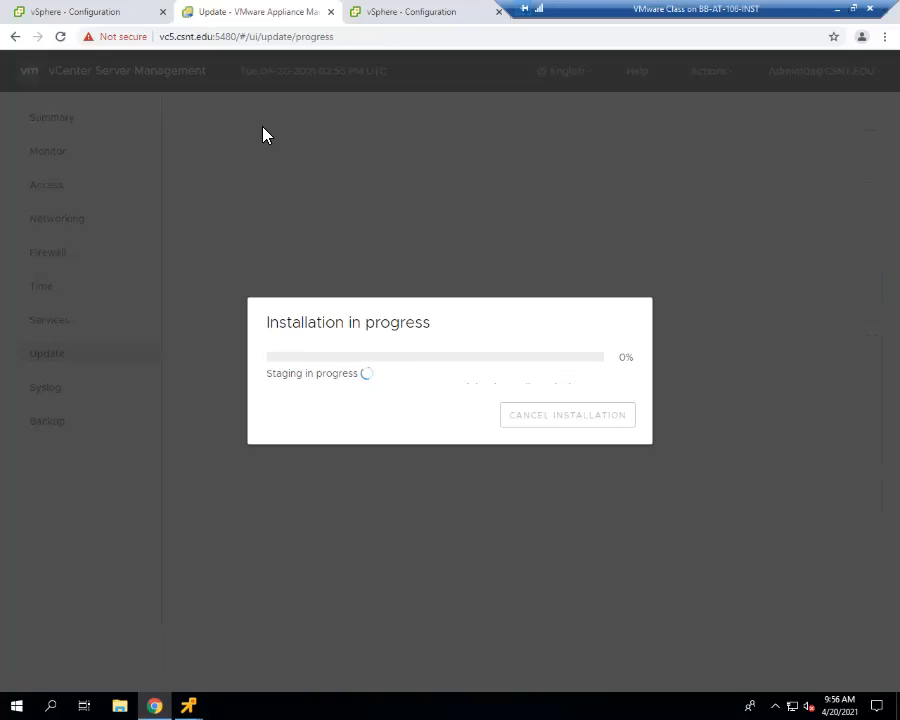
- Log out of the vc5 vSphere Client and close its browser tab
left_click(436, 16)
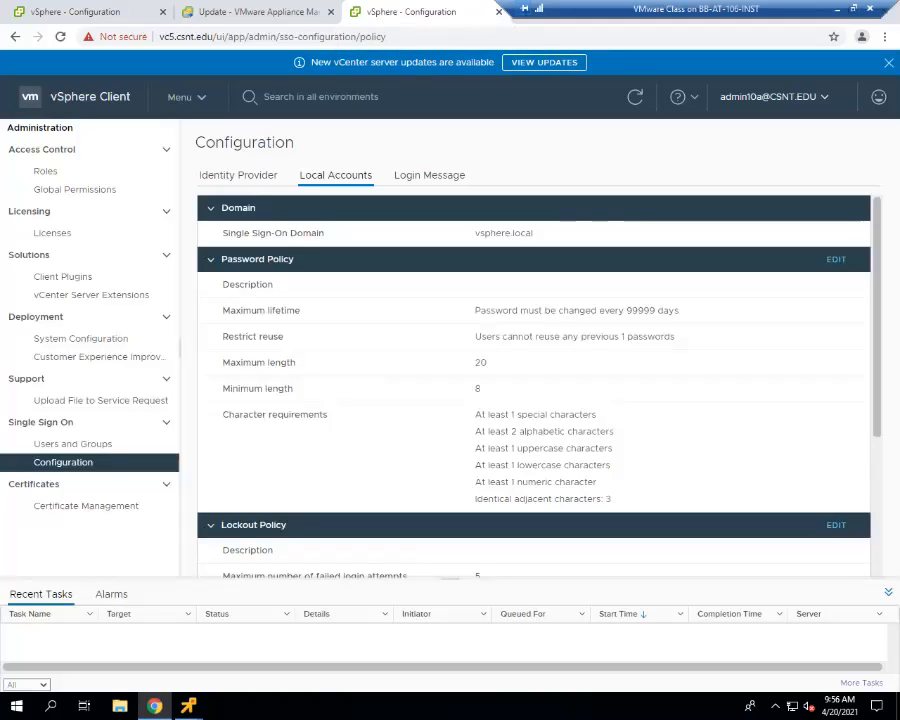
left_click(774, 97)
left_click(702, 217)
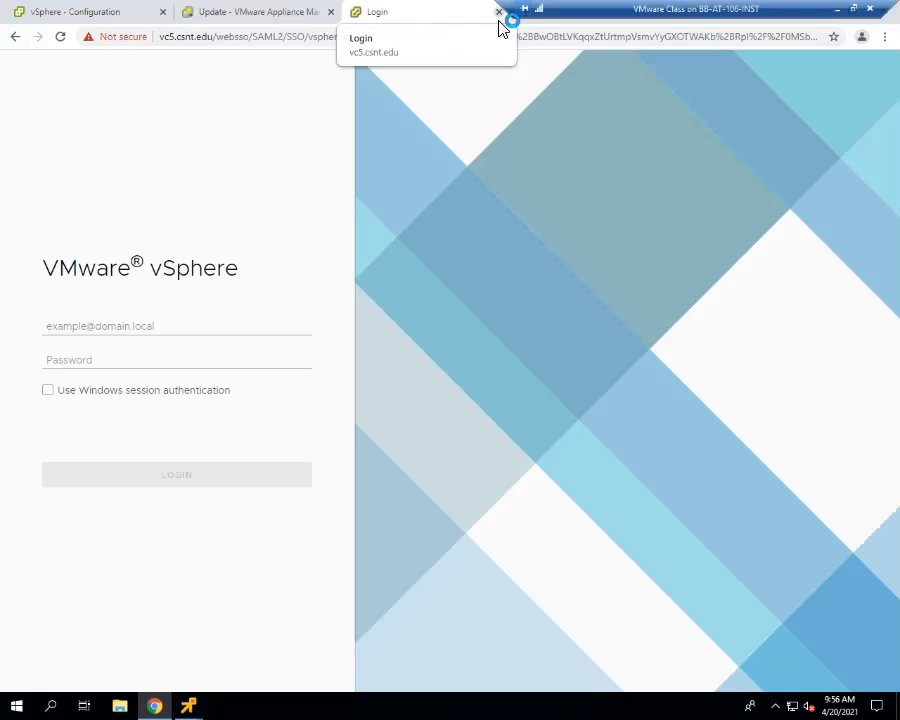
left_click(499, 20)
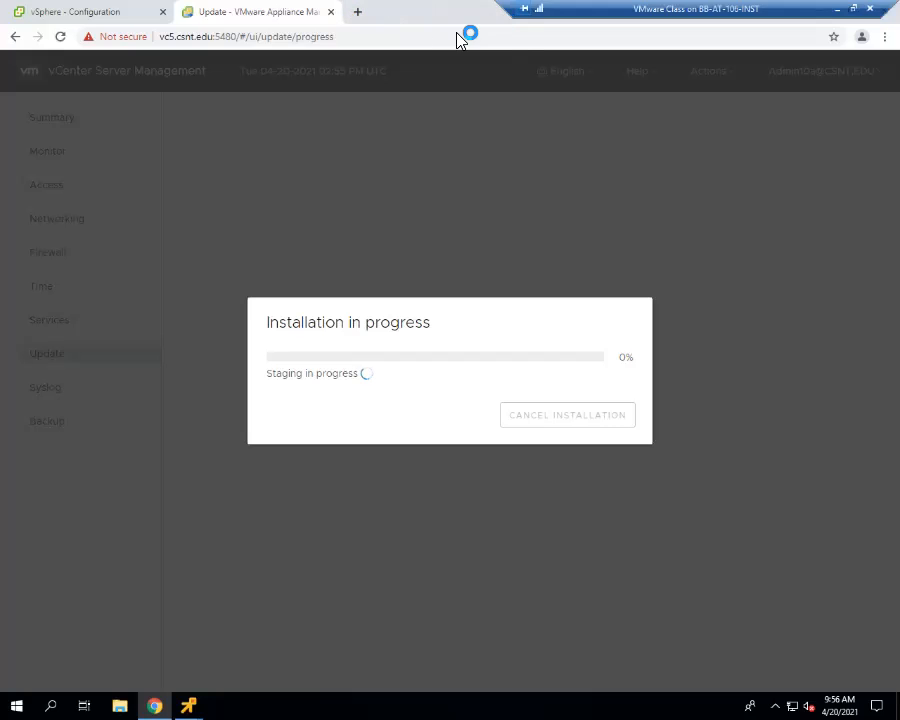
- Check the update progress on vc5's management page and bring up the vc5 remote console
left_click(70, 18)
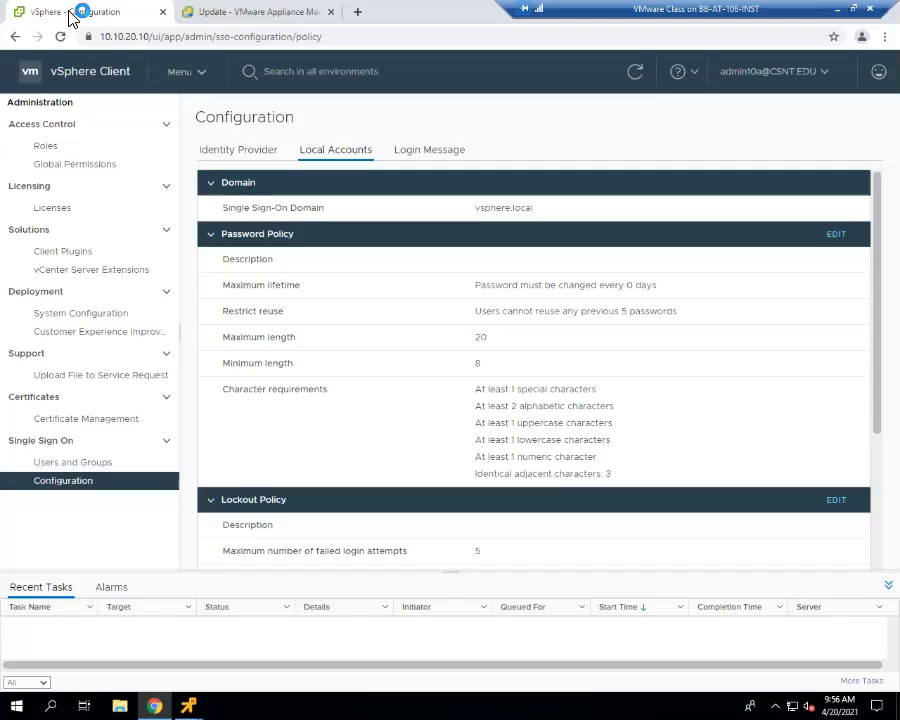
left_click(257, 15)
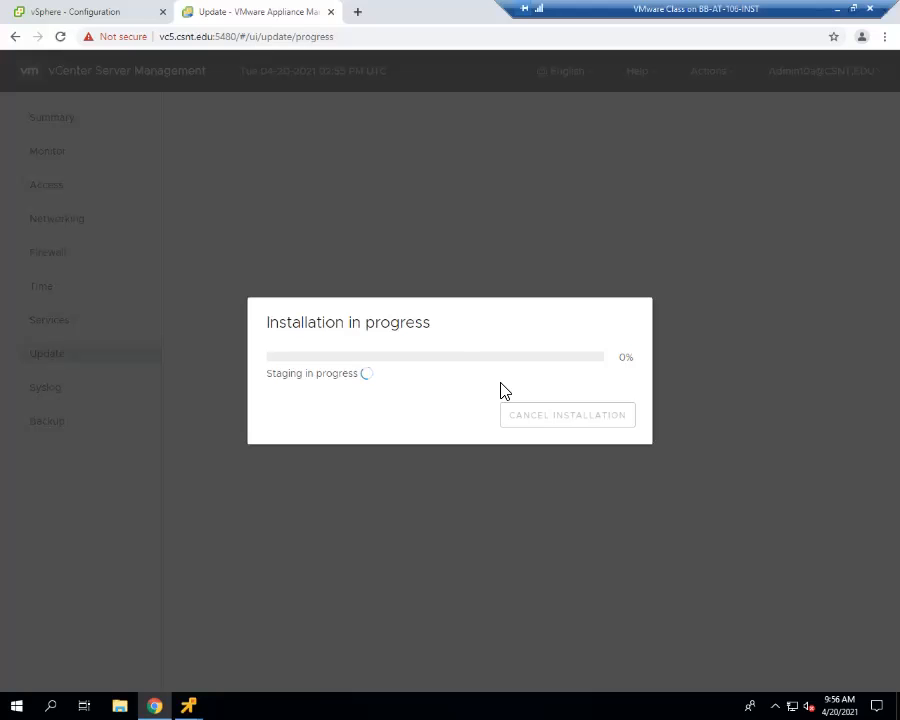
mouse_move(188, 705)
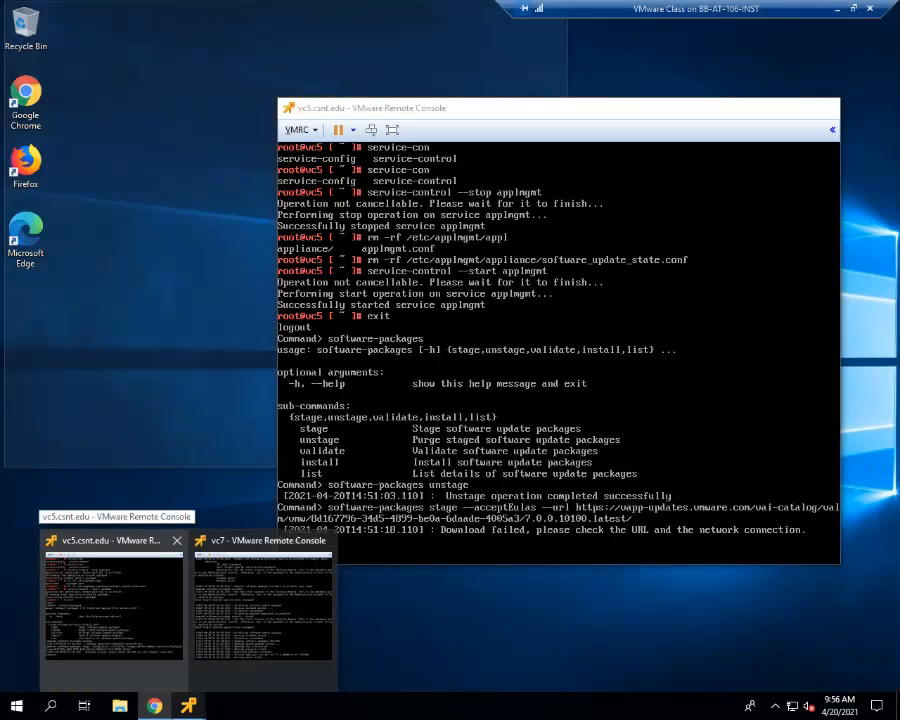
left_click(112, 590)
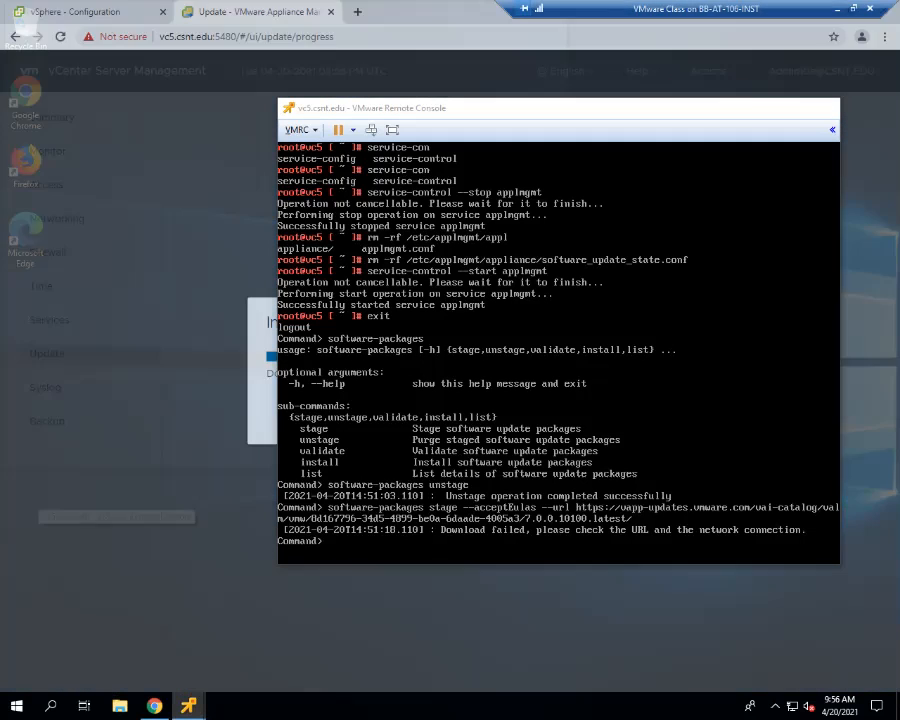
- Check the update progress in the vc7 console, and open a shell in the vc5 console to monitor its processes with top
mouse_move(188, 705)
left_click(258, 640)
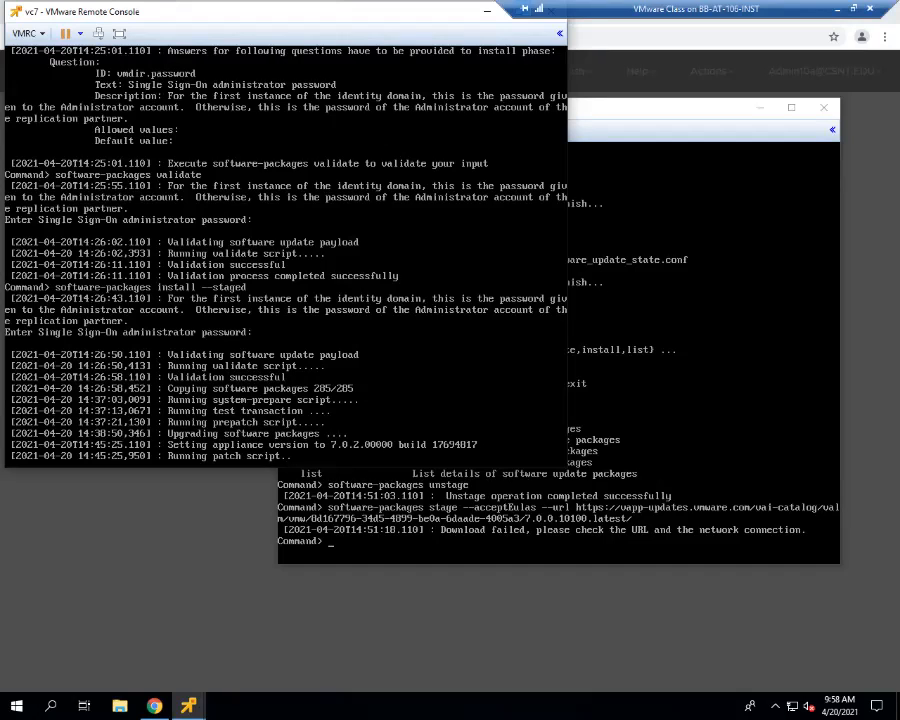
key("alt+Tab")
type("shell")
key("Return")
type("top")
key("Return")
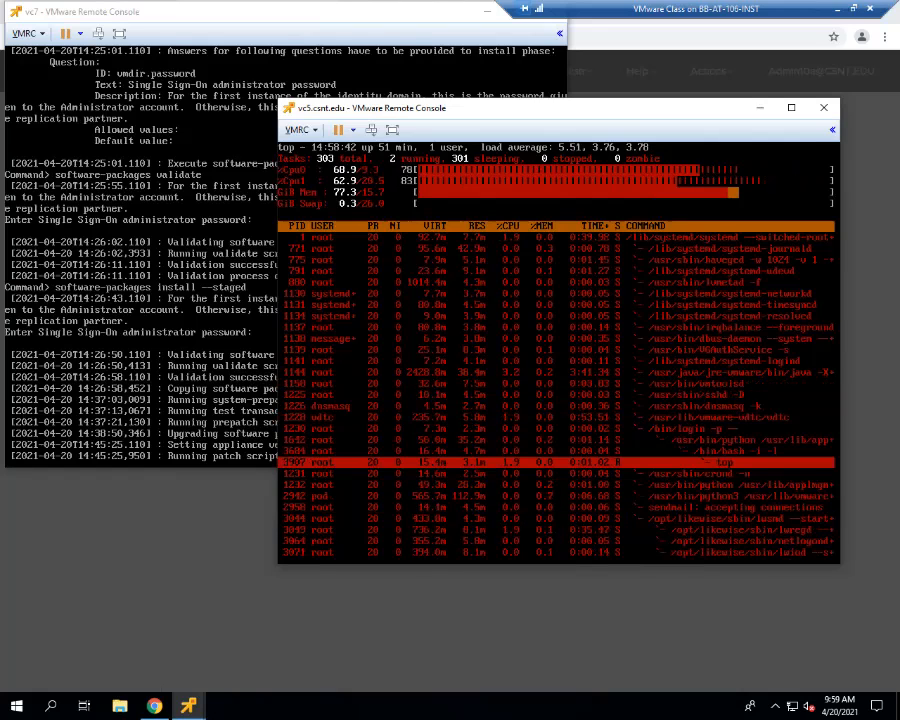
- Switch top's process list on vc5 between program names and full command lines, and consult its interactive command help
key("c")
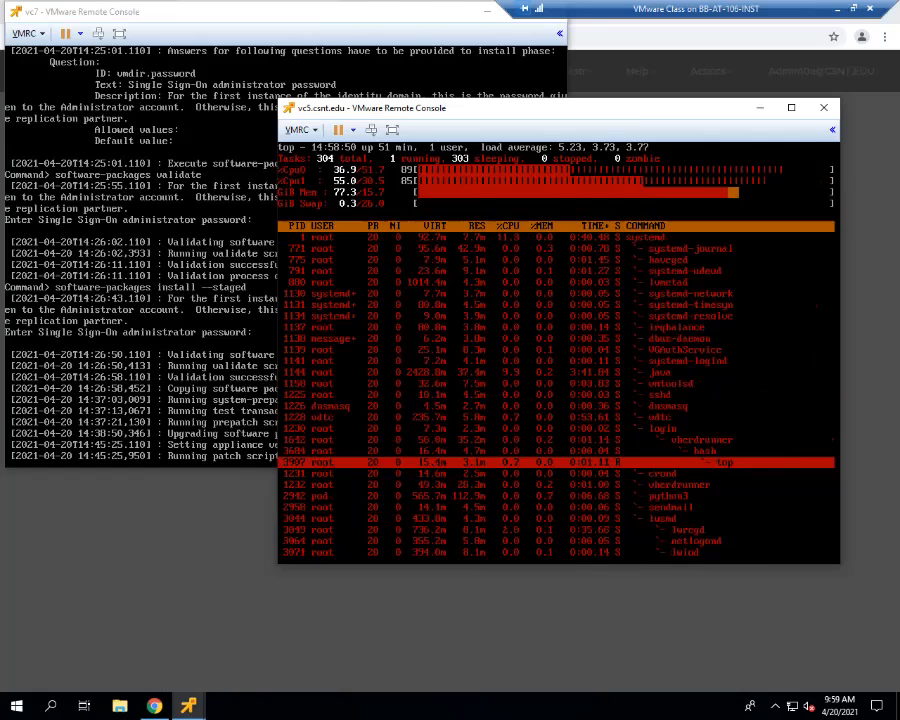
key("p")
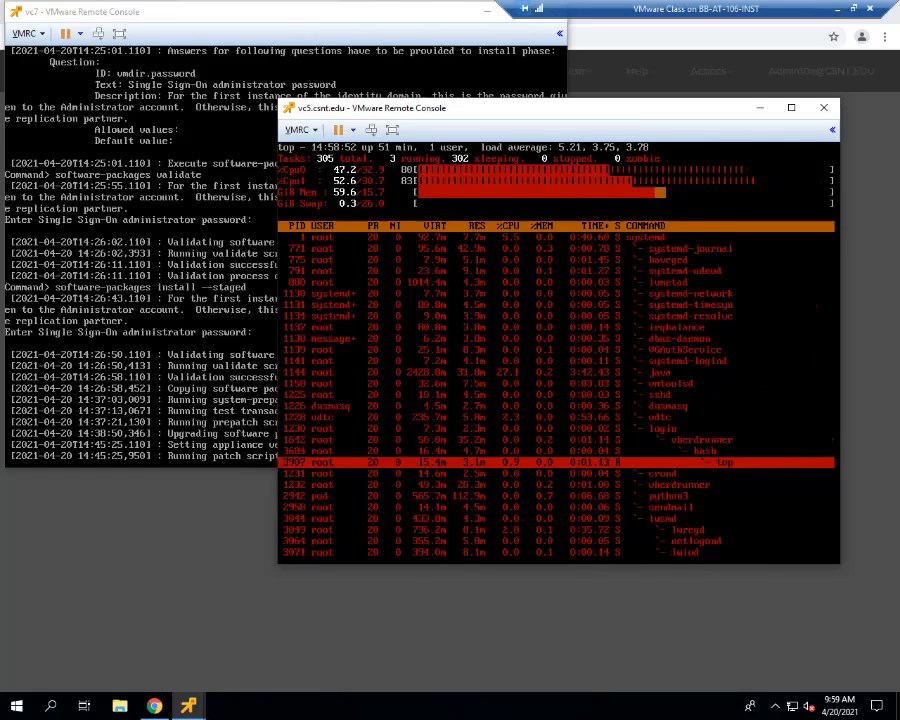
key("h")
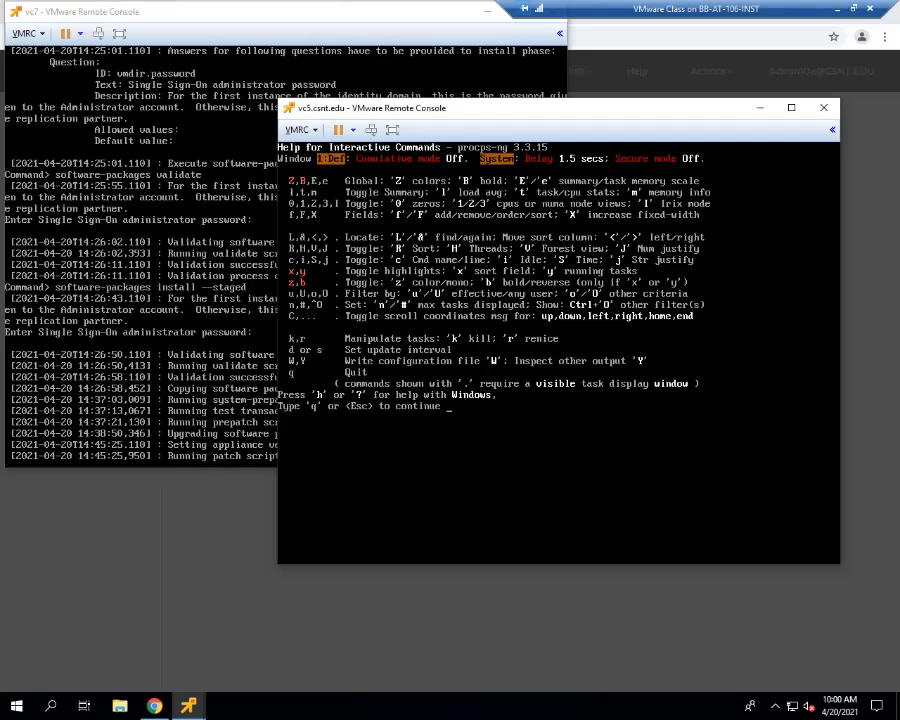
key("q")
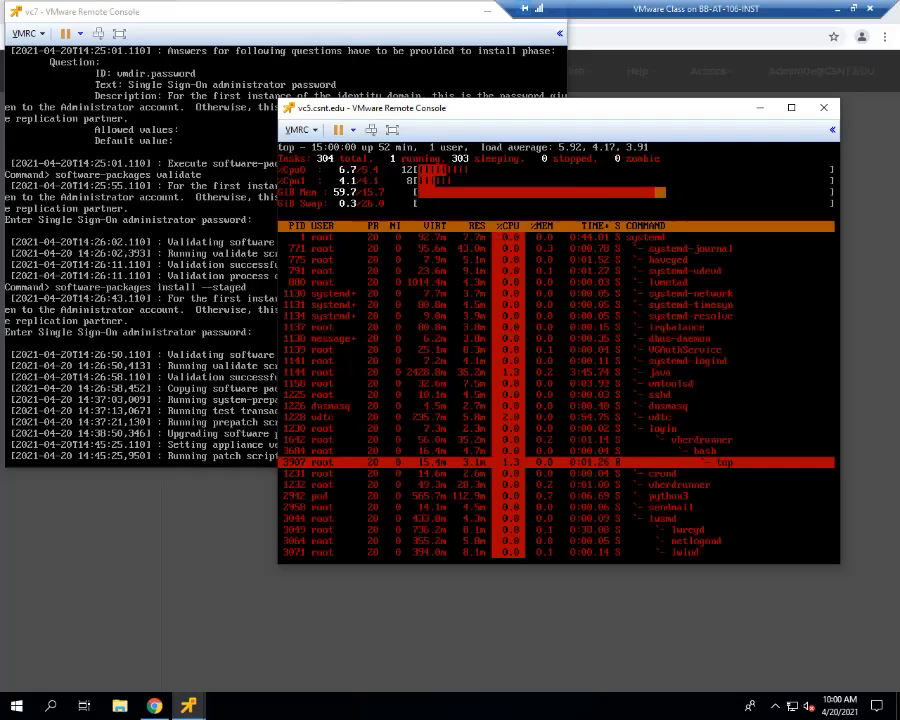
key("c")
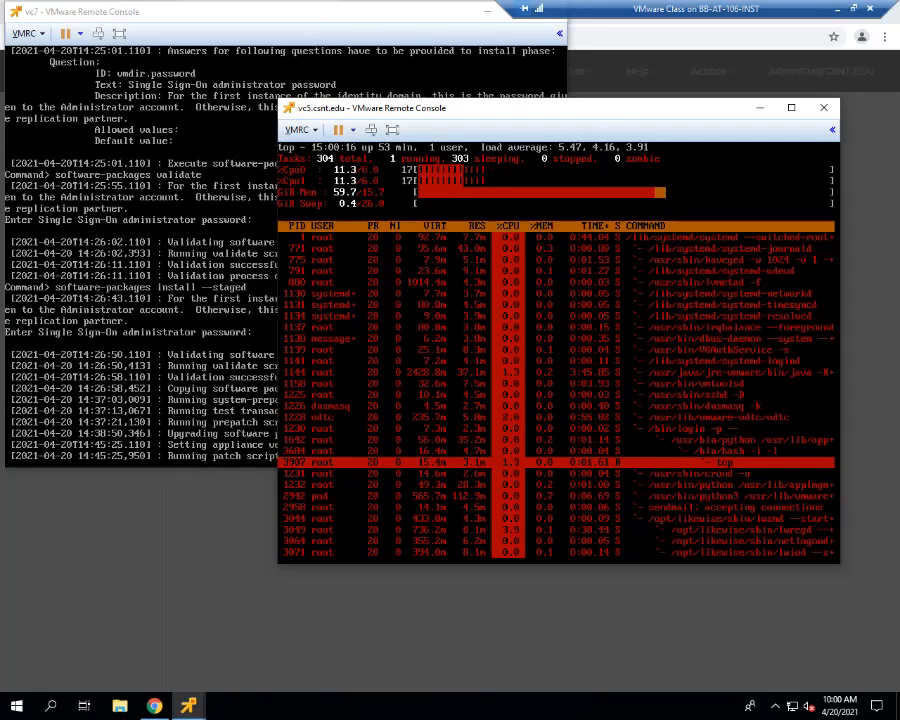
key("p")
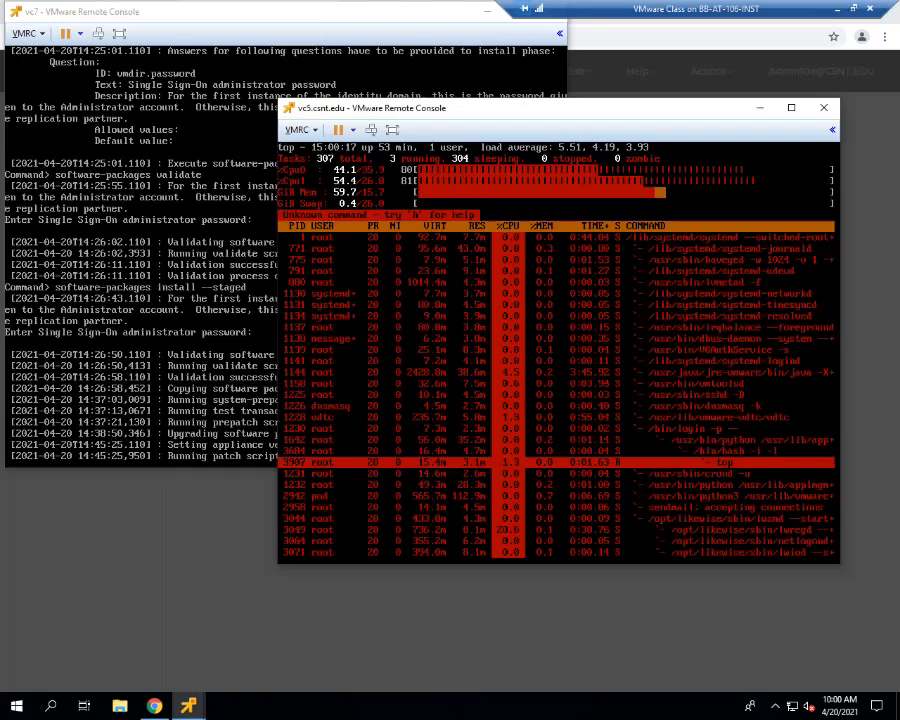
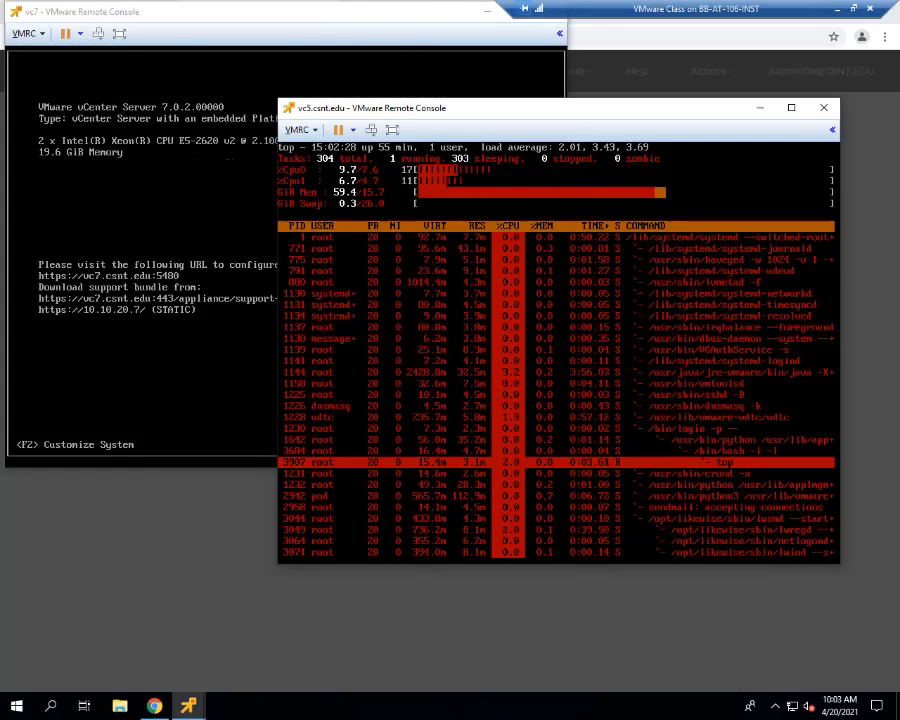
- Turn off the process tree view in vc5's top and check the software update log in the vc7 console
key("V")
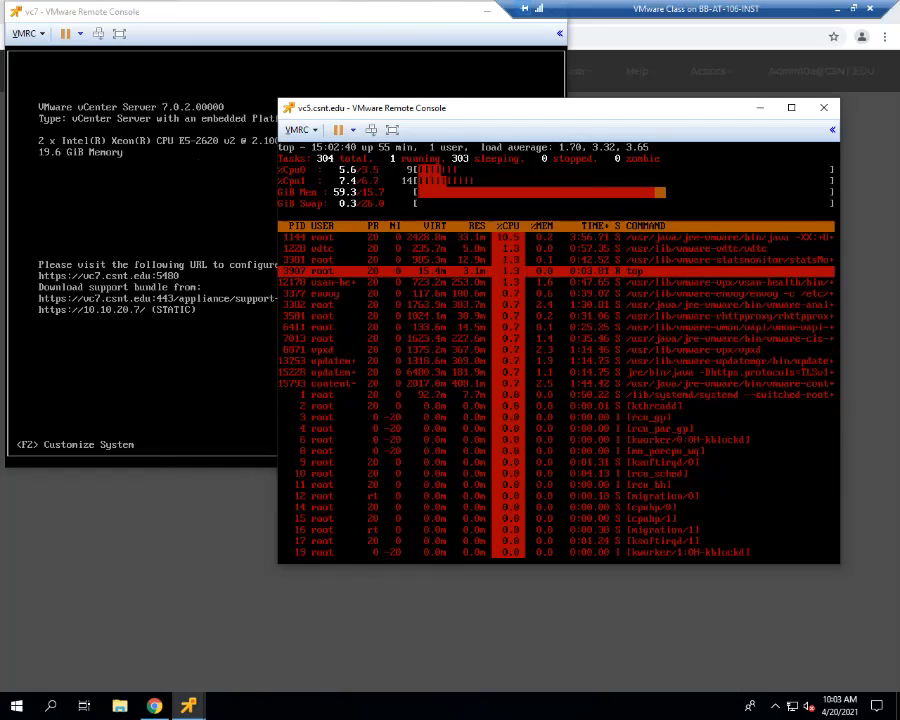
left_click(185, 328)
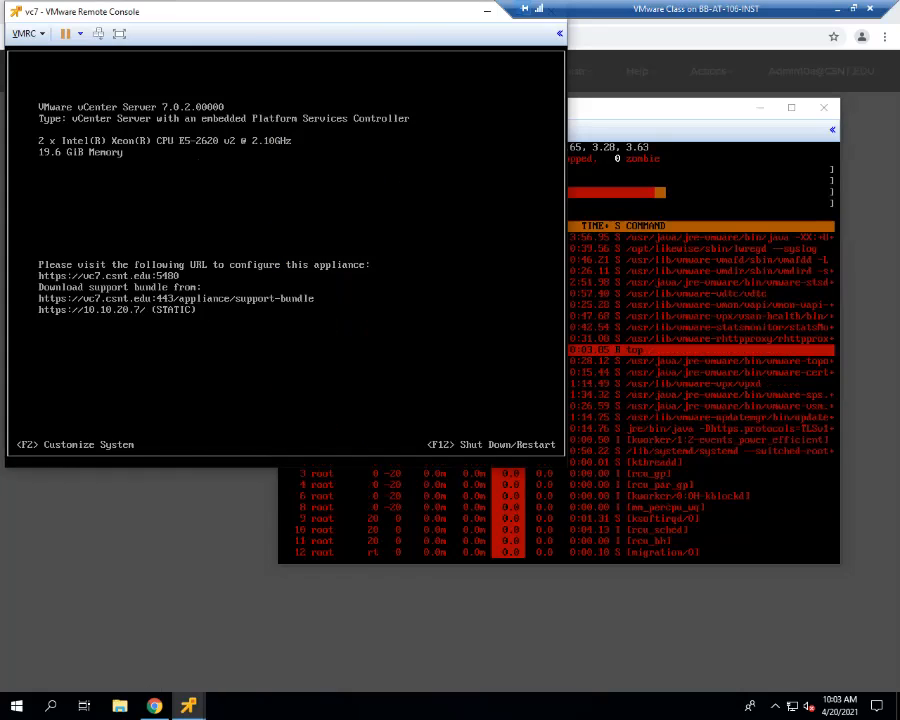
key("alt+F1")
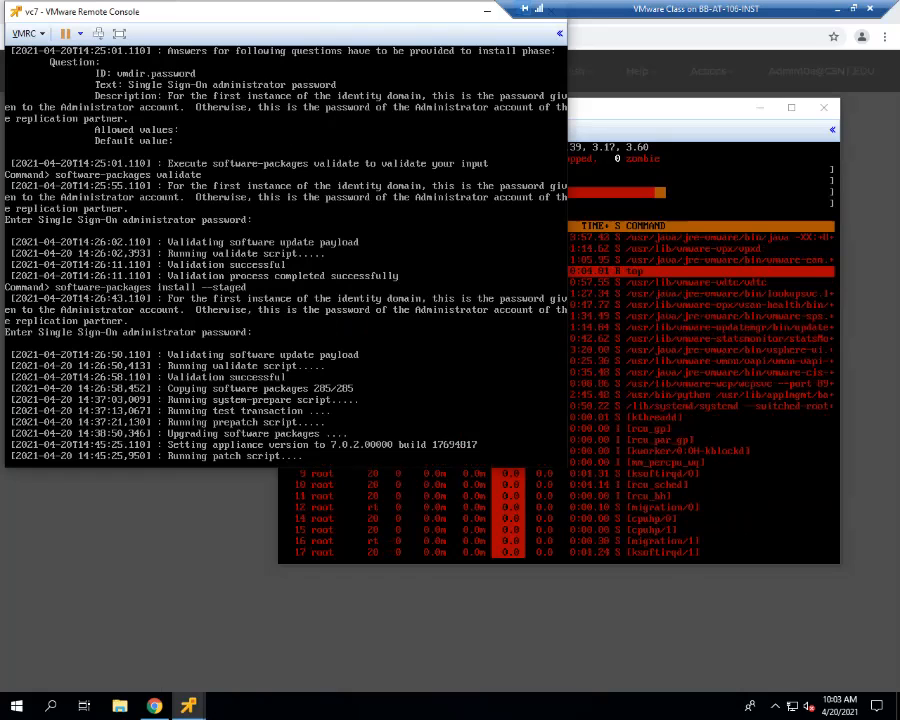
- Switch the vc7 console to a free login terminal and log in as root with the account password
key("alt+F2")
key("alt+F3")
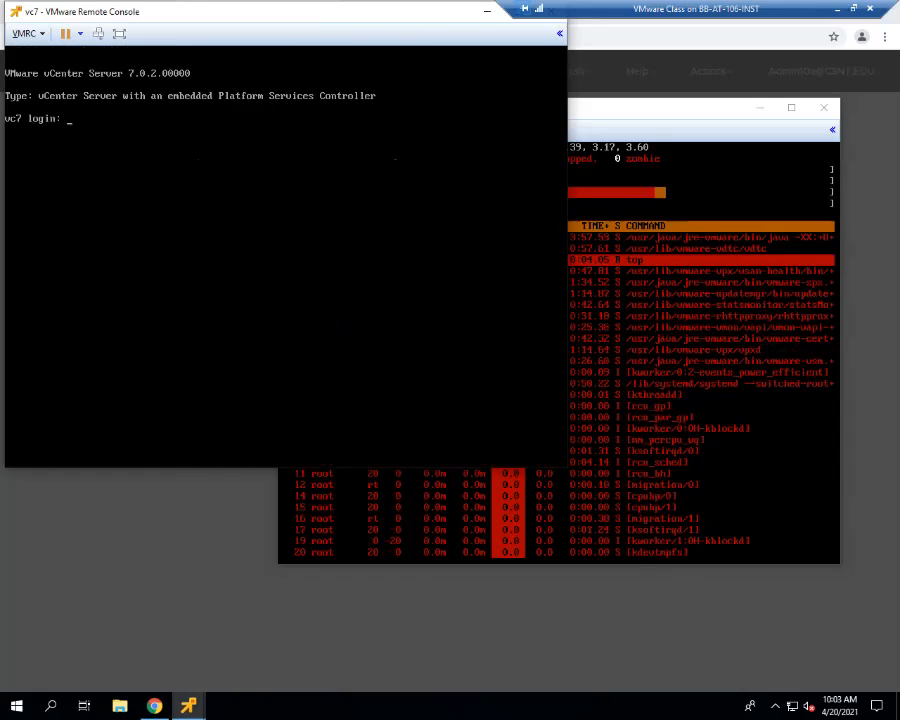
type("root")
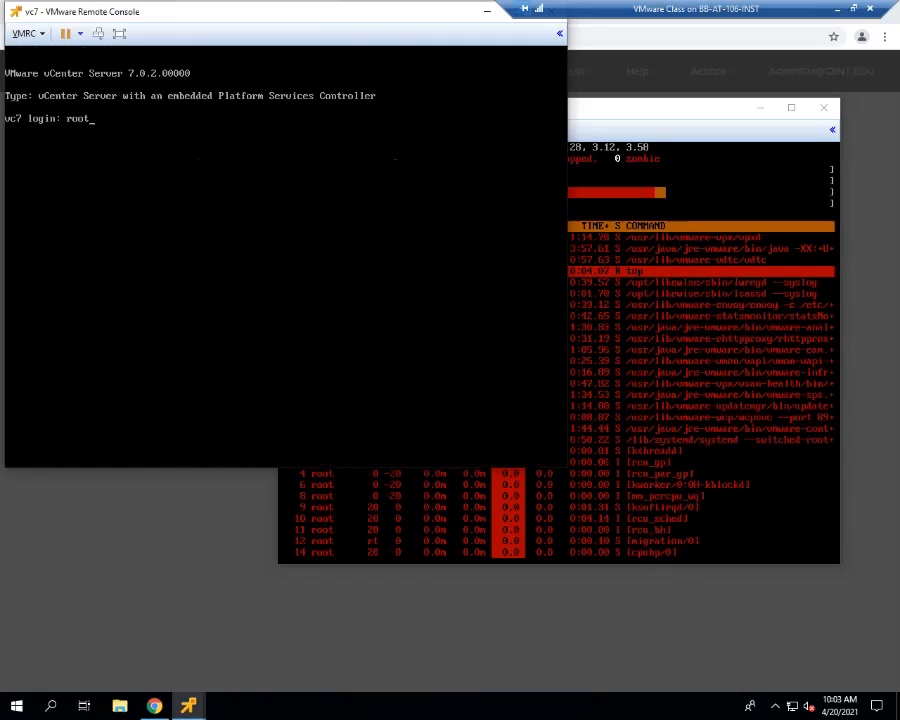
key("Return")
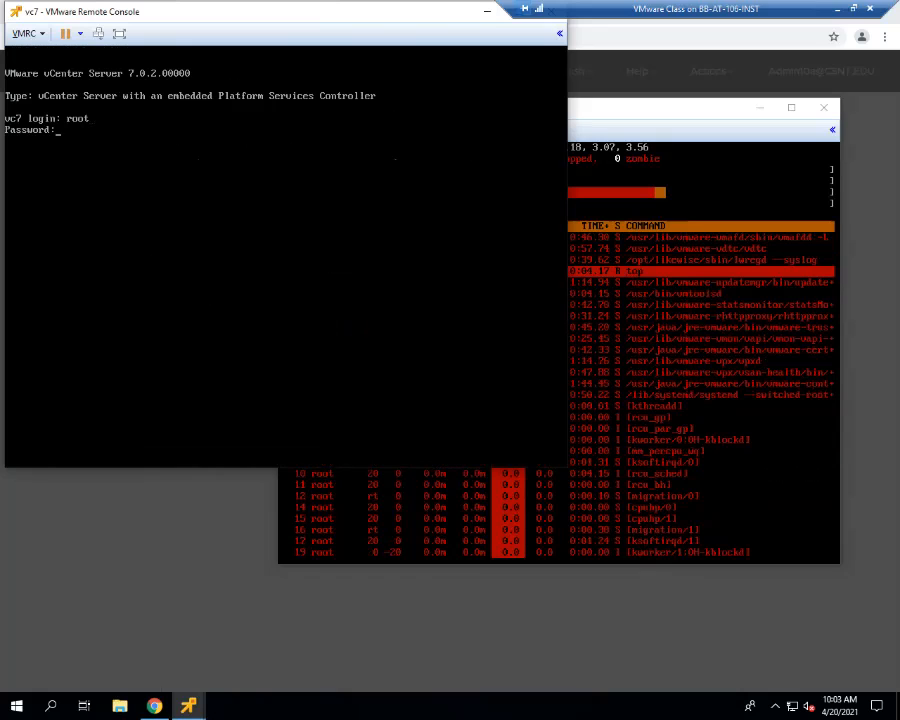
key("Return")
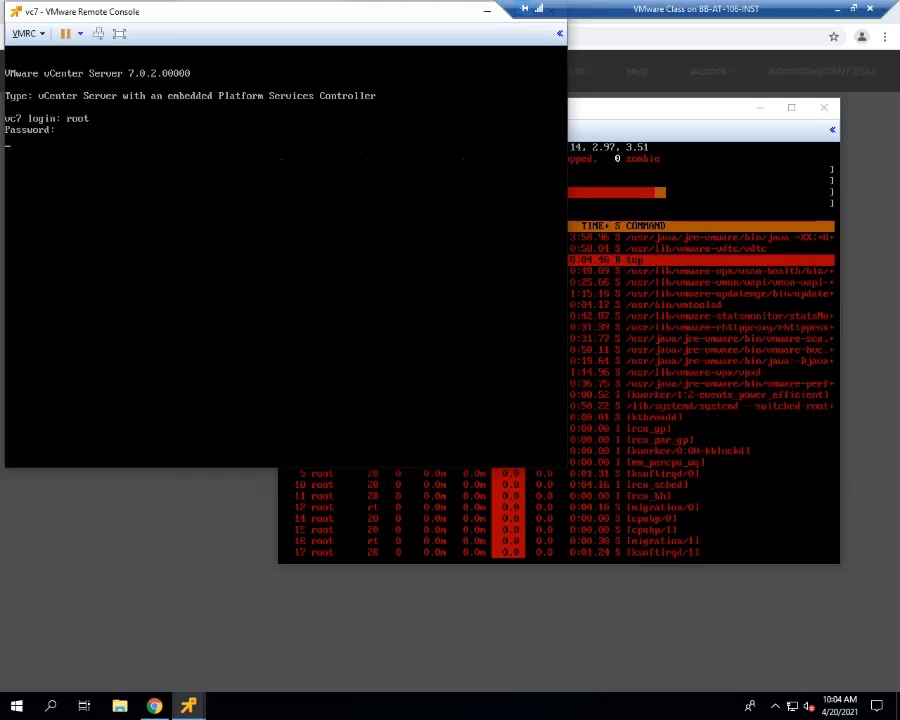
key("Return")
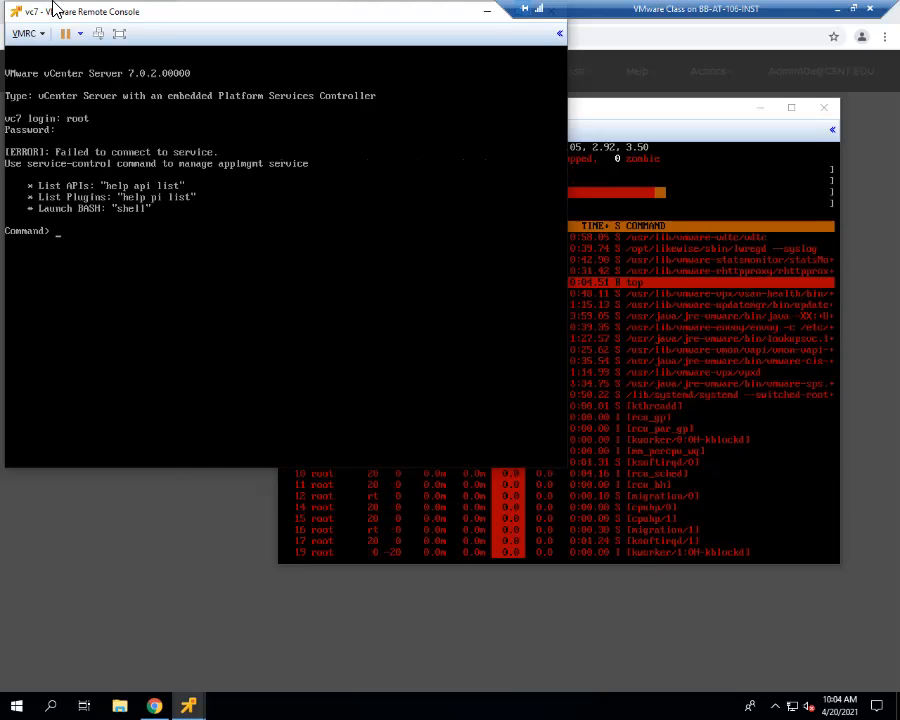
- Launch the BASH shell on vc7 and start top to monitor its processes
type("shell")
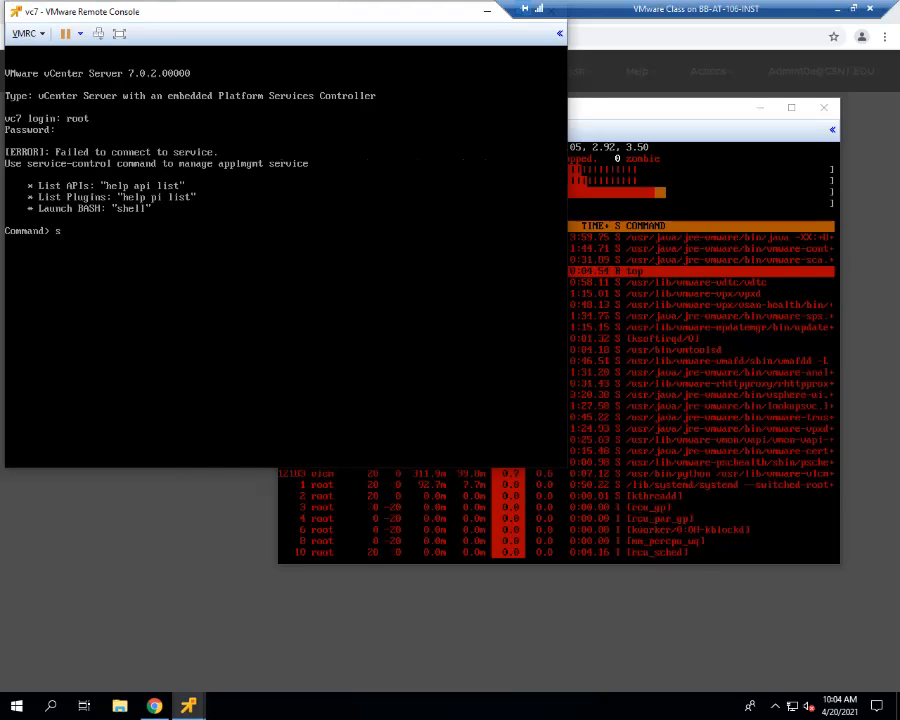
key("Return")
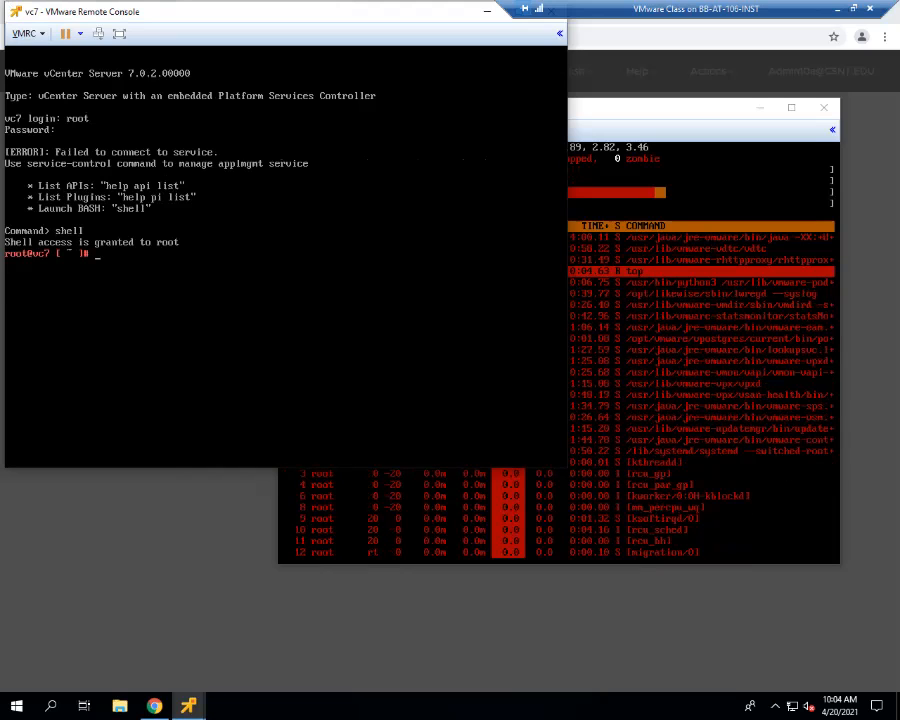
type("top")
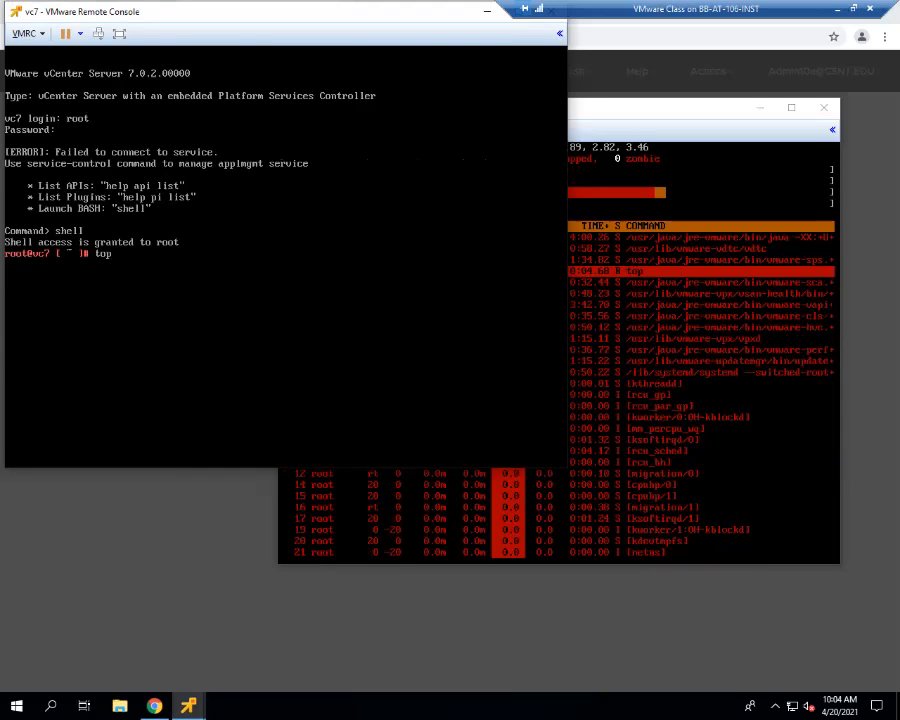
key("Return")
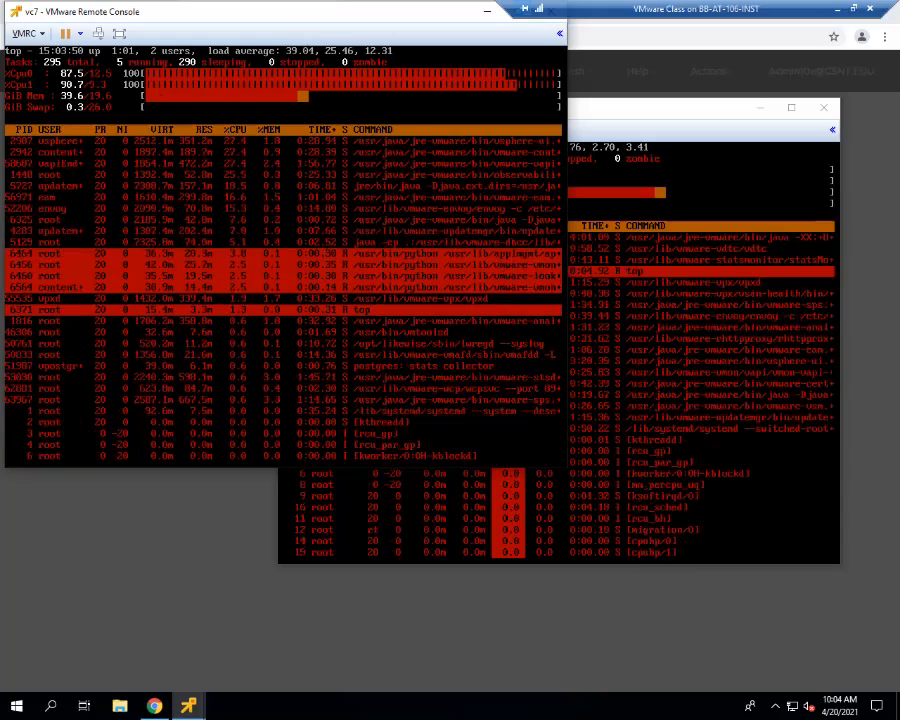
- Move the vc7 and vc5 console windows aside and bring vc5's update progress page to the front
left_click_drag(177, 14, 171, 174)
left_click_drag(476, 121, 560, 138)
left_click(428, 20)
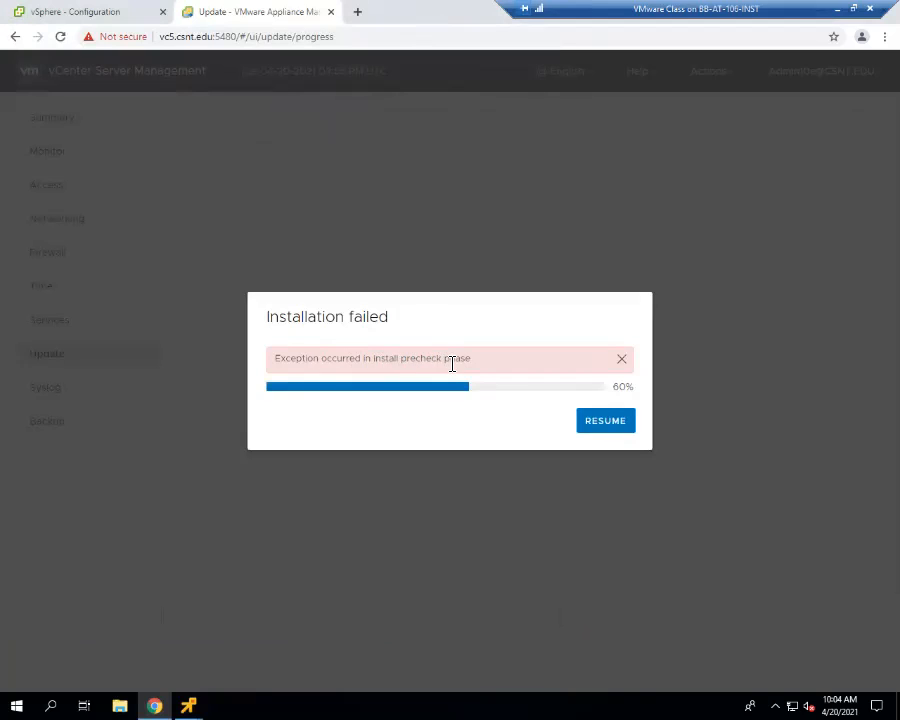
- Resume vc5's update, proceed past the pre-check results, and enter the Single Sign-On administrator password to continue the installation
left_click(605, 420)
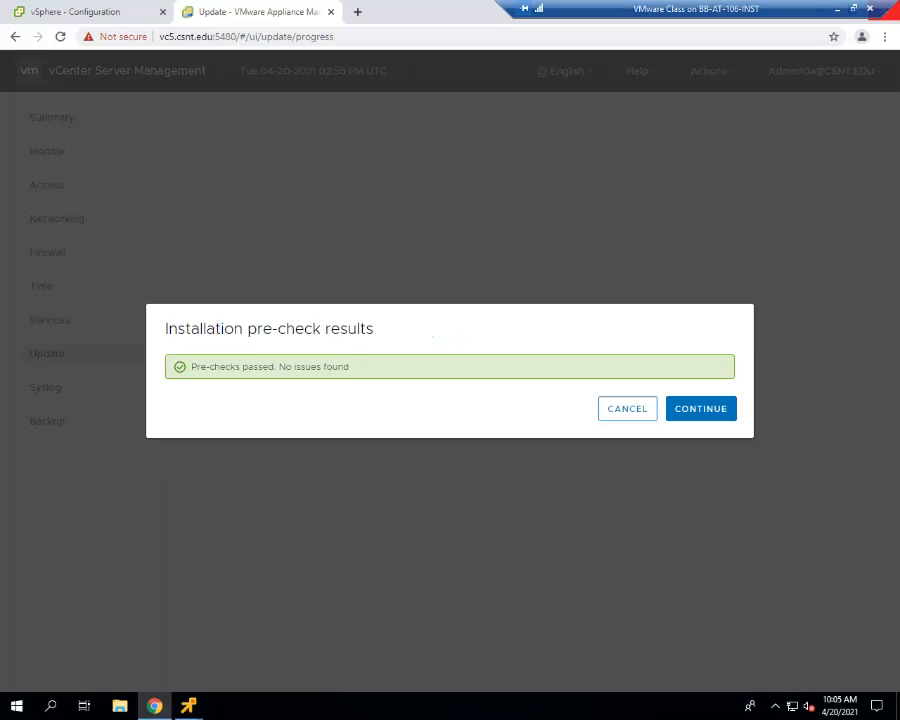
left_click(701, 408)
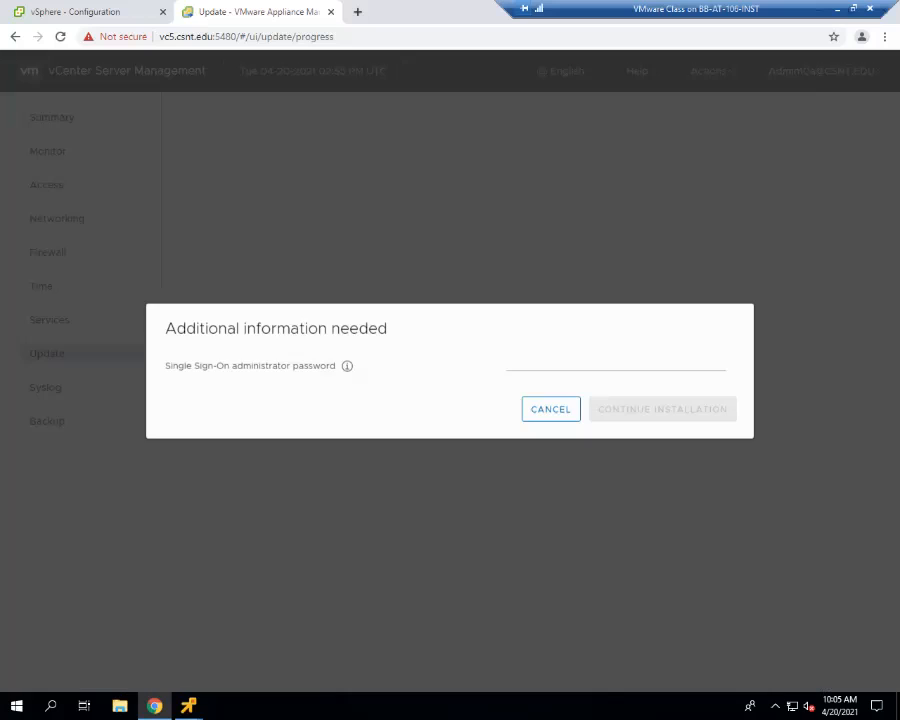
left_click(603, 361)
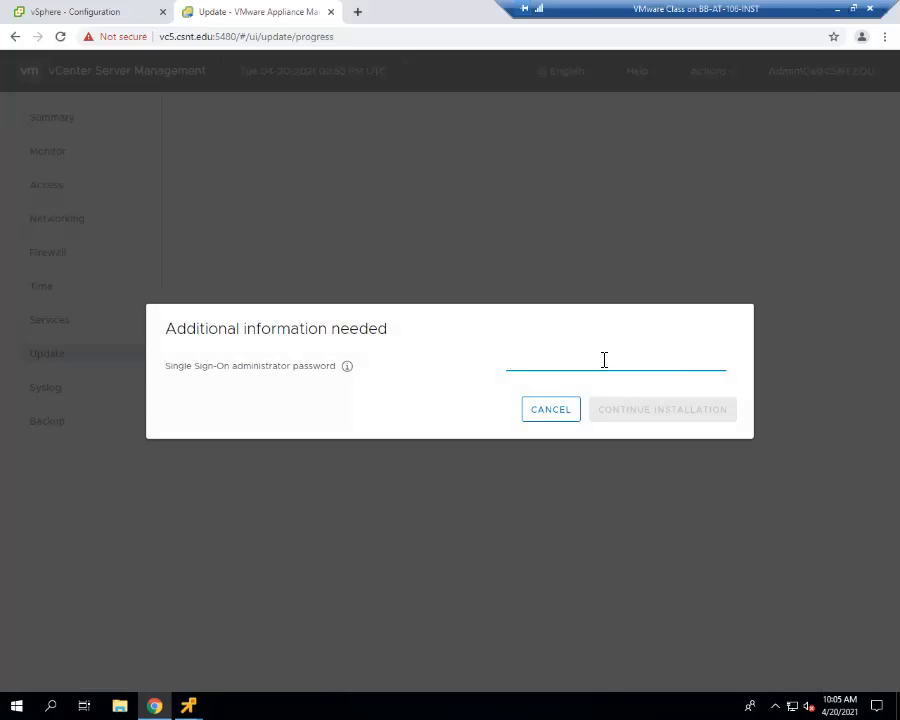
type("*********")
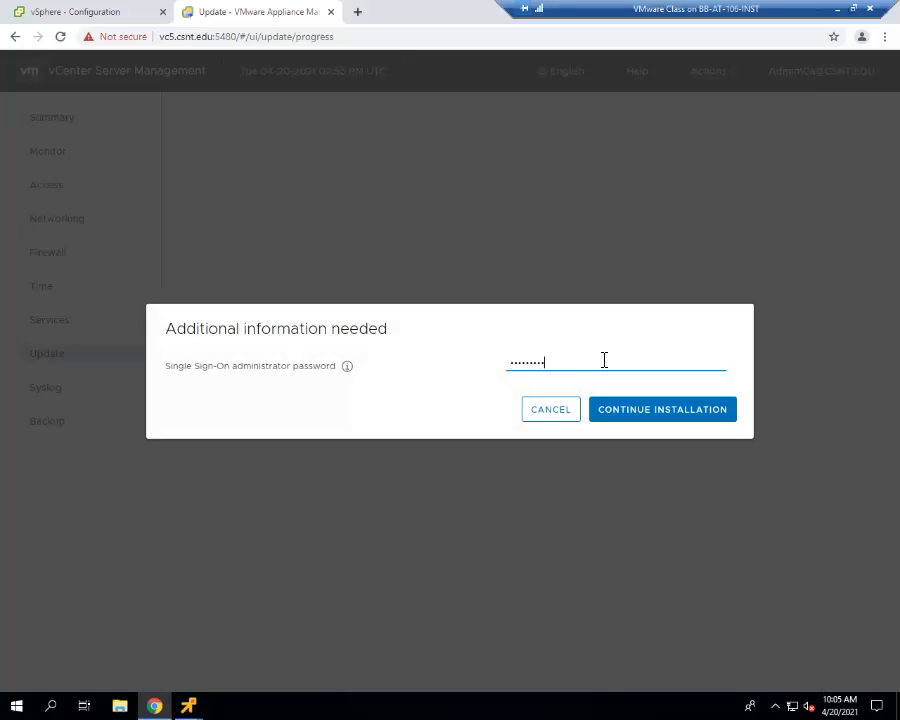
left_click(619, 410)
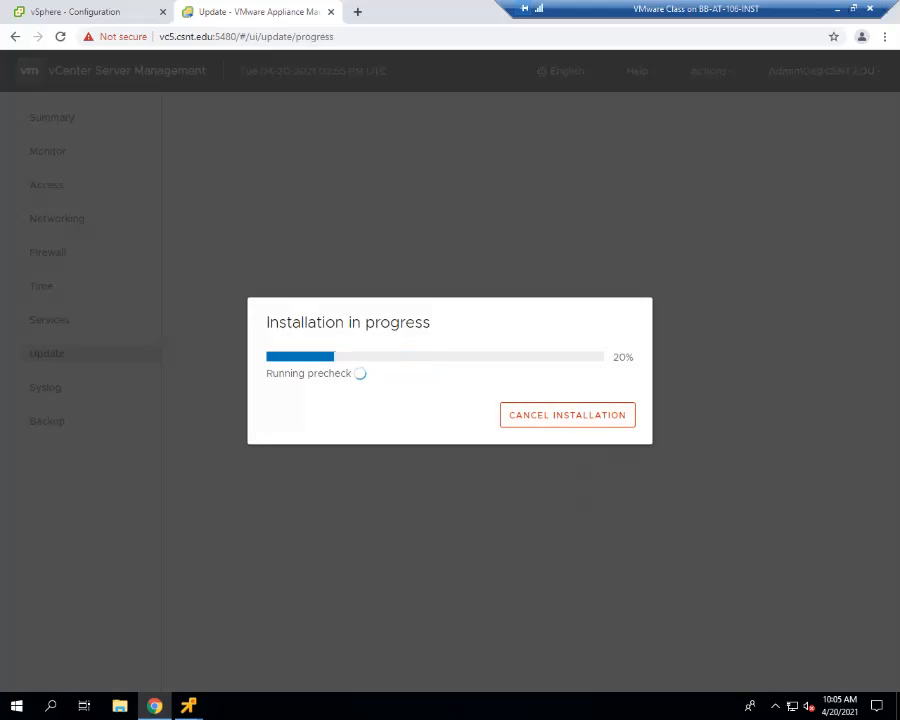
- Preview the vc5 and vc7 consoles, then bring vc7's console forward and position it fully on screen to watch top
mouse_move(188, 706)
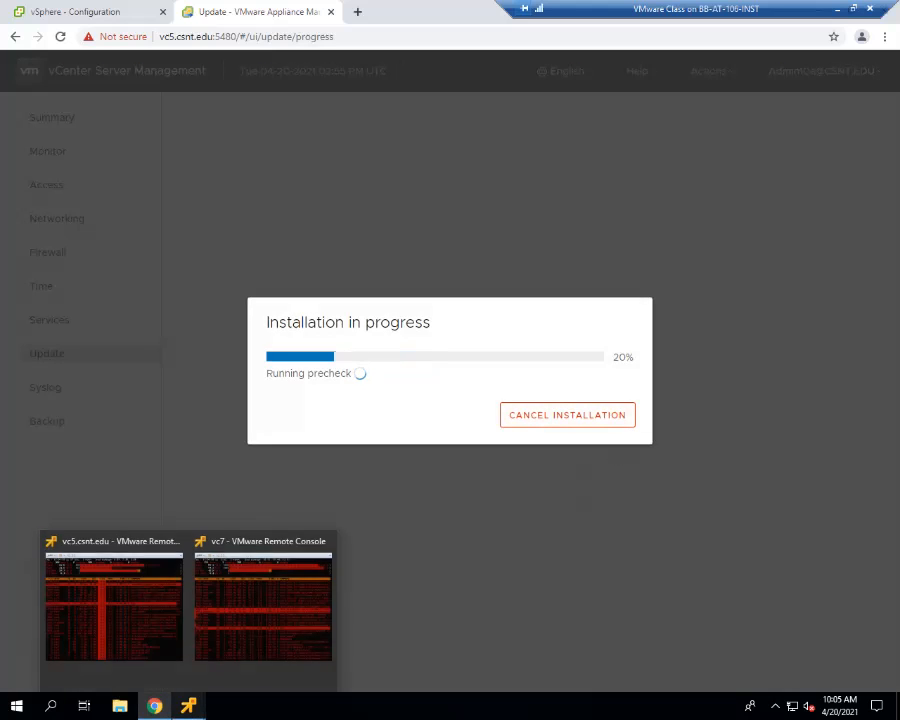
mouse_move(262, 600)
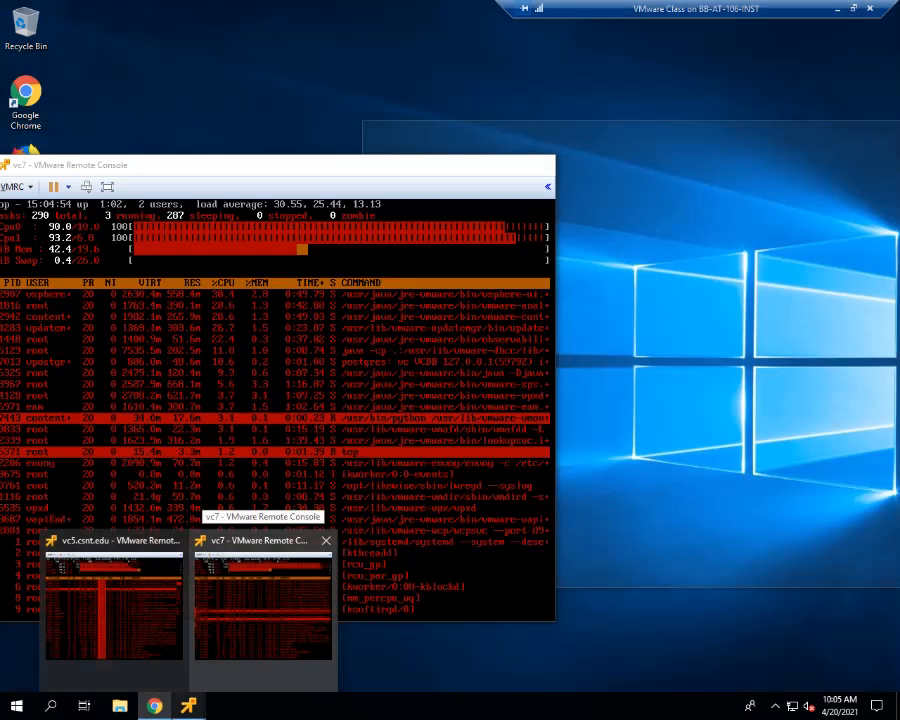
mouse_move(115, 600)
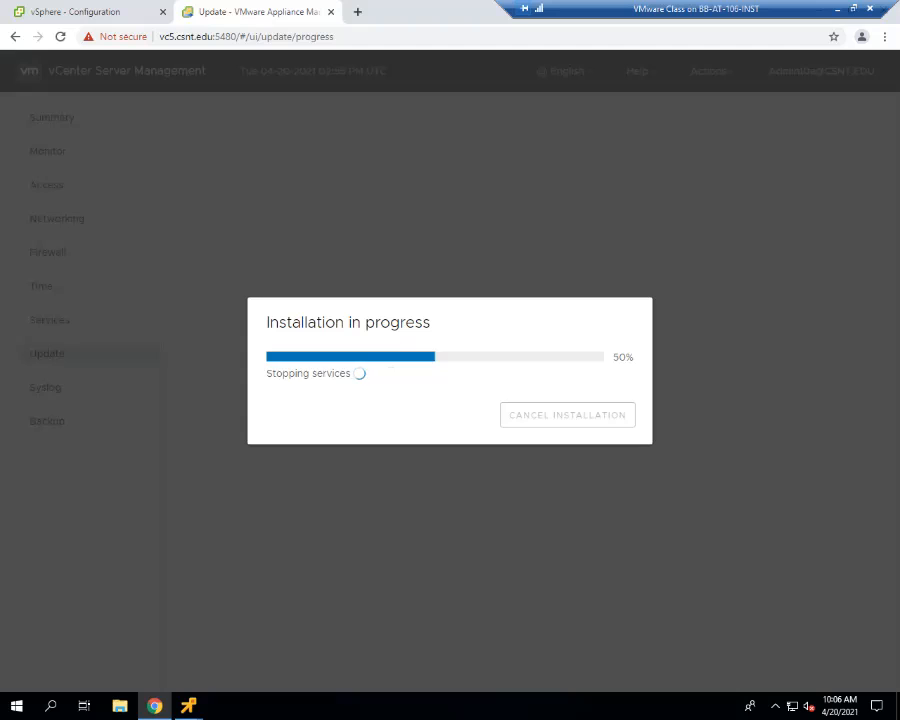
mouse_move(188, 705)
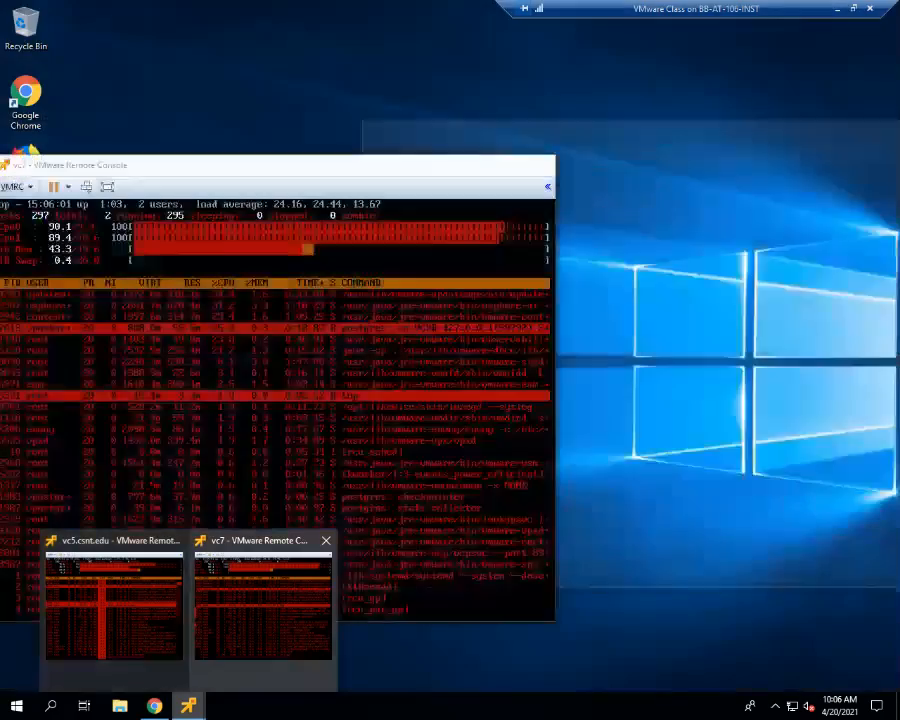
left_click(263, 600)
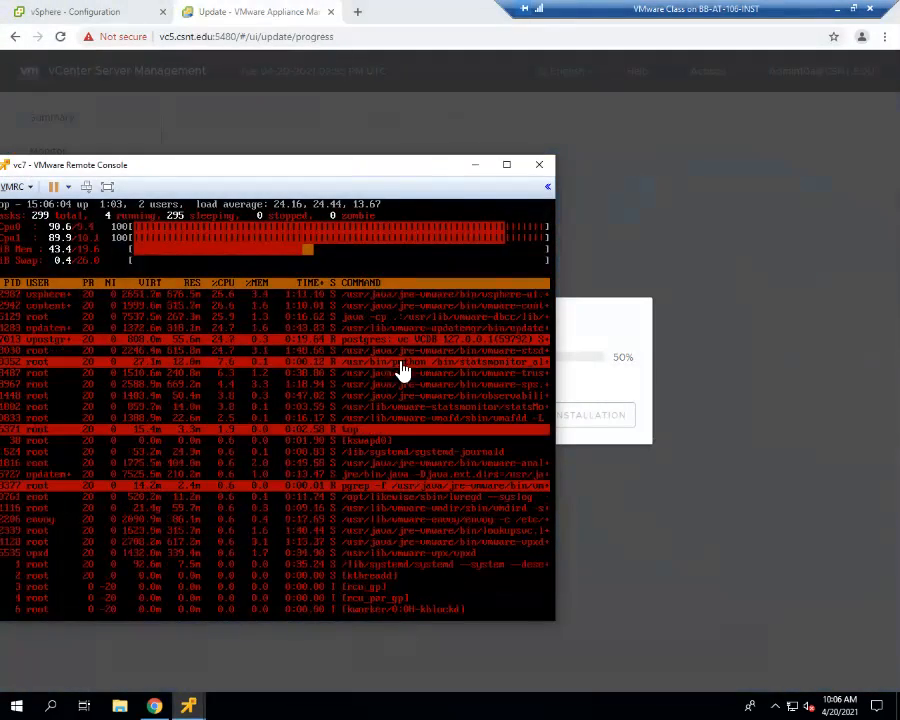
left_click_drag(355, 170, 372, 147)
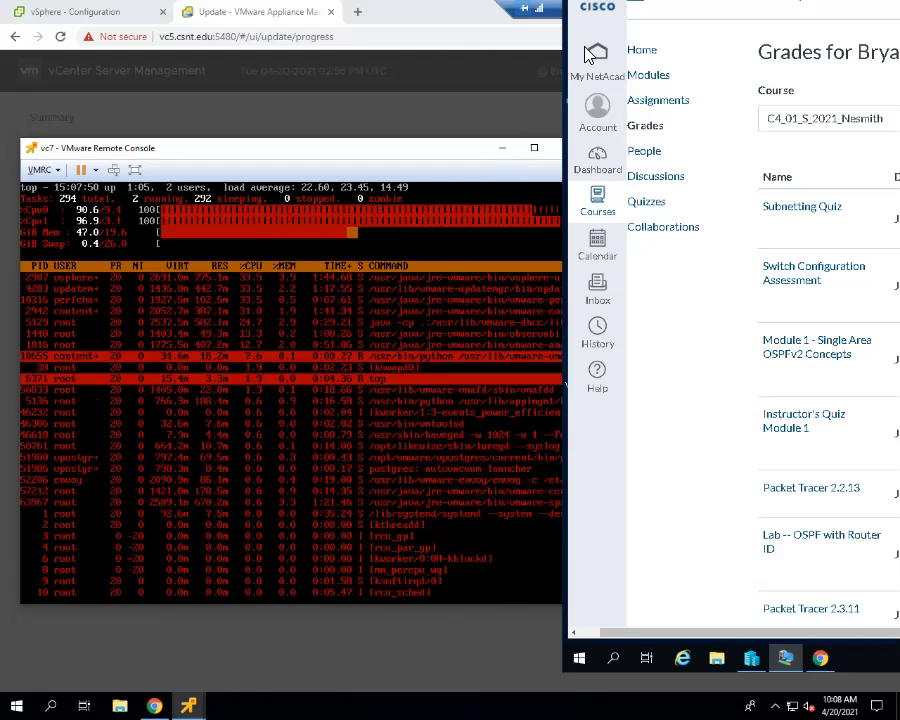
- Clear the Veyon Remote Access window from the screen and check the installation progress on vc5's management page
left_click_drag(587, 0, 561, 47)
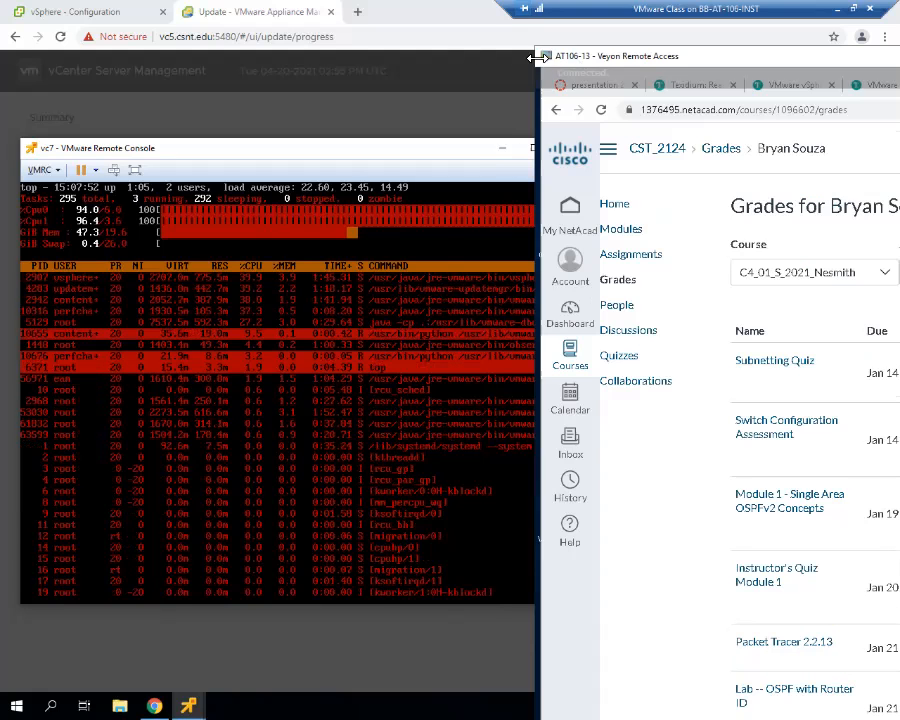
double_click(548, 61)
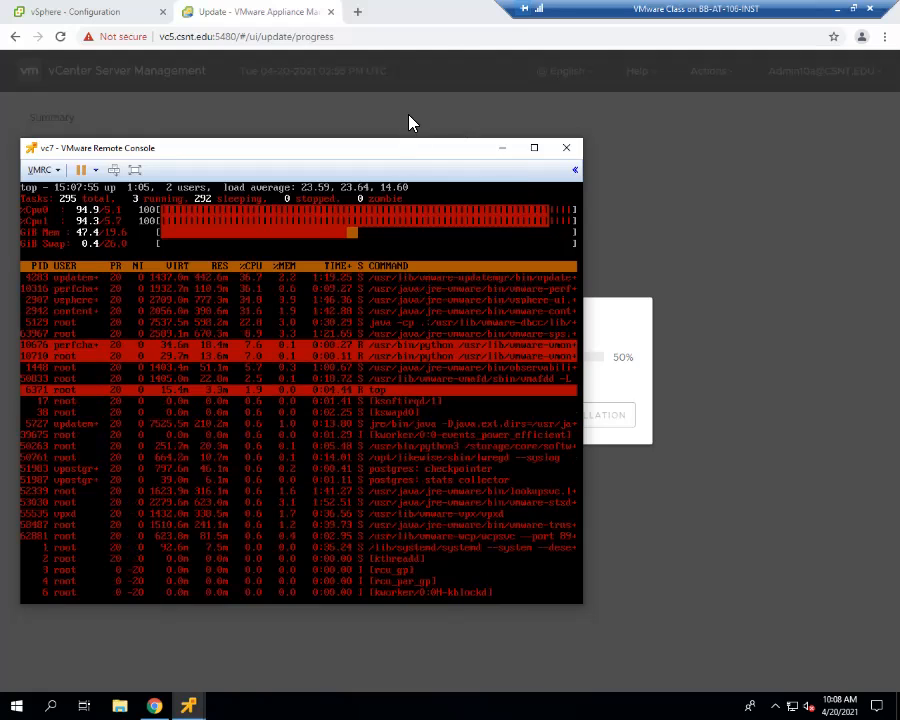
left_click(403, 22)
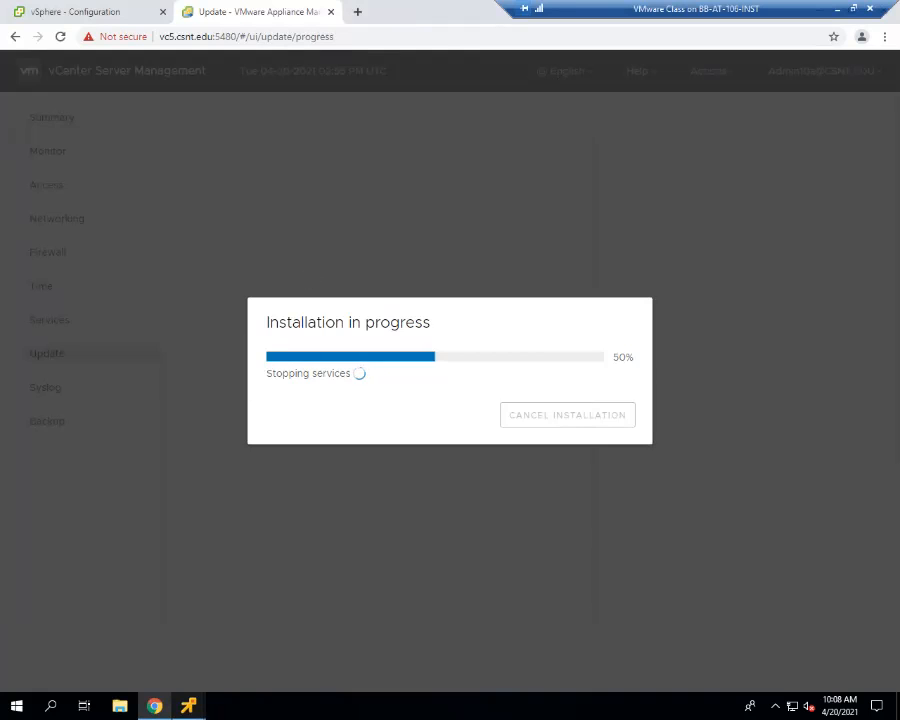
- Check vc5's console status screen, return to its top display, and reposition the console window beside the management login form
mouse_move(188, 706)
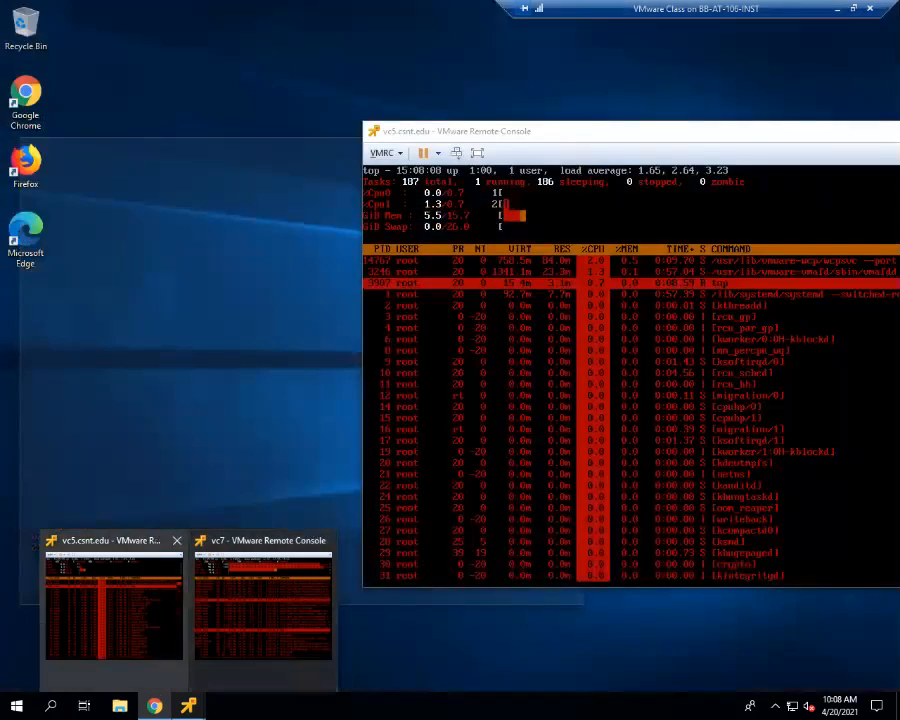
left_click(112, 600)
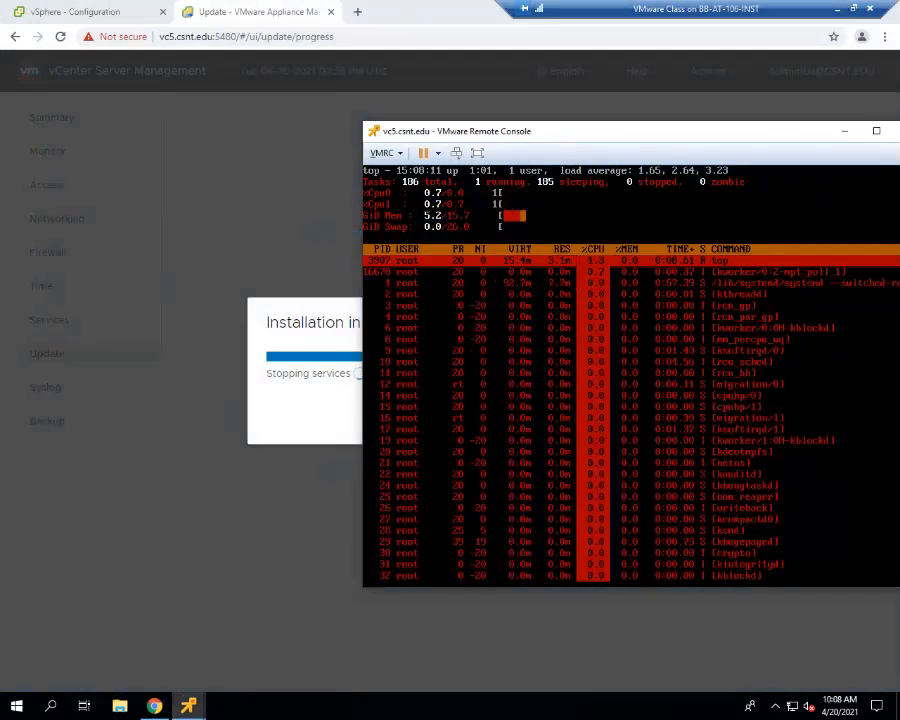
key("alt+F2")
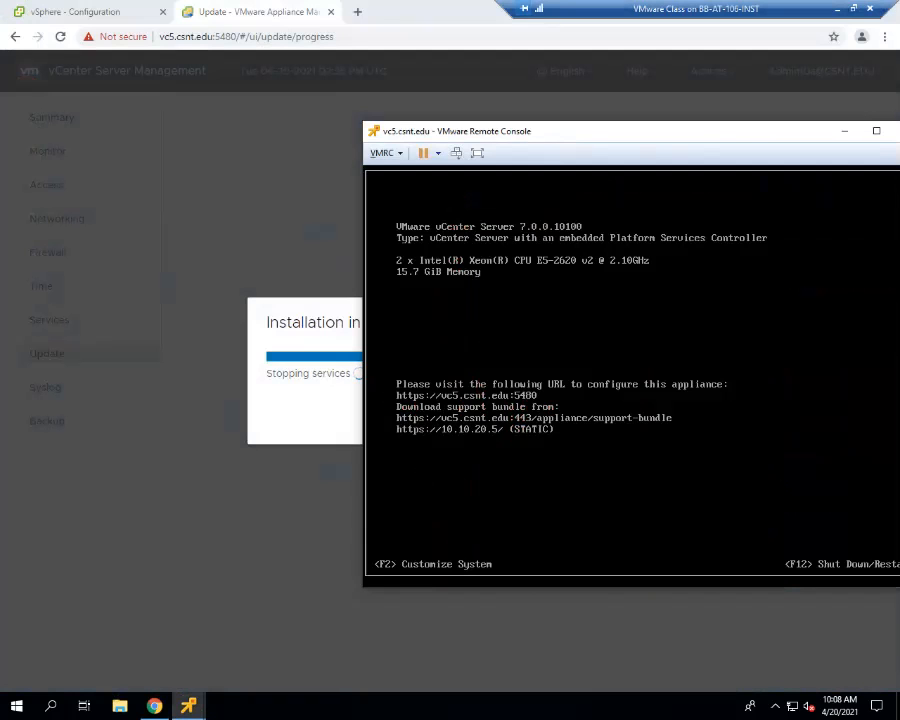
key("alt+F1")
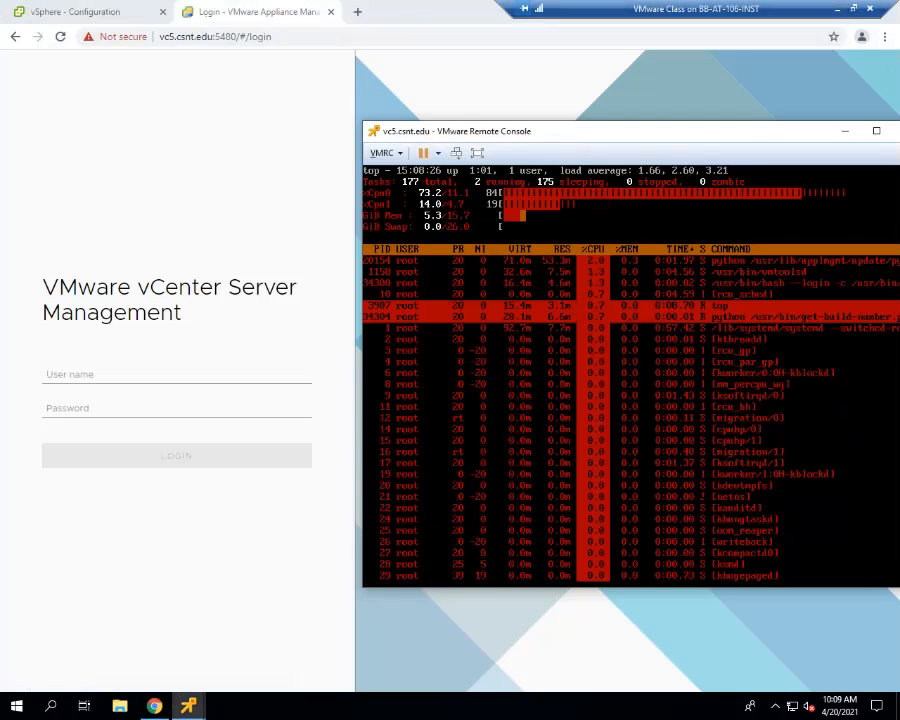
left_click_drag(668, 140, 598, 137)
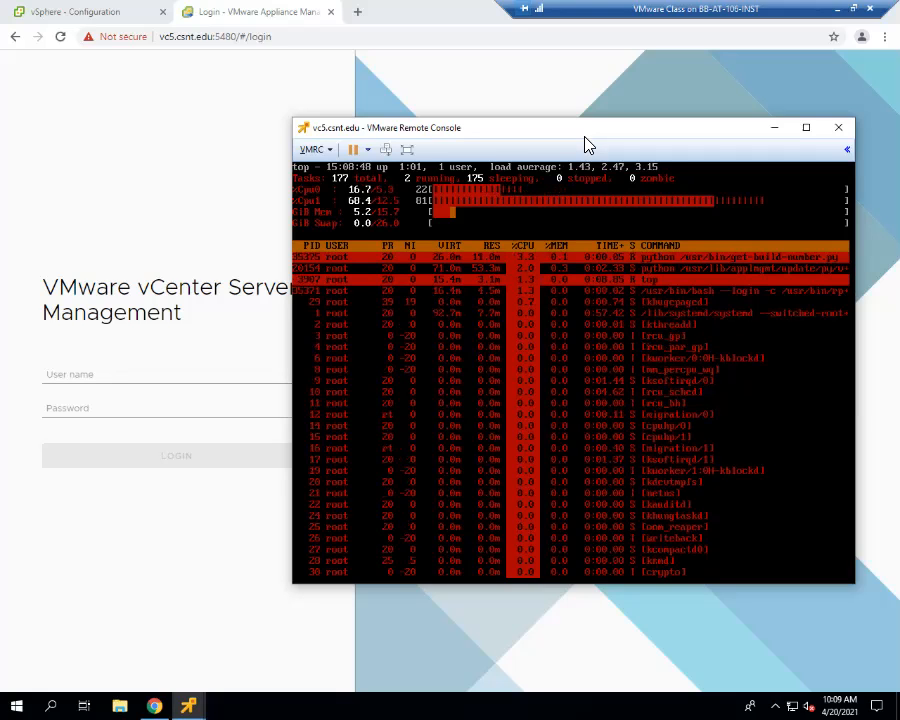
left_click_drag(590, 140, 614, 137)
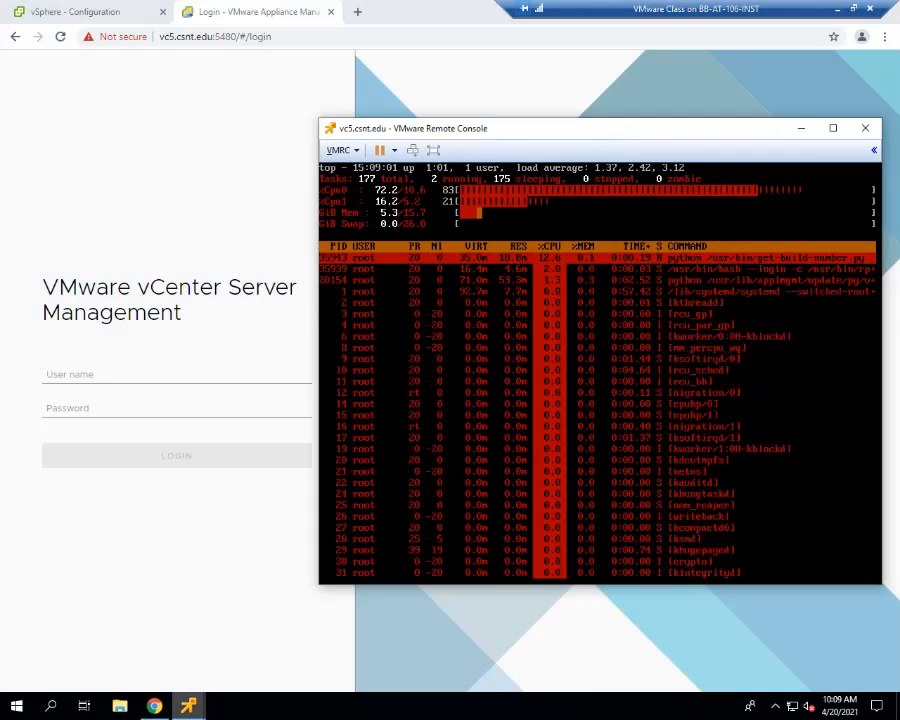
- Bring the vc7 console forward and place it beside vc5's to compare the two top displays
mouse_move(188, 706)
left_click(254, 596)
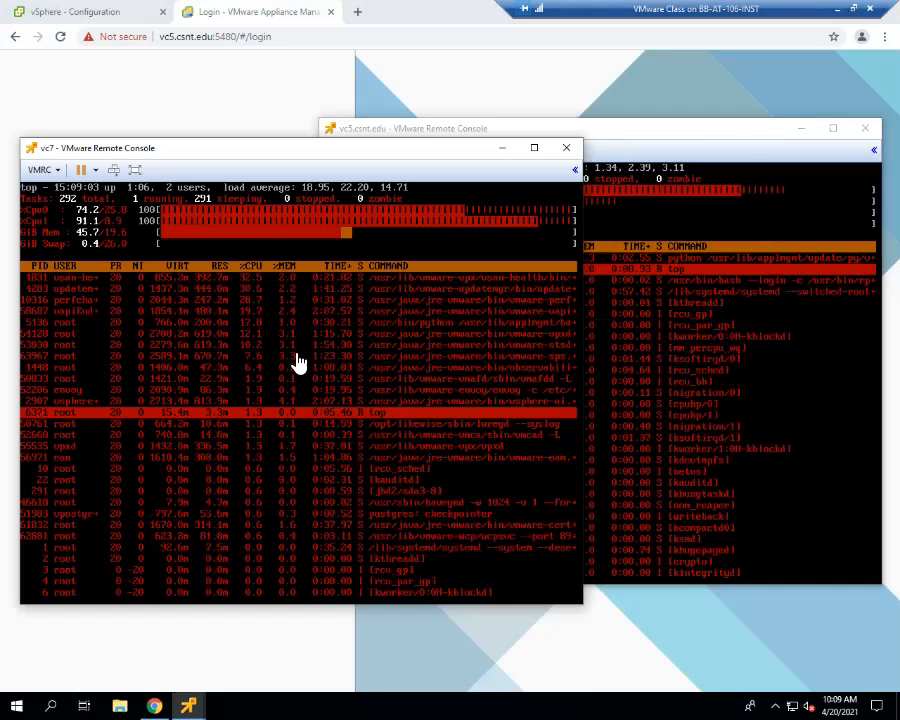
left_click_drag(248, 155, 240, 86)
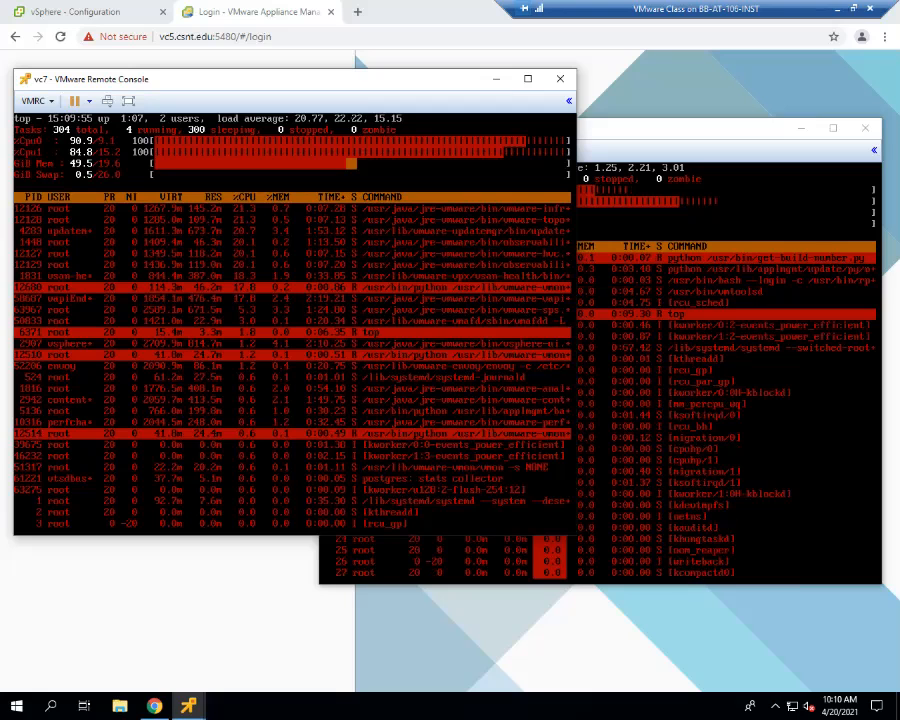
- Try to log in to vc5's vCenter Server Management page with the administrator account and its password, and close that page
left_click(700, 400)
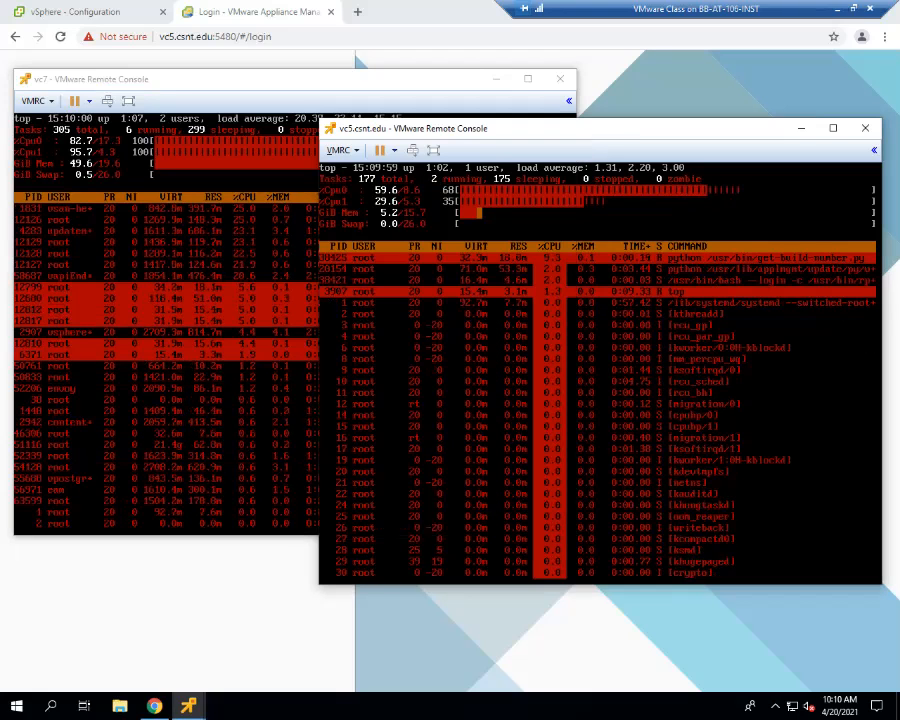
left_click(640, 90)
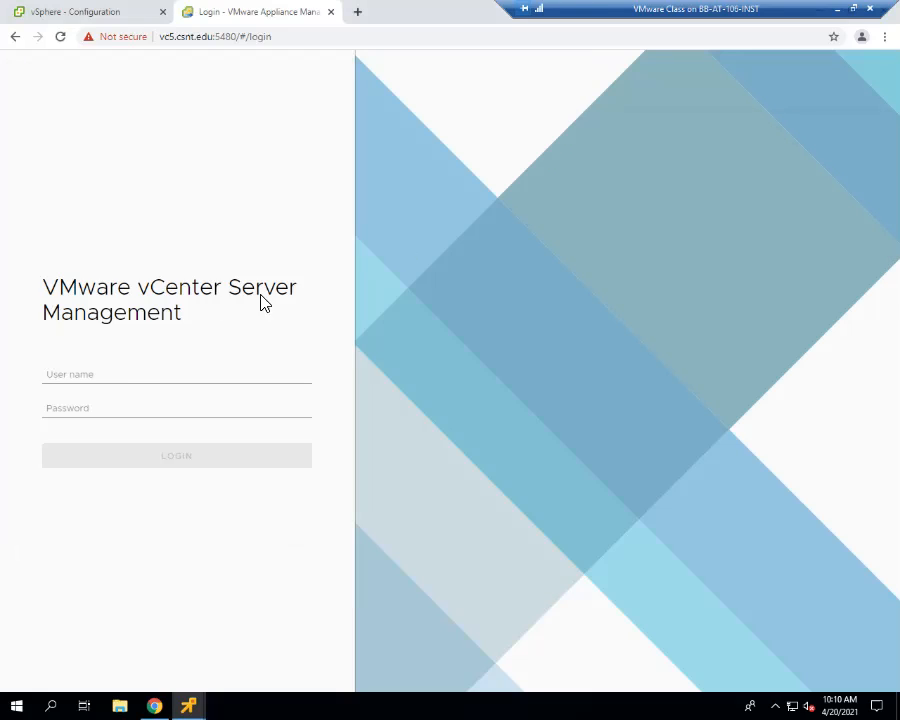
left_click(122, 375)
left_click(122, 400)
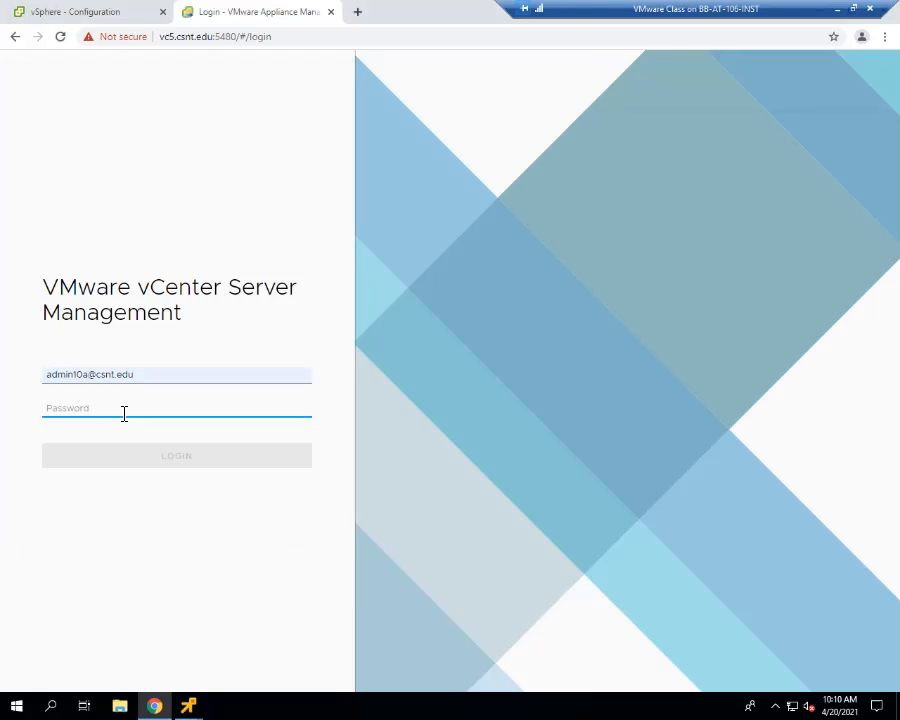
type("••••••")
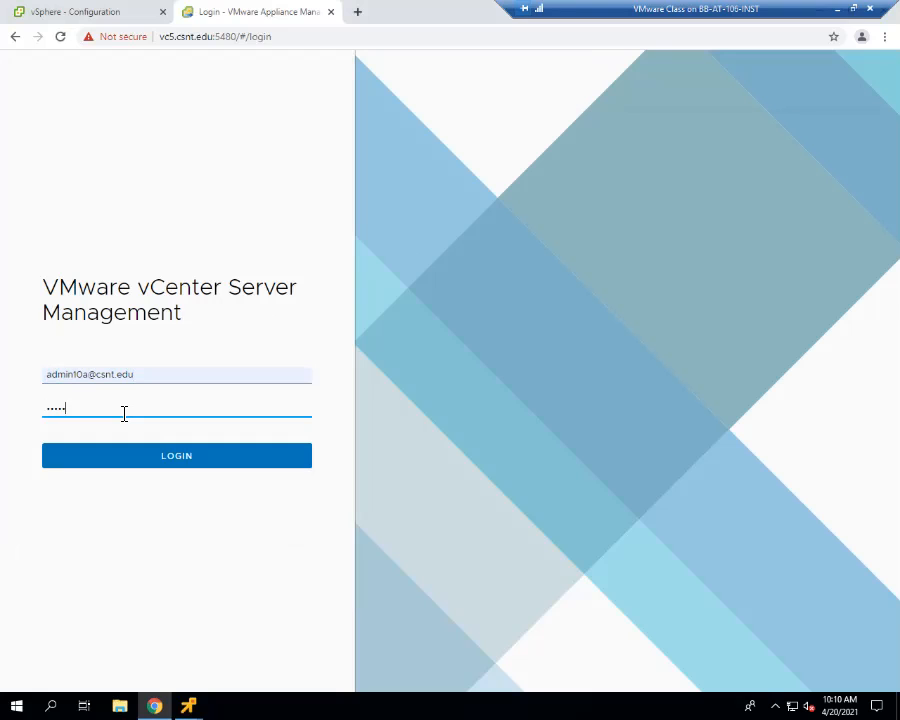
key("Return")
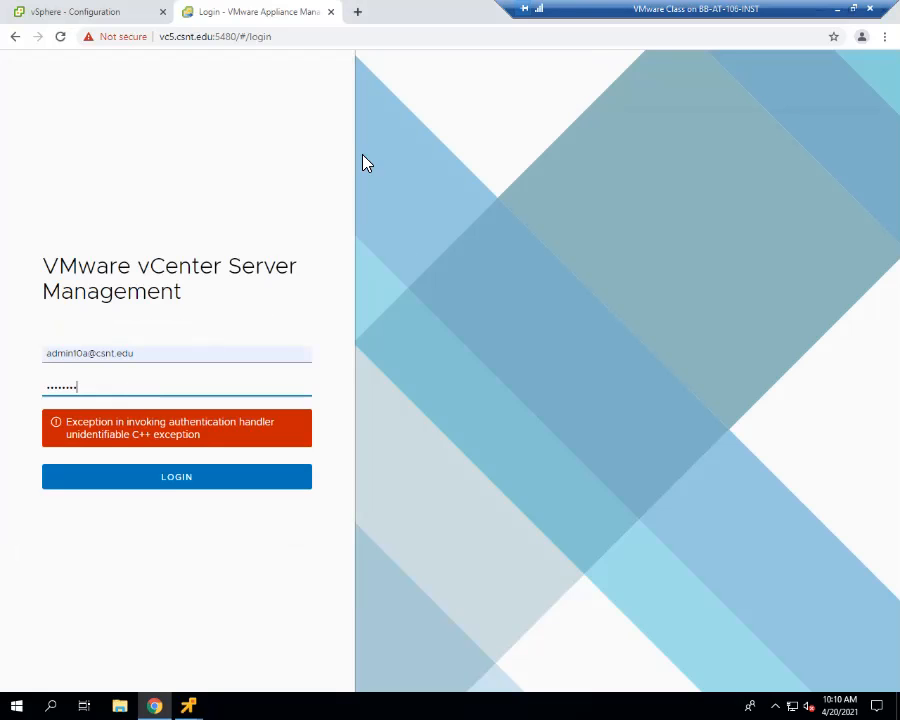
left_click(335, 12)
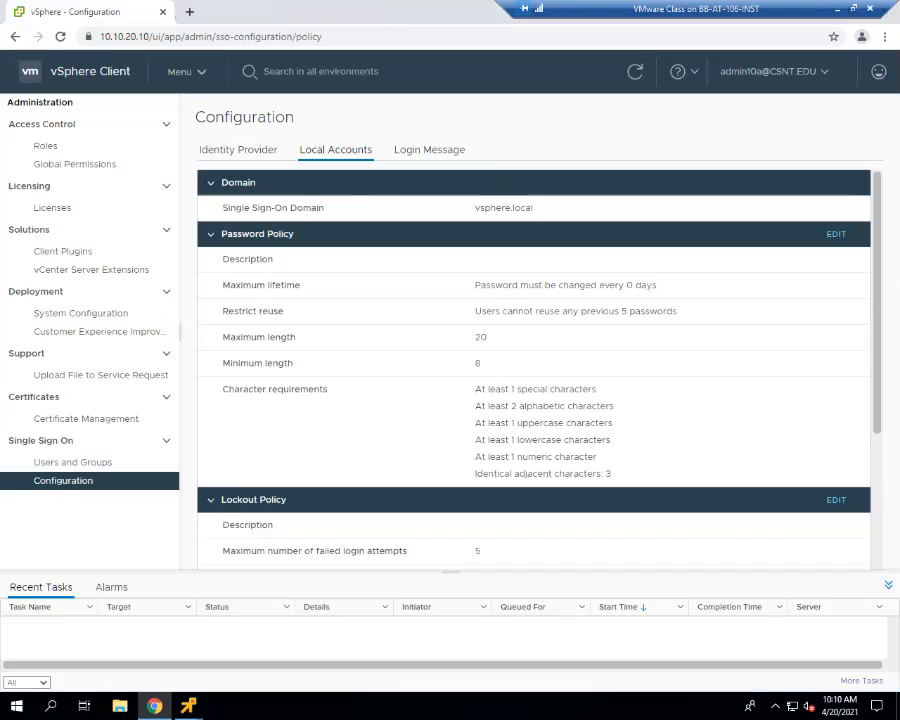
- Open a new browser tab, and bring the vc5 and vc7 consoles forward to compare their top displays
left_click(189, 11)
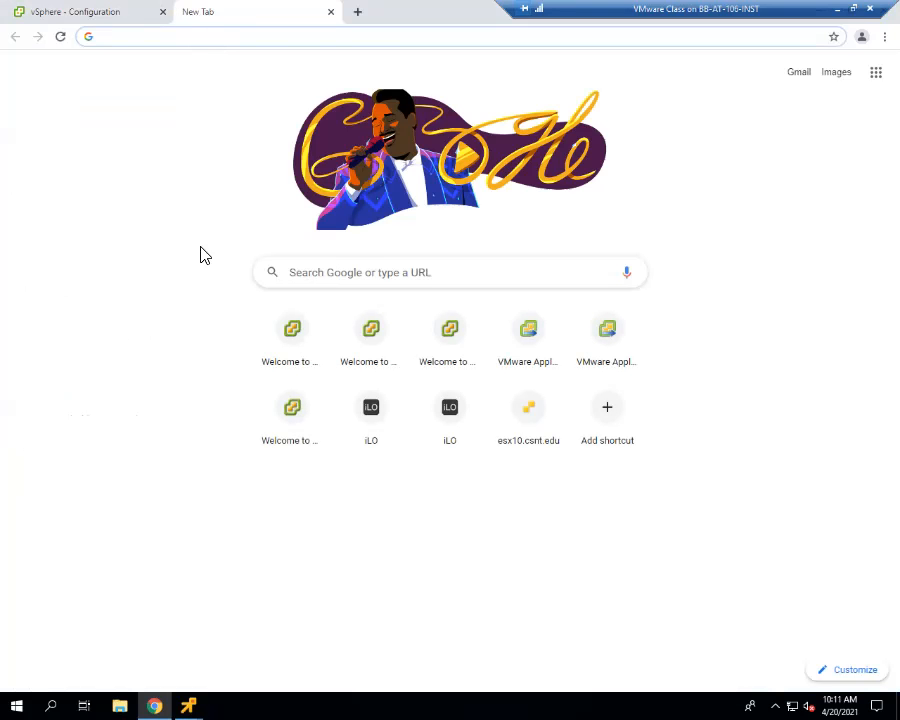
mouse_move(188, 705)
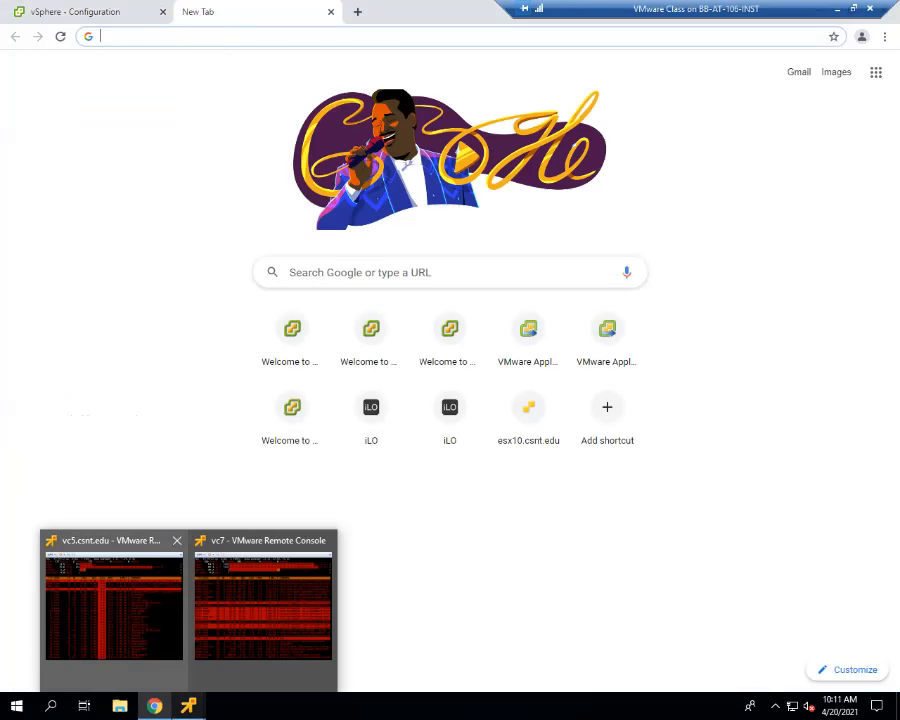
left_click(114, 600)
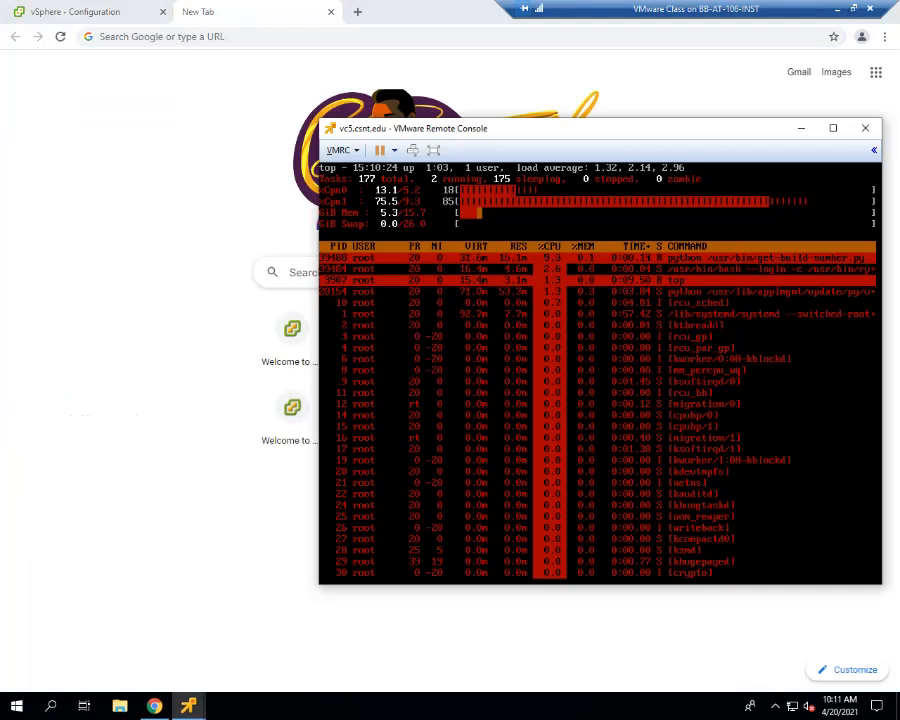
mouse_move(188, 705)
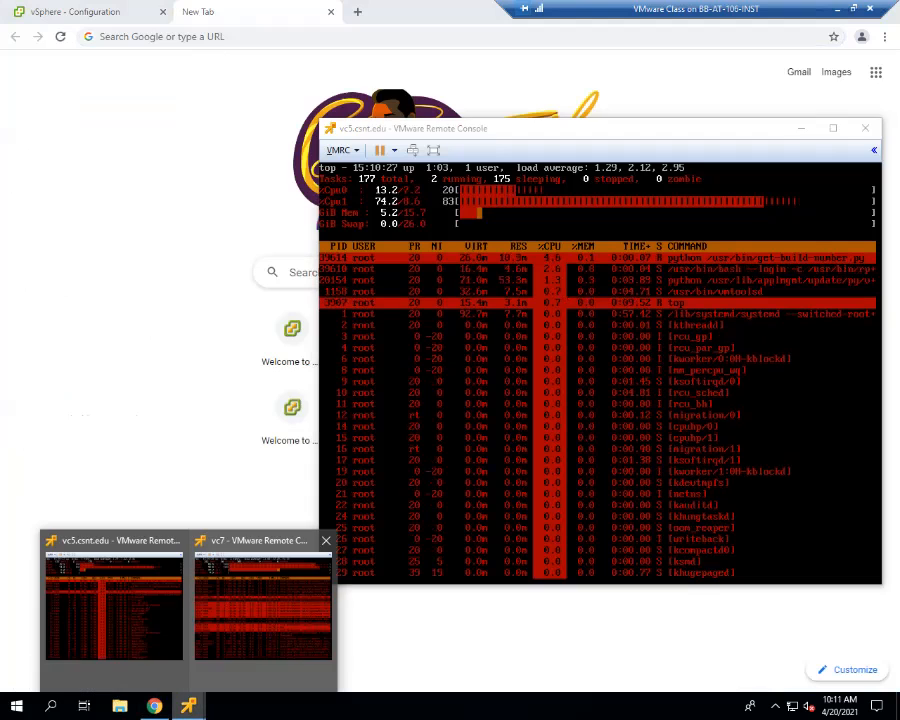
left_click(262, 610)
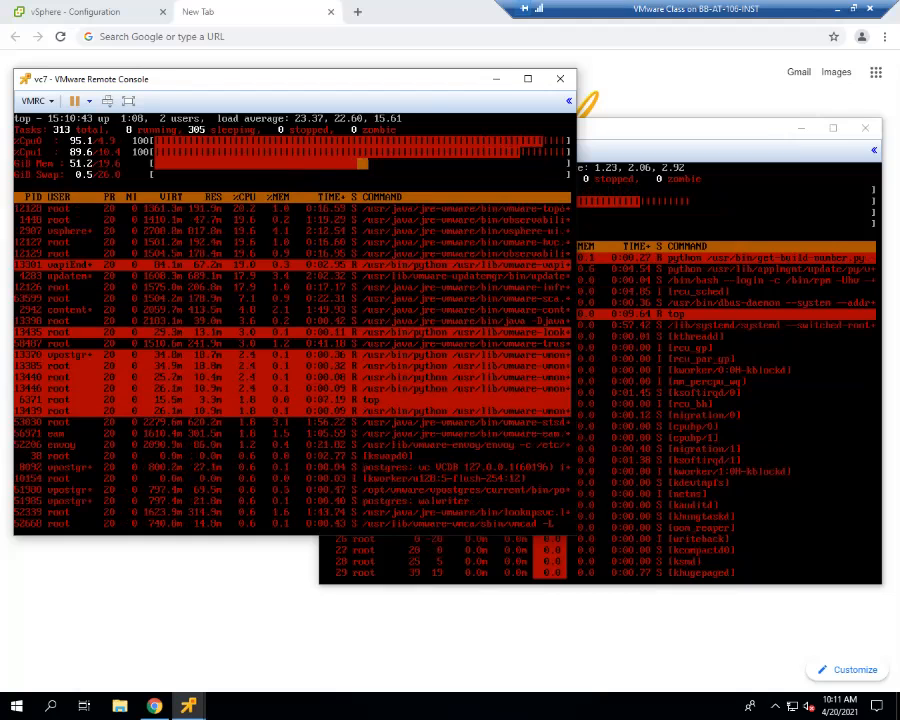
- Quit top in vc7's console and leave the root shell prompt empty
type("q")
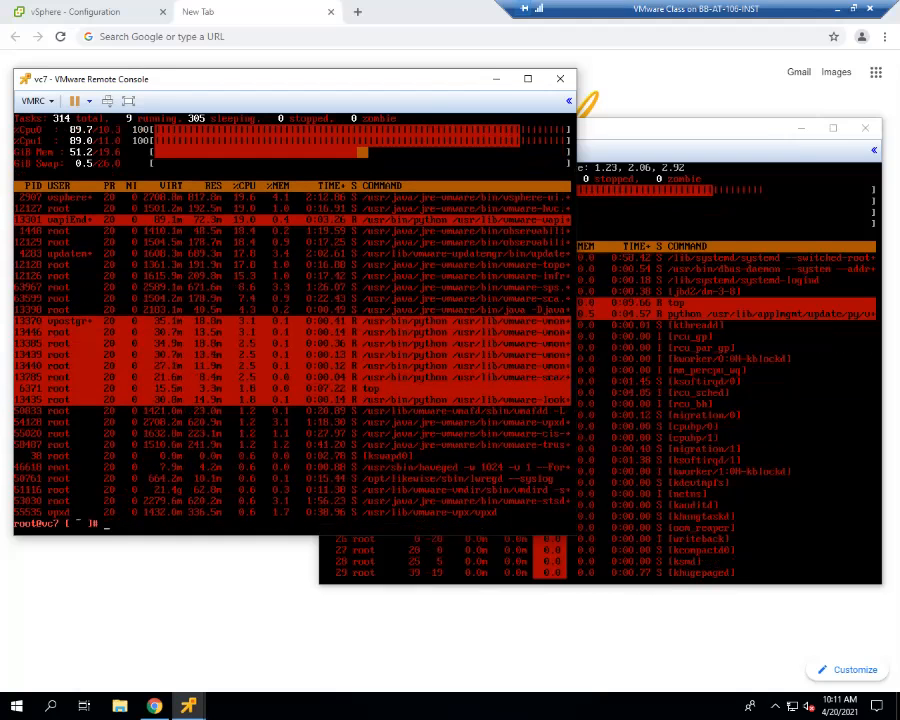
type("ex")
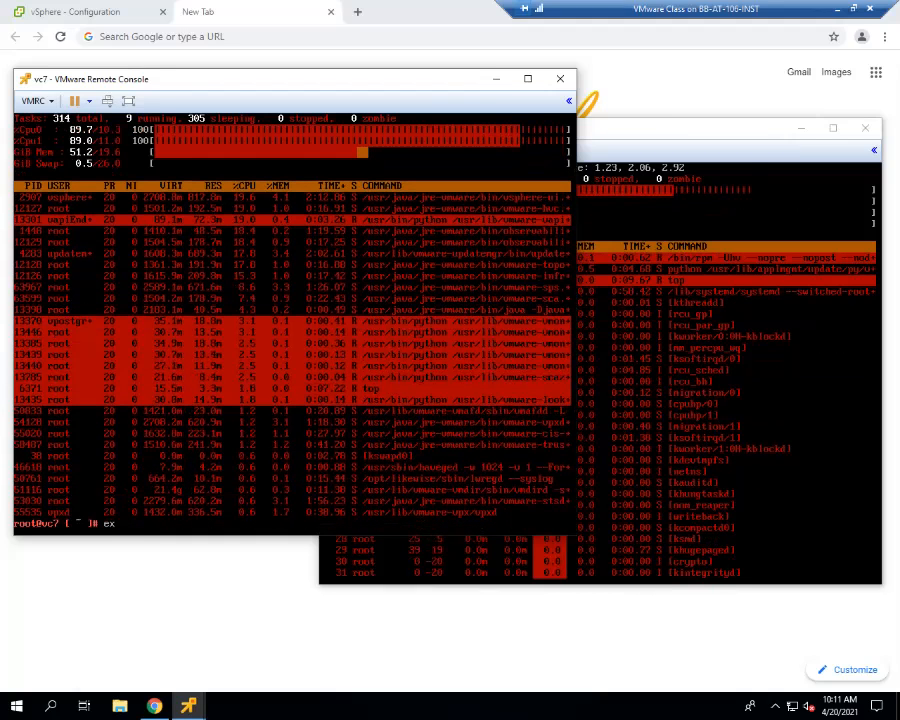
key("BackSpace")
key("BackSpace")
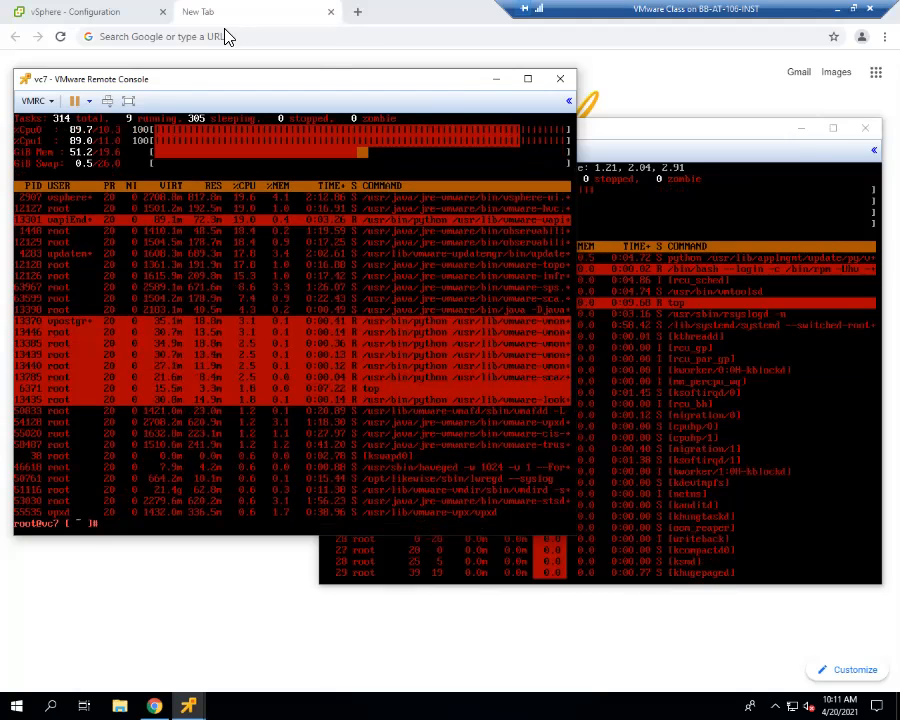
- Load vc7's appliance management site at vc7.csnt.edu:5480 in the browser
left_click(250, 37)
type("vc7")
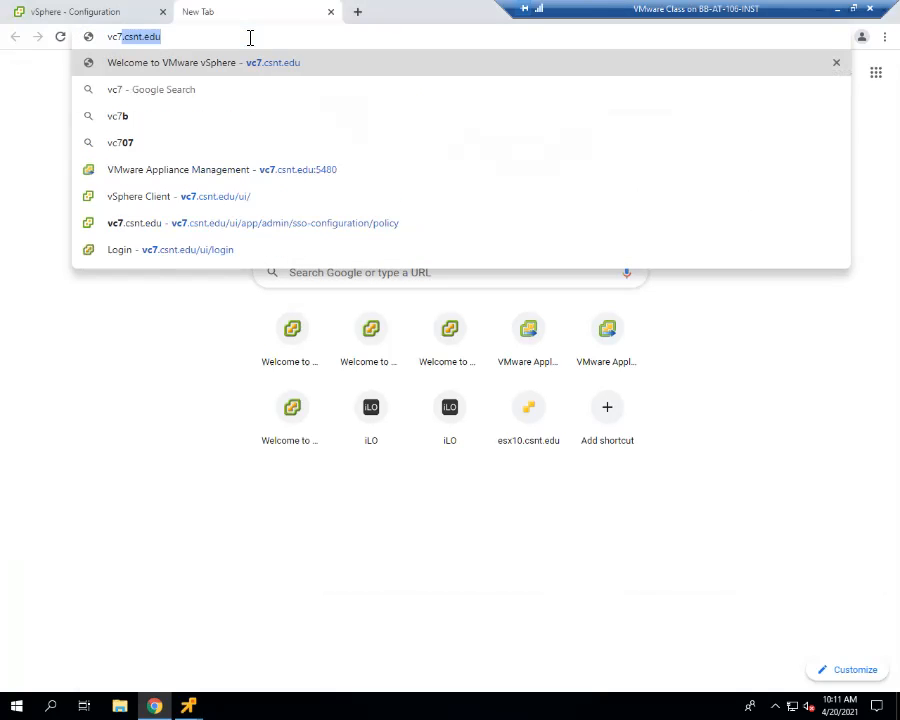
key("Return")
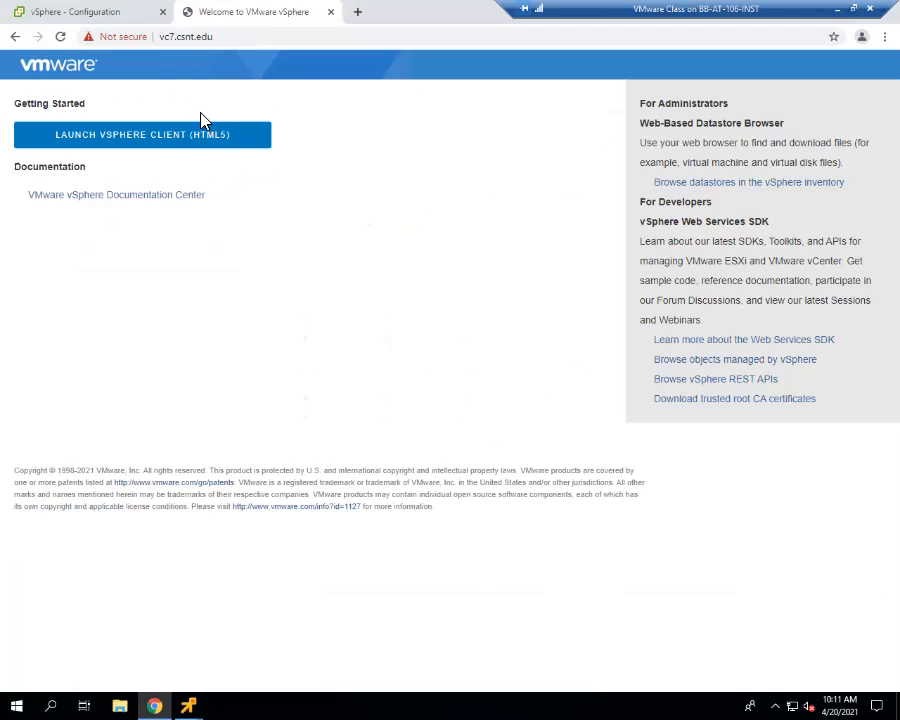
left_click(261, 38)
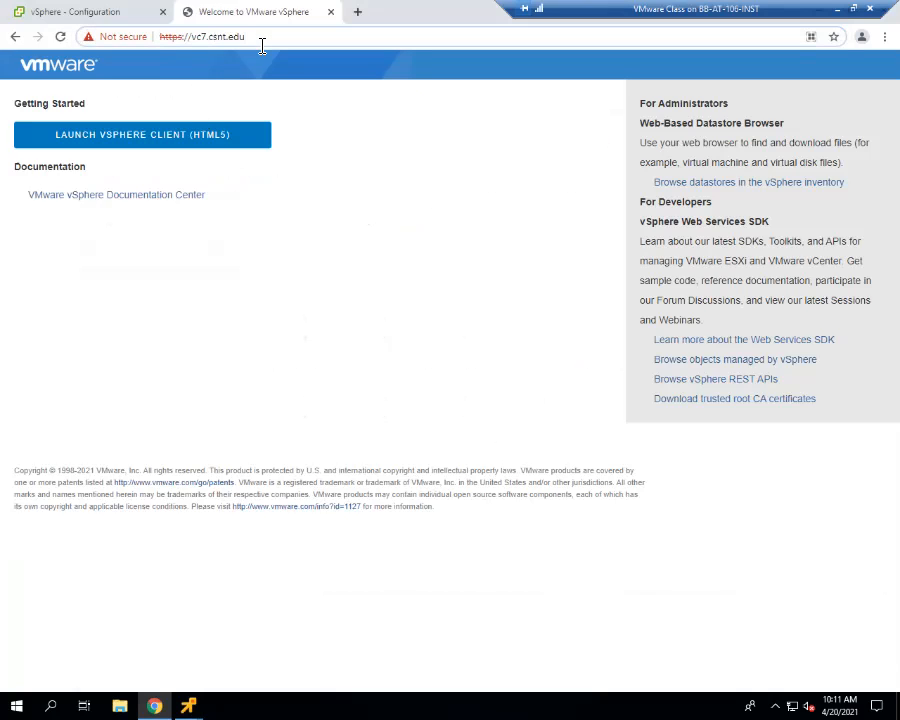
type(":5")
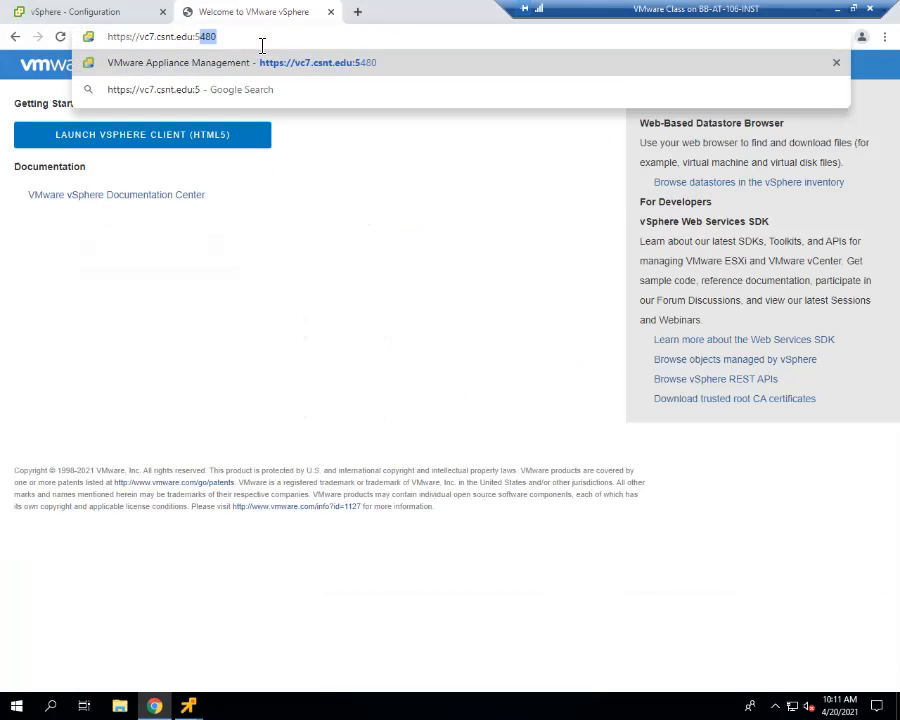
key("Return")
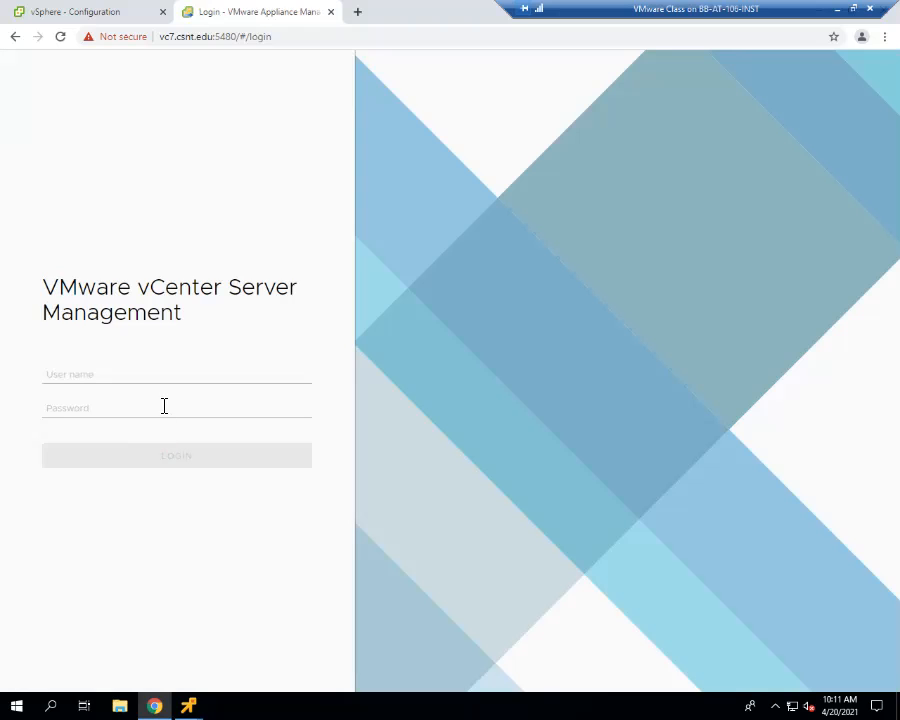
- Log in to vc7's vCenter Server Management with the saved administrator user name and the account password
left_click(166, 381)
left_click(161, 403)
left_click(160, 413)
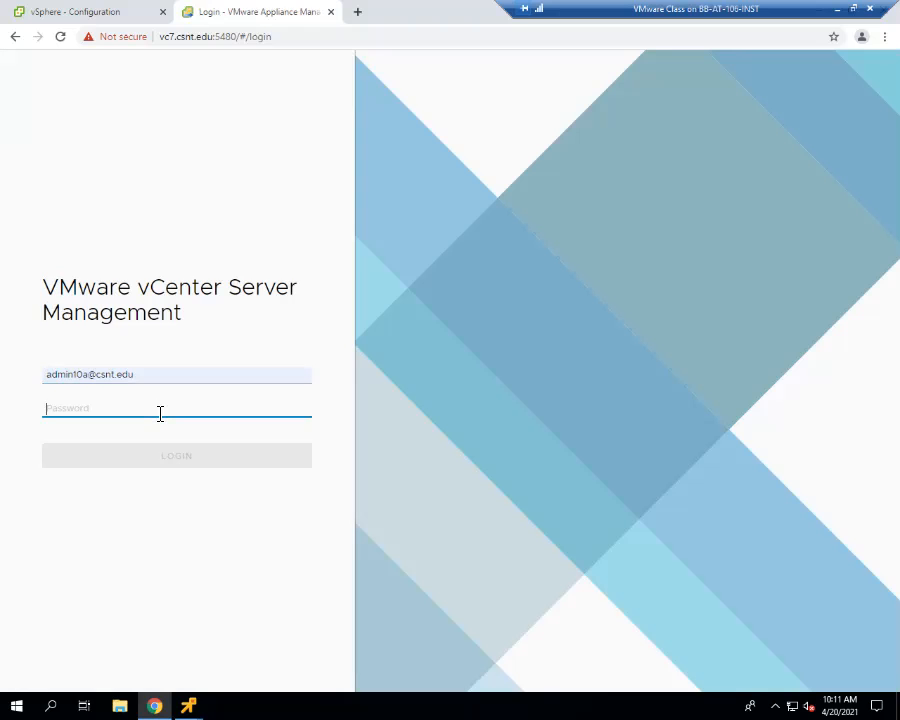
type("VMware1!")
key("Return")
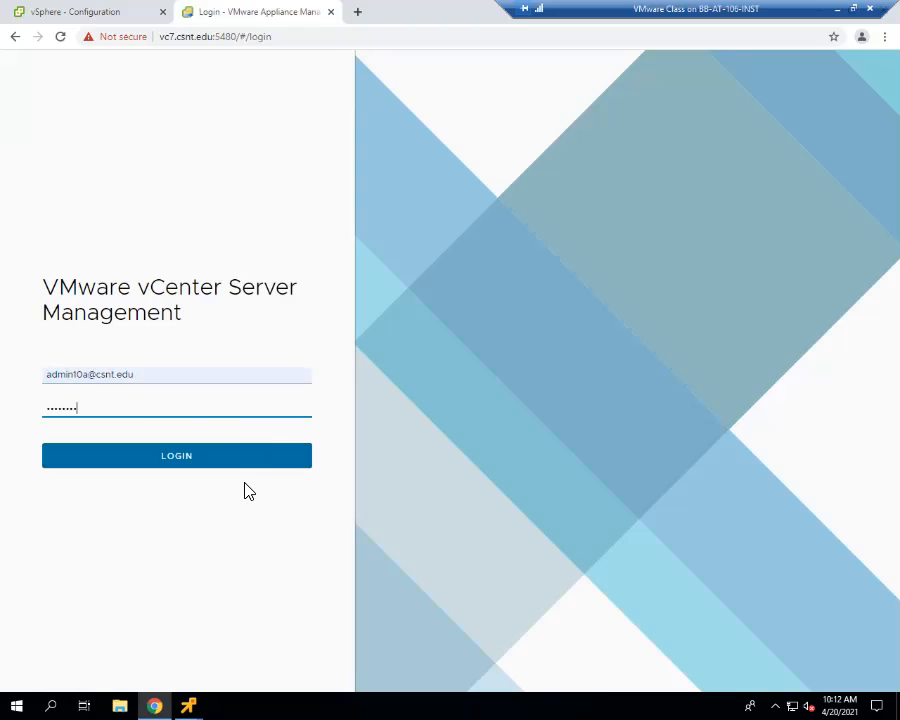
left_click(149, 456)
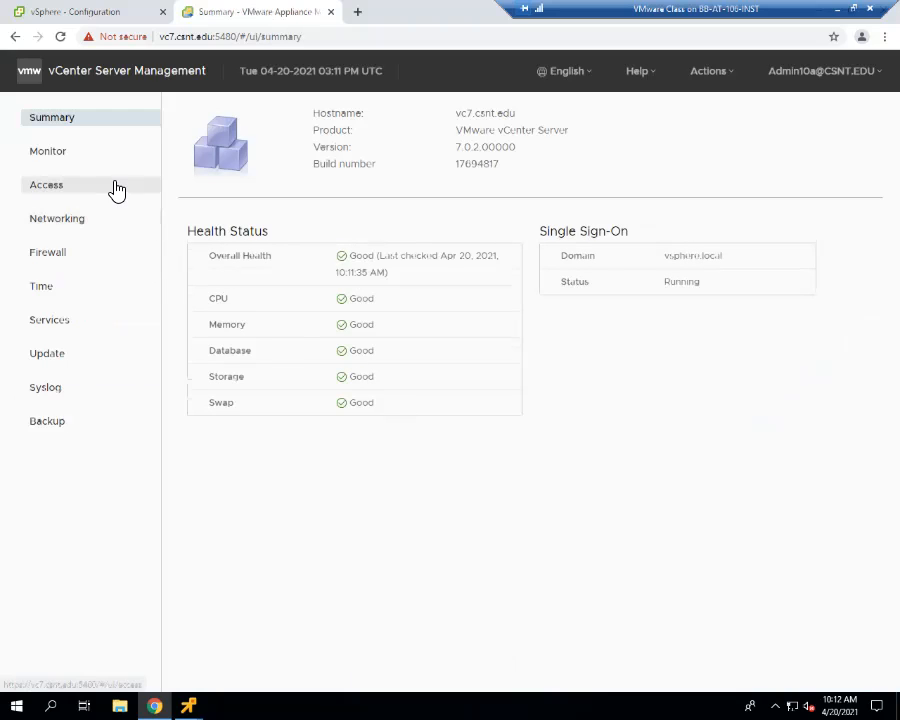
- Review vc7's CPU and memory charts for the last hour and open its services list
left_click(60, 153)
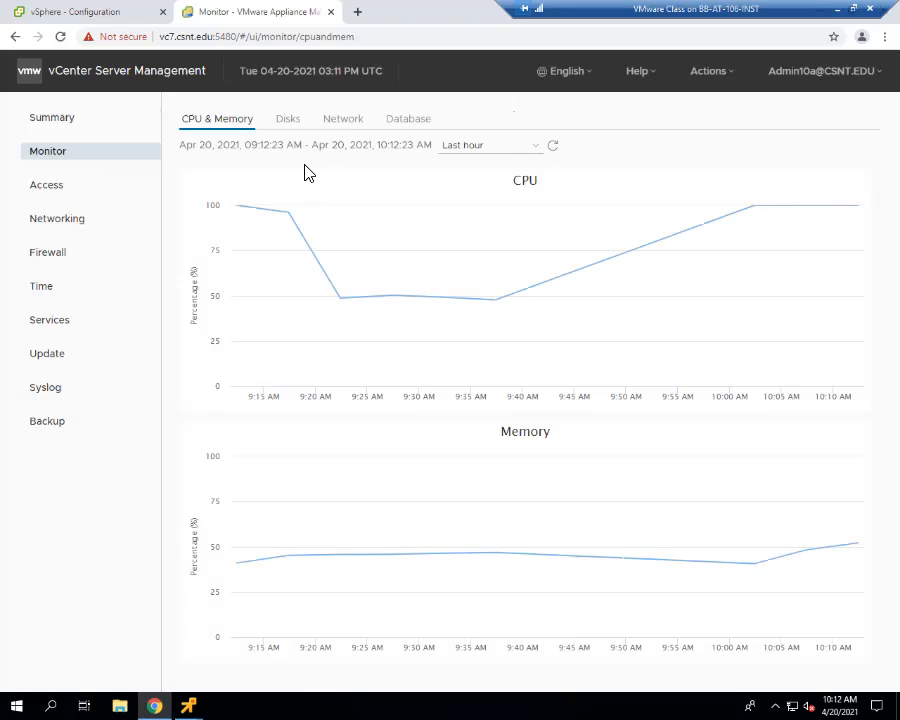
left_click(70, 128)
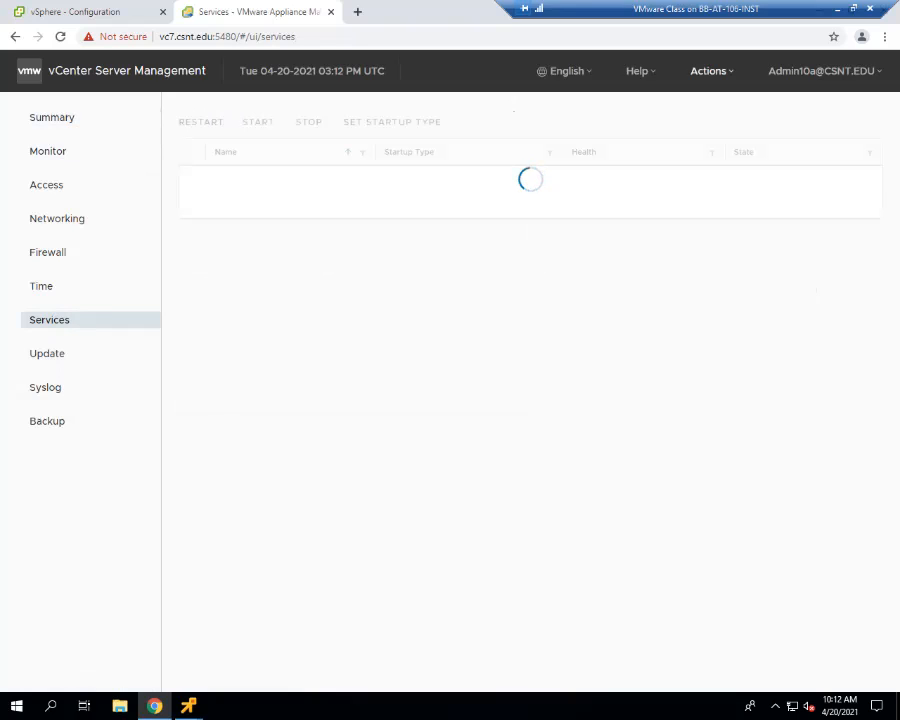
- Reboot the vc7 appliance from its management page and close that page
left_click(711, 71)
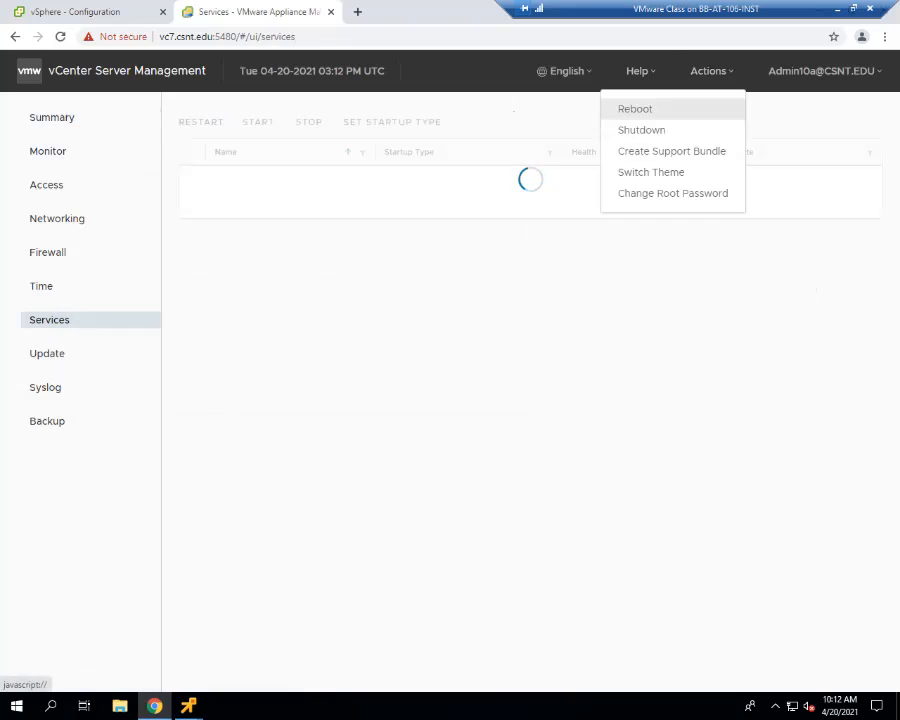
left_click(635, 109)
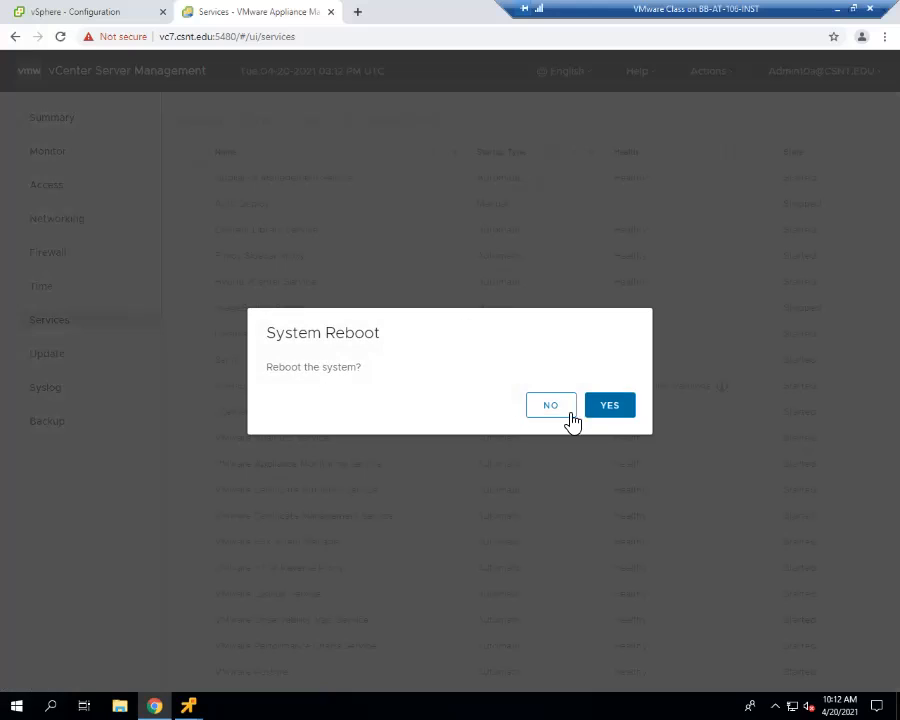
left_click(612, 406)
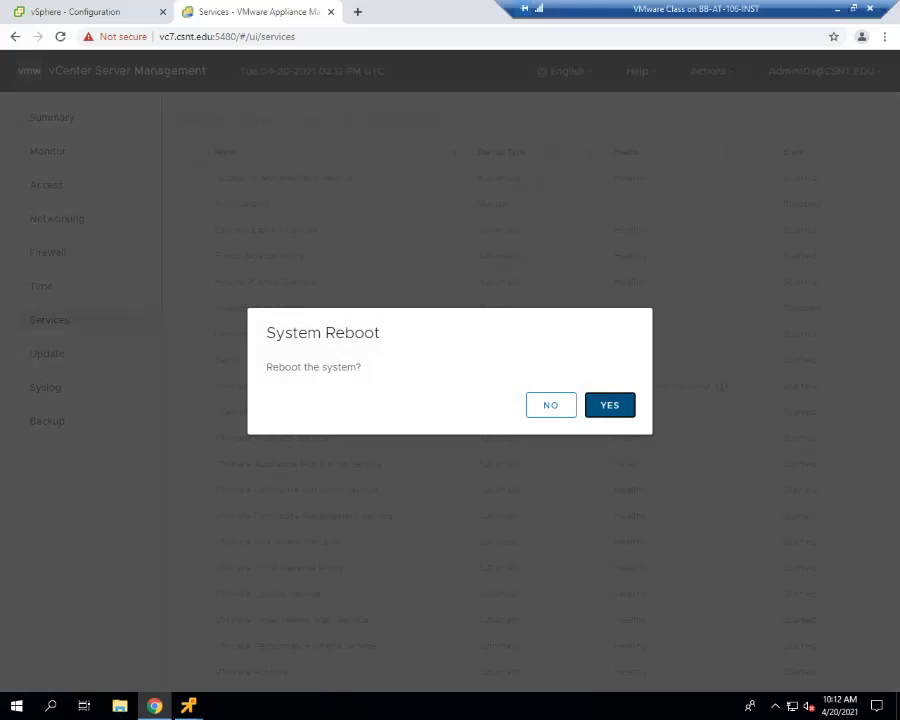
left_click(331, 12)
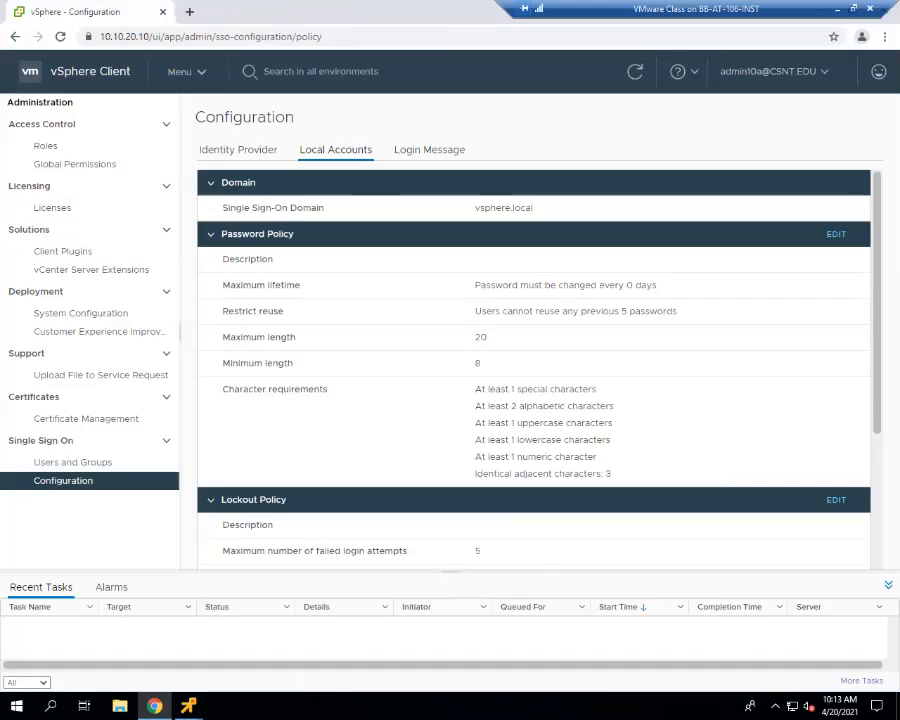
- Bring vc7's console forward and move it clear of vc5's console area to watch the shutdown
mouse_move(188, 706)
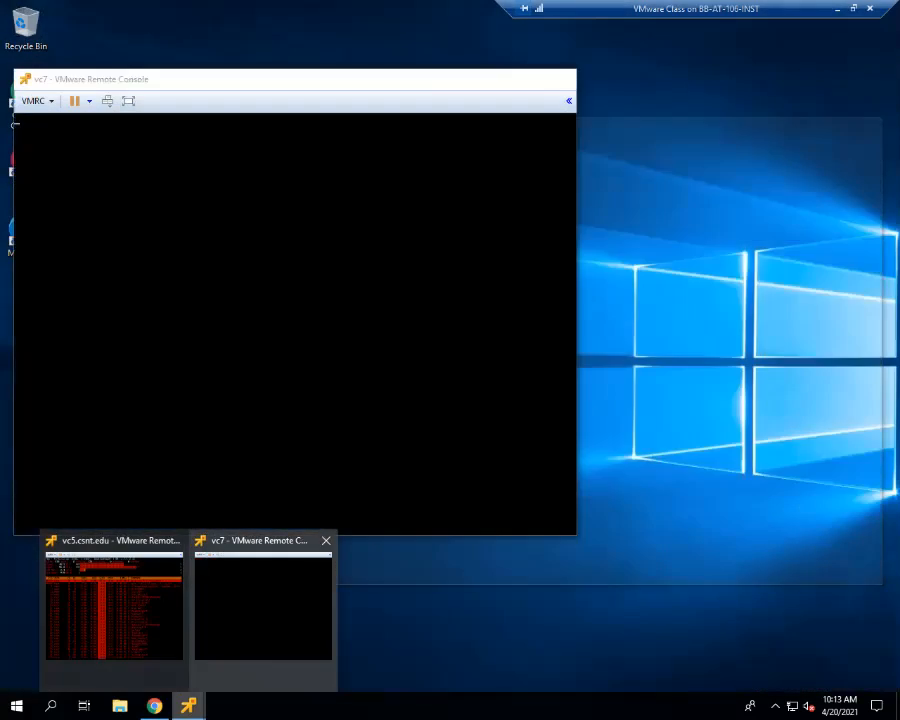
left_click(263, 600)
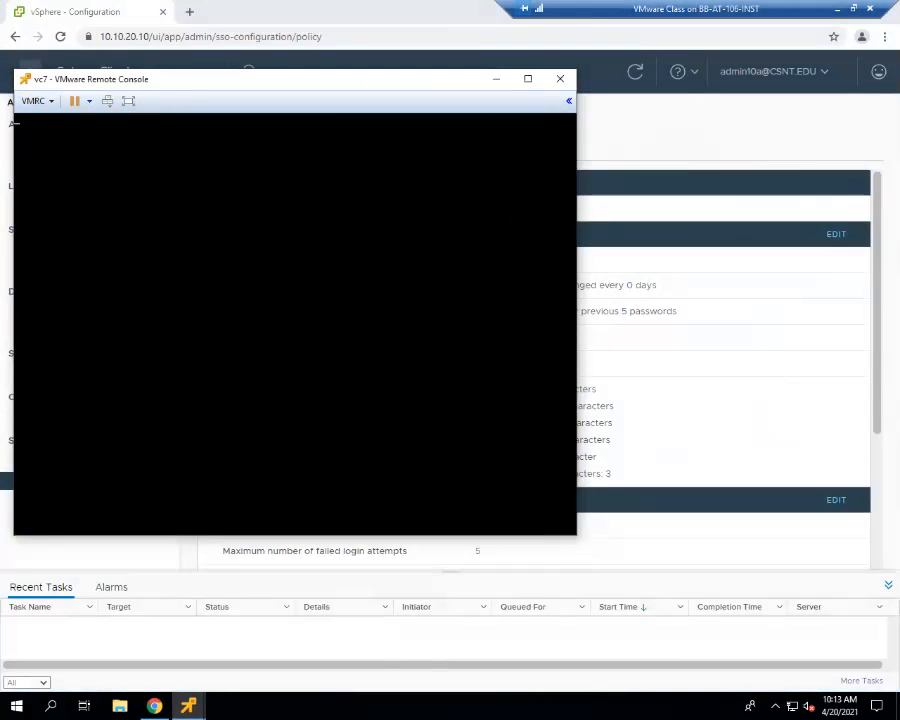
left_click_drag(297, 80, 287, 22)
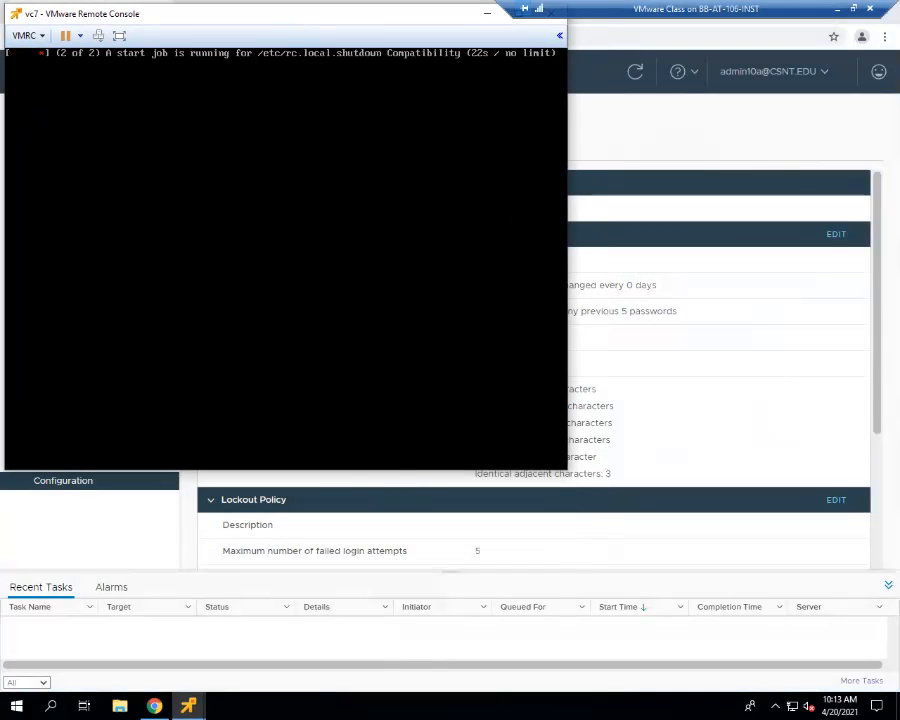
- Bring vc5's console forward beside vc7's, watch its top display, and return it to the appliance status screen
mouse_move(188, 706)
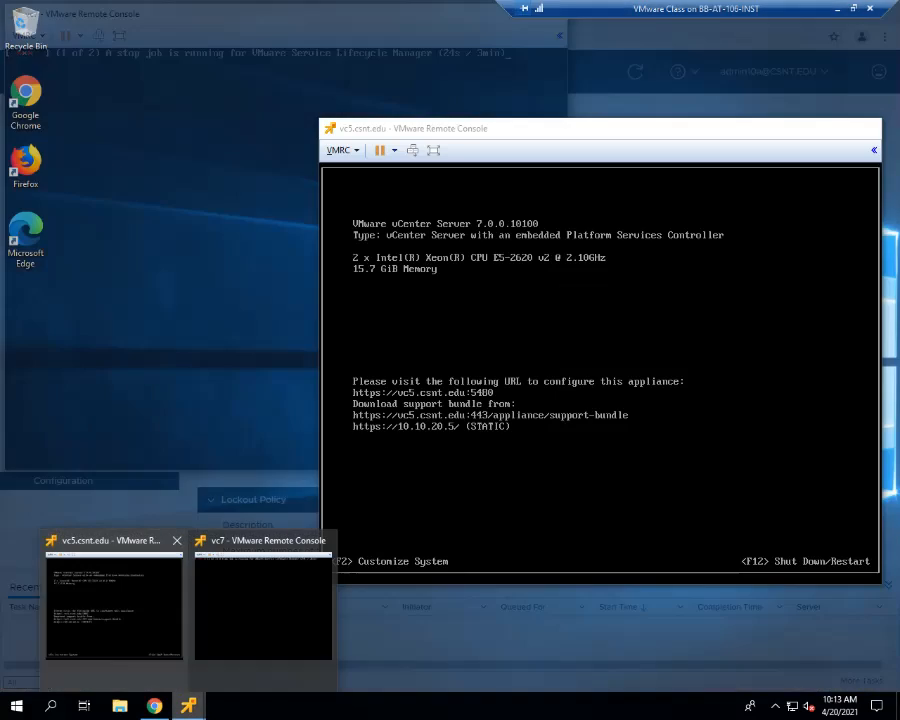
left_click(112, 600)
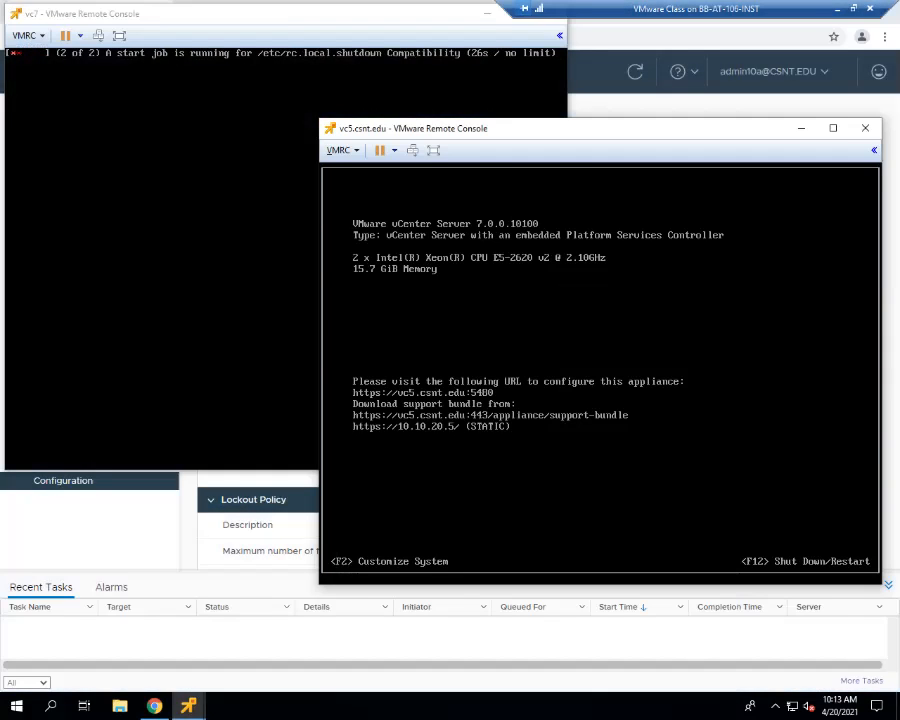
key("alt+F1")
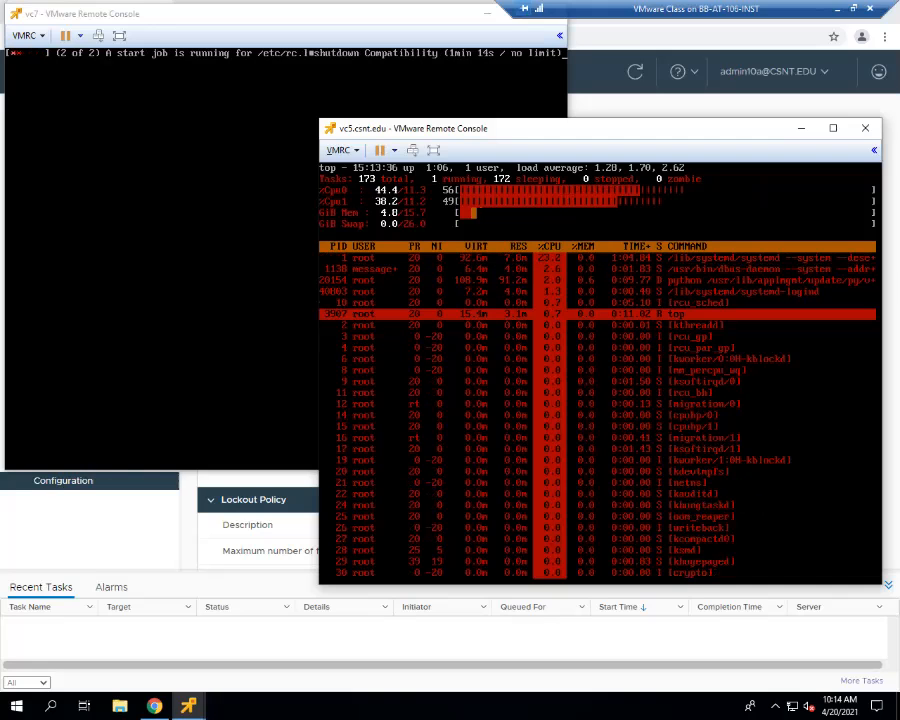
key("alt+F2")
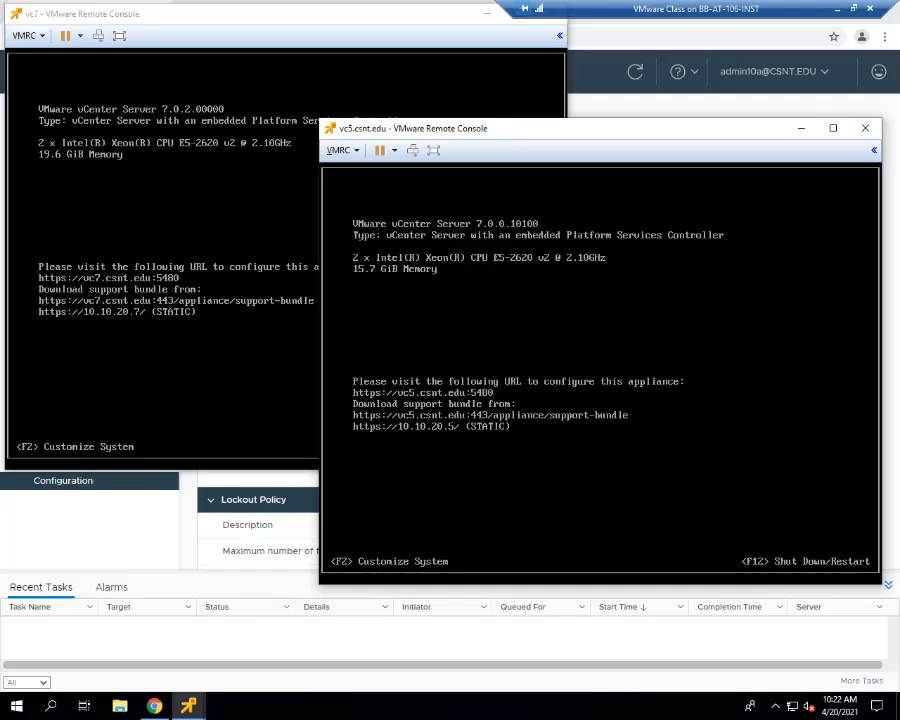
- Bring vc7's console forward, check vc5's top process display in its console, and return to vc7's console
left_click_drag(285, 17, 486, 54)
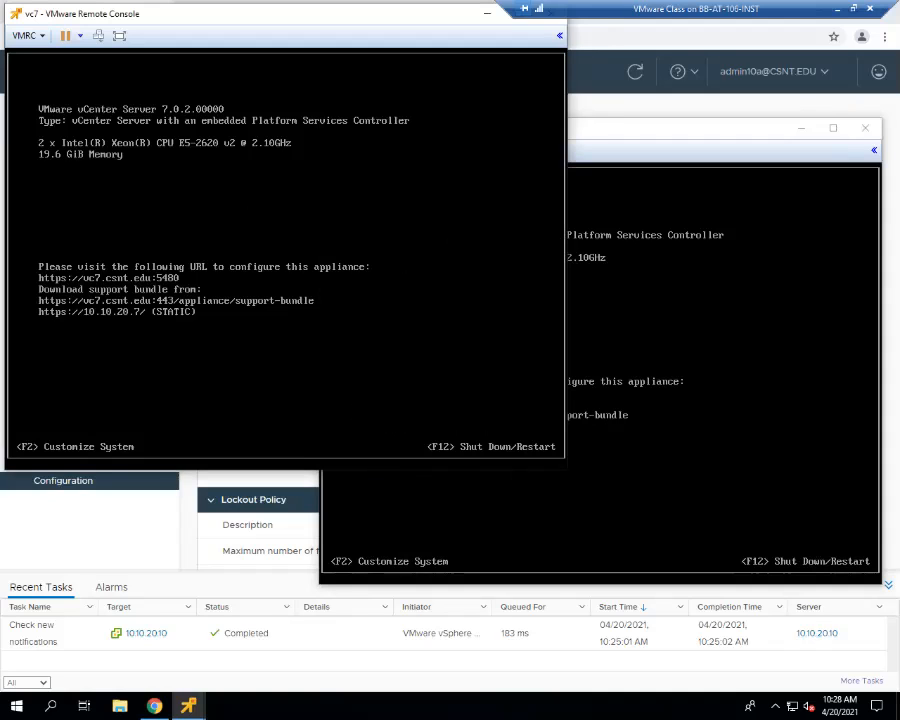
left_click(660, 330)
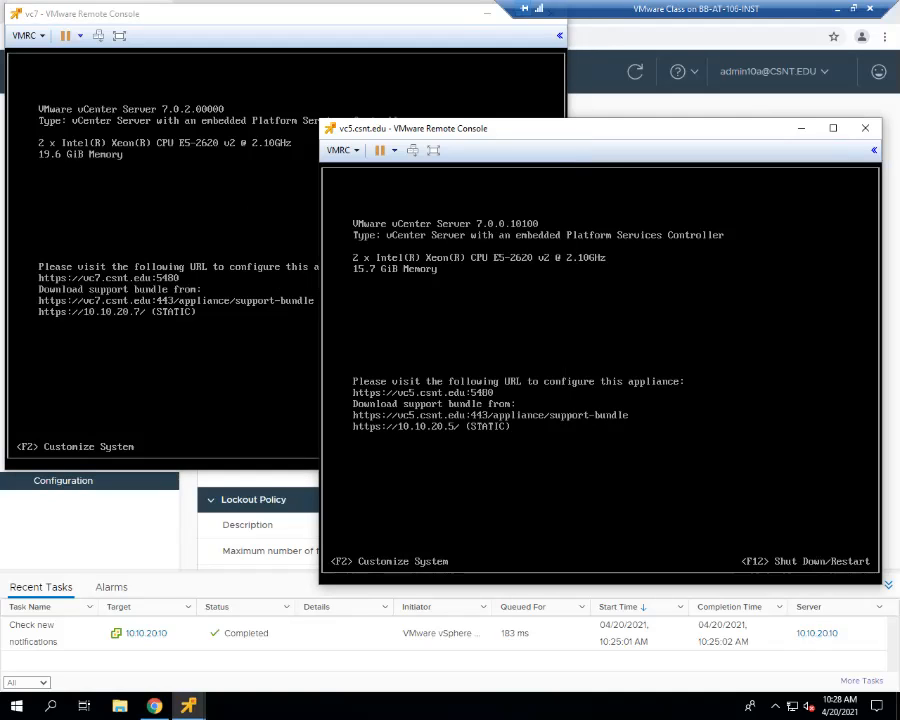
key("alt+F1")
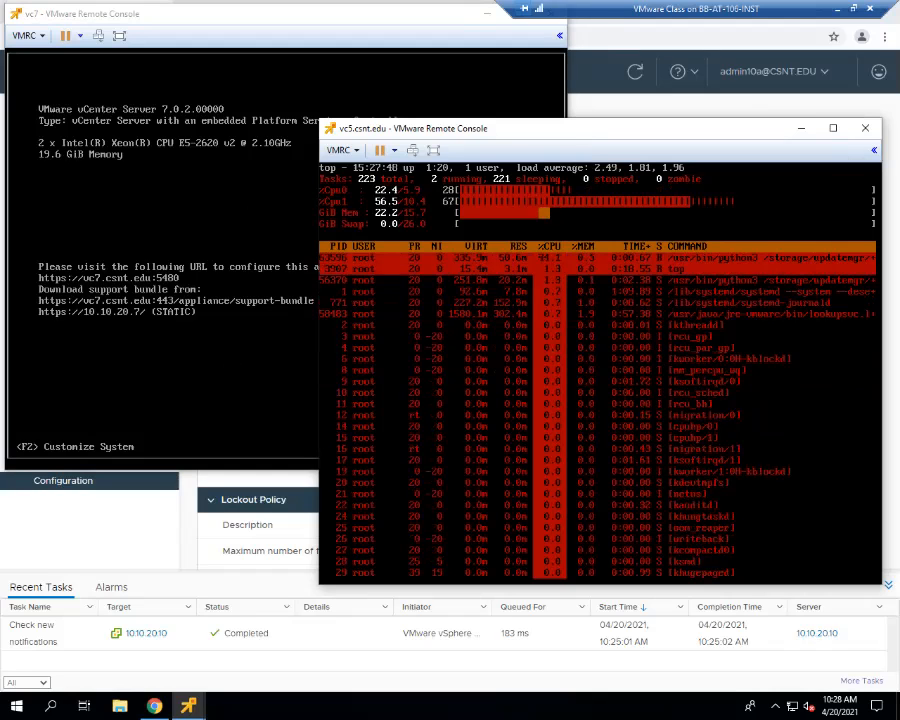
key("alt+Tab")
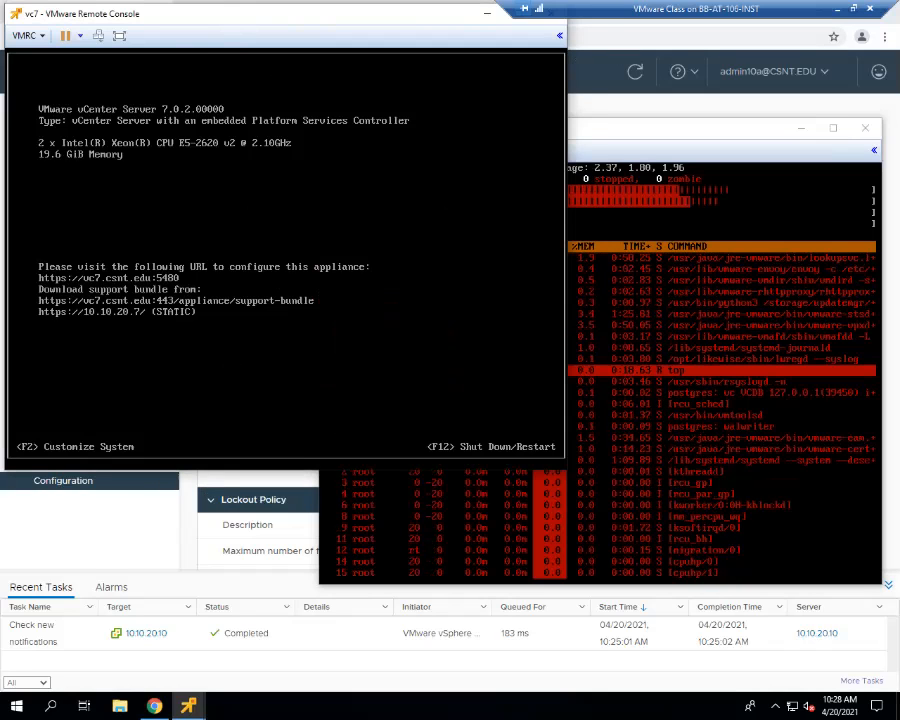
- Switch to the browser, open vc7.csnt.edu in a new tab, and launch its vSphere Client (HTML5)
key("alt+Tab")
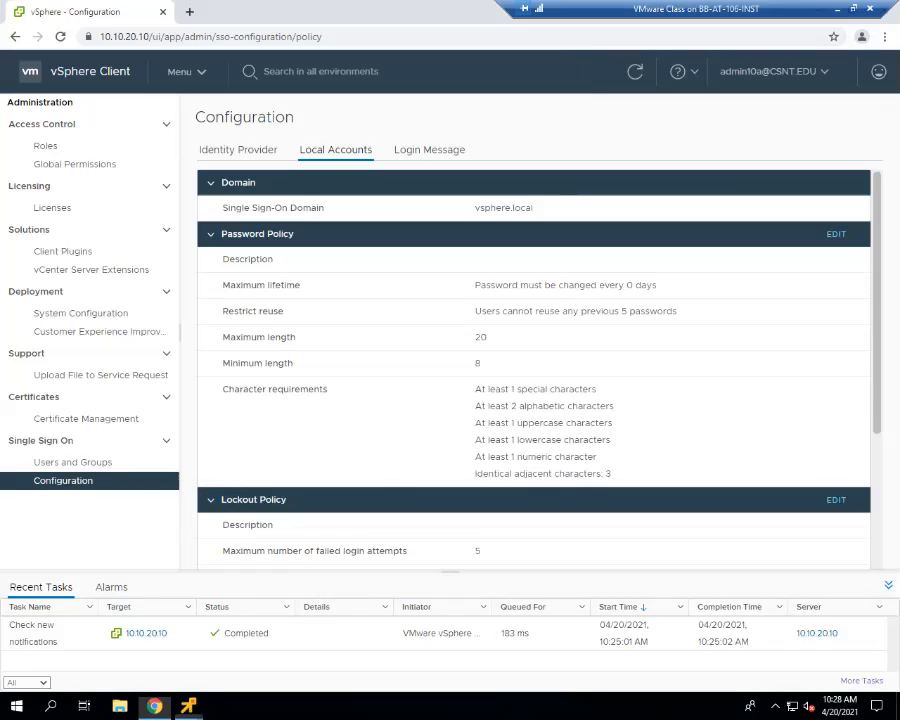
left_click(191, 12)
type("vc7")
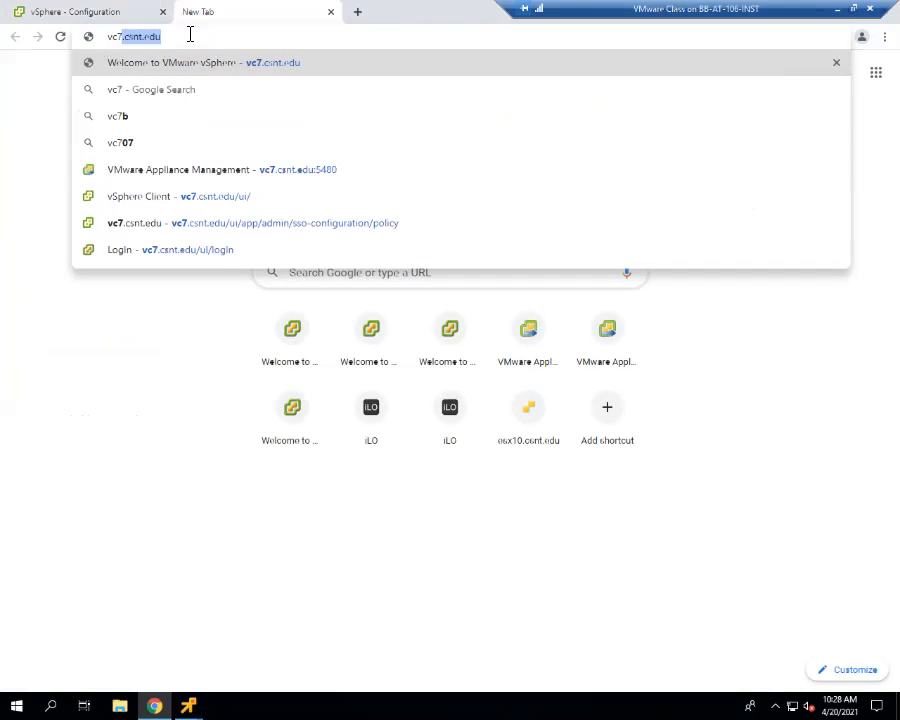
key("Return")
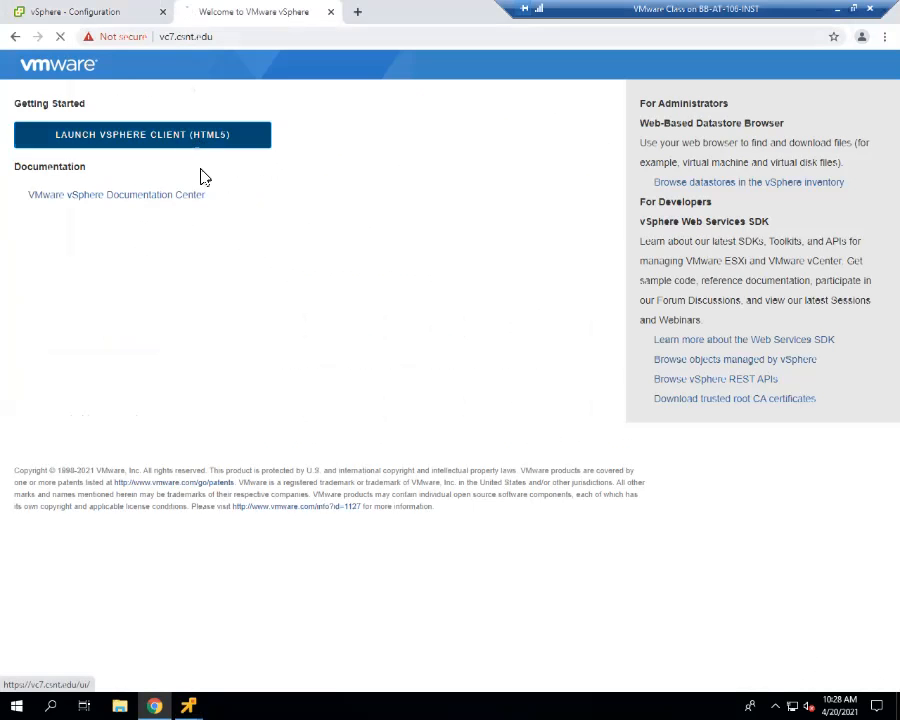
left_click(153, 137)
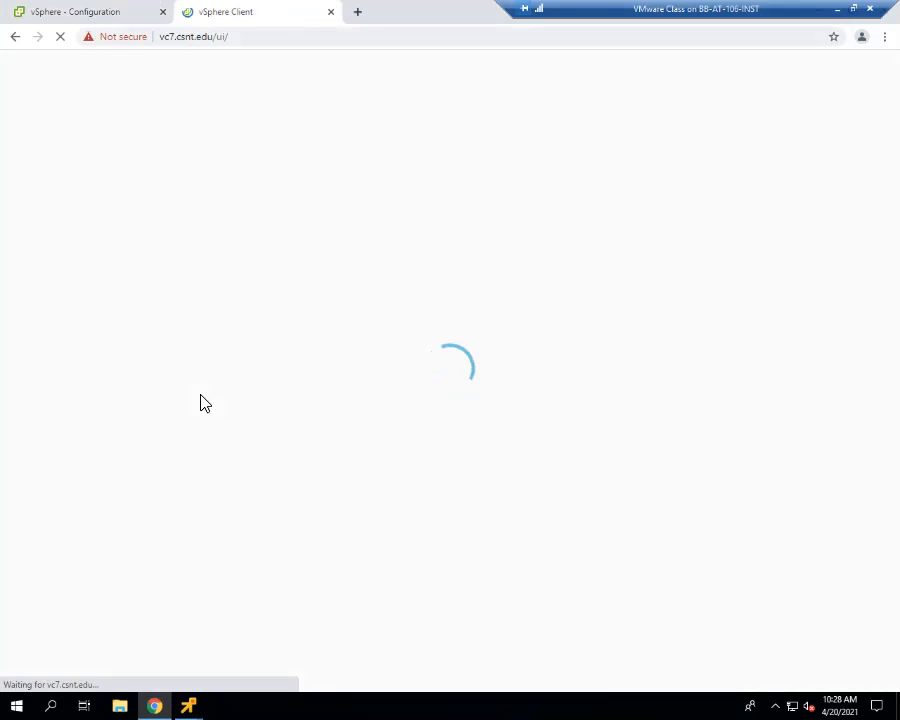
- Open vc7's appliance management page at vc7.csnt.edu:5480 in another new tab and check the loading of both vc7 pages
left_click(357, 11)
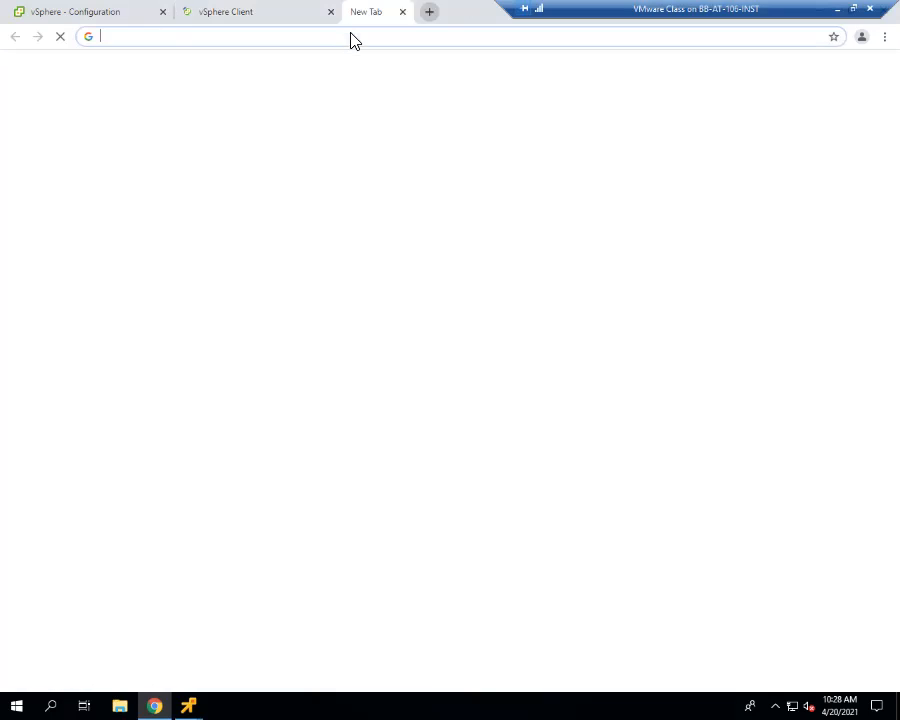
type("vc7.csnt.edu")
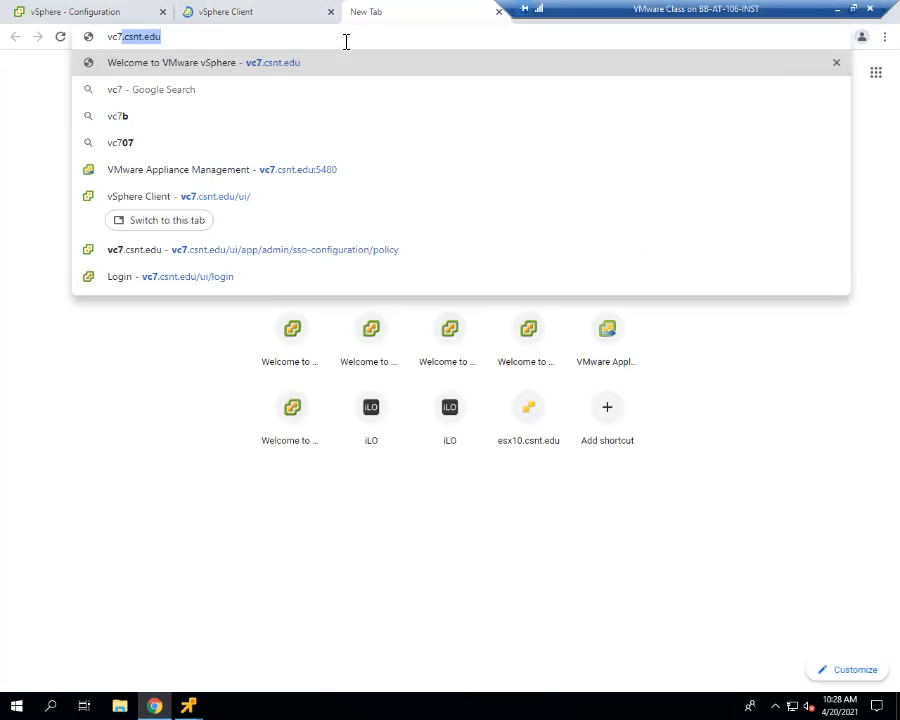
key("Right")
type(":")
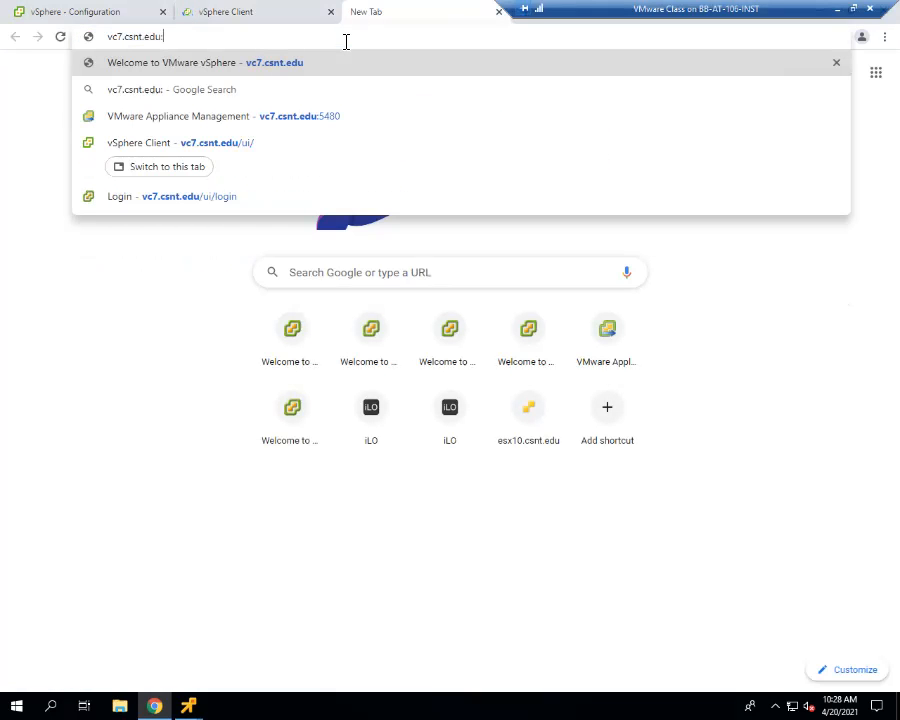
key("Down")
key("Down")
key("Return")
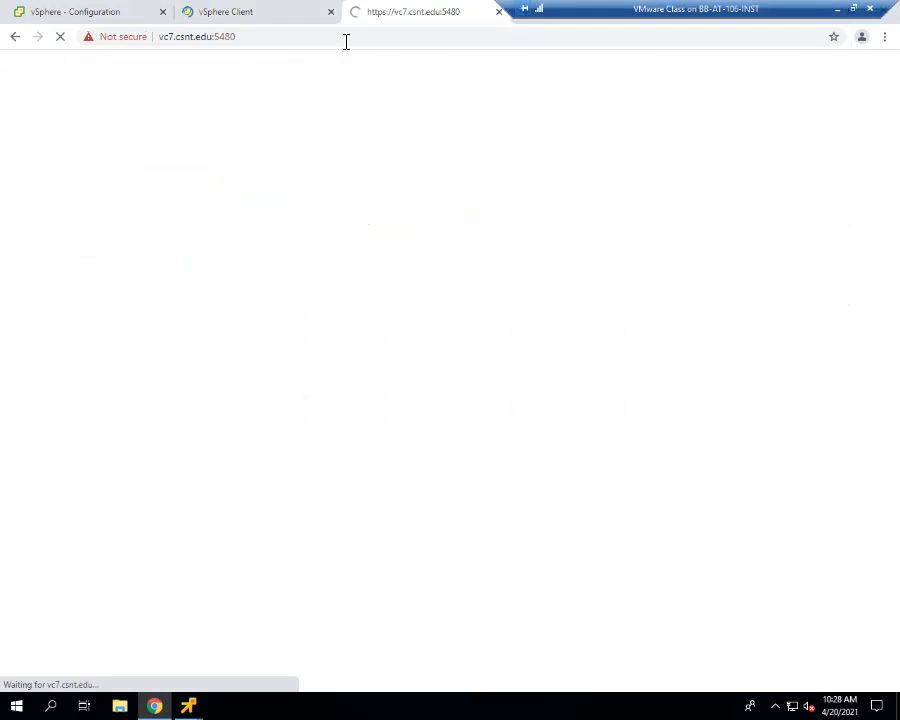
left_click(281, 18)
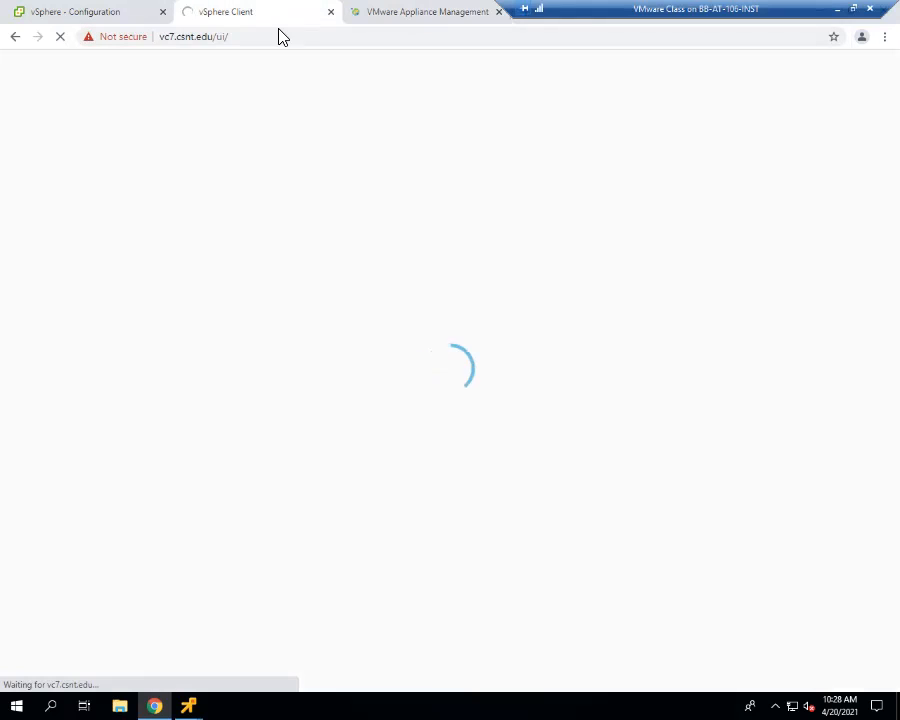
left_click(396, 20)
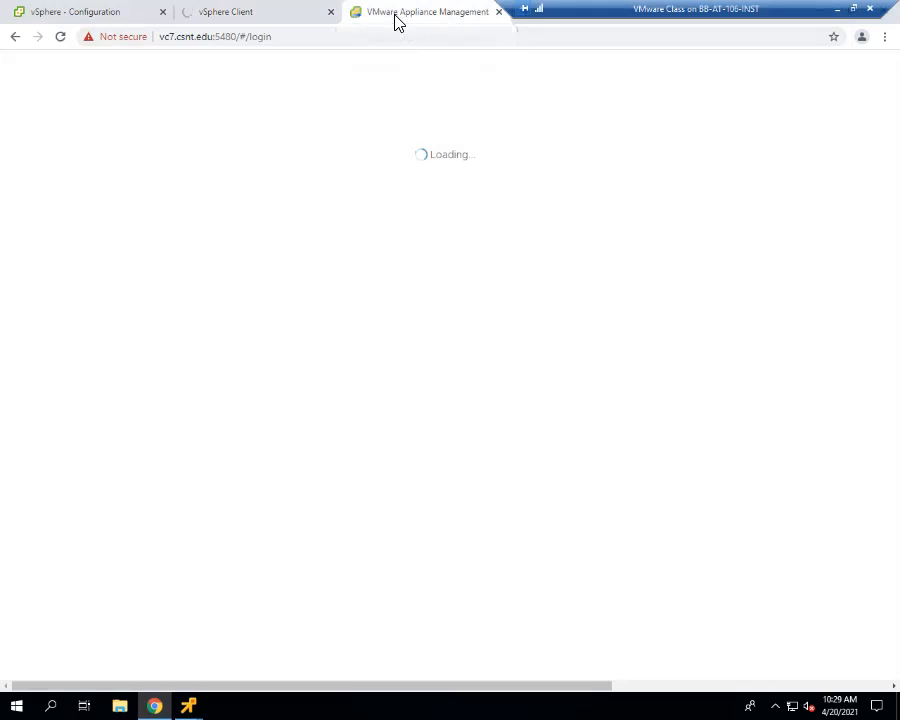
left_click(263, 20)
- Log out of the vSphere Client session on 10.10.20.10 and close its tab
left_click(117, 12)
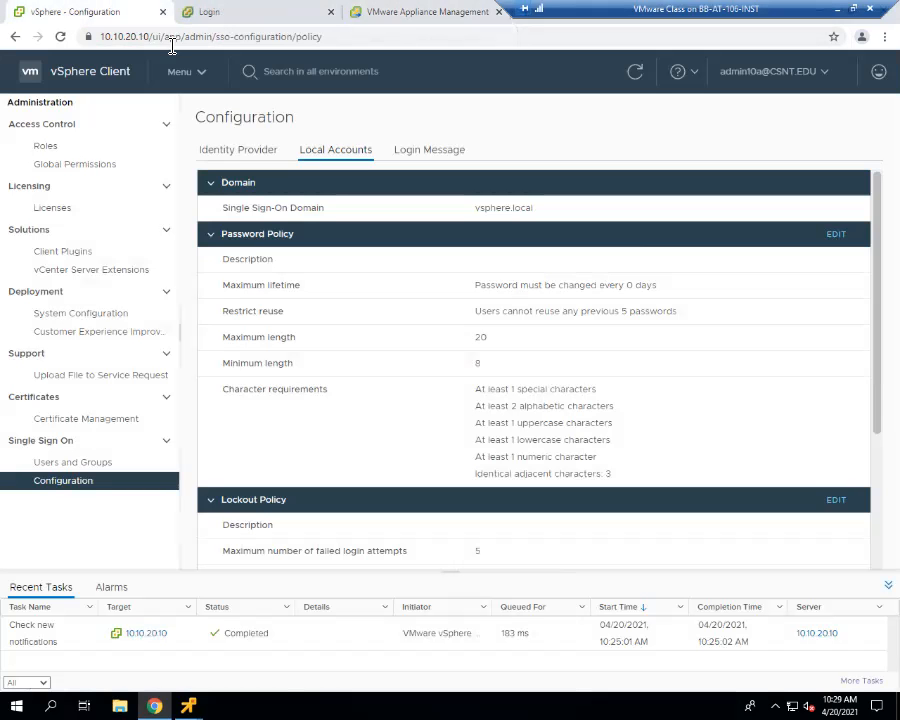
left_click(774, 72)
left_click(700, 192)
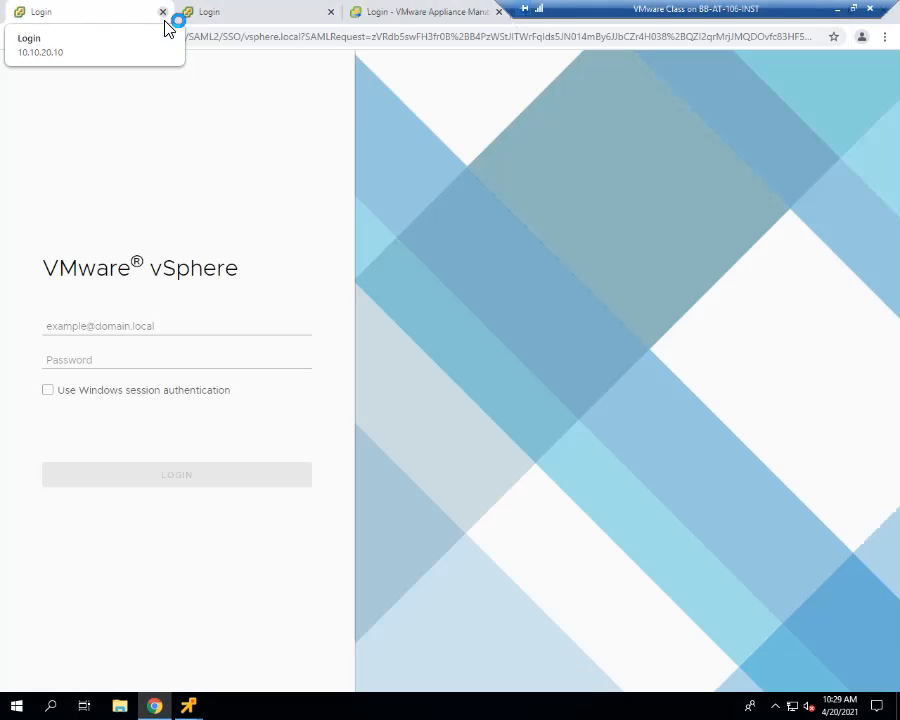
left_click(163, 13)
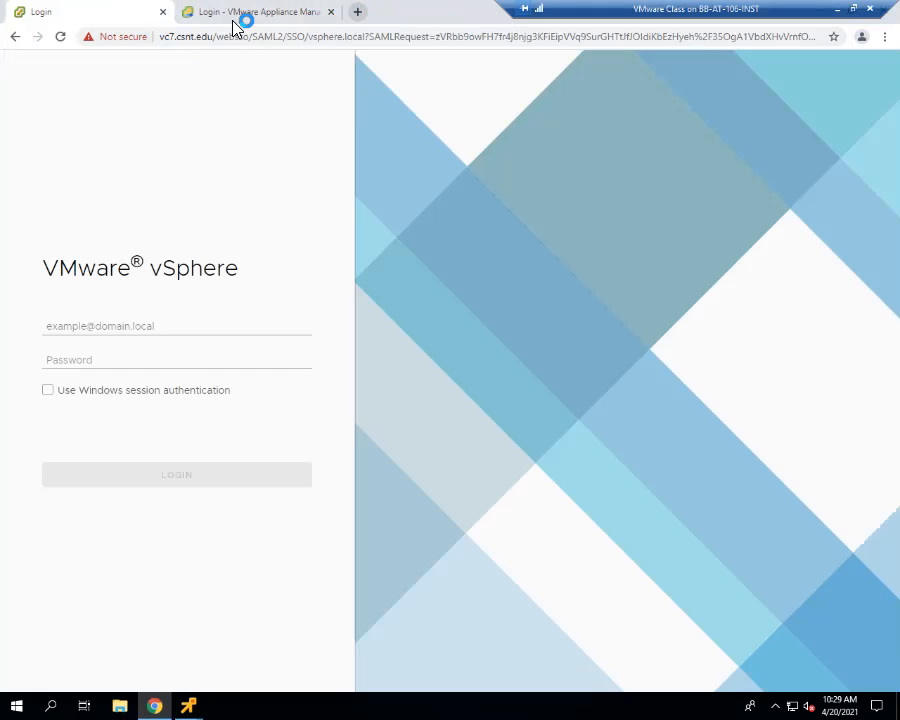
- Submit vc7's vSphere Client login with Windows session authentication and switch to its appliance management login page
left_click(120, 390)
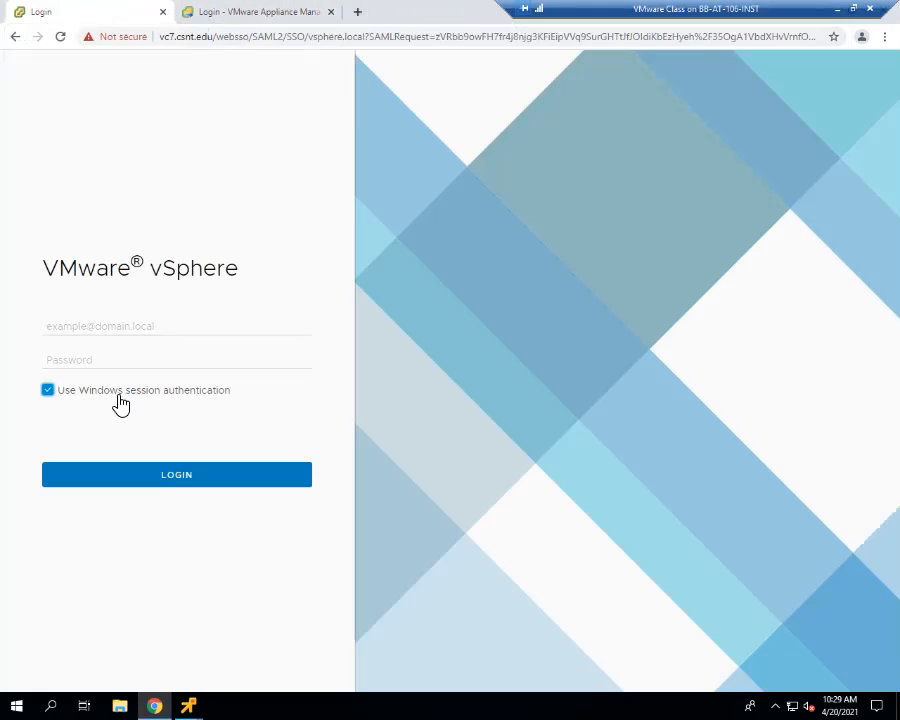
left_click(165, 477)
left_click(227, 11)
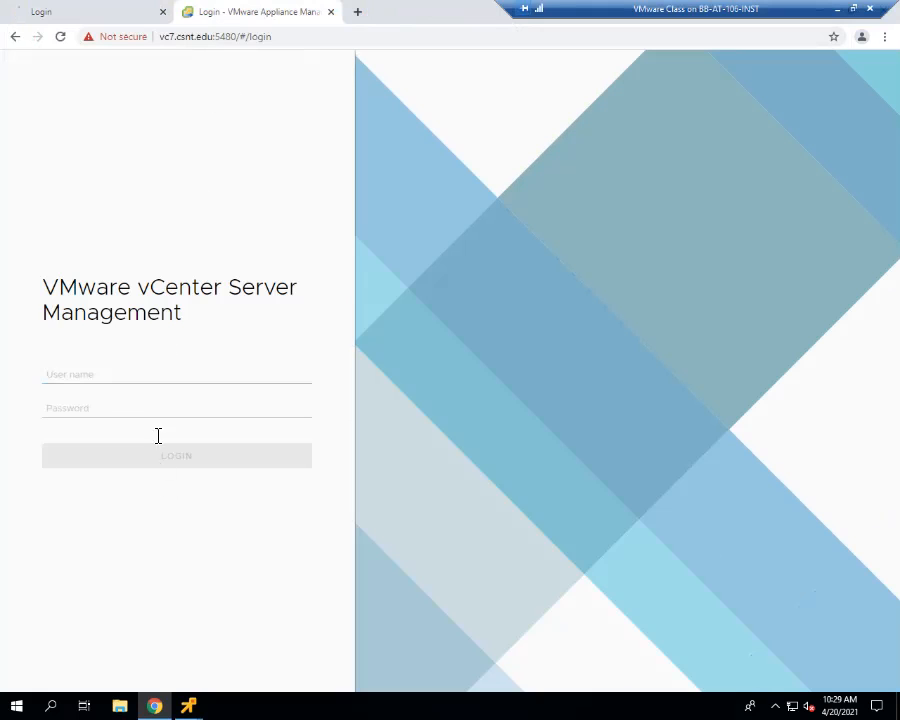
- Try to log in to vc7's appliance management with the vSphere administrator account and its password
left_click(158, 384)
left_click(157, 428)
left_click(162, 405)
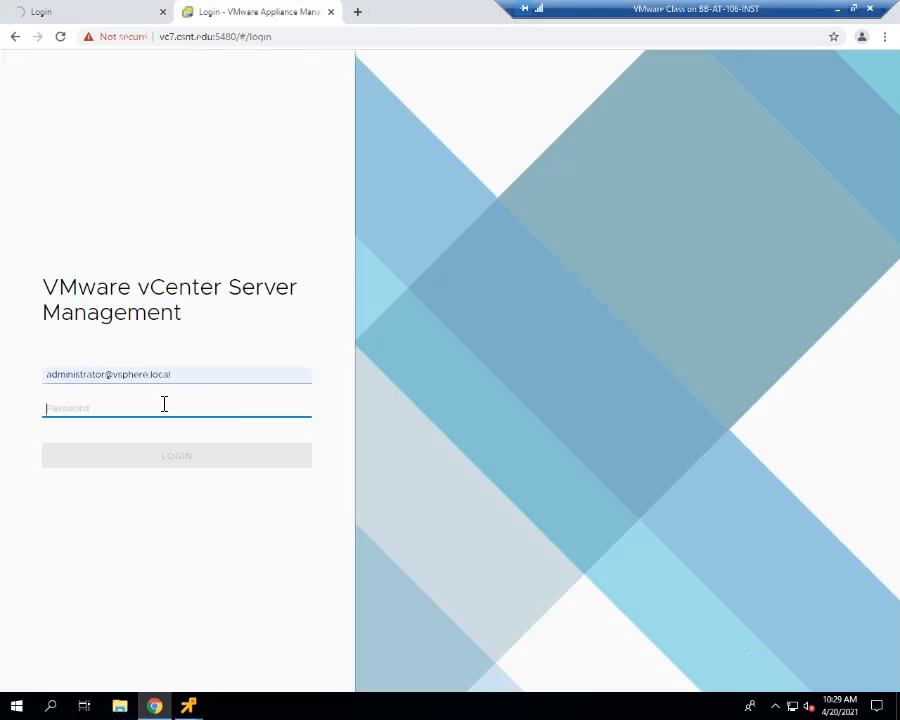
type("••••••")
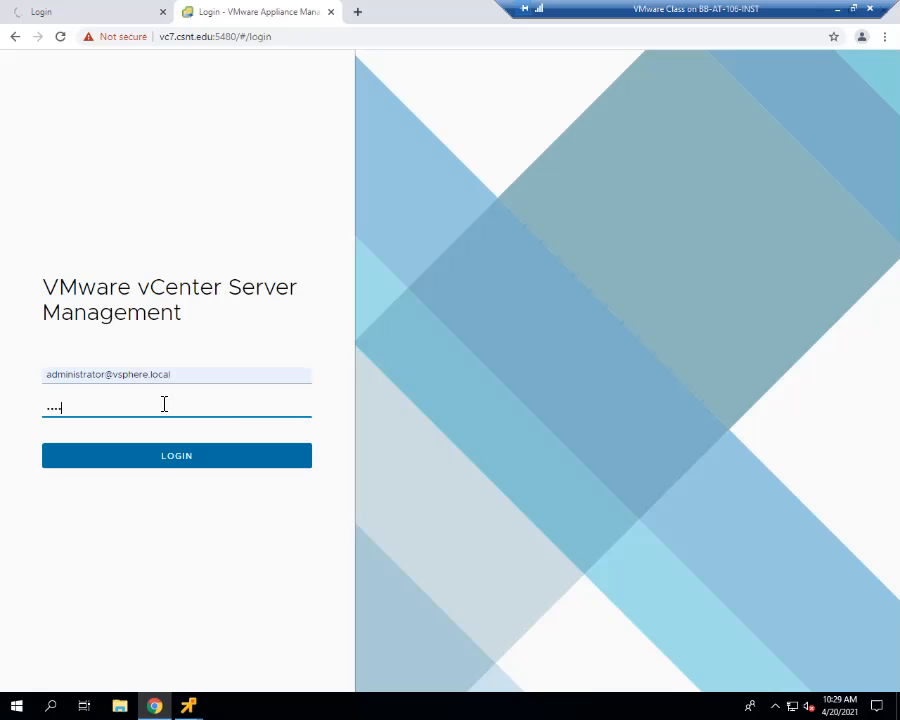
type("•••")
key("Return")
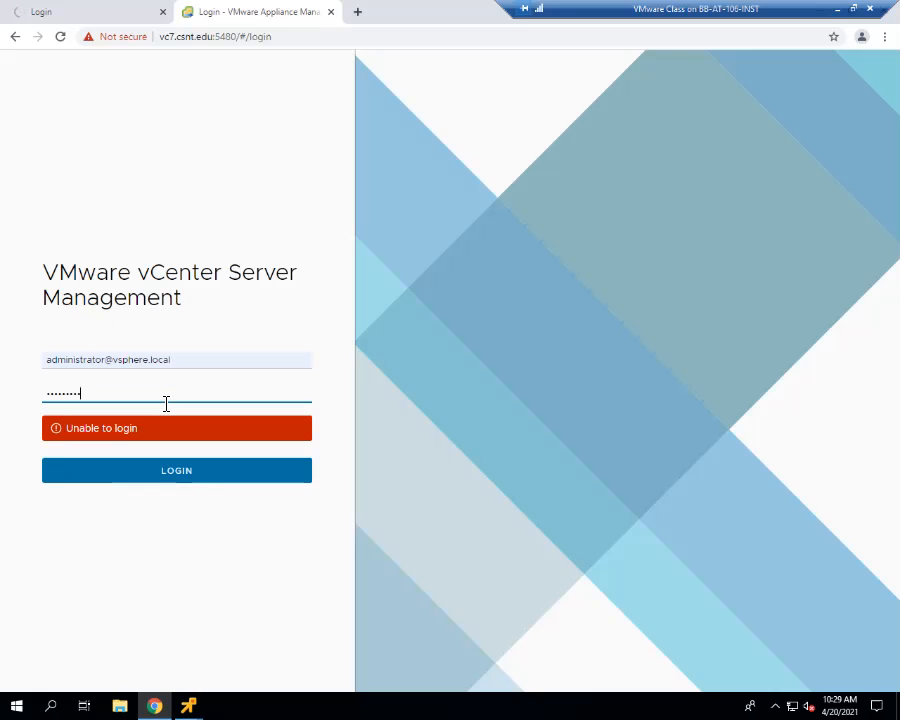
- Check vc7's pending vSphere Client login and bring vc7's remote console forward
left_click(138, 18)
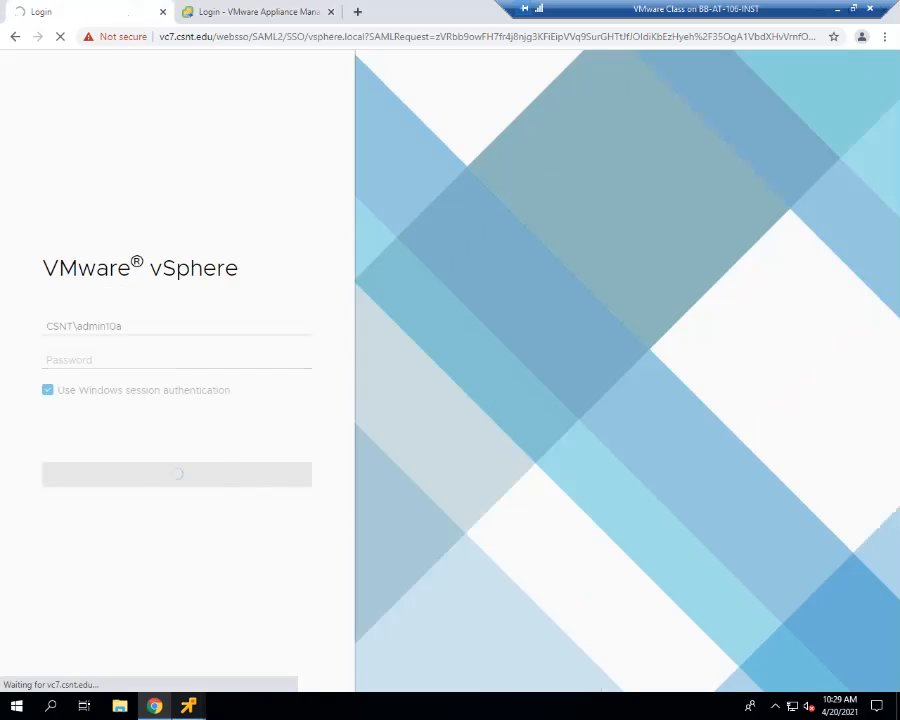
mouse_move(188, 706)
left_click(263, 598)
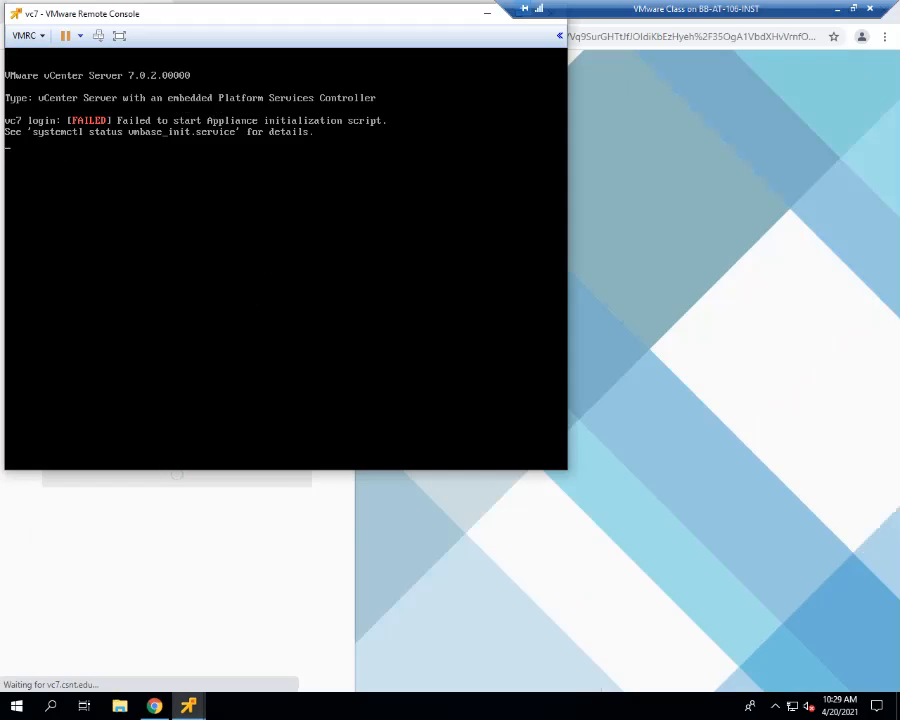
- Log in to vc7's console as root with the account password, moving the console window clear of the browser tabs
key("Return")
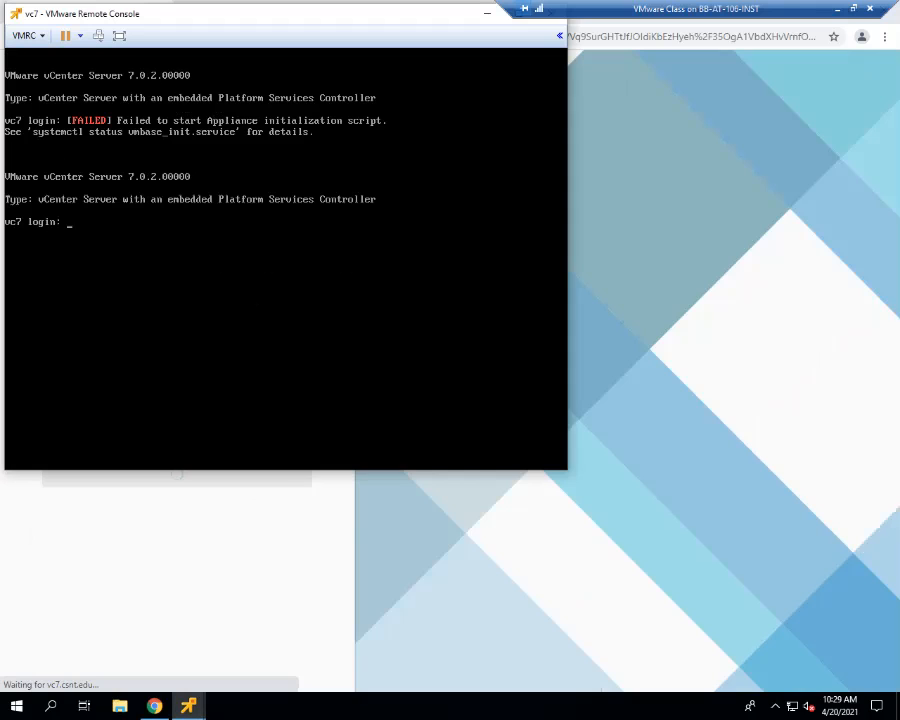
type("root")
key("Return")
key("Return")
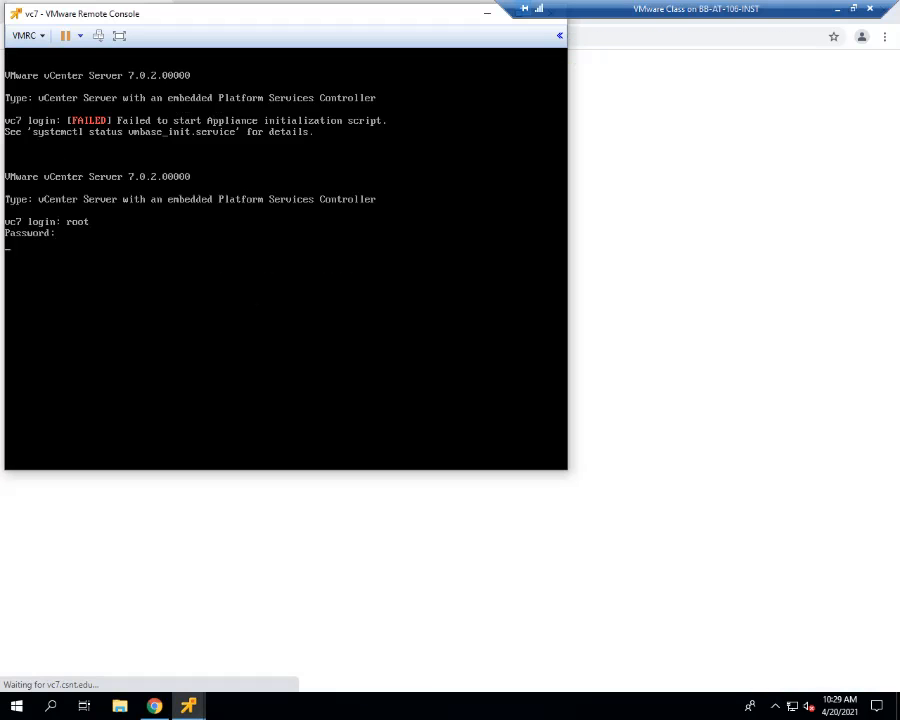
left_click_drag(244, 22, 430, 125)
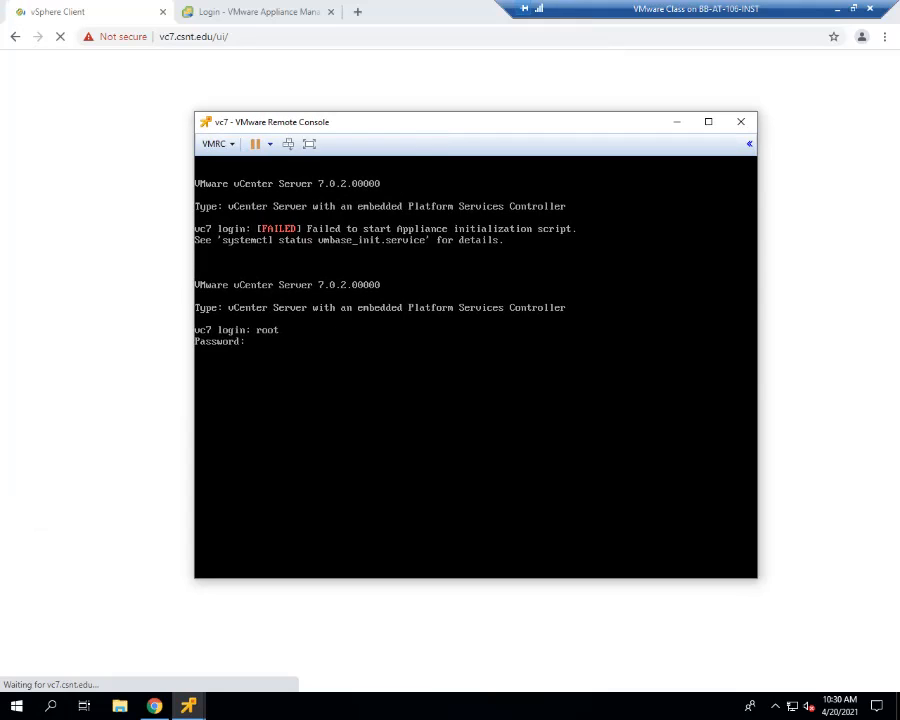
key("Return")
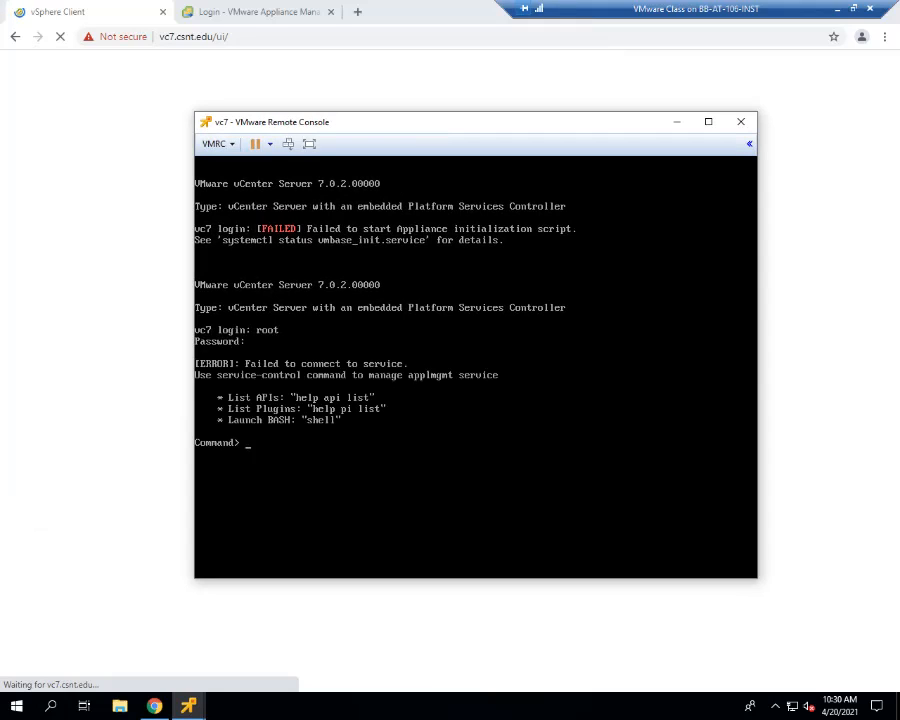
- Launch the BASH shell on vc7 and query its services with service-control --status
type("shell")
key("Return")
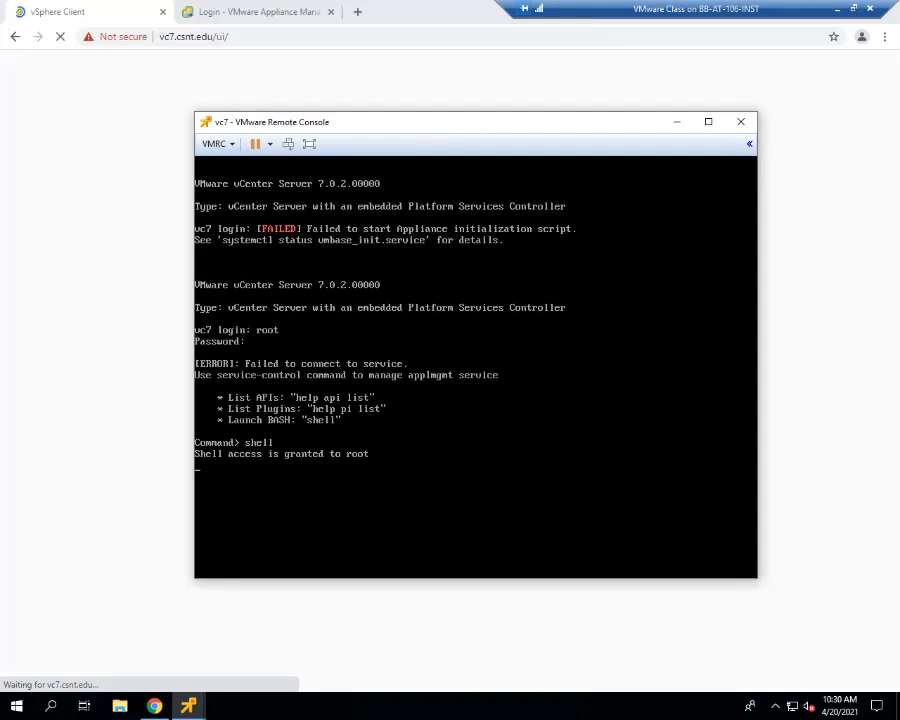
type("serci")
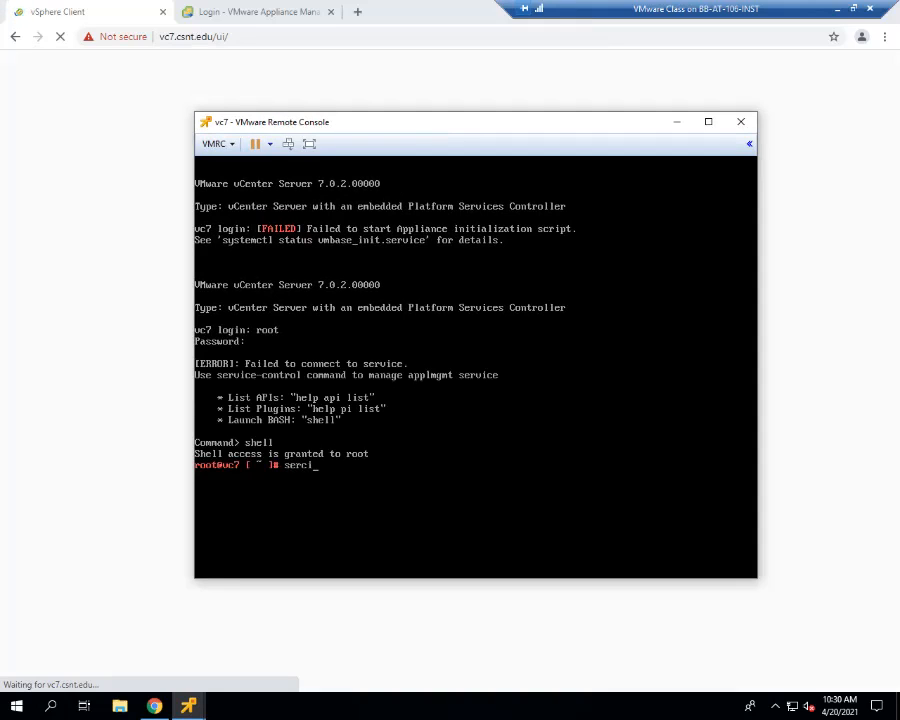
key("BackSpace")
key("BackSpace")
type("vice-c")
type("ontrol")
type(" --lis")
key("BackSpace")
key("BackSpace")
key("BackSpace")
type("status")
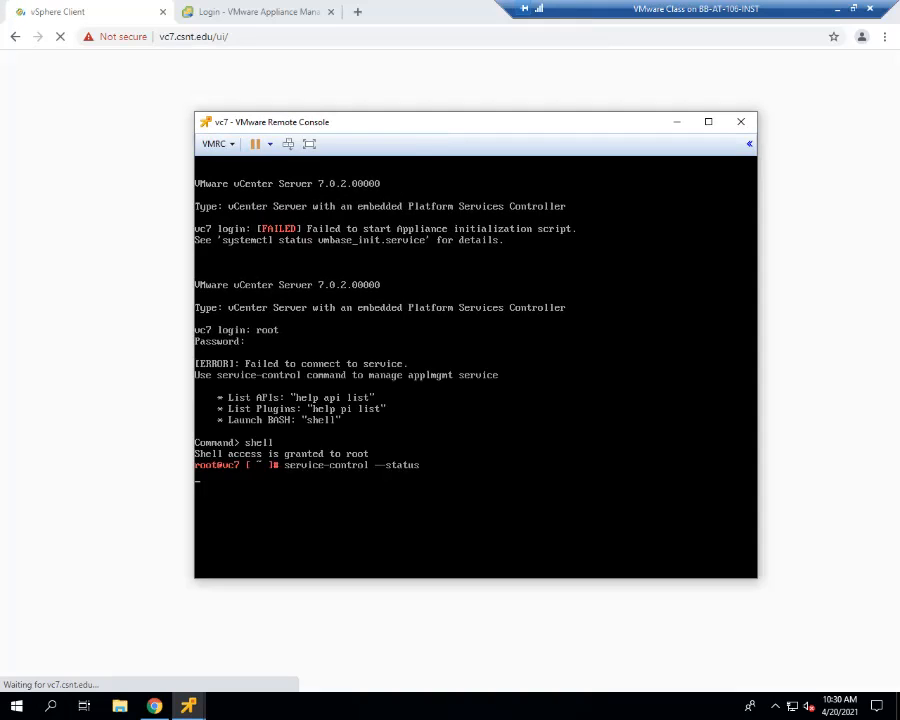
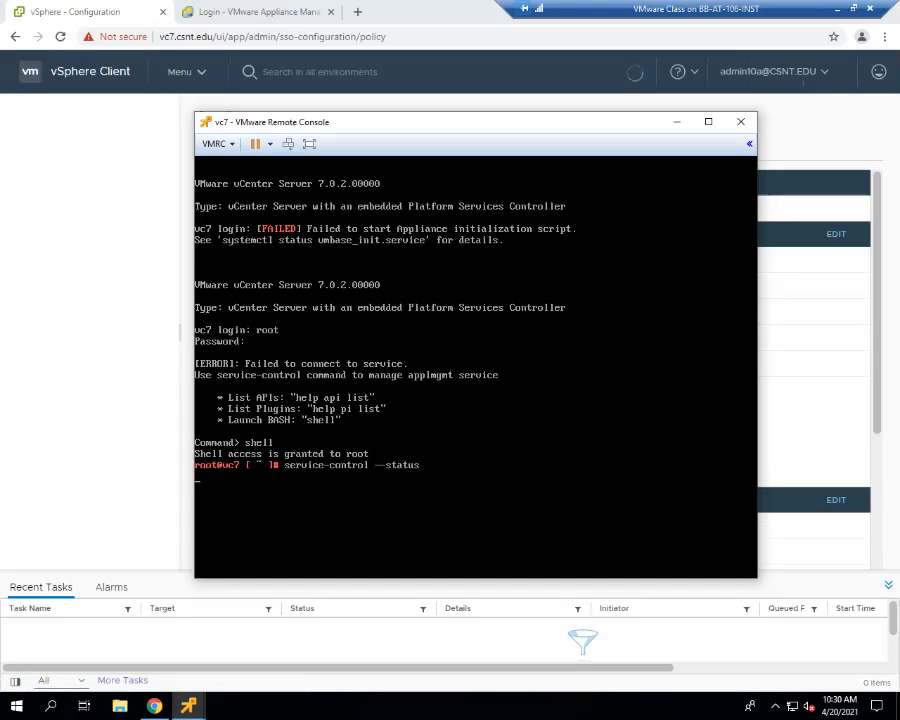
- Run the service status query on vc7 and check its appliance management page and vSphere Client
key("Return")
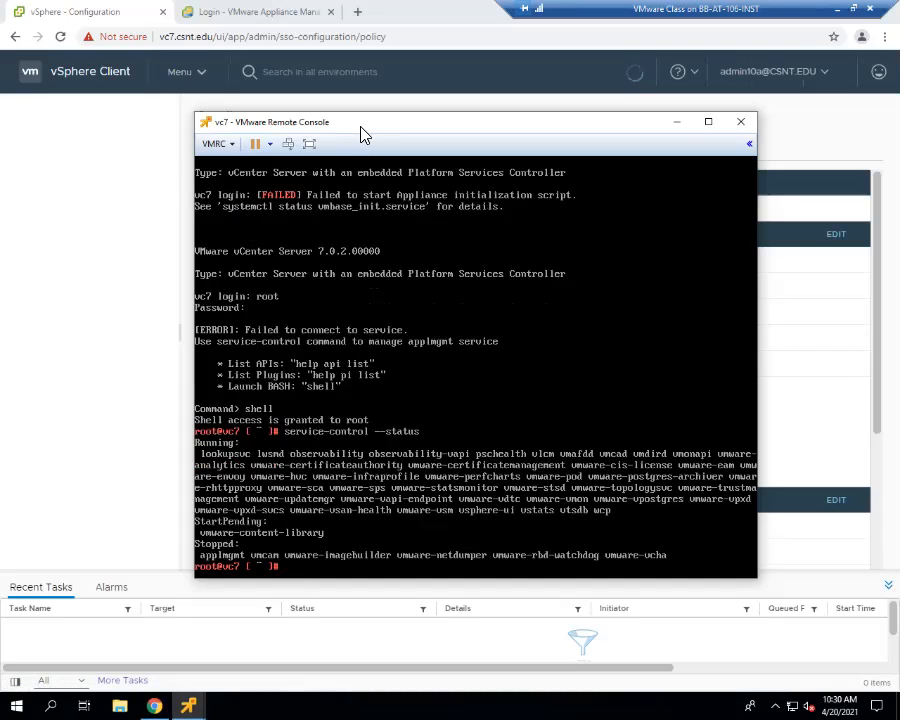
left_click_drag(363, 128, 349, 101)
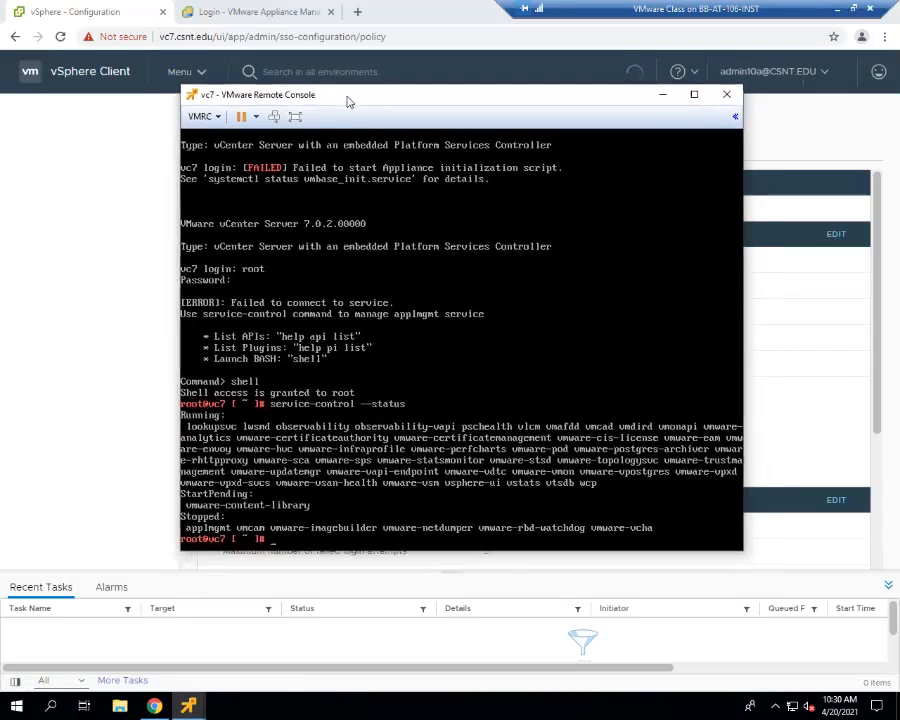
left_click(259, 17)
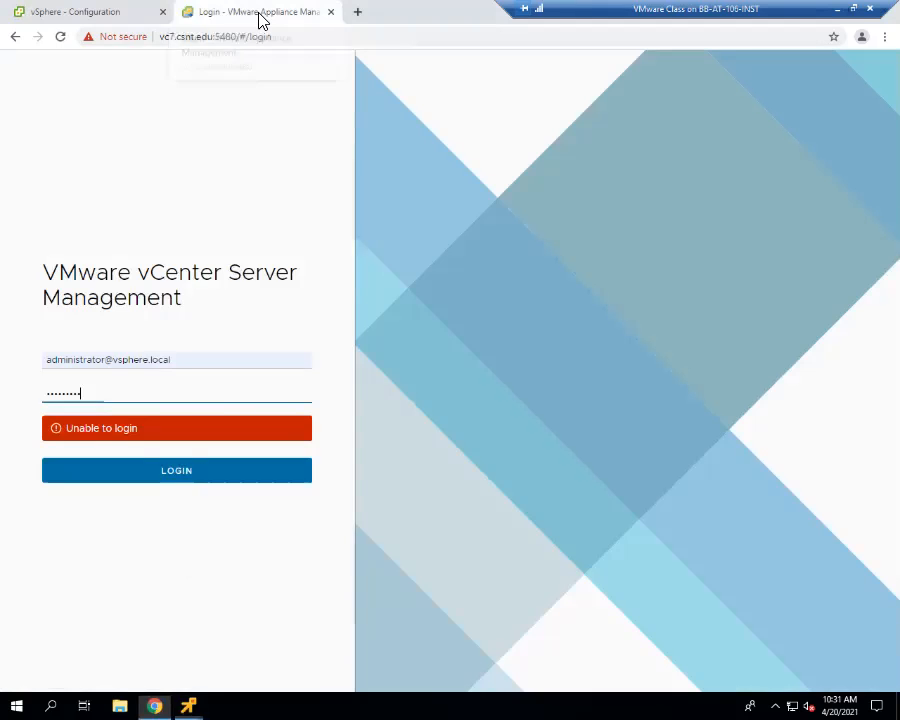
left_click(120, 16)
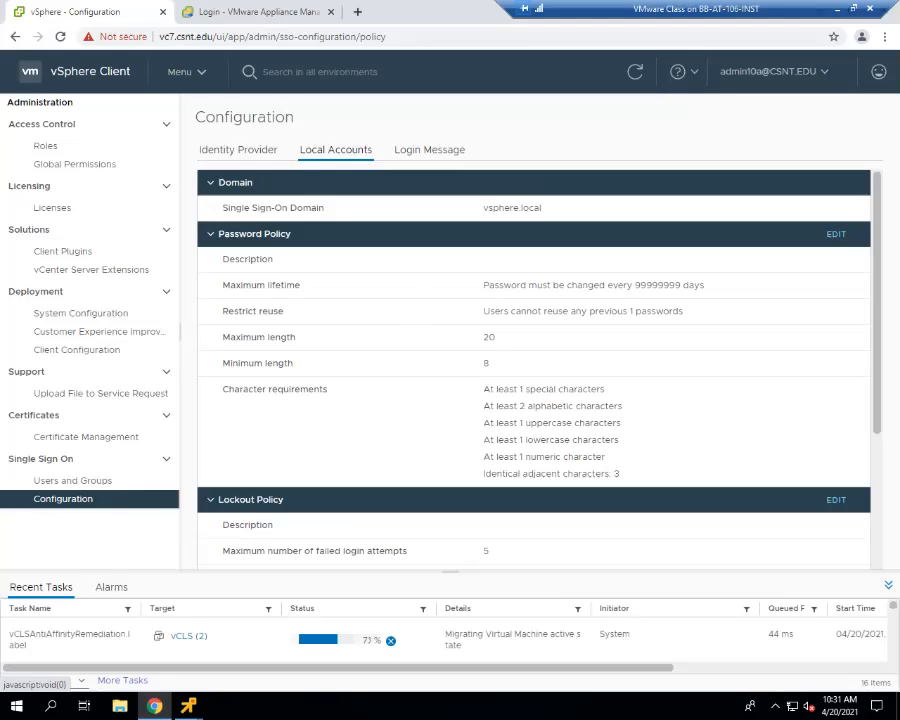
- Open the Hosts and Clusters inventory for vc7 in the vSphere Client
left_click(770, 71)
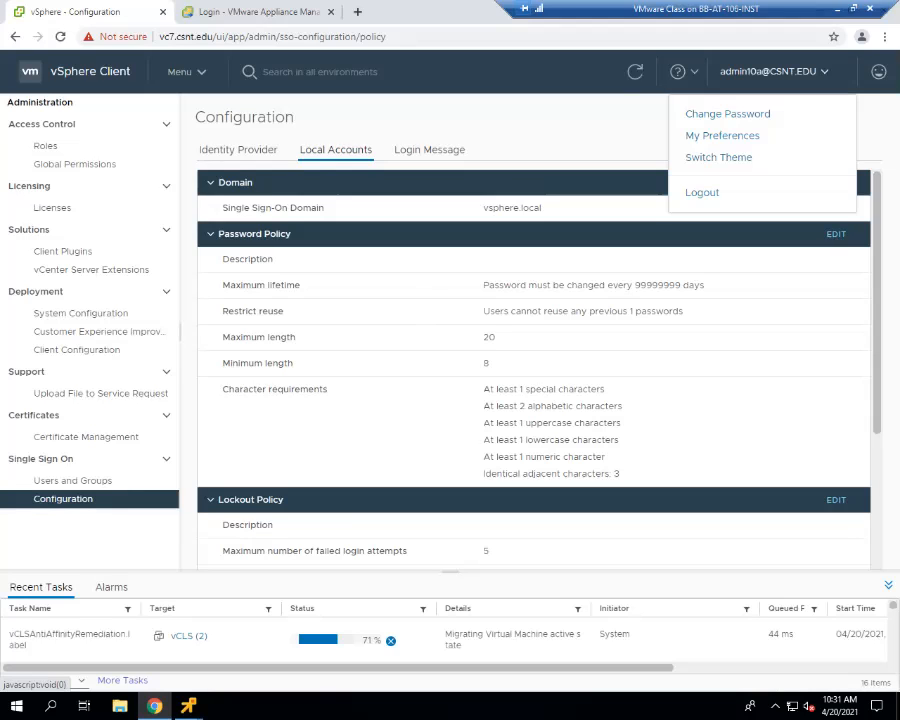
left_click(181, 73)
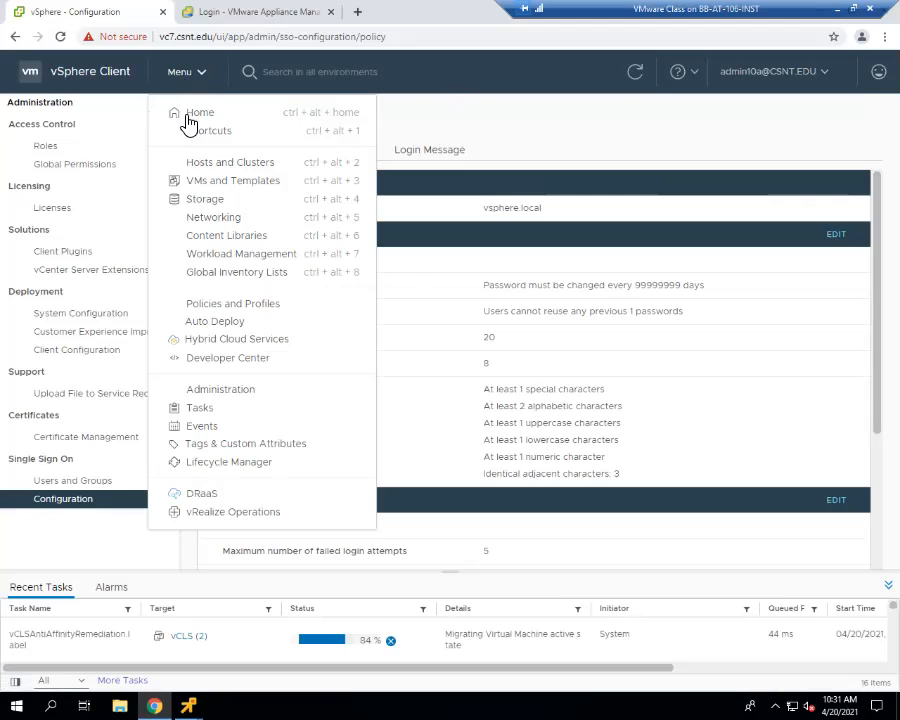
left_click(196, 160)
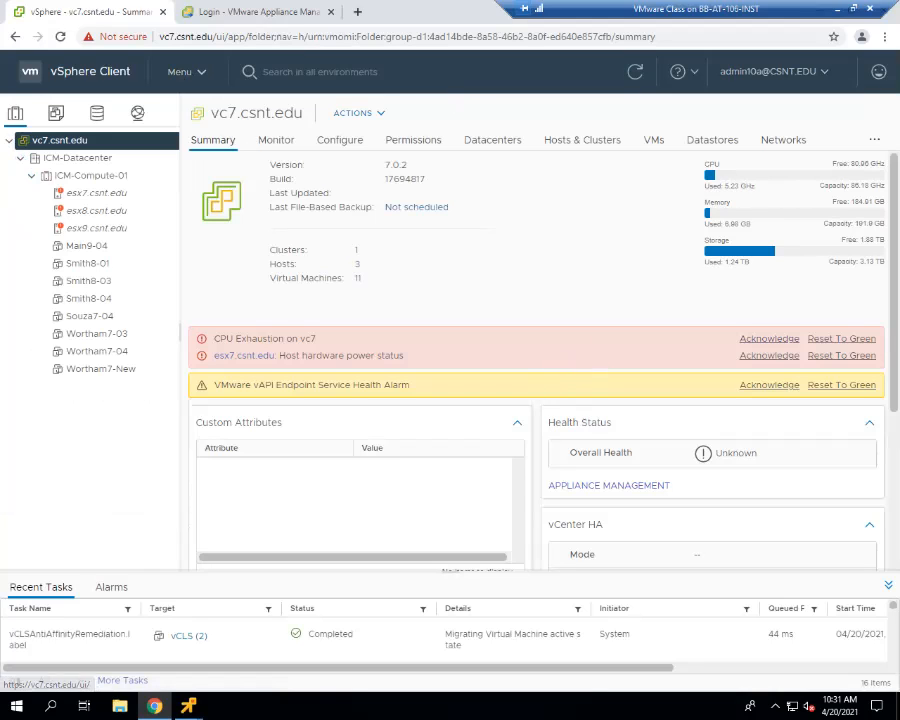
- Log out of vc7's vSphere Client, checking the appliance management login page while it processes
left_click(770, 71)
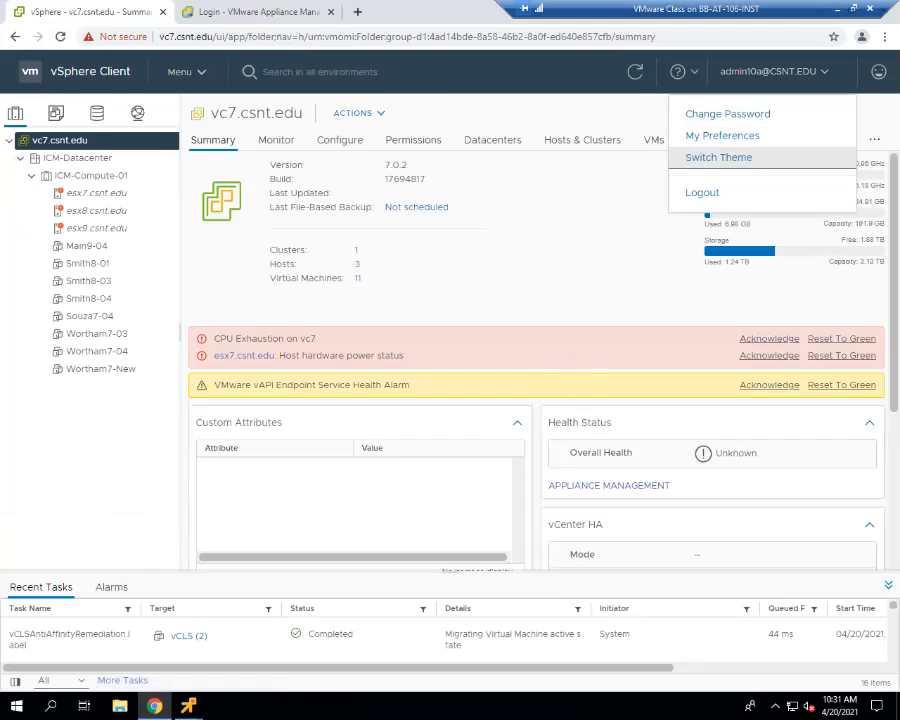
left_click(702, 192)
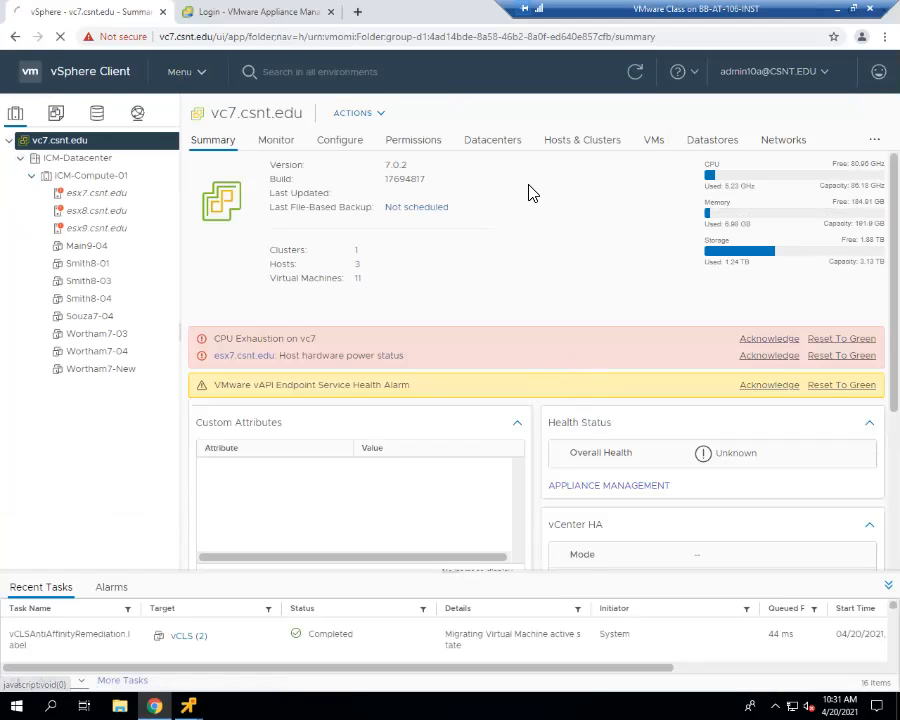
left_click(250, 18)
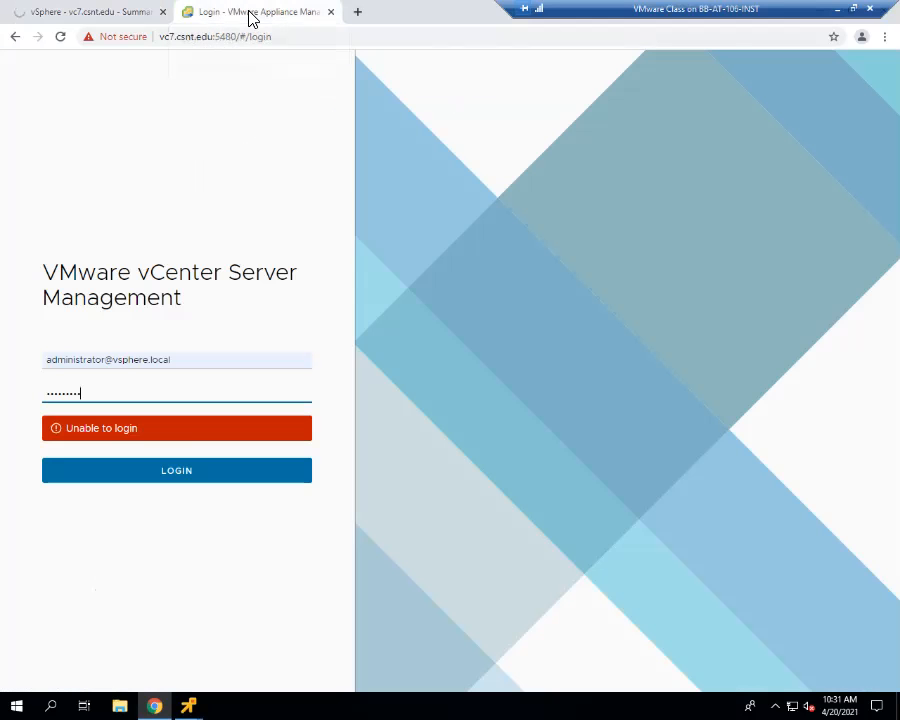
left_click(132, 10)
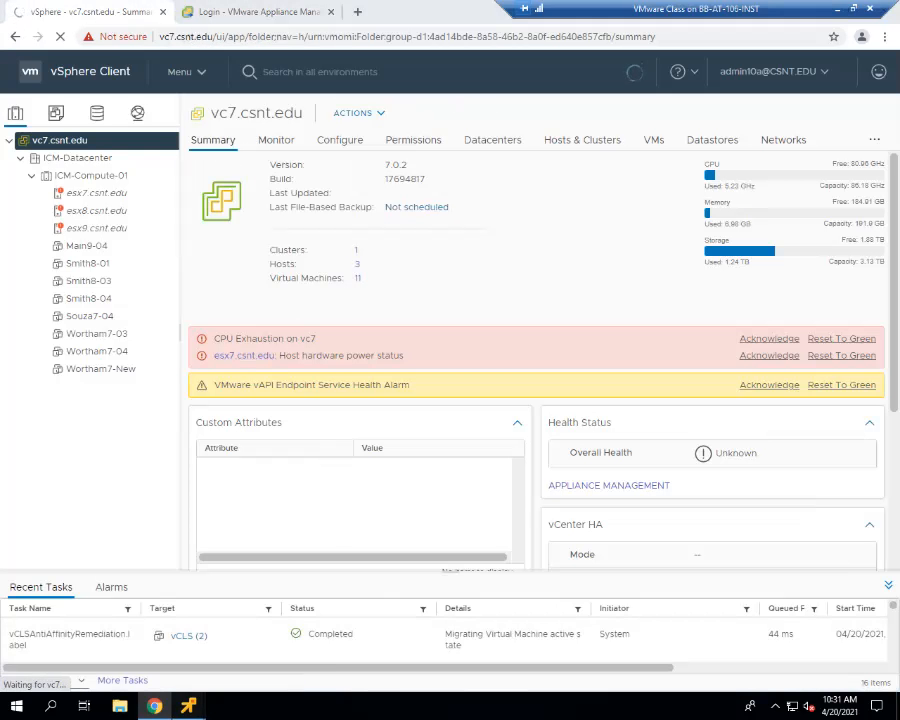
- Rerun service-control --status in vc7's remote console, moving the console window clear of the login page and browser tabs
mouse_move(188, 706)
left_click(263, 598)
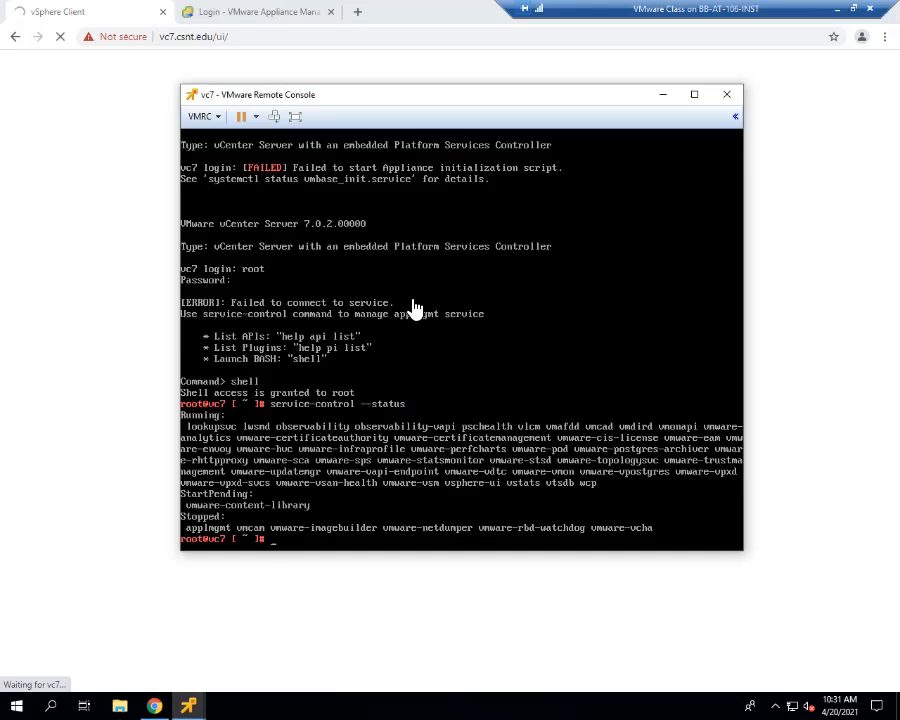
left_click_drag(374, 96, 422, 69)
key("Up")
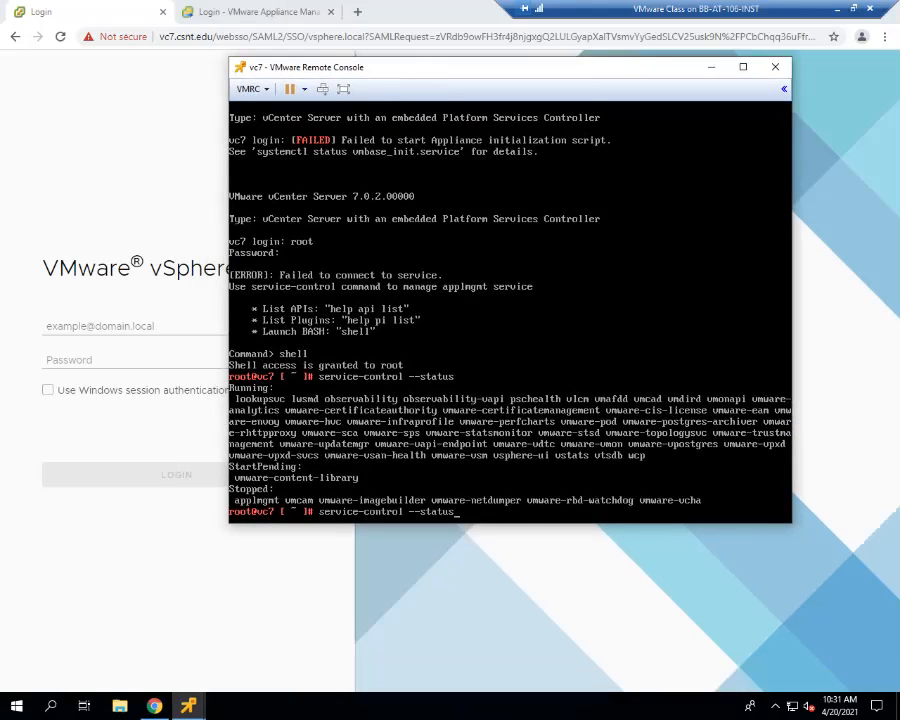
key("Return")
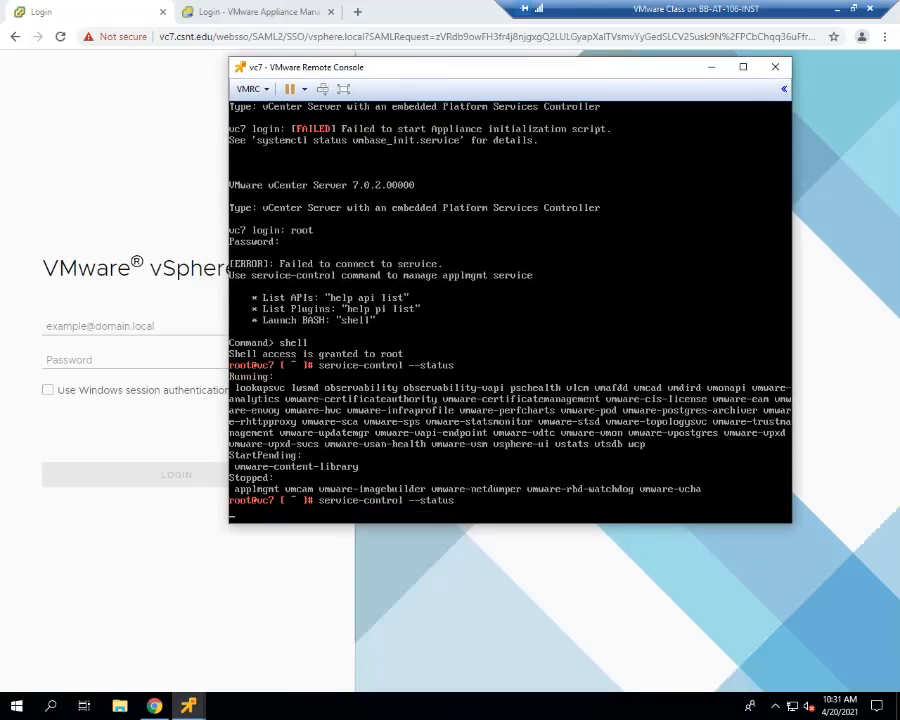
left_click_drag(318, 62, 387, 68)
- Load vc5.csnt.edu in place of vc7's appliance management page and compare it with vc7's vSphere login page
left_click(215, 16)
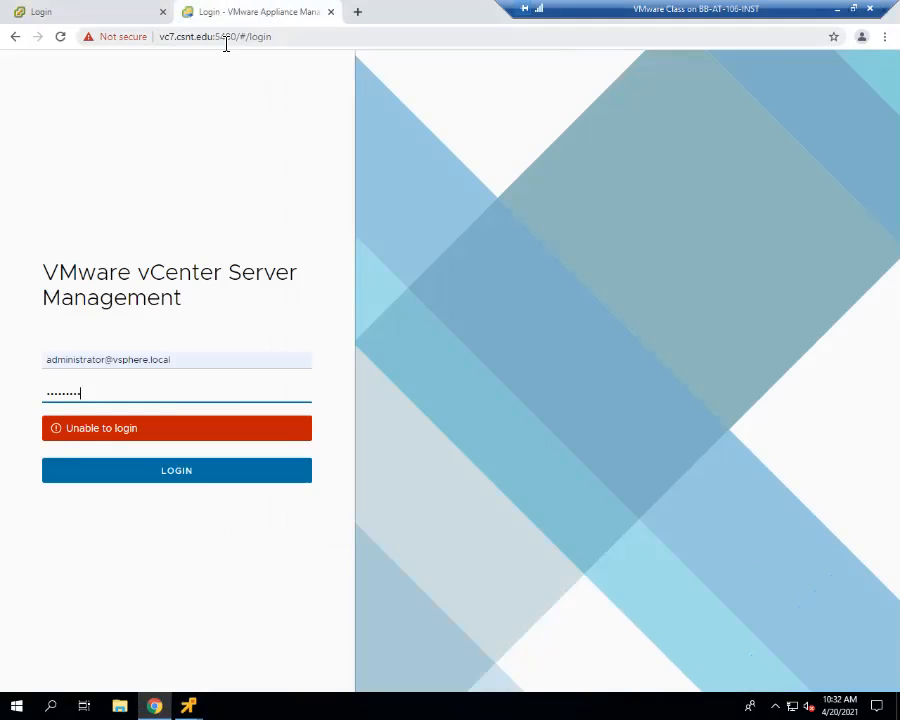
left_click(281, 42)
type("vc")
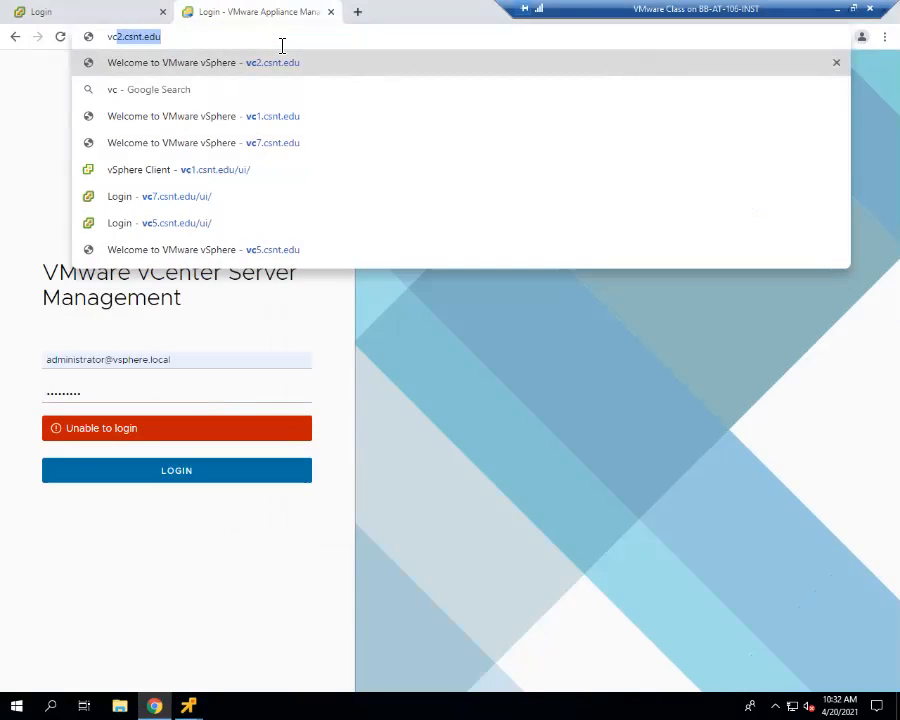
type("5")
key("Return")
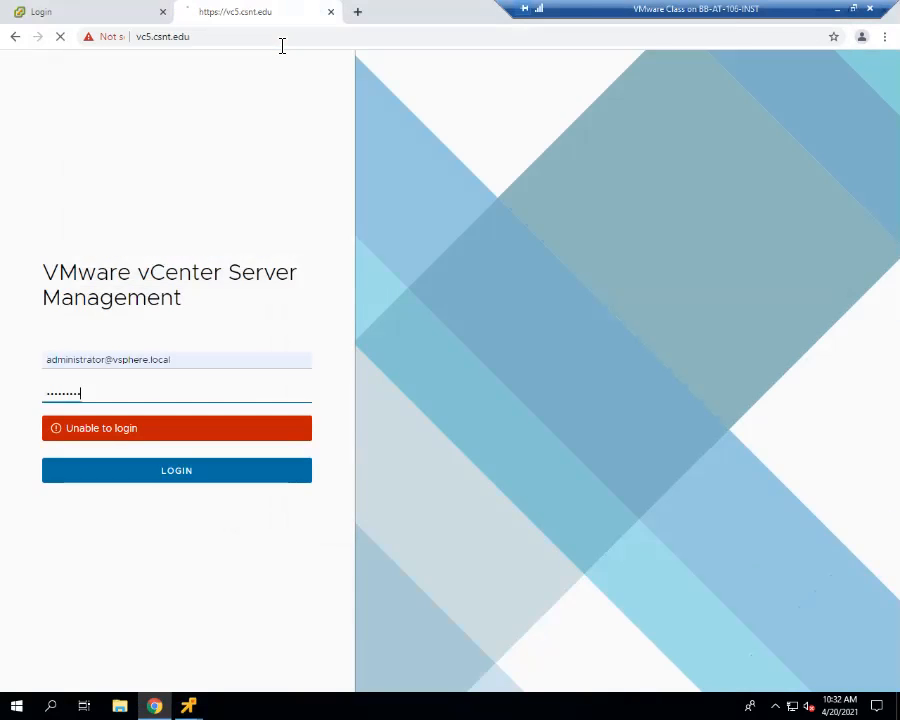
left_click(238, 130)
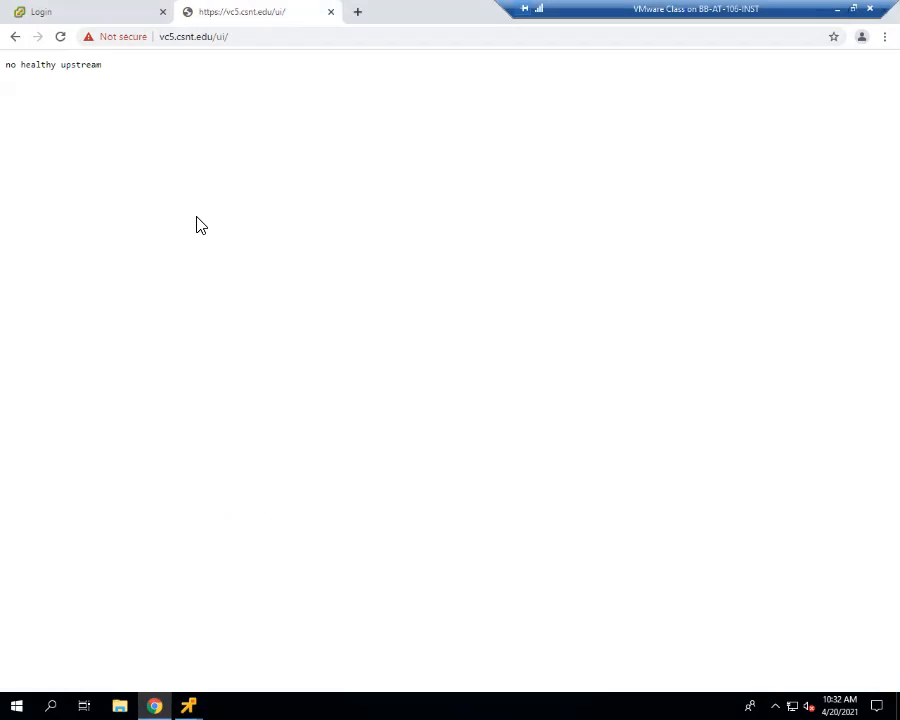
left_click(80, 11)
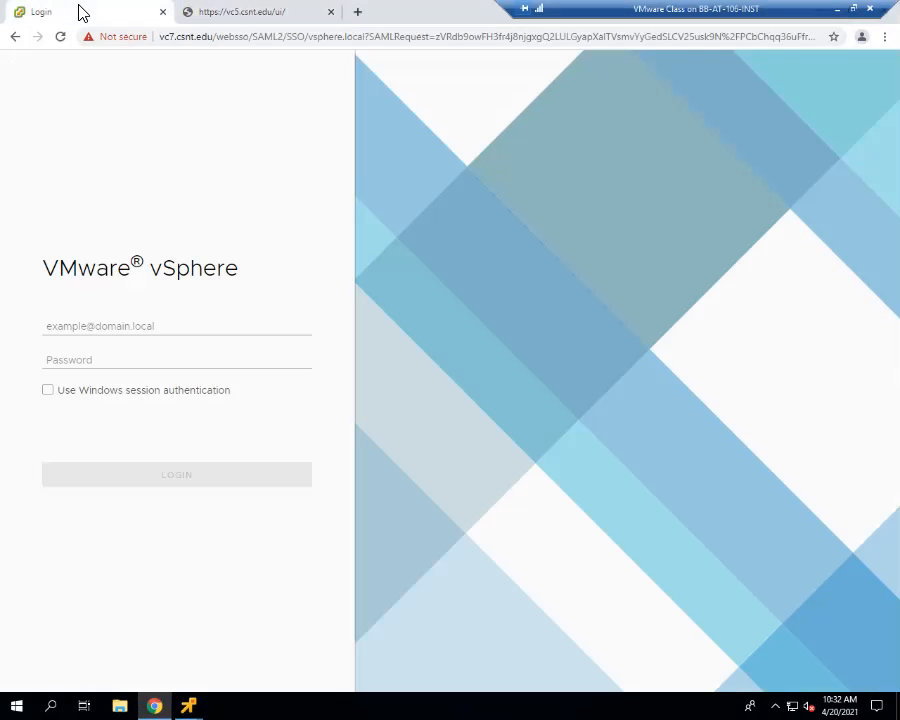
left_click(238, 12)
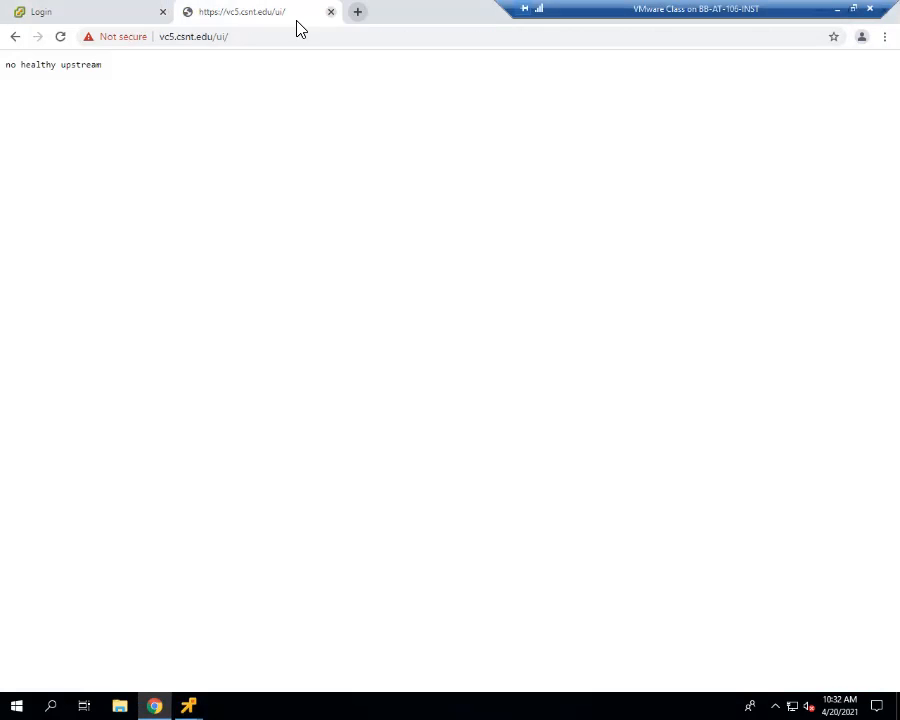
- Open vc5's appliance management login page on port 5480
left_click(245, 44)
left_click(251, 42)
key("BackSpace")
key("BackSpace")
key("BackSpace")
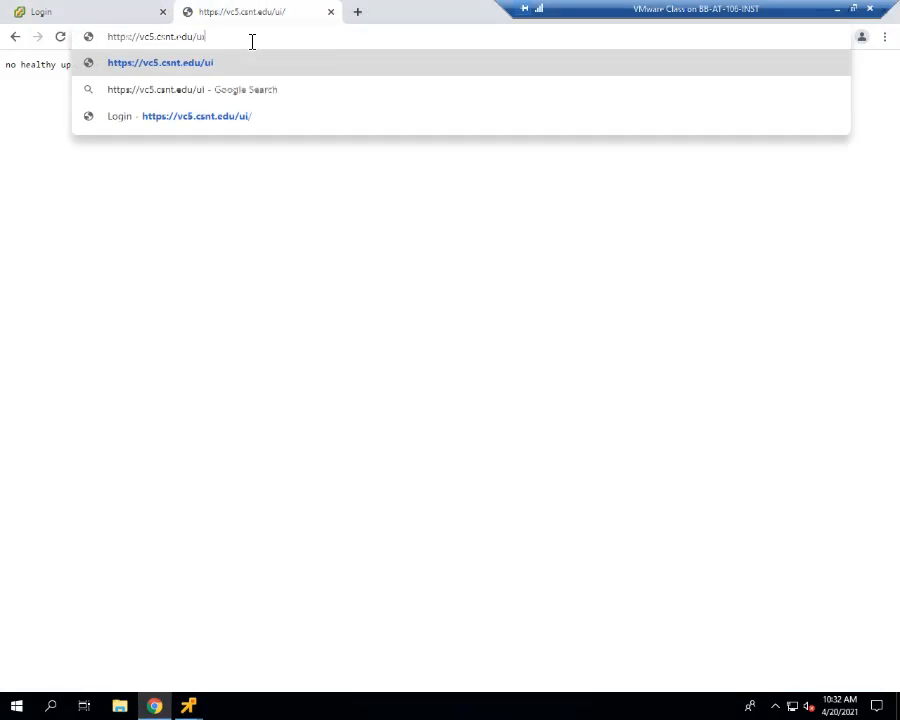
key("BackSpace")
type(":5480")
key("Return")
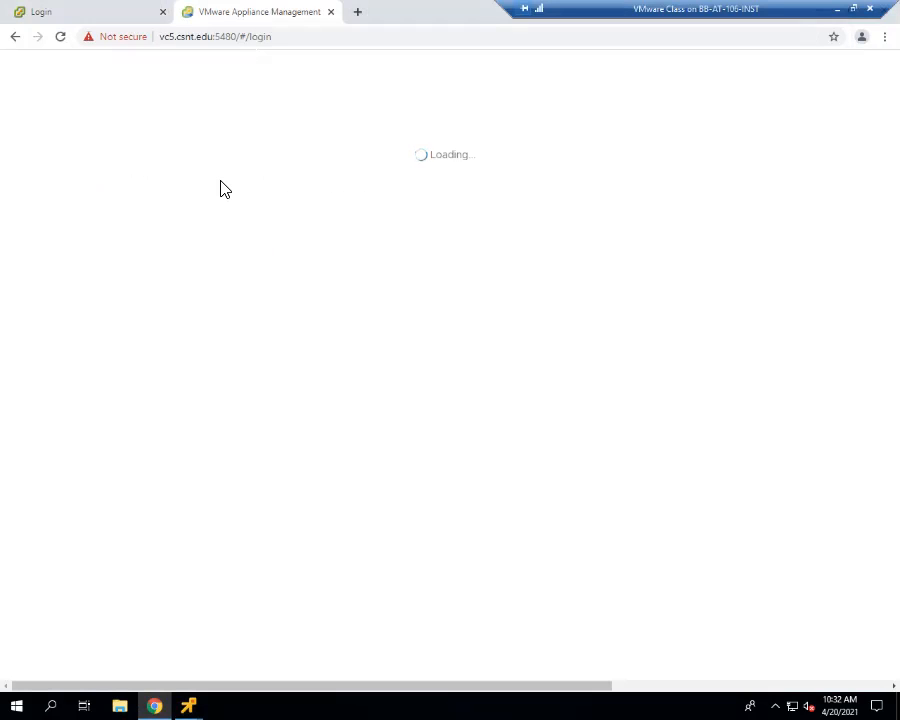
- Quit top in vc5's remote console and query the appliance's services with service-control --status
mouse_move(188, 706)
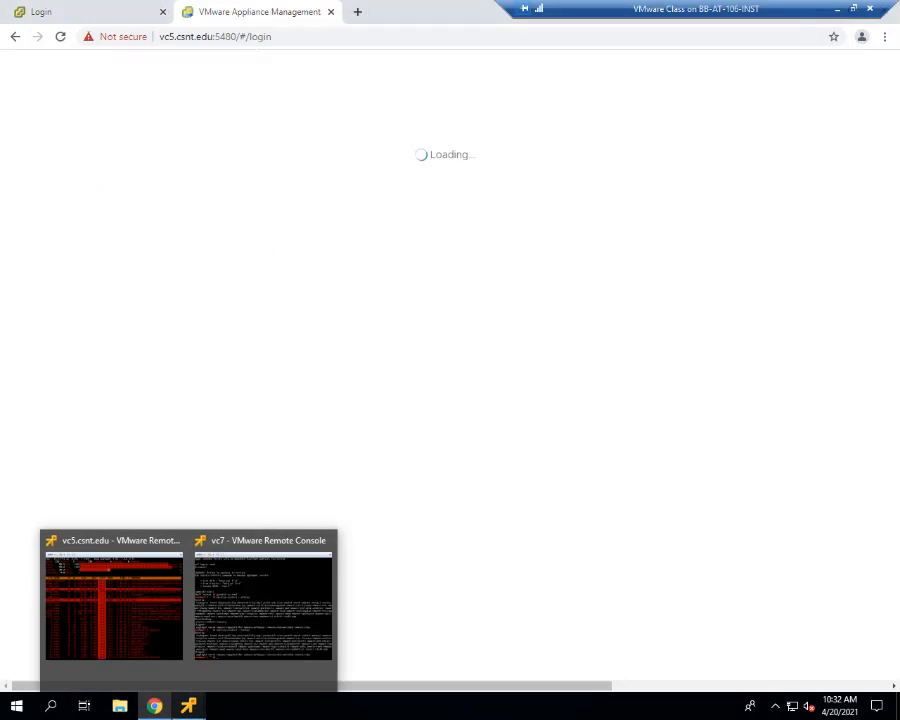
left_click(113, 600)
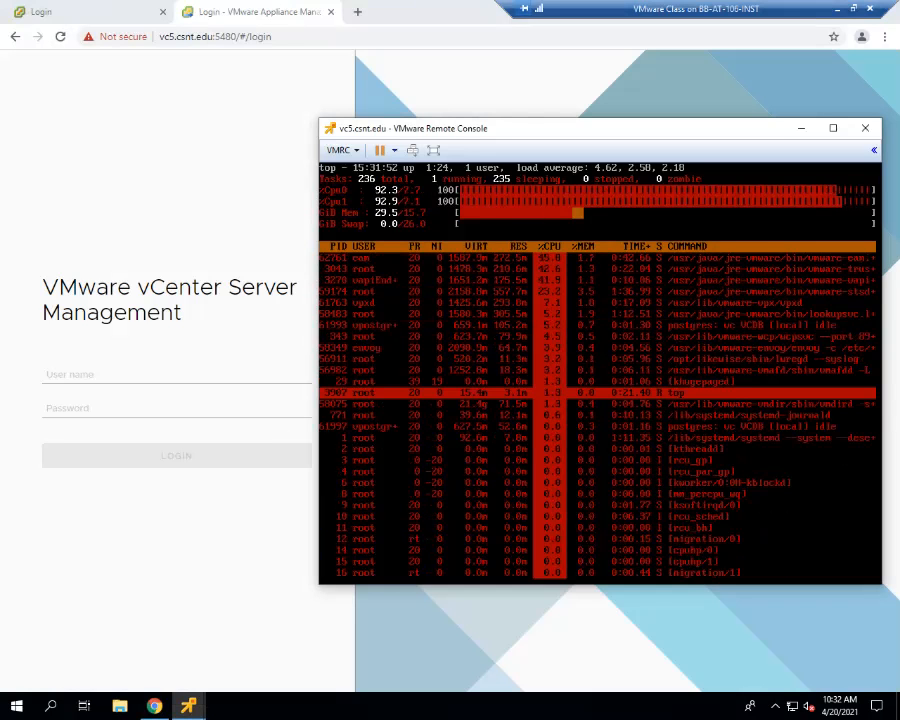
type("q")
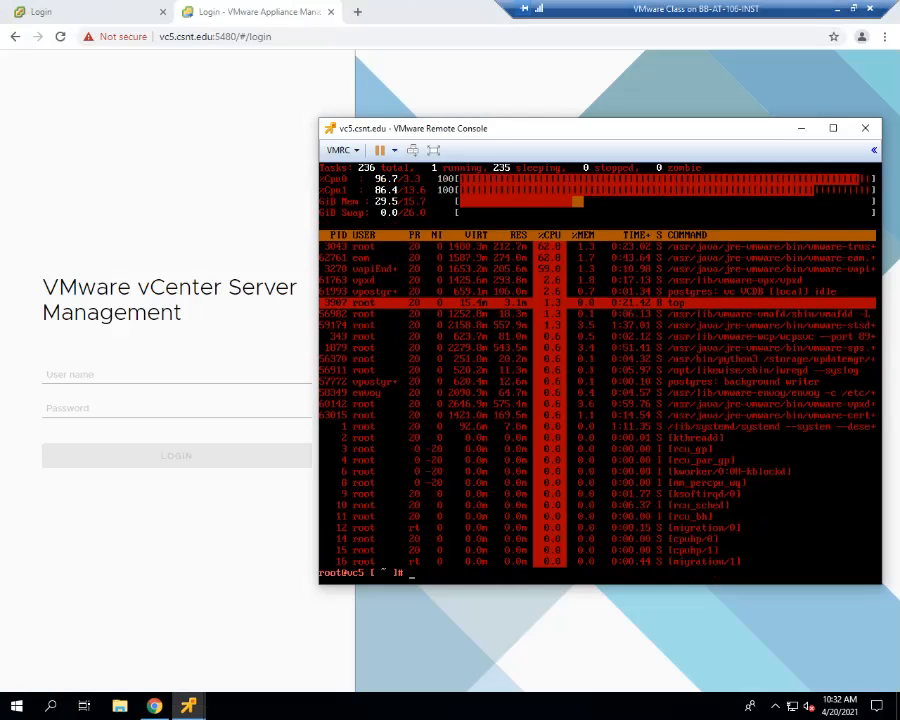
type("service-control --start applmgmt")
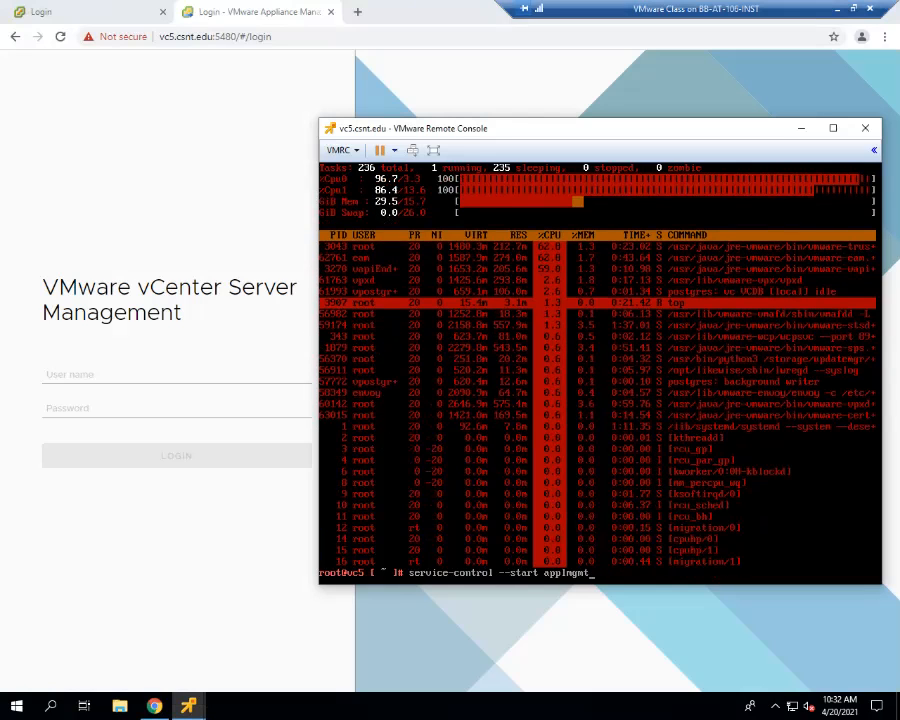
key("Up")
key("Up")
key("Up")
key("Down")
key("Down")
key("Down")
key("Up")
key("Up")
key("Up")
key("Return")
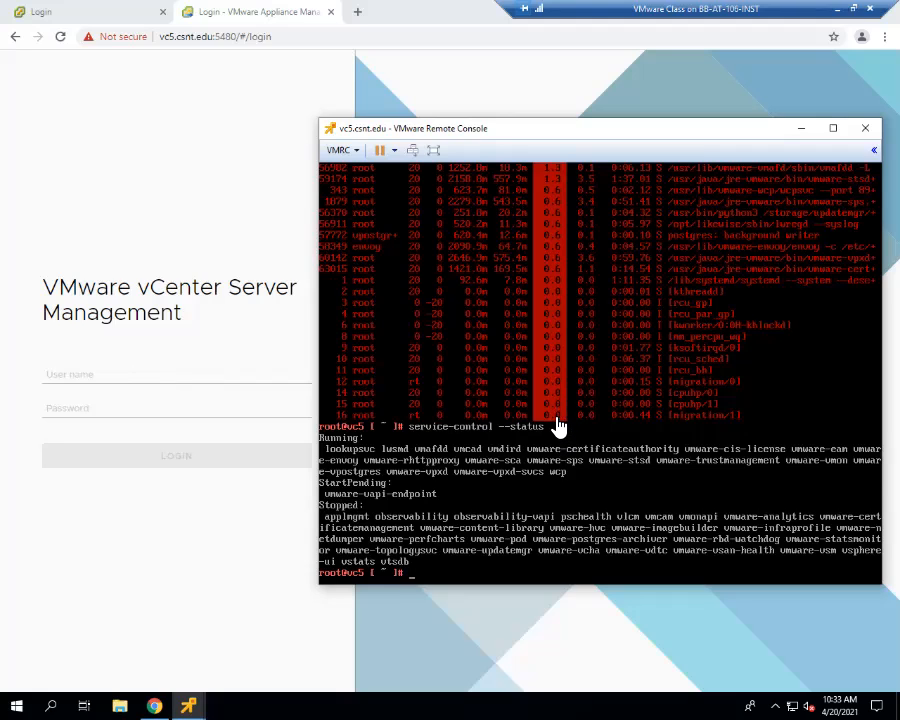
- Start the applmgmt service on vc5 with service-control --start applmgmt
key("Up")
key("Up")
key("Up")
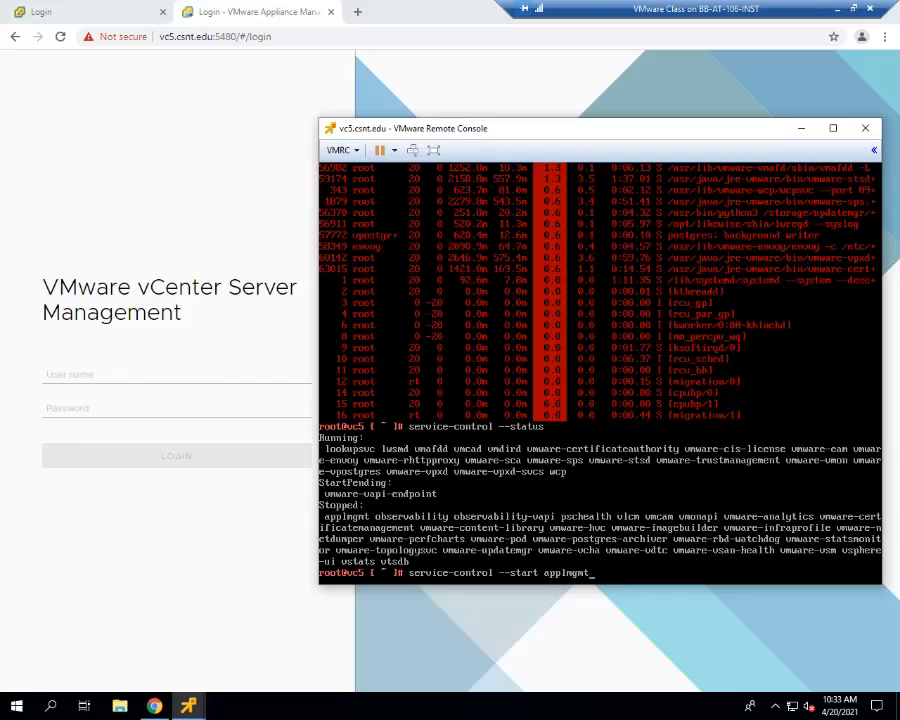
key("Return")
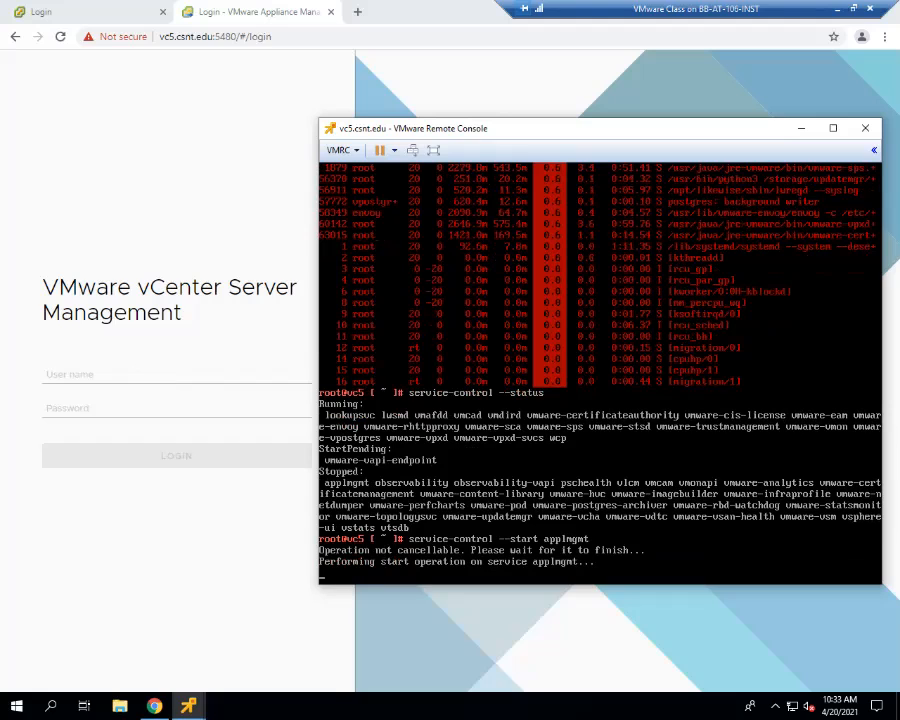
- Check the vc7 and vc5 login pages and query vc7's services again with service-control --status in its remote console
left_click(88, 14)
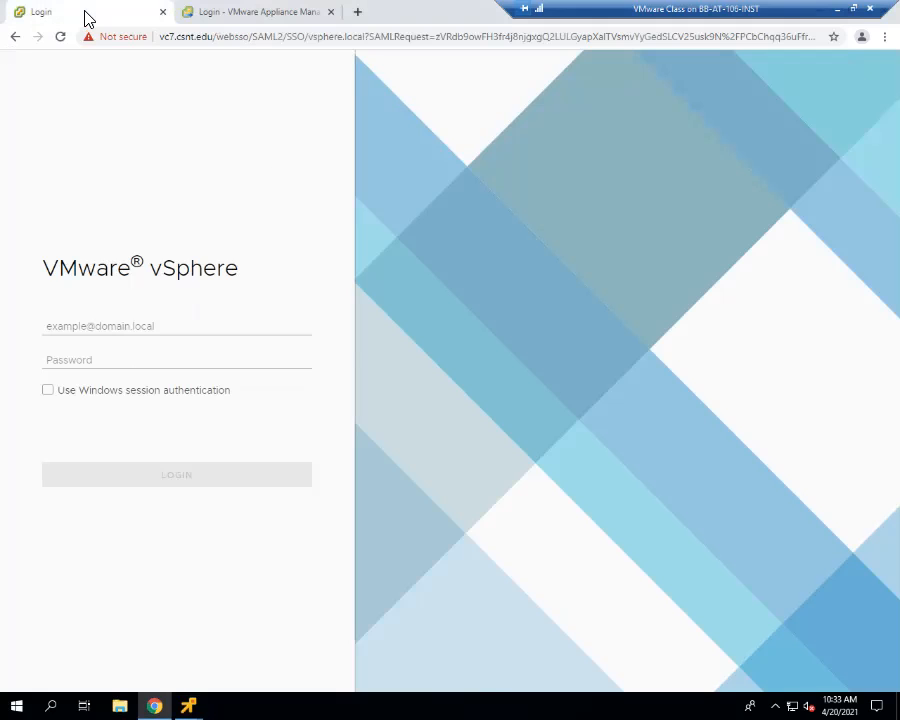
left_click(187, 13)
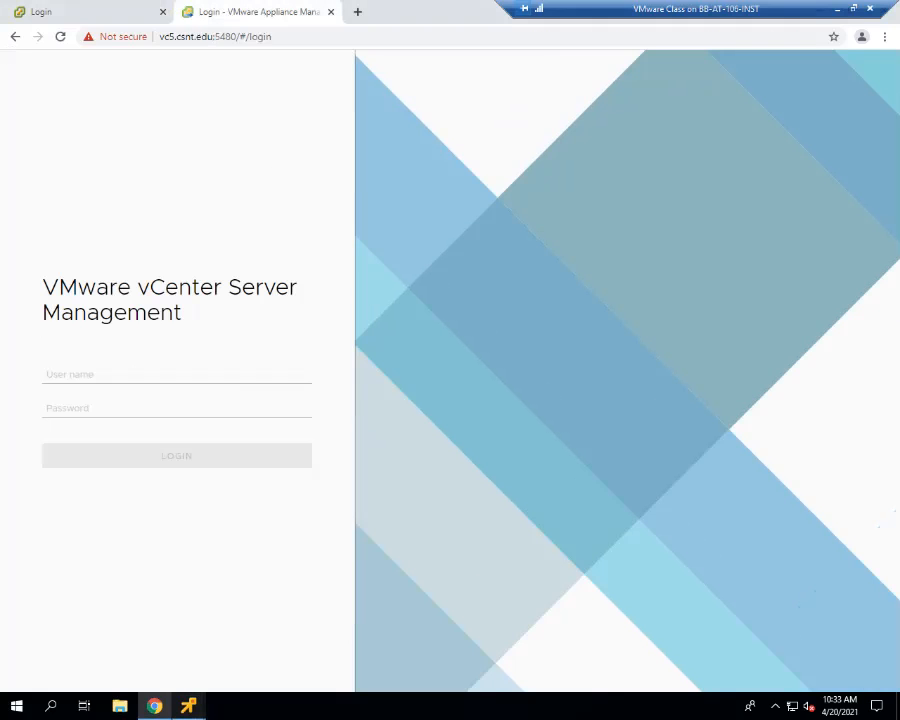
mouse_move(188, 706)
mouse_move(112, 545)
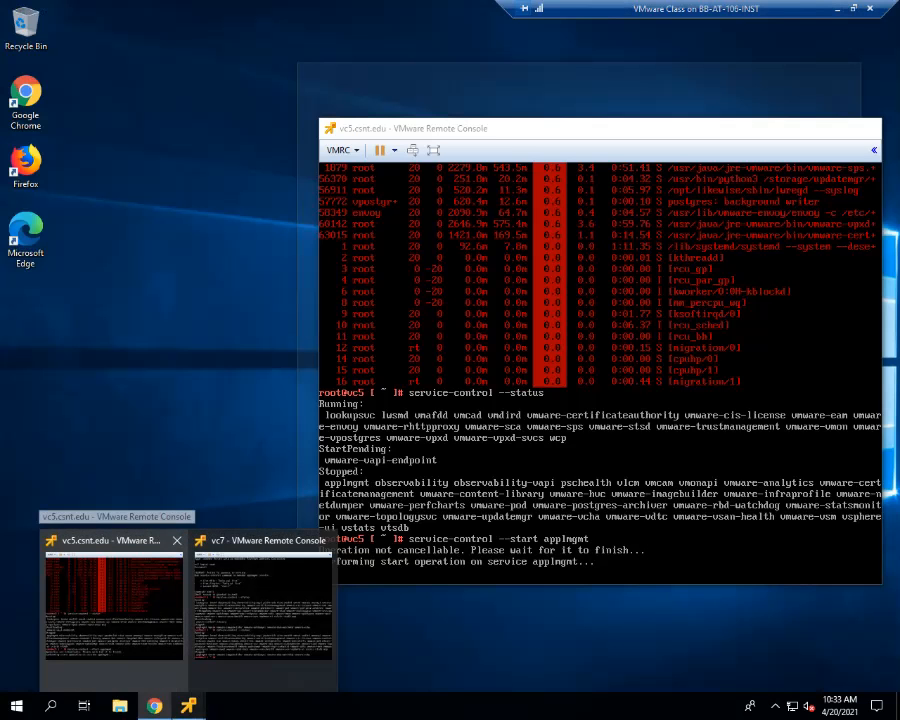
mouse_move(262, 560)
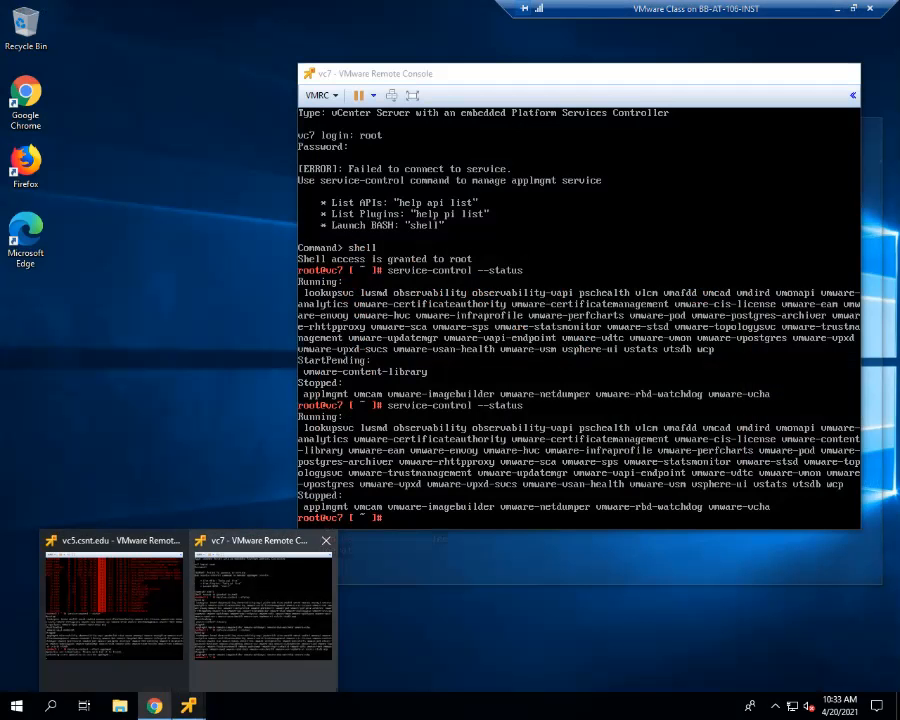
left_click(262, 560)
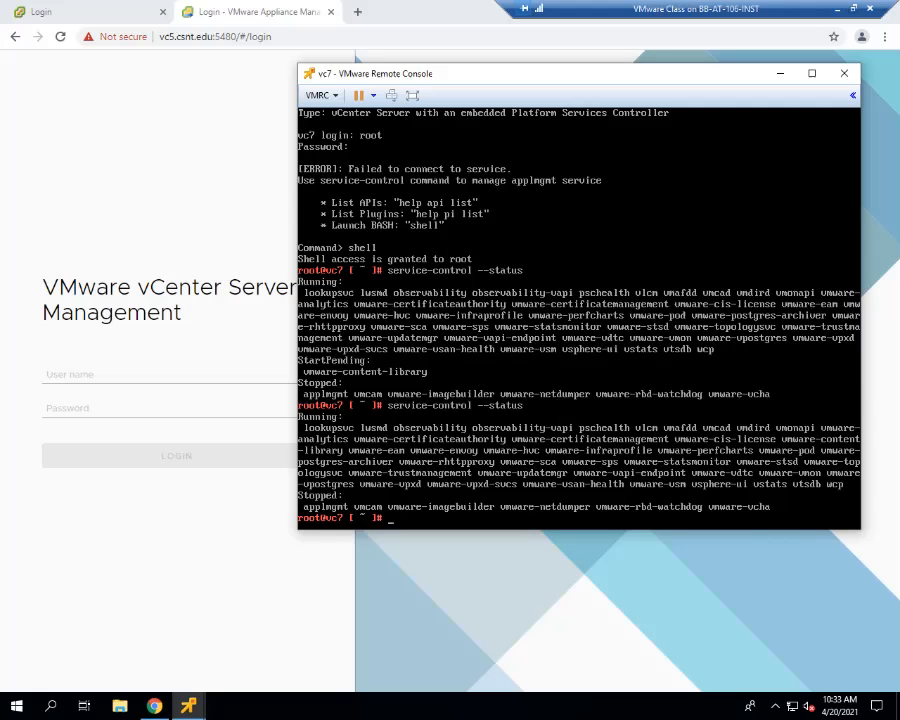
key("Up")
key("Return")
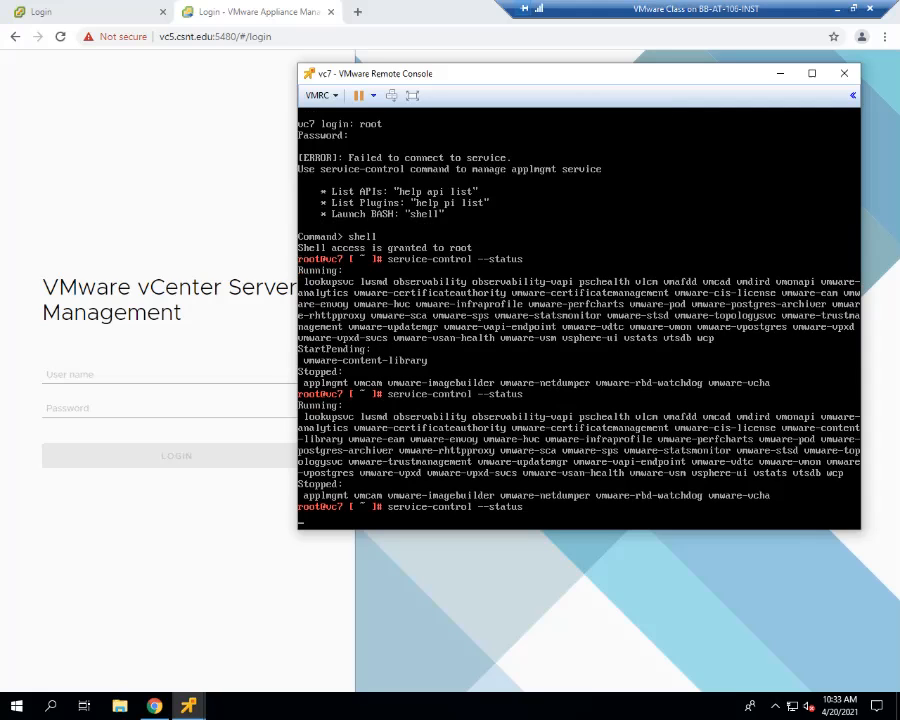
- Start the applmgmt service on vc7 with service-control --start applmgmt
key("Return")
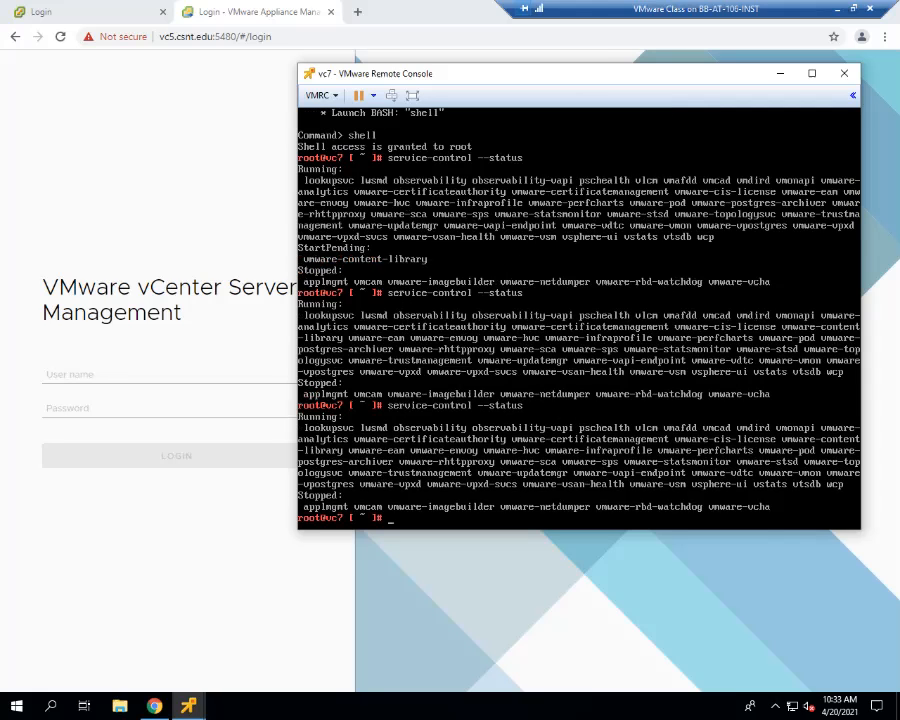
key("Up")
key("BackSpace")
key("BackSpace")
key("BackSpace")
key("BackSpace")
key("BackSpace")
key("BackSpace")
type("-start")
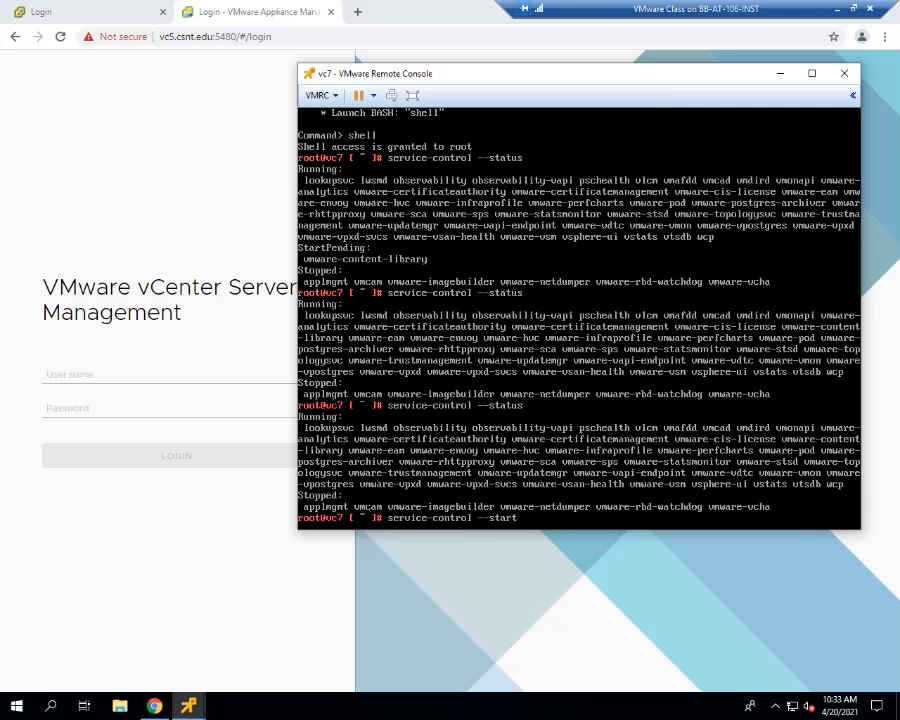
type(" applmgmt")
key("Return")
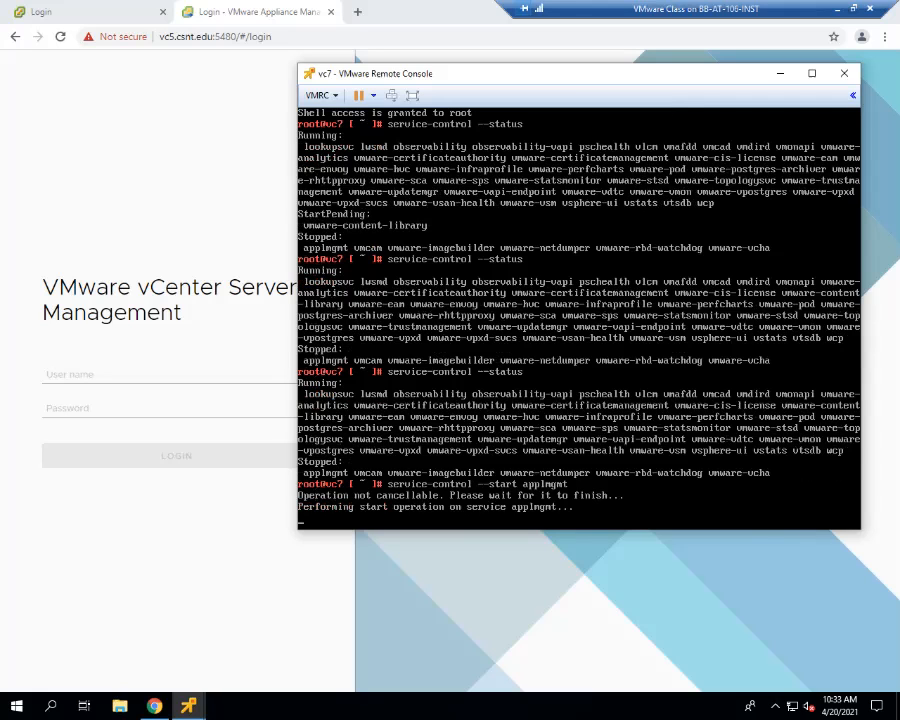
- Check the appliance banner and the applmgmt start progress in the vc7 and vc5 remote consoles
key("alt+F2")
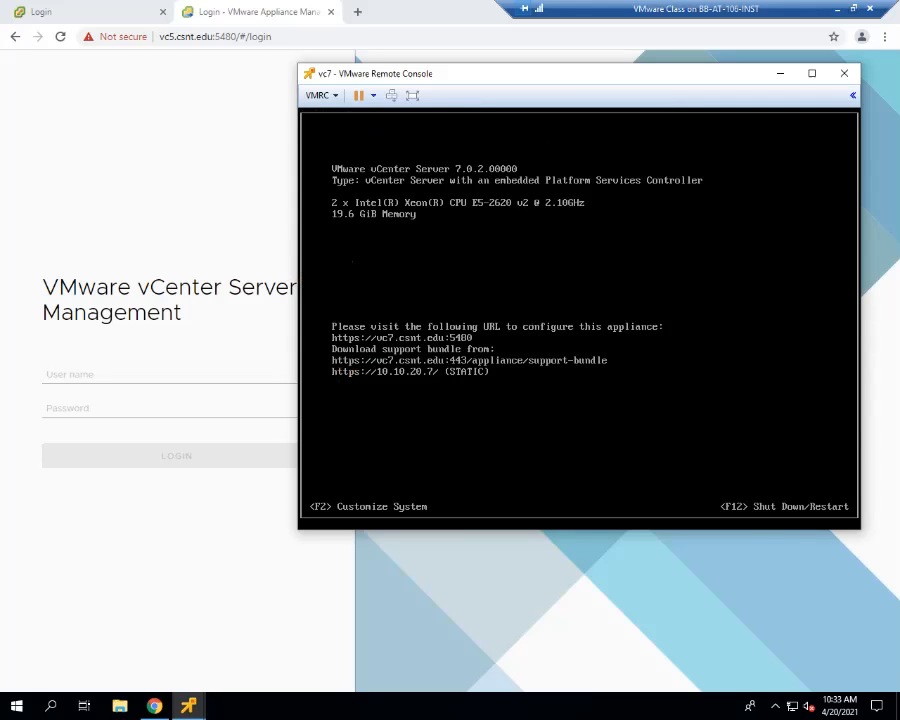
key("alt+F1")
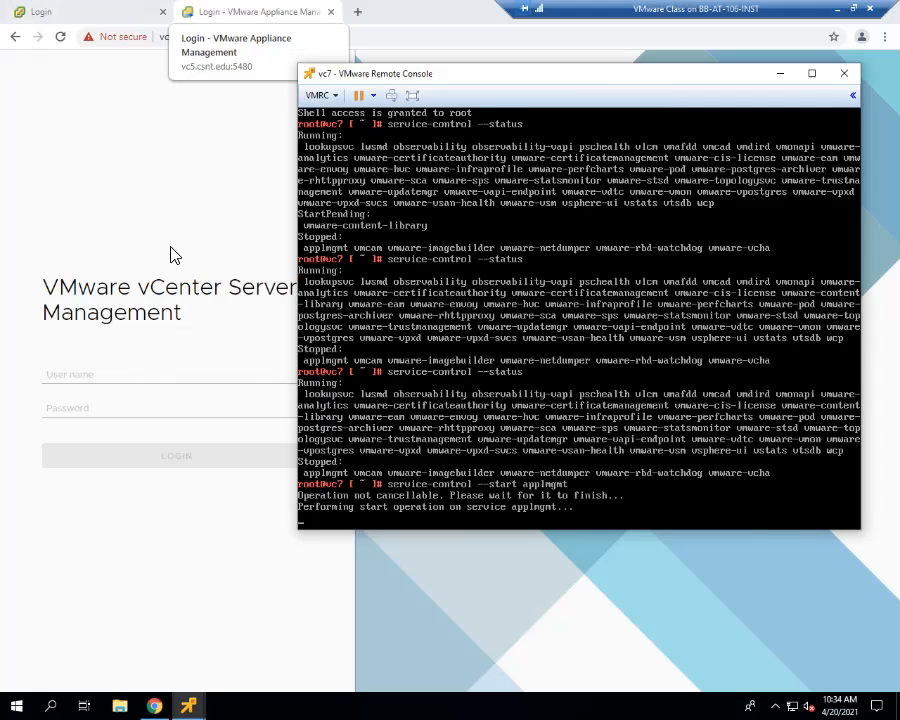
mouse_move(188, 706)
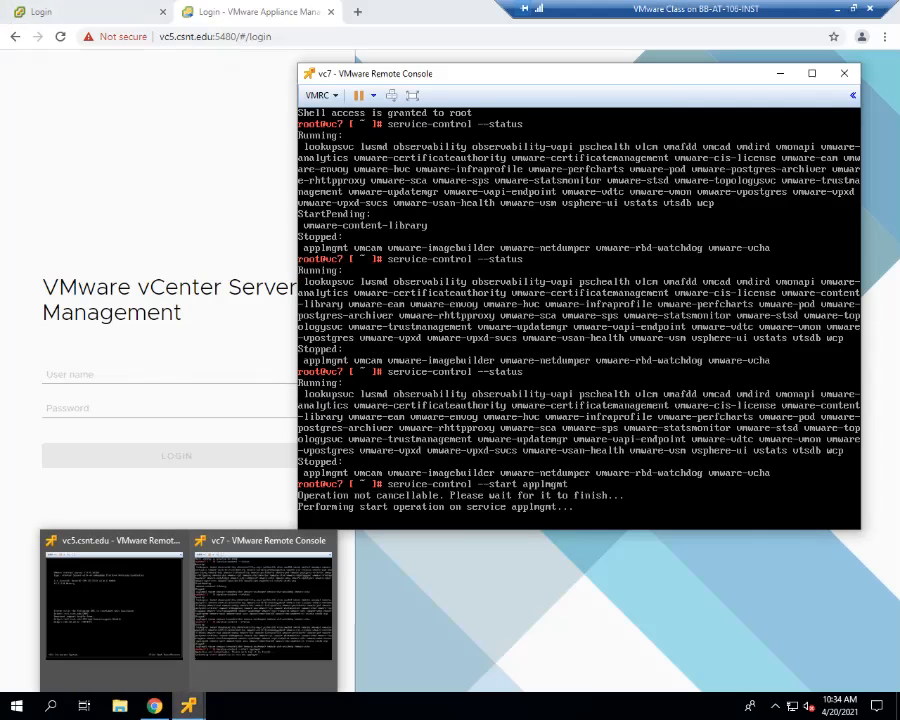
left_click(114, 608)
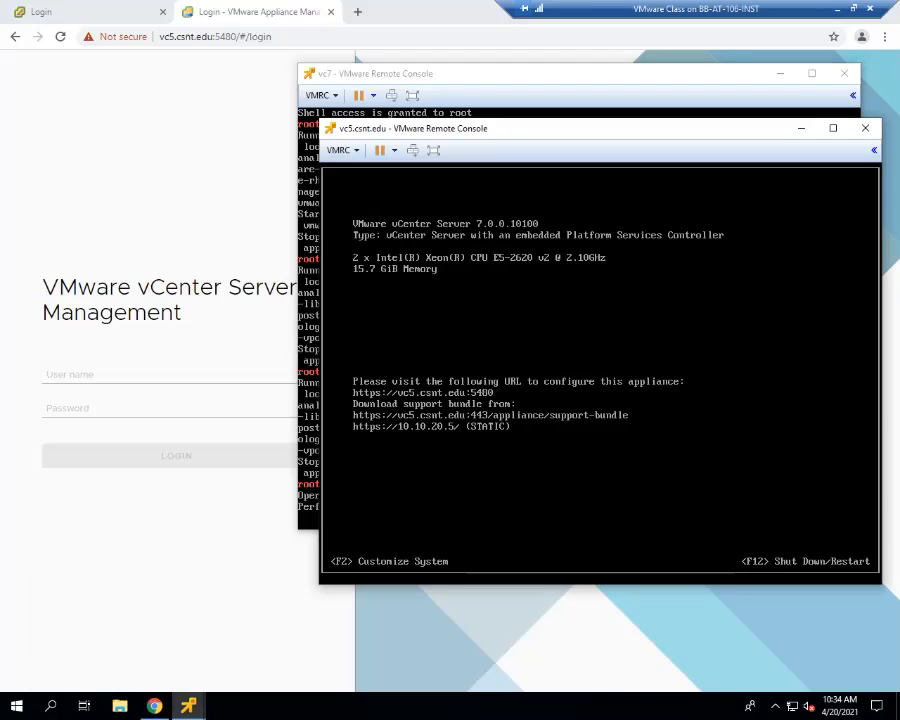
key("alt+F1")
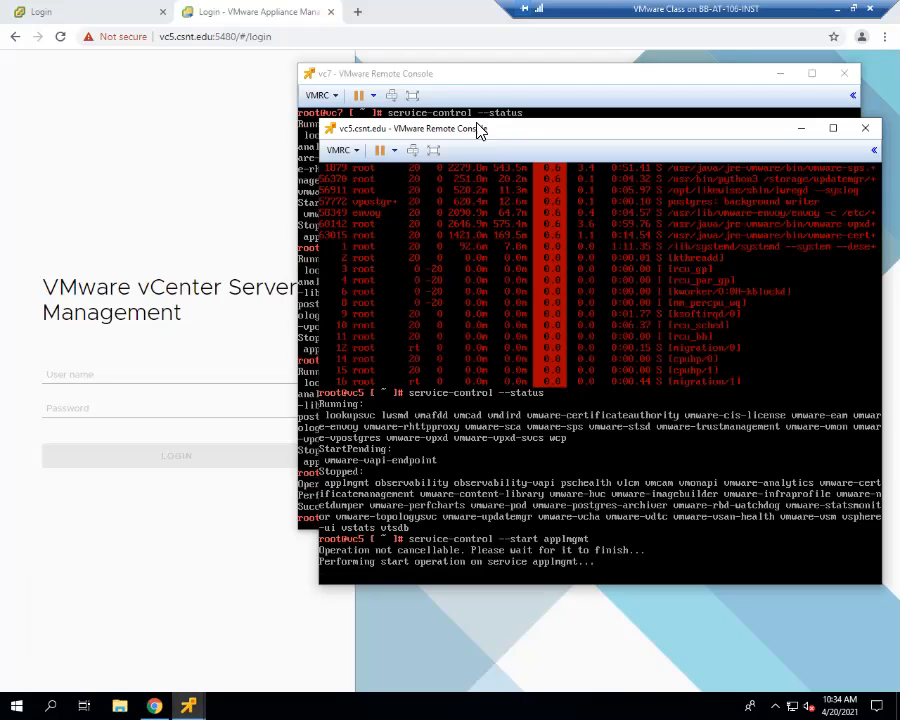
left_click(487, 84)
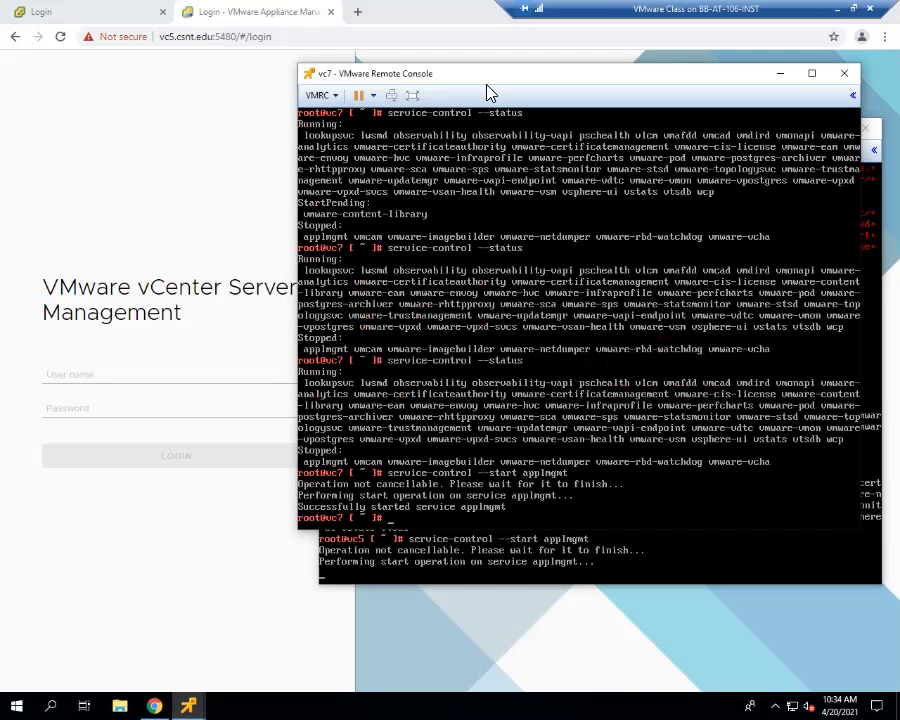
- Open vc7's appliance management page on port 5480 in the browser, replacing the vSphere login page
left_click(100, 195)
left_click(42, 14)
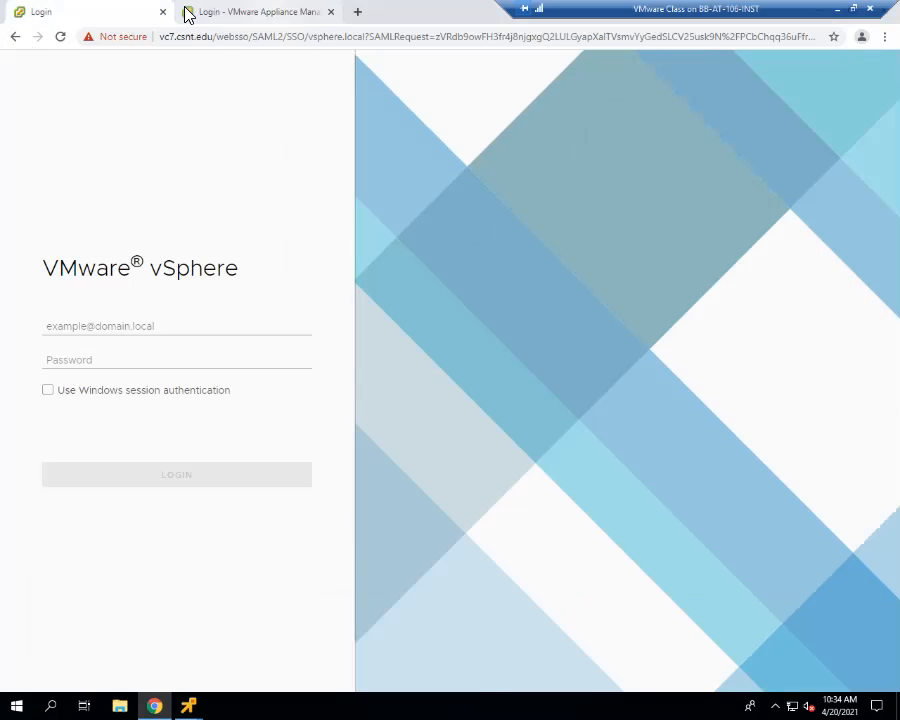
left_click(208, 37)
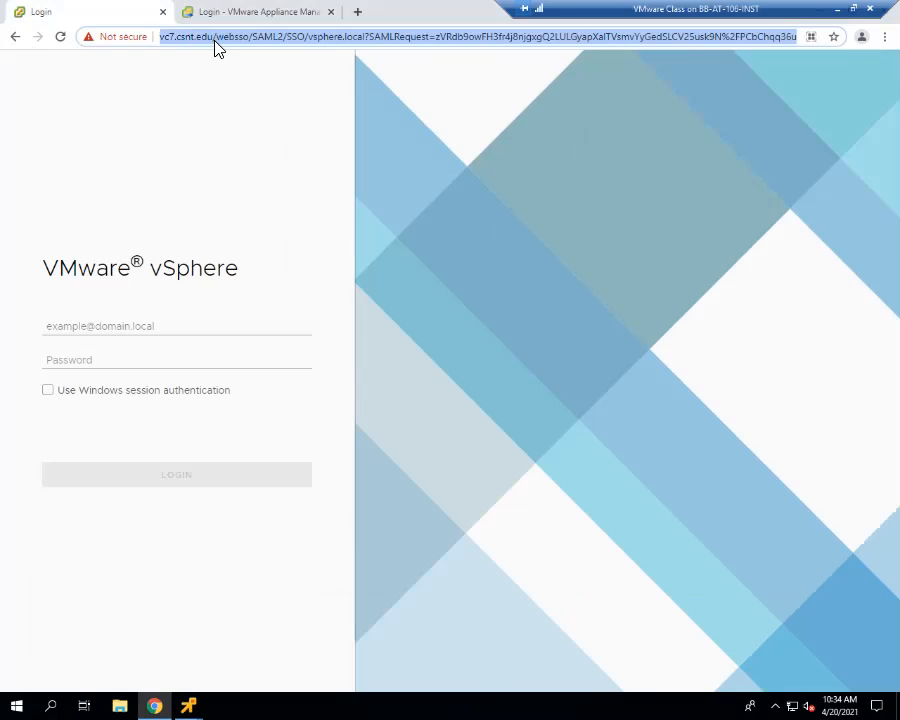
type("vc7.")
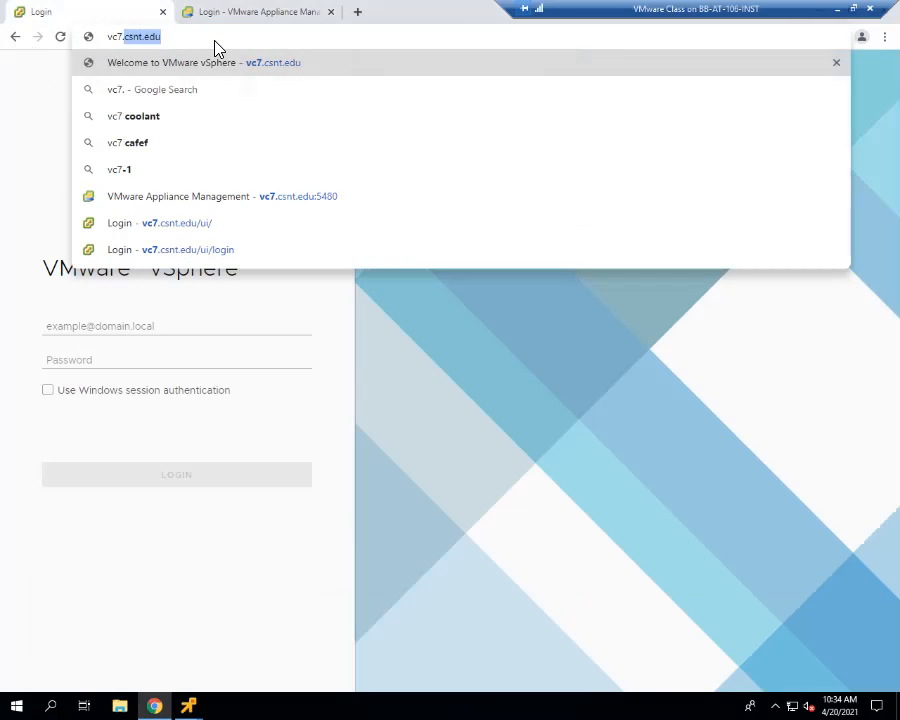
key("Down")
key("Down")
key("Down")
key("Down")
key("Down")
key("Return")
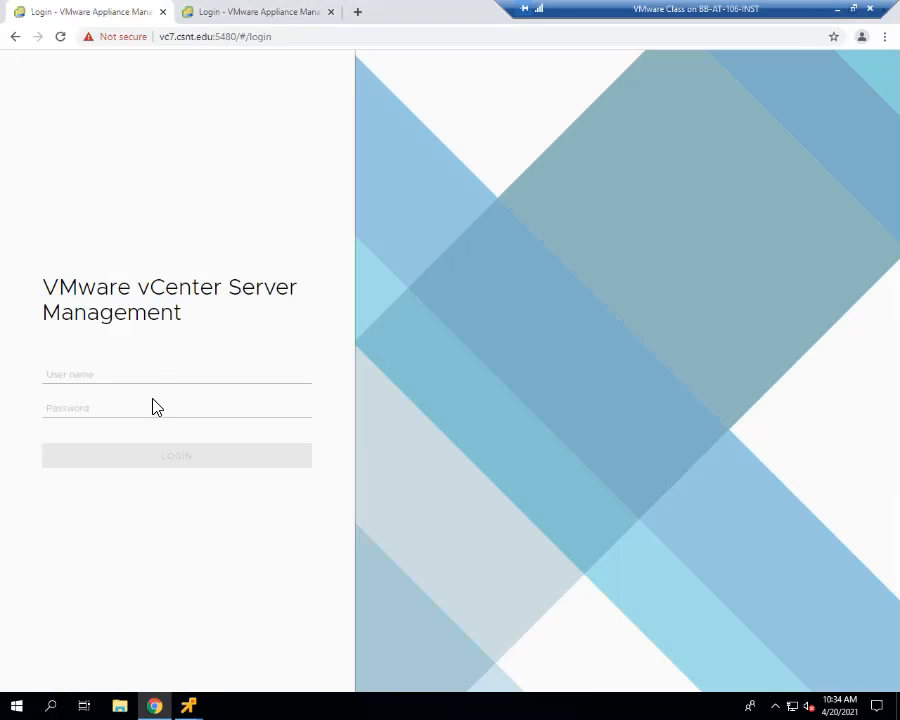
- Log in to vc7's appliance management with the previously used csnt.edu domain admin account and enter the account password
left_click(156, 376)
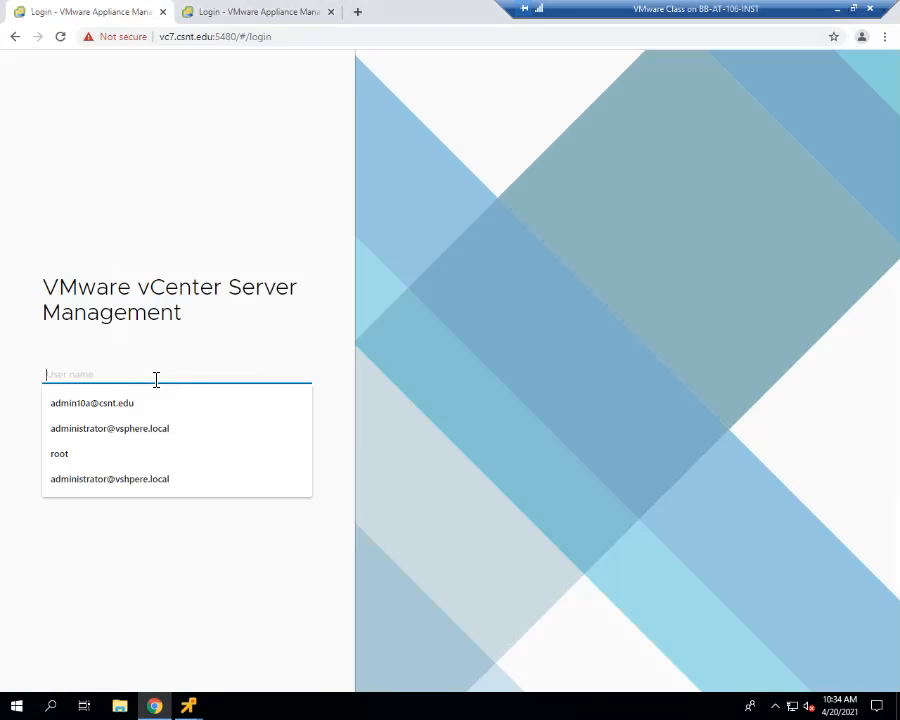
left_click(147, 405)
key("Tab")
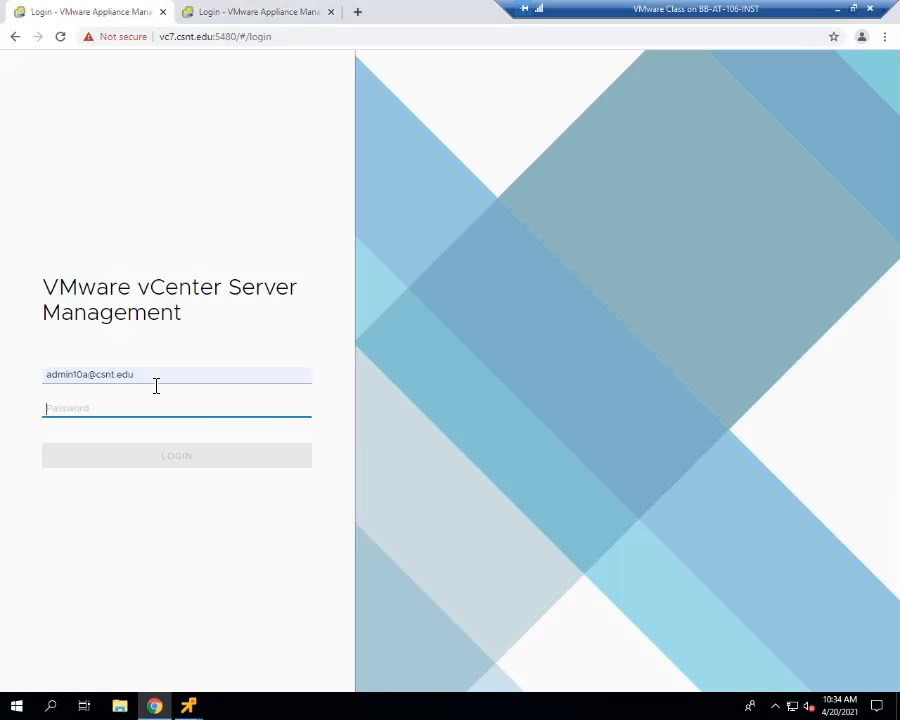
type("********")
key("Return")
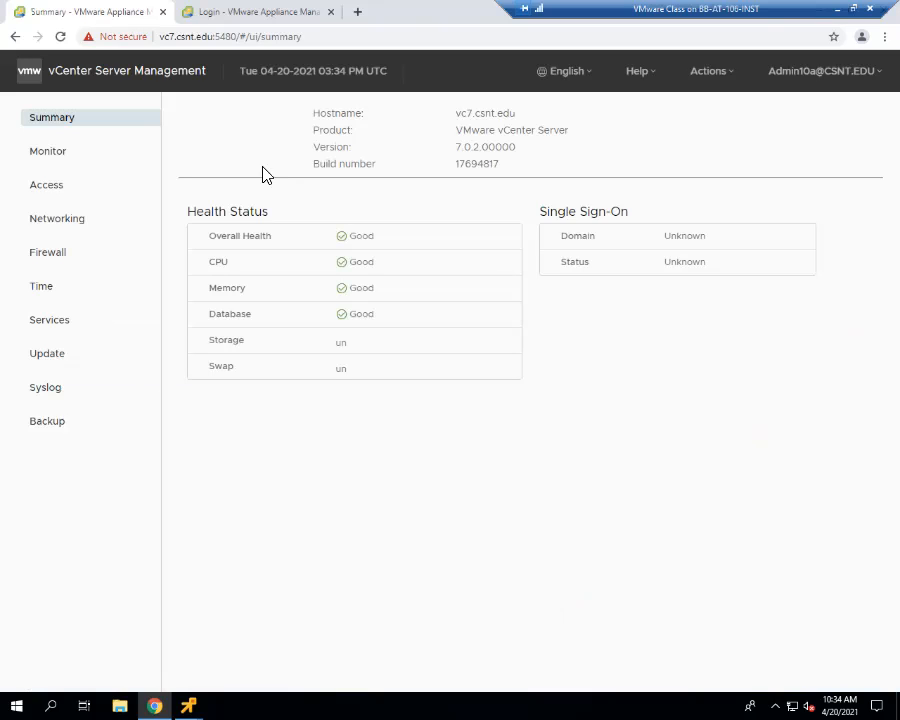
- Look at vc7's CPU and memory charts and review the health and state of its services, sorted by startup type
left_click(52, 157)
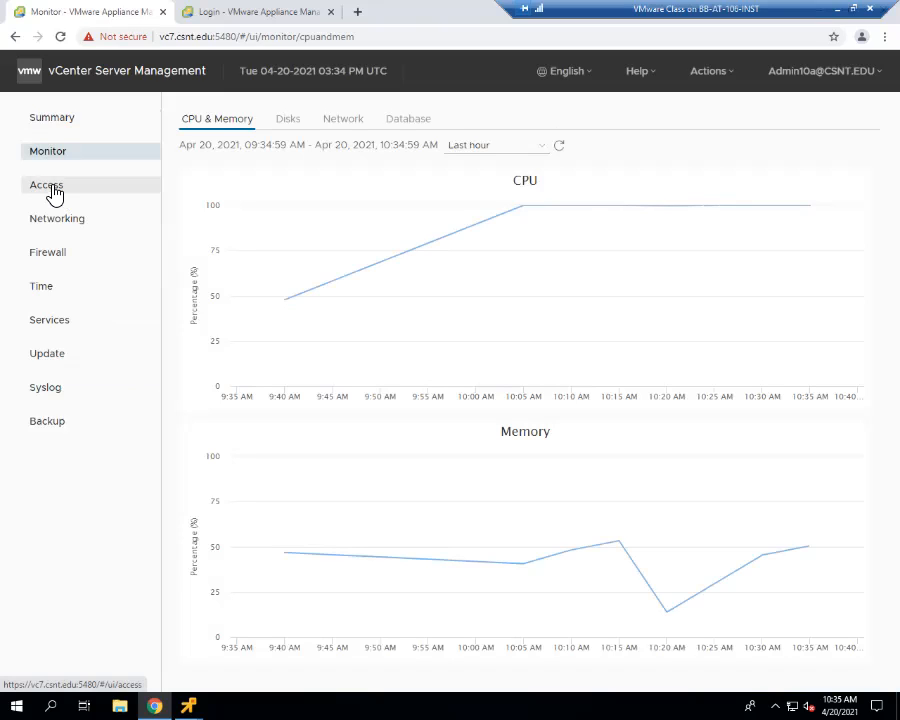
left_click(27, 320)
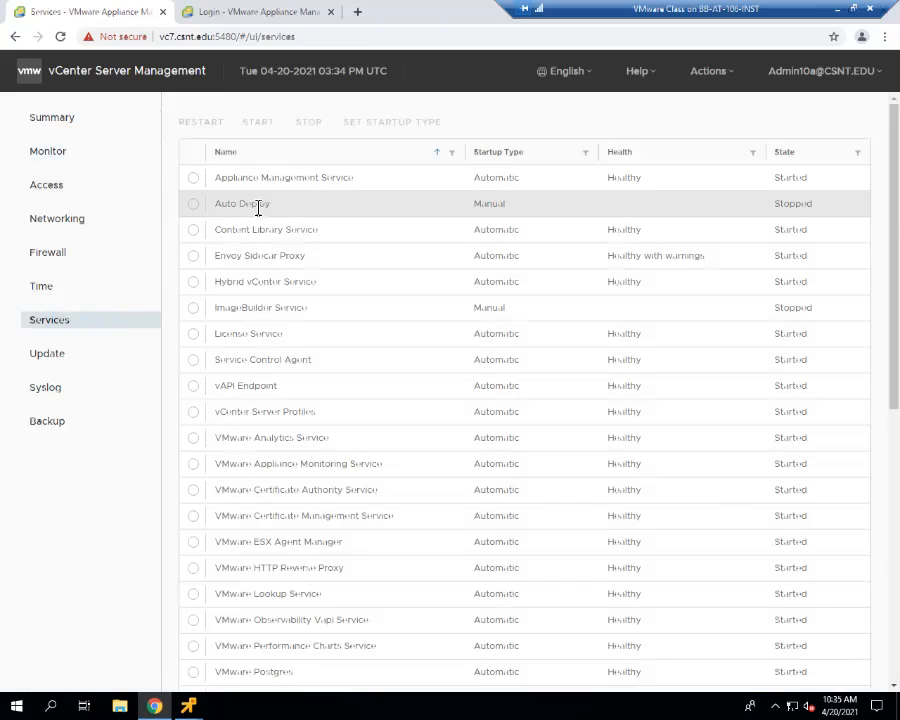
left_click(514, 158)
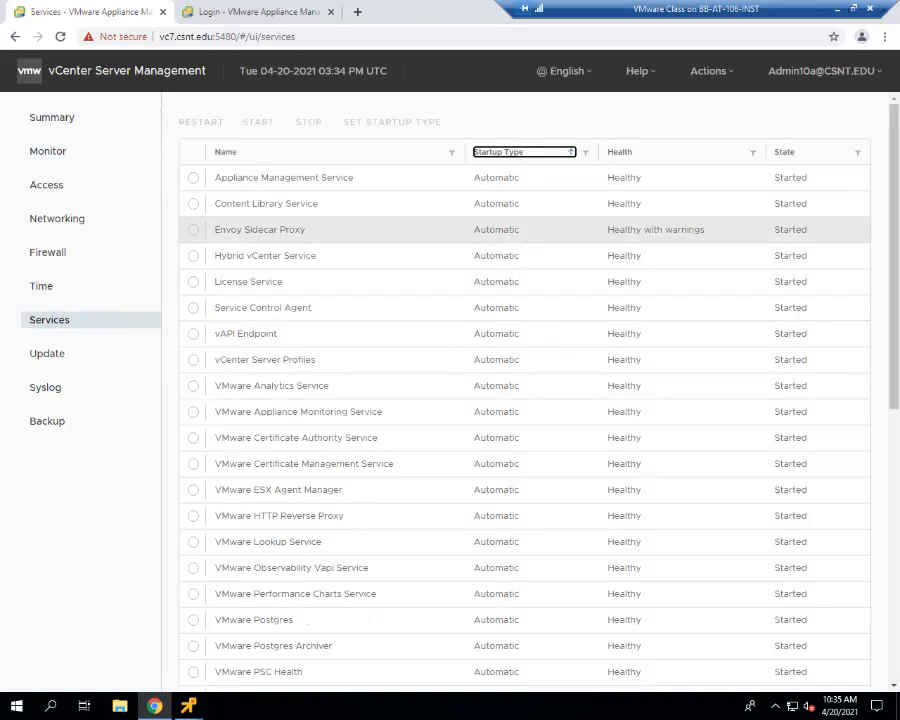
left_click(640, 230)
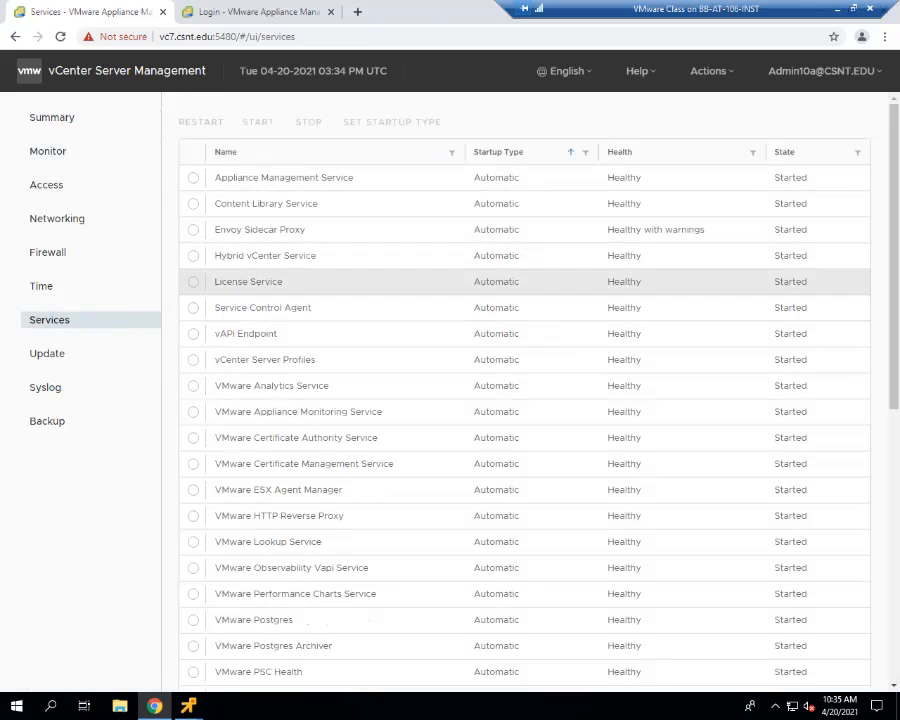
scroll(525, 390, "down", 5)
scroll(525, 390, "down", 1)
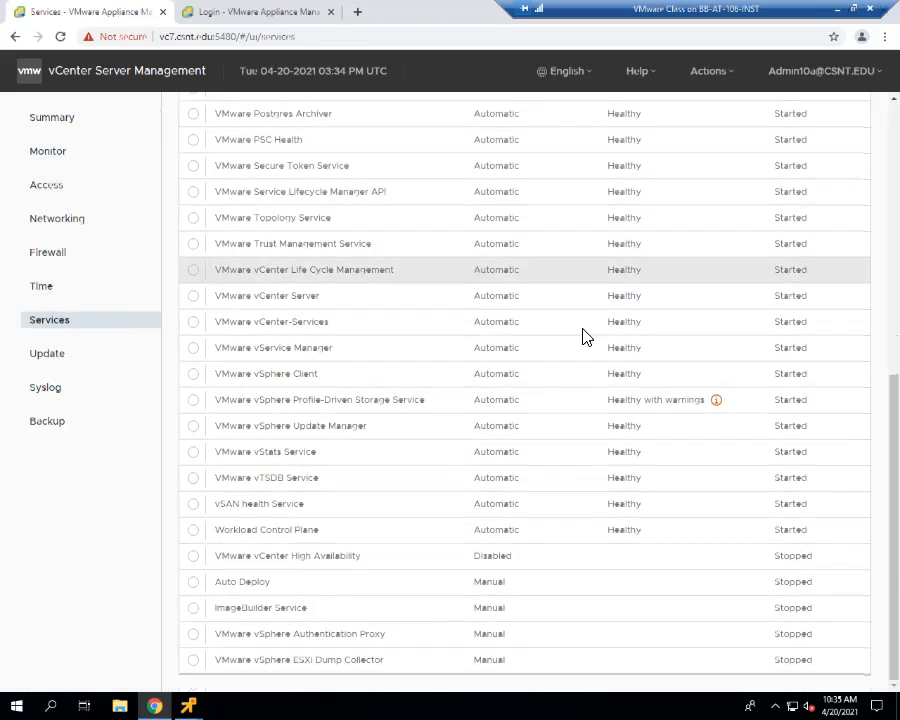
scroll(585, 337, "up", 10)
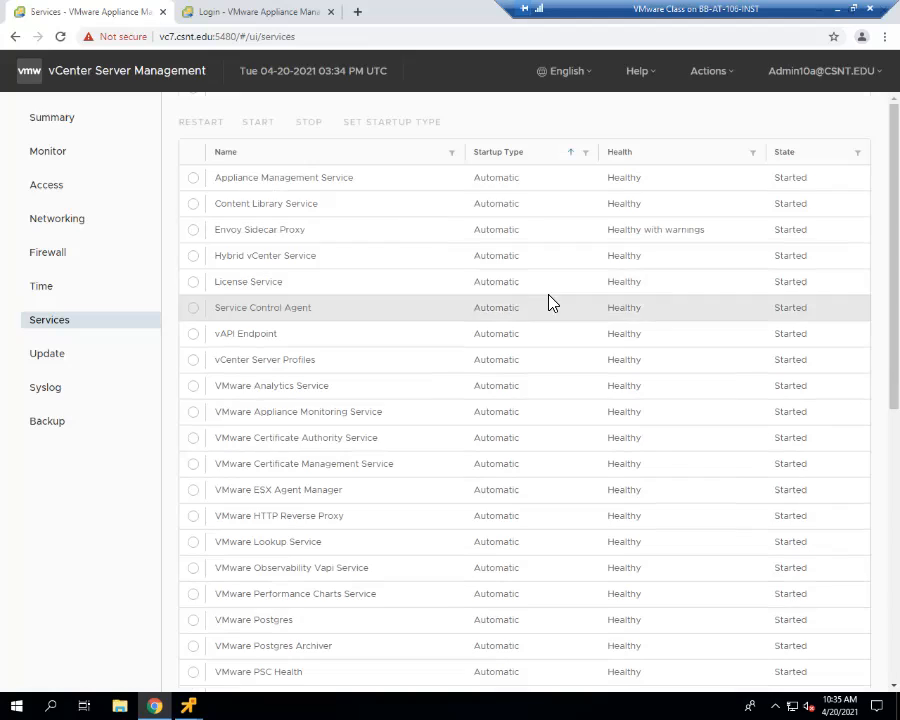
- Recheck vc7's CPU and memory charts for the last hour and review the utilization of its disk partitions
left_click(50, 155)
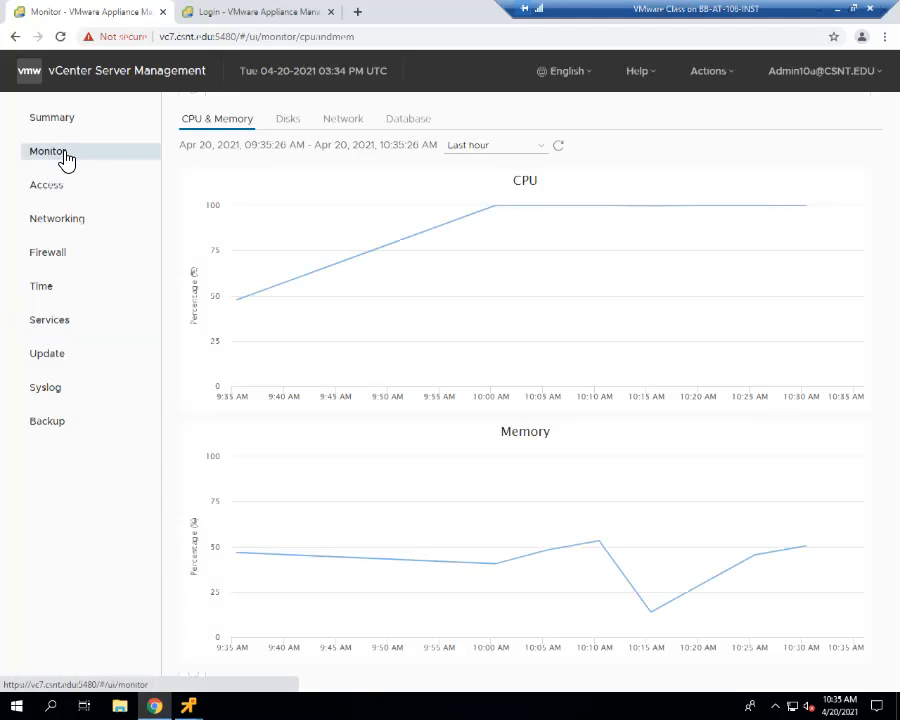
left_click(289, 124)
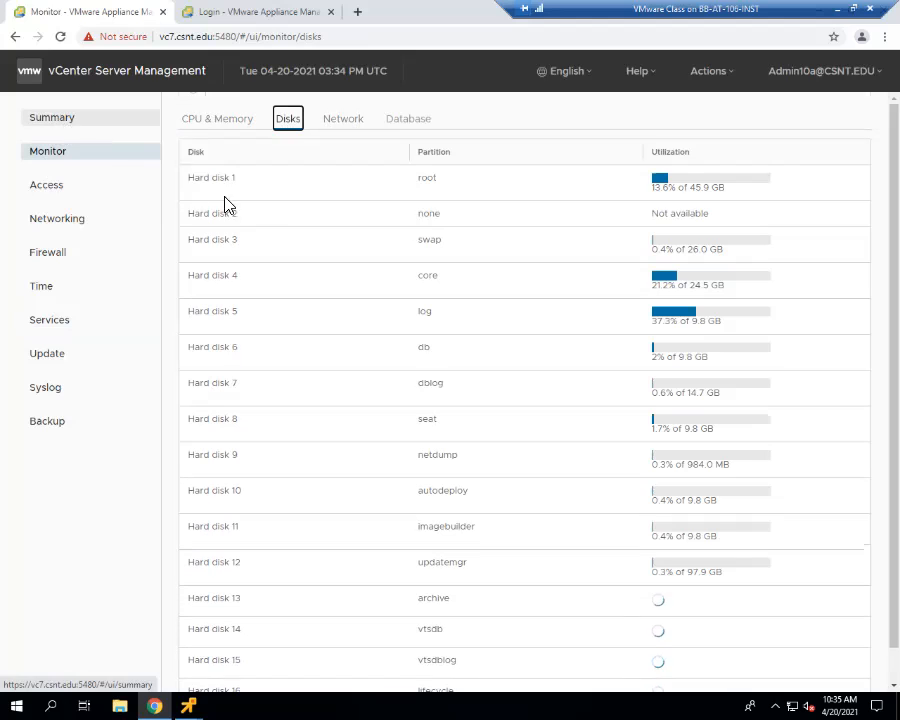
scroll(268, 220, "down", 1)
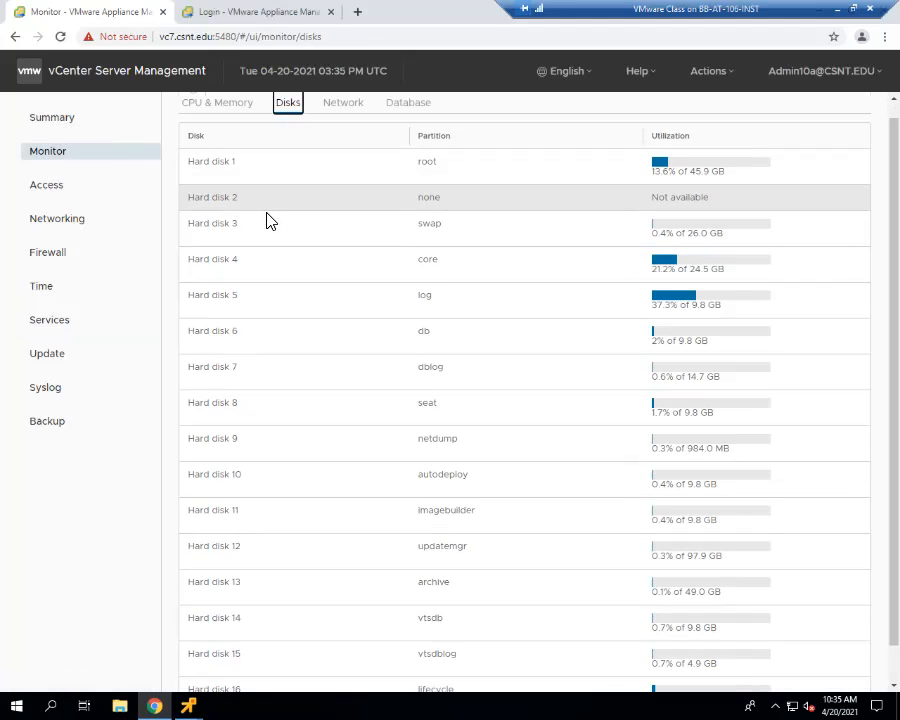
scroll(268, 220, "down", 2)
scroll(267, 219, "up", 3)
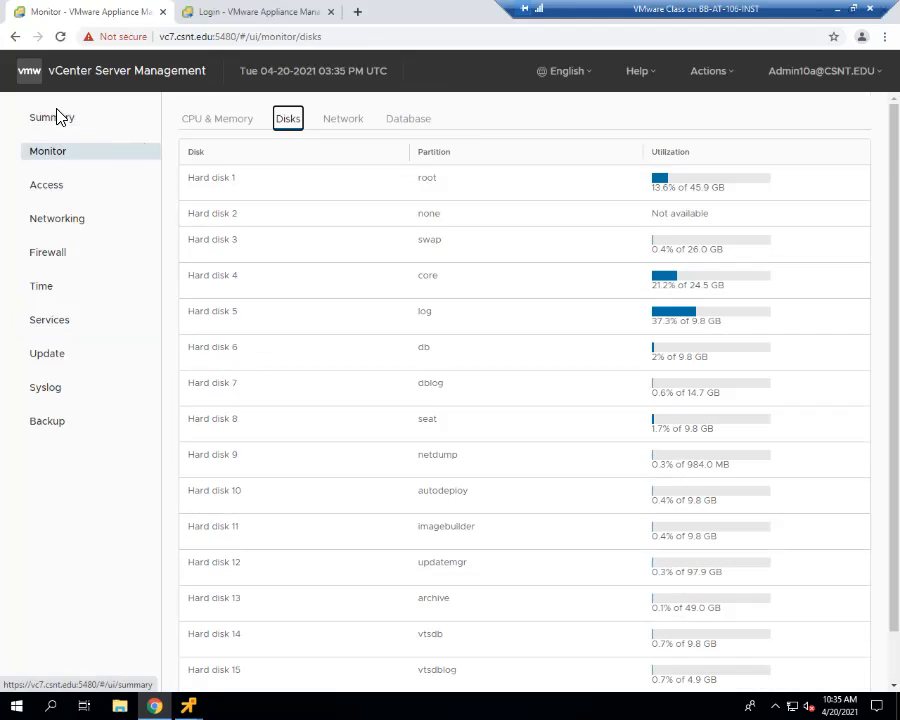
- Check vc7's health summary, then log out of its appliance management and close that browser tab
left_click(55, 119)
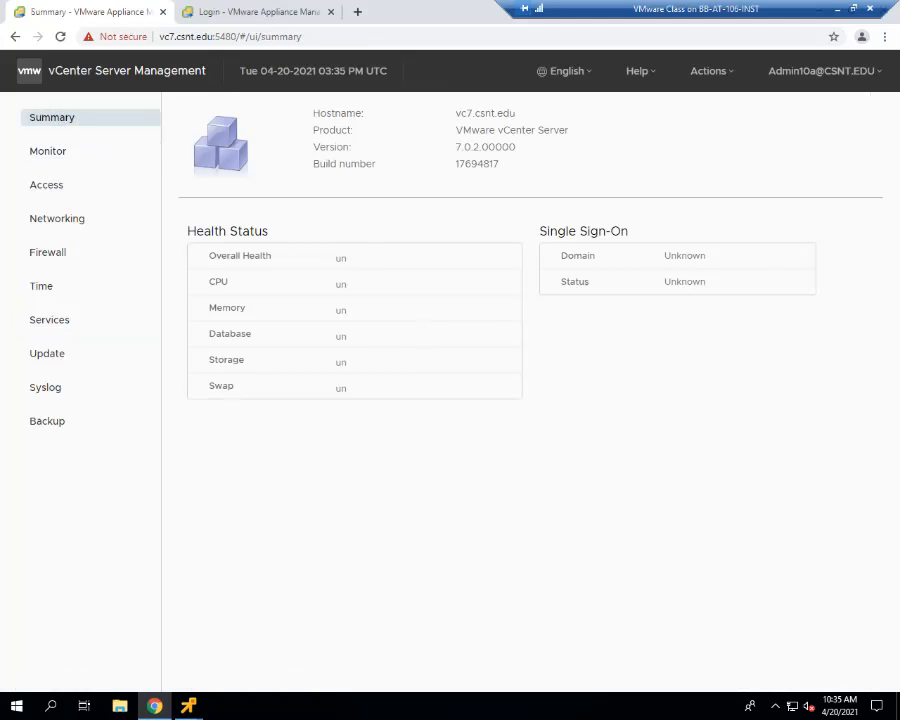
left_click(825, 71)
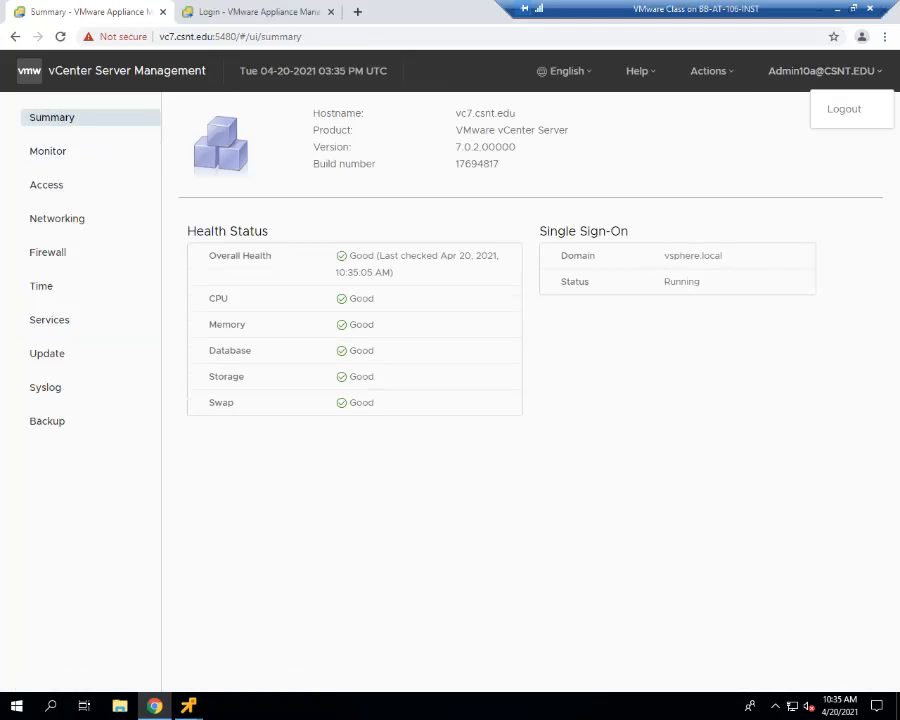
left_click(844, 109)
left_click(163, 12)
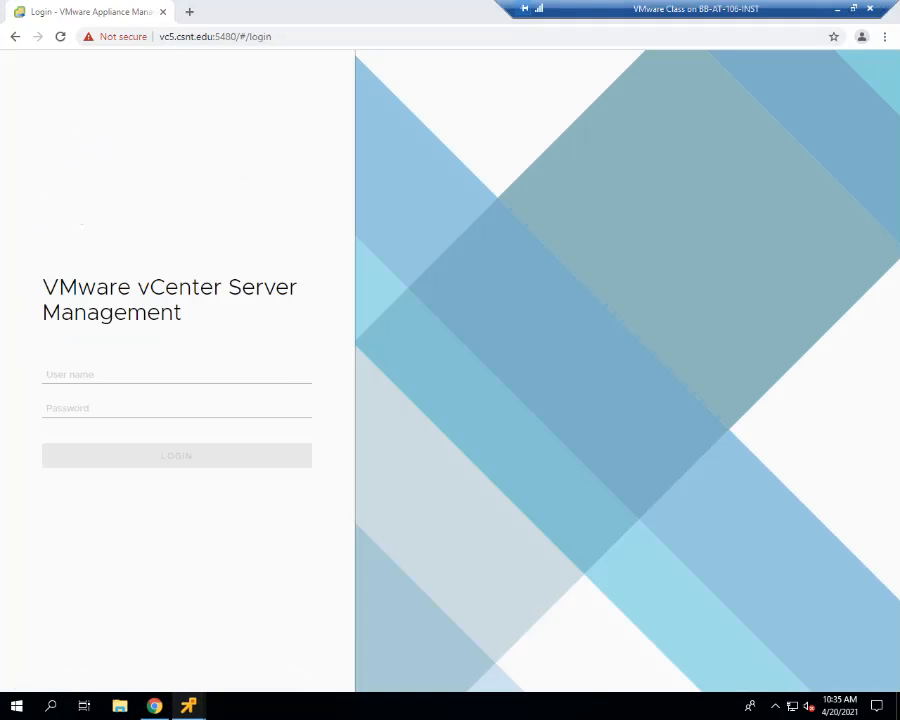
- Bring vc5's remote console to the front, reposition its window, and check the progress of the applmgmt service start
mouse_move(188, 706)
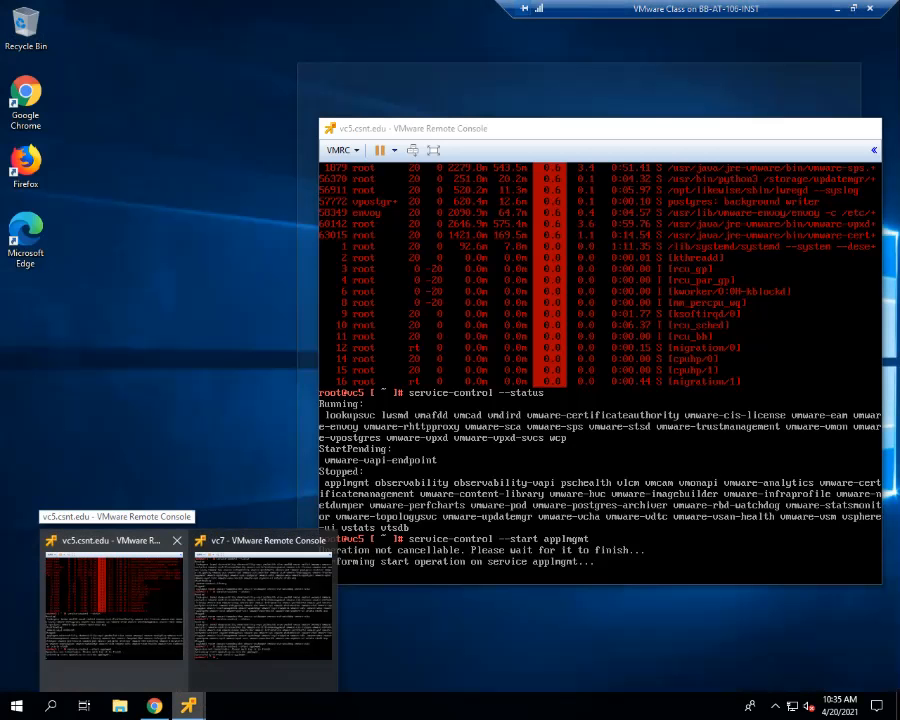
left_click(115, 595)
left_click(590, 285)
left_click_drag(610, 128, 580, 72)
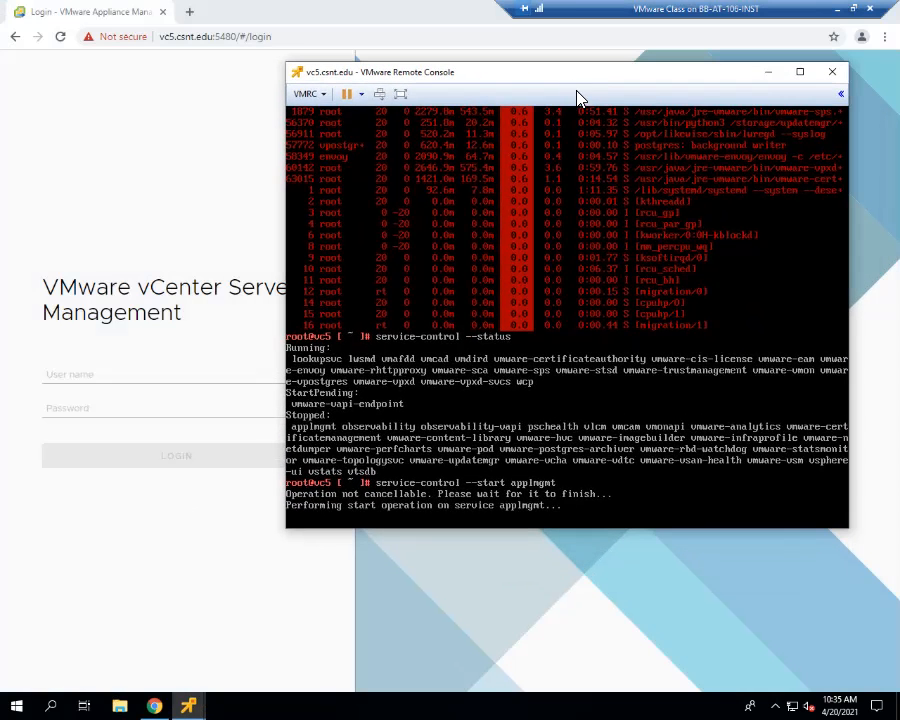
left_click(581, 160)
left_click_drag(704, 72, 698, 84)
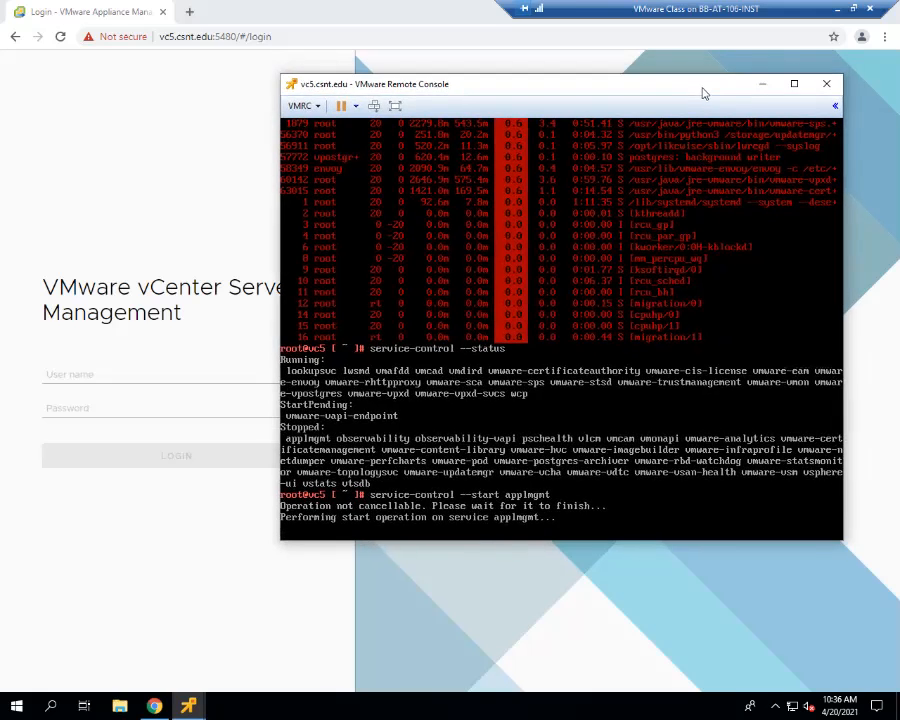